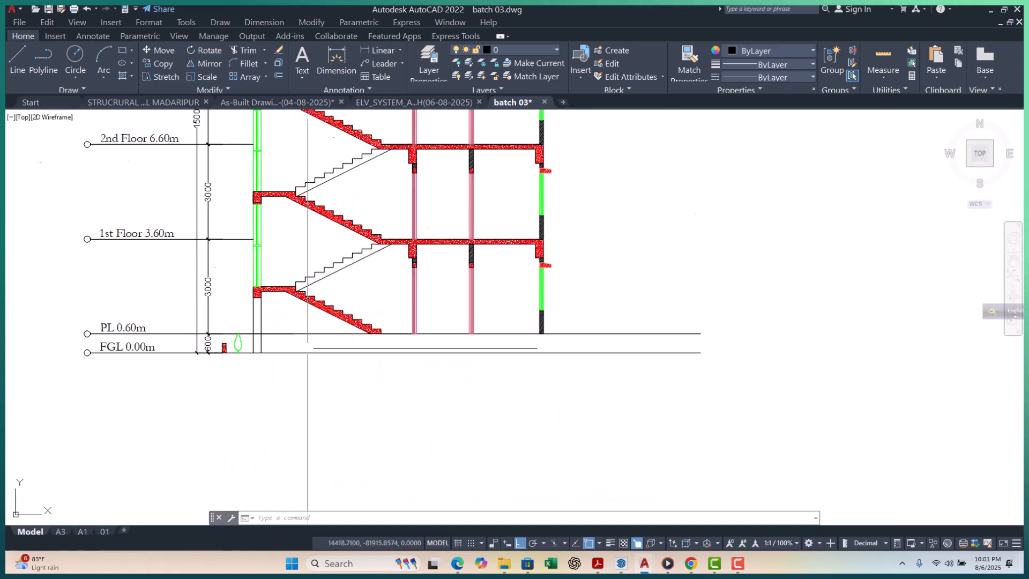
Examine the stair flights, landings, floor slab and ground lines in the lower storeys of the building section
{"action": "middle_click_drag", "start_coordinate": [269, 260], "coordinate": [215, 322]}
{"action": "scroll", "coordinate": [258, 282], "scroll_direction": "down", "scroll_amount": 4}
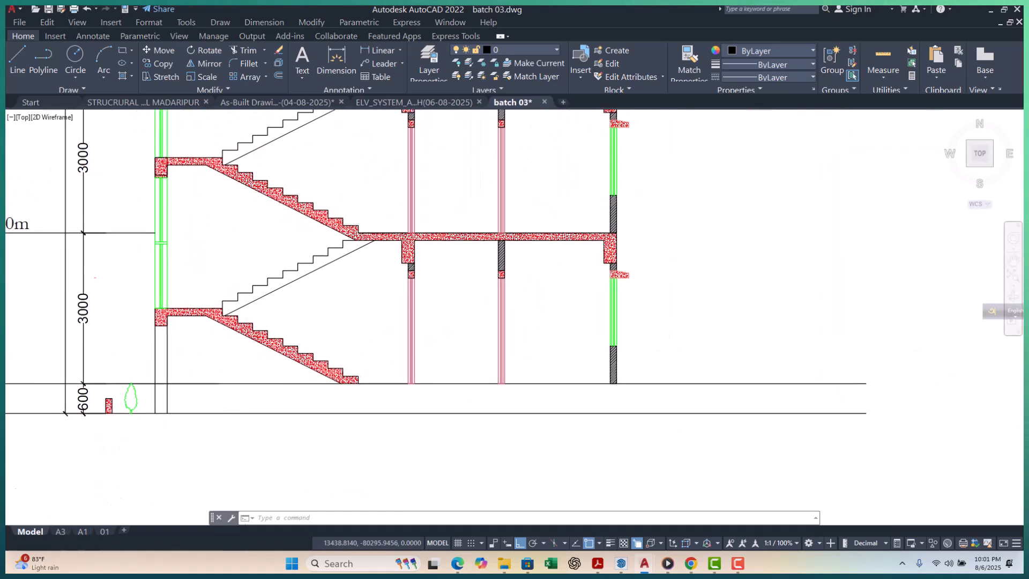
{"action": "middle_click_drag", "start_coordinate": [349, 300], "coordinate": [306, 294]}
{"action": "scroll", "coordinate": [383, 271], "scroll_direction": "up", "scroll_amount": 4}
{"action": "middle_click_drag", "start_coordinate": [390, 272], "coordinate": [377, 305]}
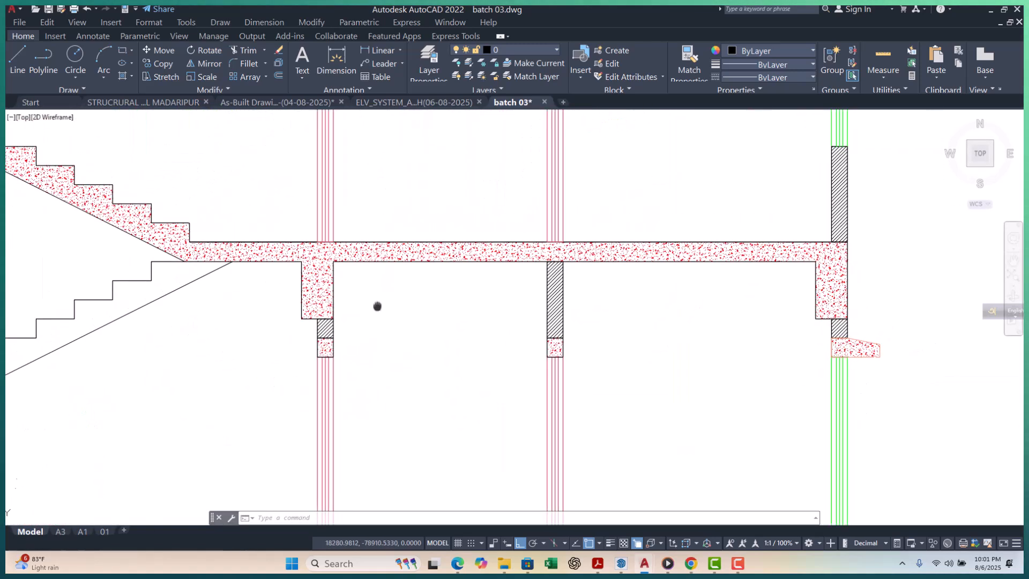
{"action": "scroll", "coordinate": [339, 322], "scroll_direction": "down", "scroll_amount": 2}
{"action": "scroll", "coordinate": [432, 291], "scroll_direction": "down", "scroll_amount": 4}
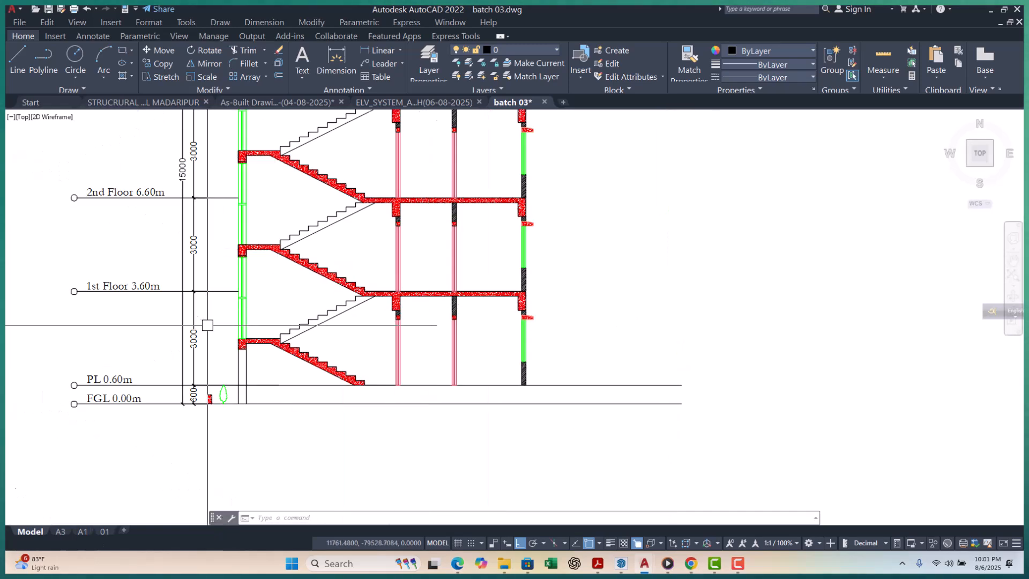
{"action": "scroll", "coordinate": [266, 317], "scroll_direction": "up", "scroll_amount": 3}
{"action": "scroll", "coordinate": [306, 299], "scroll_direction": "down", "scroll_amount": 6}
{"action": "scroll", "coordinate": [345, 356], "scroll_direction": "up", "scroll_amount": 4}
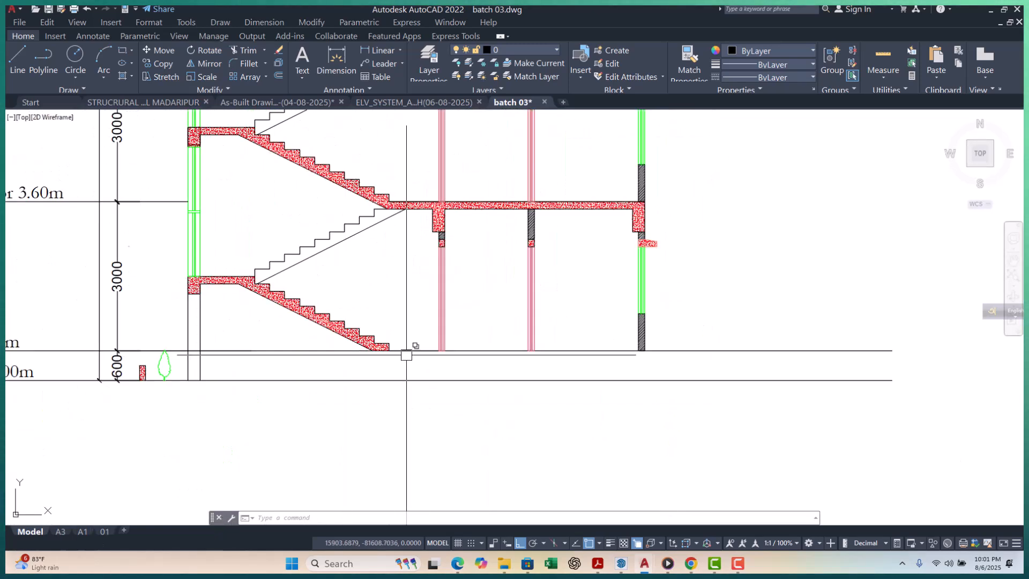
{"action": "middle_click_drag", "start_coordinate": [228, 265], "coordinate": [232, 344]}
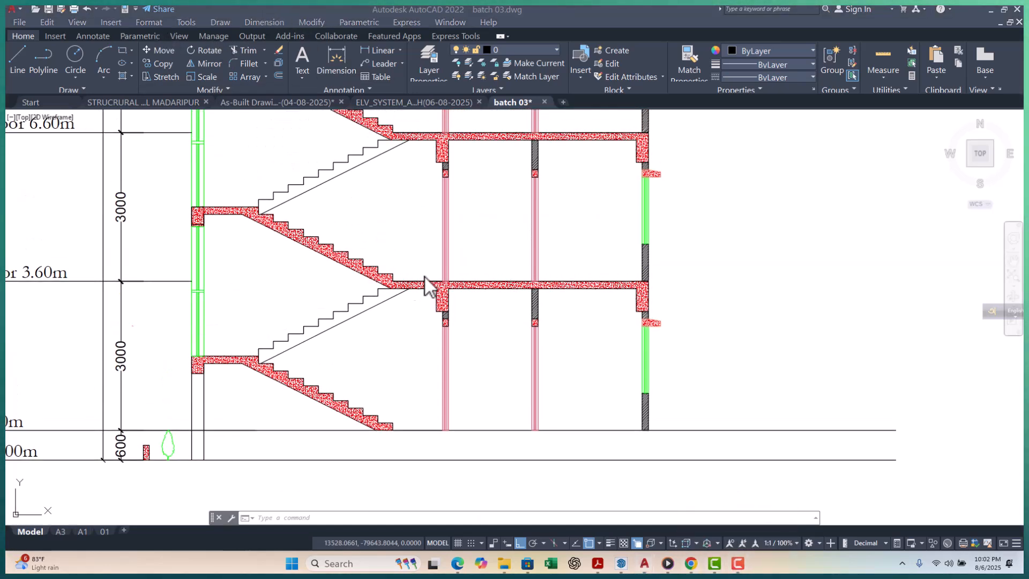
Examine the floor slab from the staircase to the outer wall, including the edge beam and sunshade, in the section
{"action": "scroll", "coordinate": [382, 397], "scroll_direction": "up", "scroll_amount": 2}
{"action": "scroll", "coordinate": [461, 362], "scroll_direction": "down", "scroll_amount": 4}
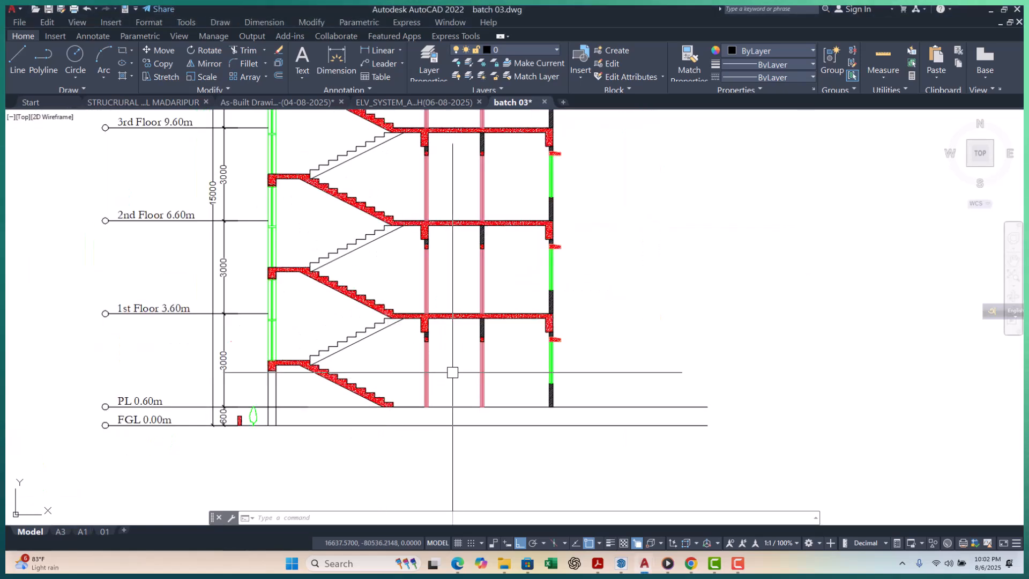
{"action": "scroll", "coordinate": [538, 340], "scroll_direction": "up", "scroll_amount": 5}
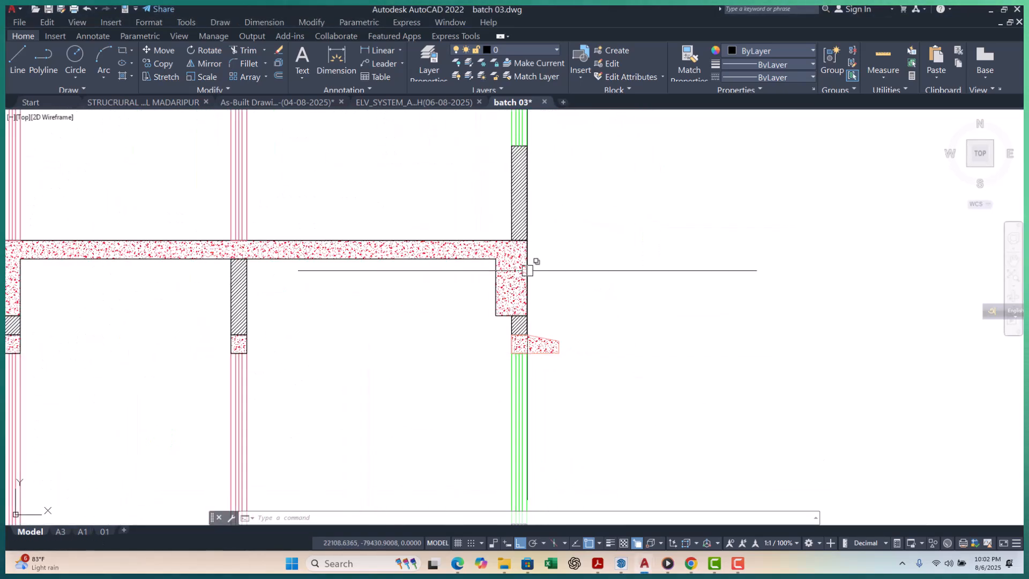
{"action": "scroll", "coordinate": [457, 294], "scroll_direction": "down", "scroll_amount": 6}
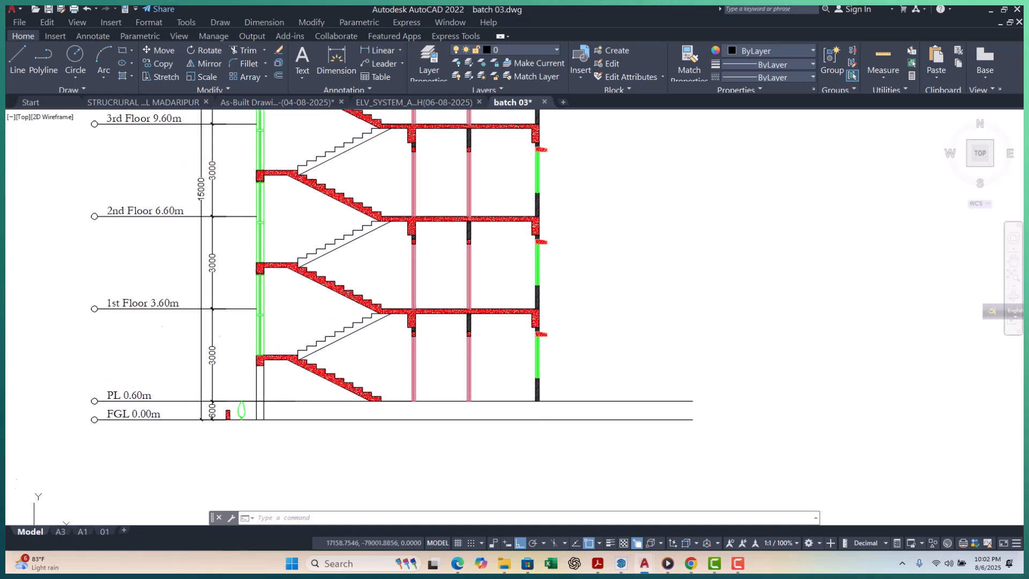
{"action": "scroll", "coordinate": [275, 353], "scroll_direction": "up", "scroll_amount": 2}
{"action": "scroll", "coordinate": [359, 338], "scroll_direction": "down", "scroll_amount": 3}
{"action": "scroll", "coordinate": [359, 339], "scroll_direction": "up", "scroll_amount": 2}
{"action": "scroll", "coordinate": [359, 338], "scroll_direction": "up", "scroll_amount": 4}
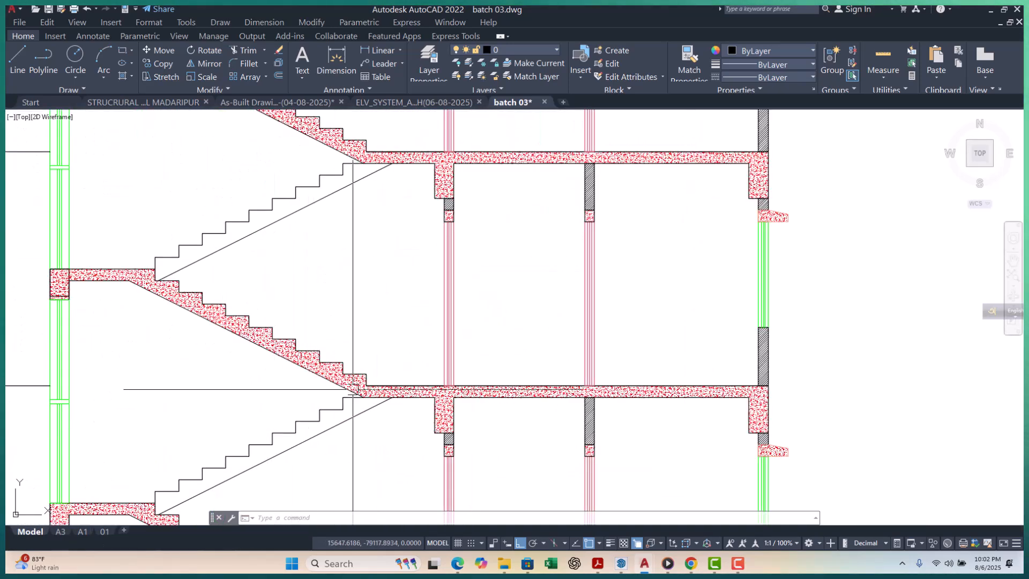
Highlight the unhatched stair flight and its sloping soffit line in the section, and clear the selection
{"action": "left_click", "coordinate": [291, 460]}
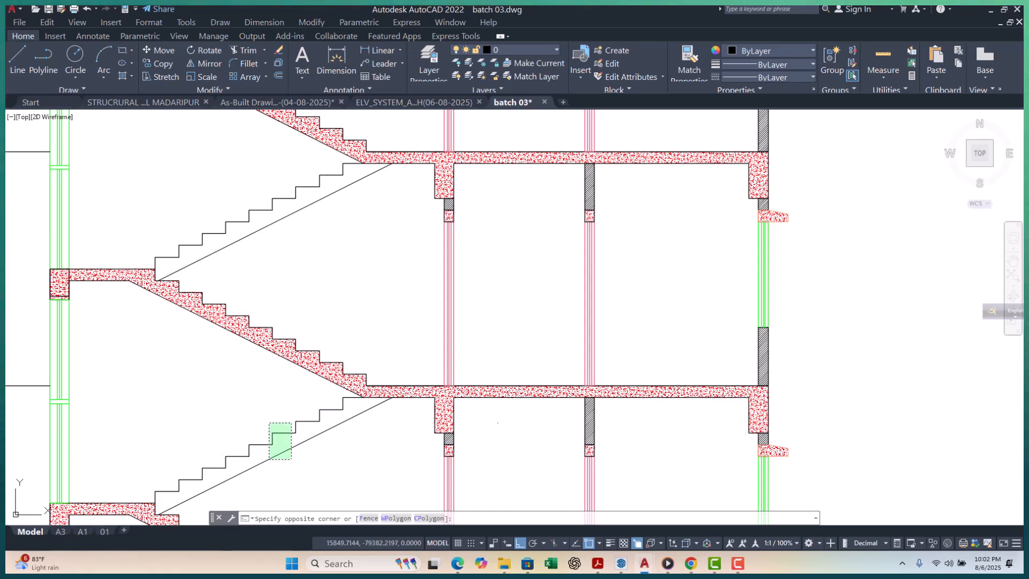
{"action": "left_click", "coordinate": [228, 435]}
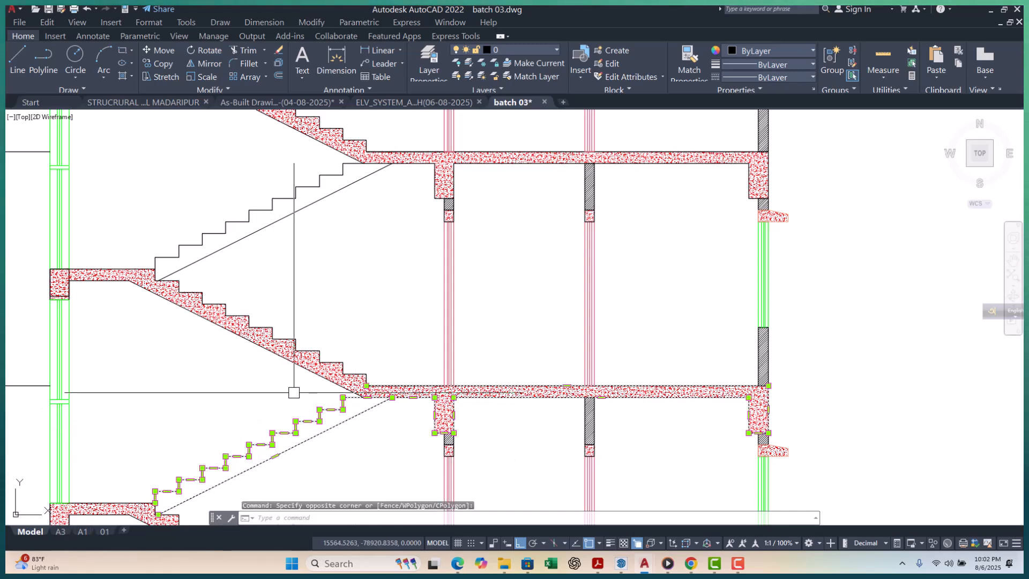
{"action": "scroll", "coordinate": [299, 389], "scroll_direction": "down", "scroll_amount": 6}
{"action": "key", "text": "Escape"}
{"action": "key", "text": "Escape"}
{"action": "key", "text": "Escape"}
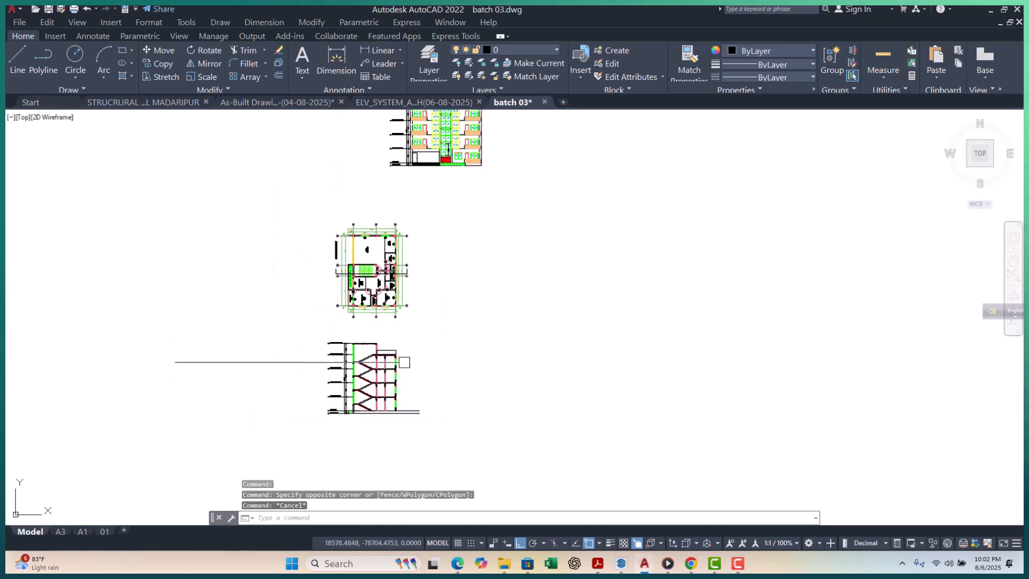
Examine the section line across the ground floor plan's staircase and highlight the treads of the flight that it does not cut
{"action": "scroll", "coordinate": [322, 252], "scroll_direction": "up", "scroll_amount": 3}
{"action": "scroll", "coordinate": [322, 252], "scroll_direction": "up", "scroll_amount": 4}
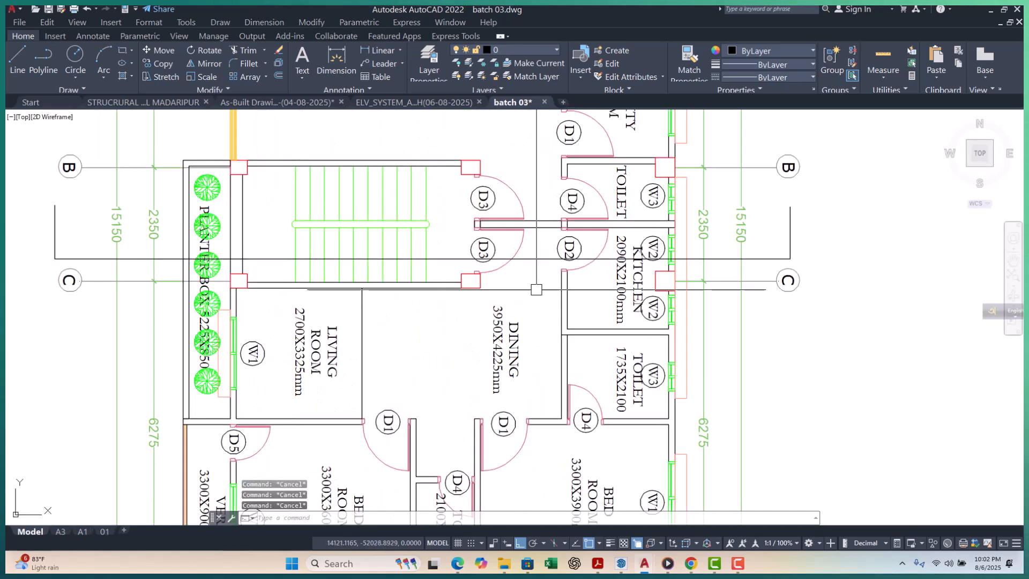
{"action": "scroll", "coordinate": [439, 259], "scroll_direction": "up", "scroll_amount": 4}
{"action": "left_click", "coordinate": [439, 258]}
{"action": "key", "text": "Escape"}
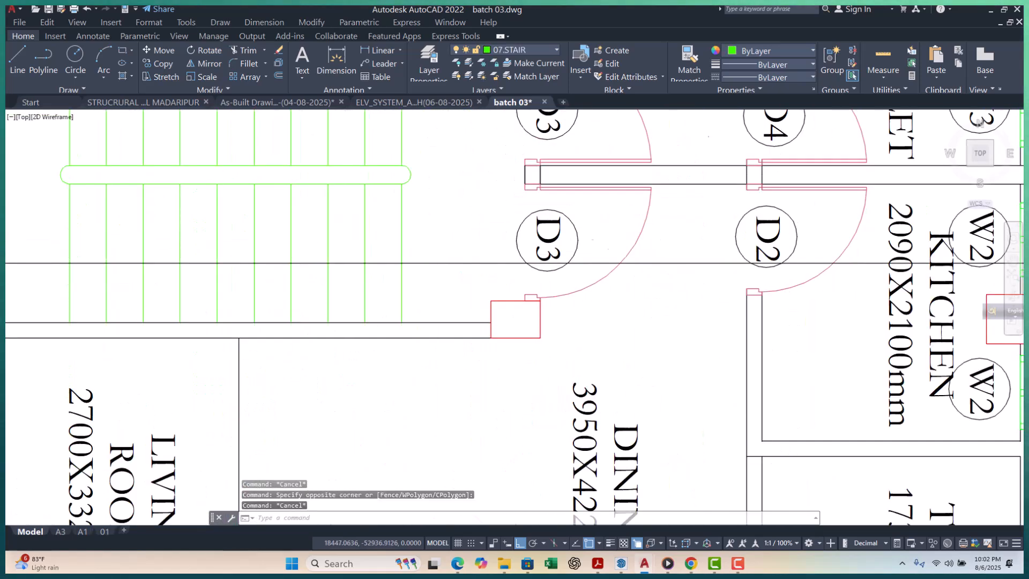
{"action": "scroll", "coordinate": [605, 358], "scroll_direction": "down", "scroll_amount": 4}
{"action": "key", "text": "Escape"}
{"action": "key", "text": "Escape"}
{"action": "left_click", "coordinate": [542, 255]}
{"action": "left_click", "coordinate": [360, 257]}
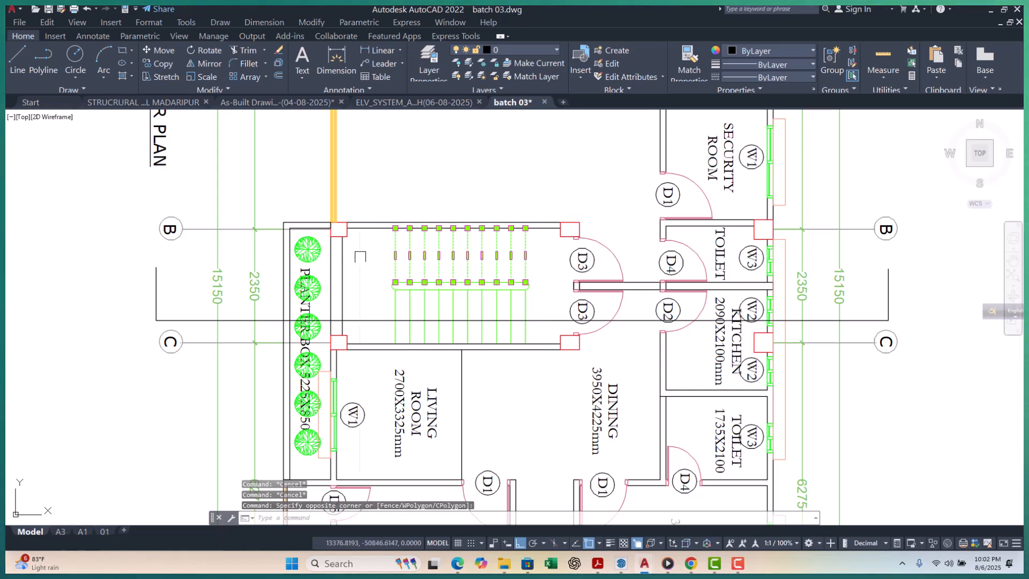
{"action": "key", "text": "Escape"}
{"action": "key", "text": "Escape"}
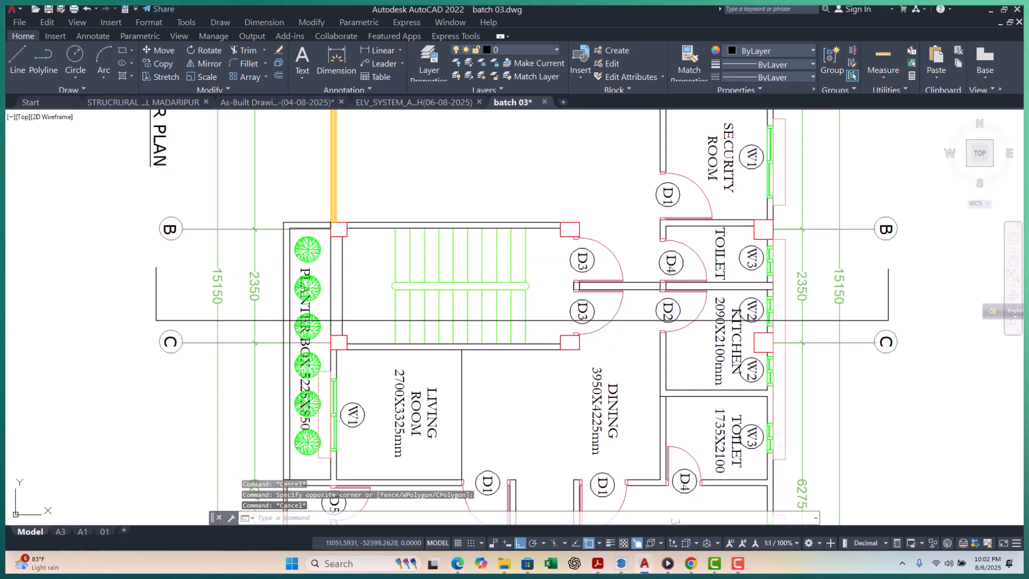
{"action": "middle_click_drag", "start_coordinate": [423, 328], "coordinate": [386, 316]}
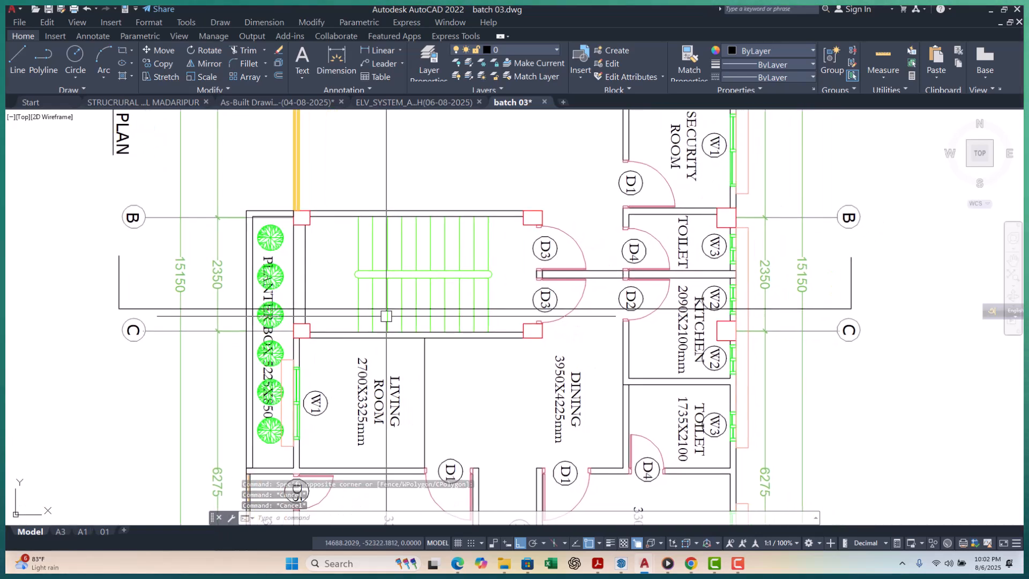
Compare the staircase and section line in the ground floor plan with the building section drawn beneath it
{"action": "scroll", "coordinate": [386, 316], "scroll_direction": "down", "scroll_amount": 6}
{"action": "scroll", "coordinate": [378, 315], "scroll_direction": "up", "scroll_amount": 2}
{"action": "scroll", "coordinate": [378, 314], "scroll_direction": "up", "scroll_amount": 2}
{"action": "scroll", "coordinate": [395, 316], "scroll_direction": "down", "scroll_amount": 2}
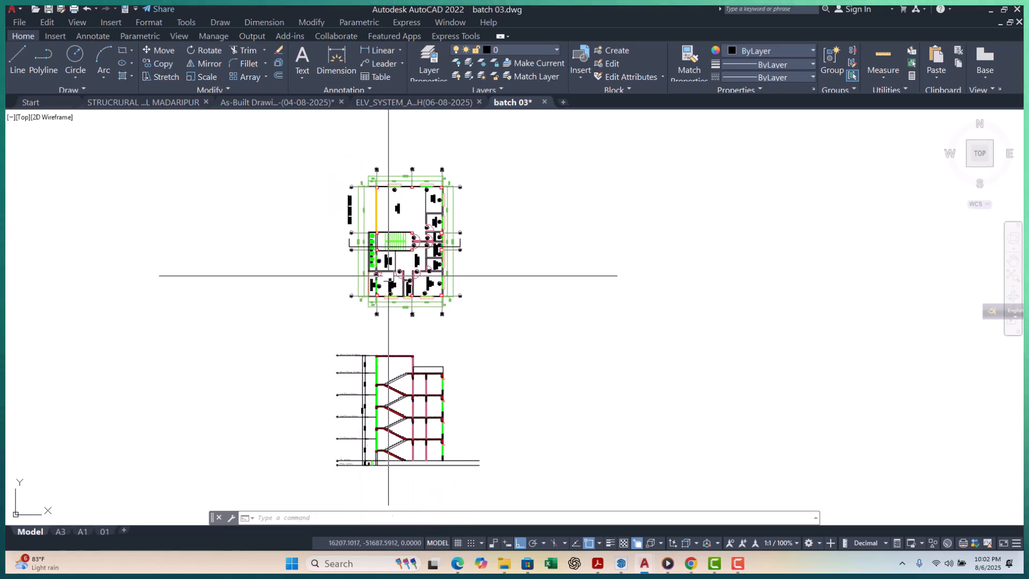
{"action": "scroll", "coordinate": [393, 287], "scroll_direction": "up", "scroll_amount": 3}
{"action": "scroll", "coordinate": [438, 192], "scroll_direction": "up", "scroll_amount": 2}
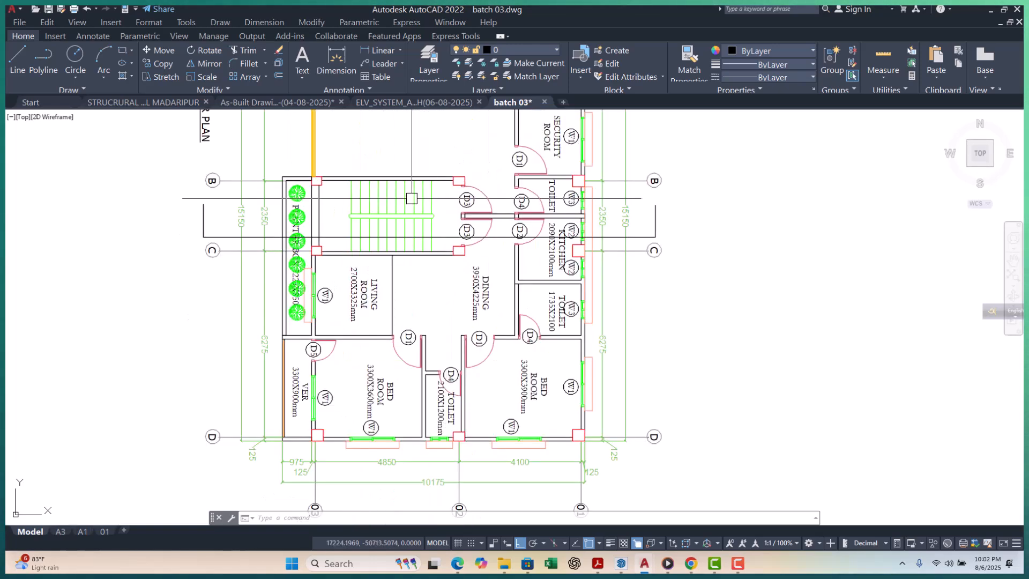
{"action": "scroll", "coordinate": [506, 241], "scroll_direction": "down", "scroll_amount": 4}
{"action": "scroll", "coordinate": [424, 207], "scroll_direction": "down", "scroll_amount": 2}
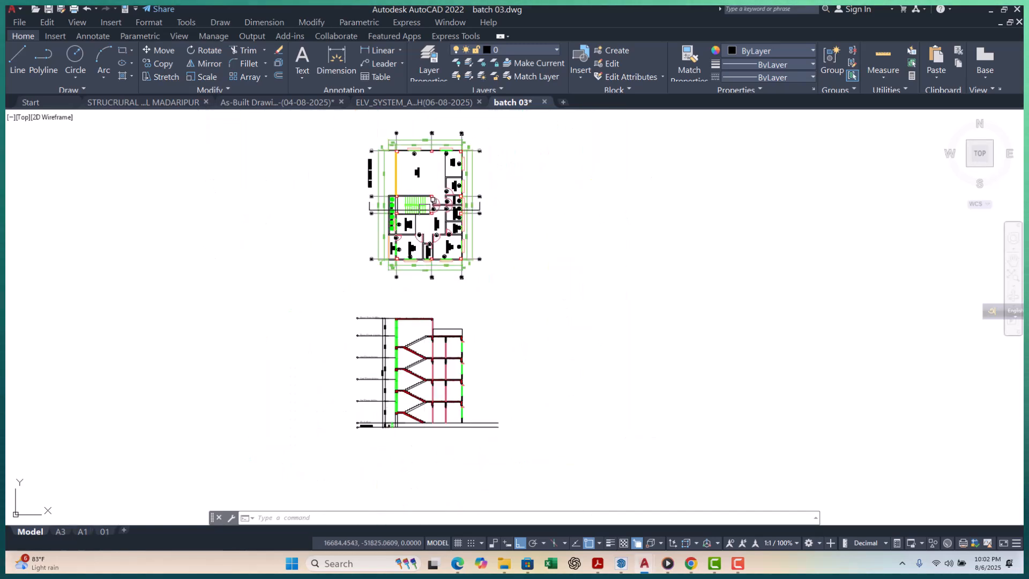
{"action": "scroll", "coordinate": [424, 209], "scroll_direction": "up", "scroll_amount": 2}
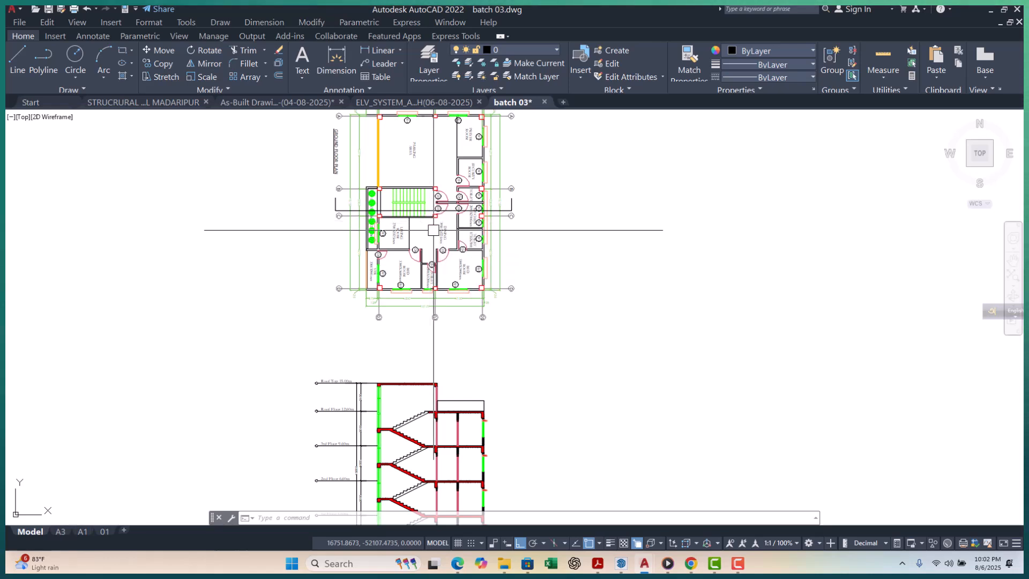
{"action": "scroll", "coordinate": [434, 230], "scroll_direction": "down", "scroll_amount": 4}
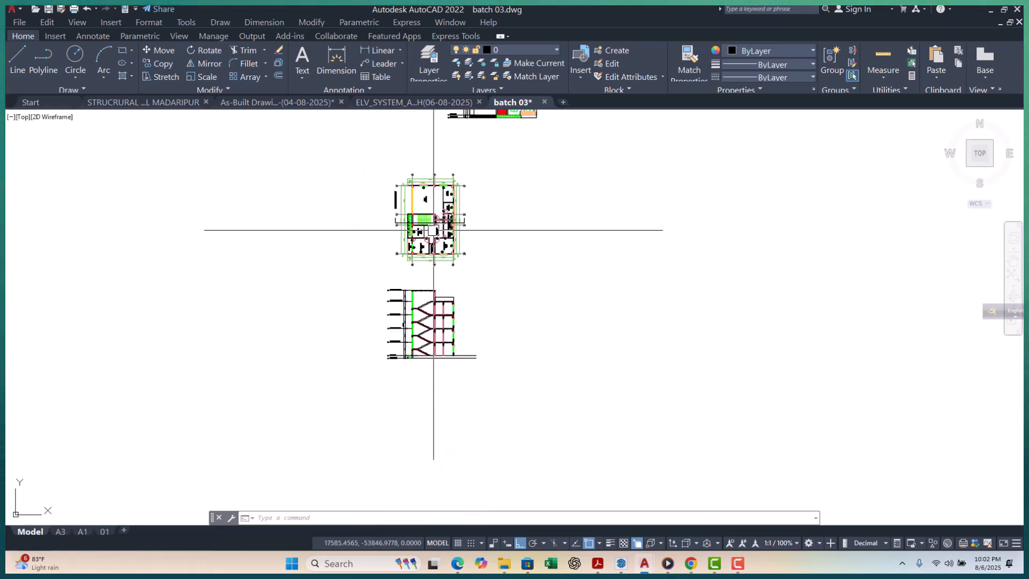
{"action": "scroll", "coordinate": [434, 231], "scroll_direction": "up", "scroll_amount": 4}
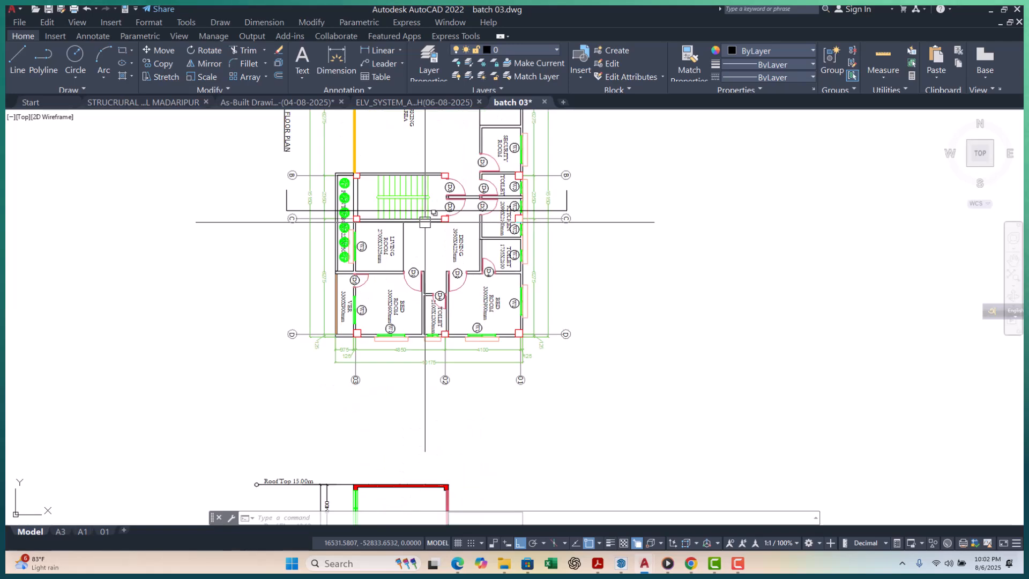
{"action": "scroll", "coordinate": [442, 215], "scroll_direction": "up", "scroll_amount": 4}
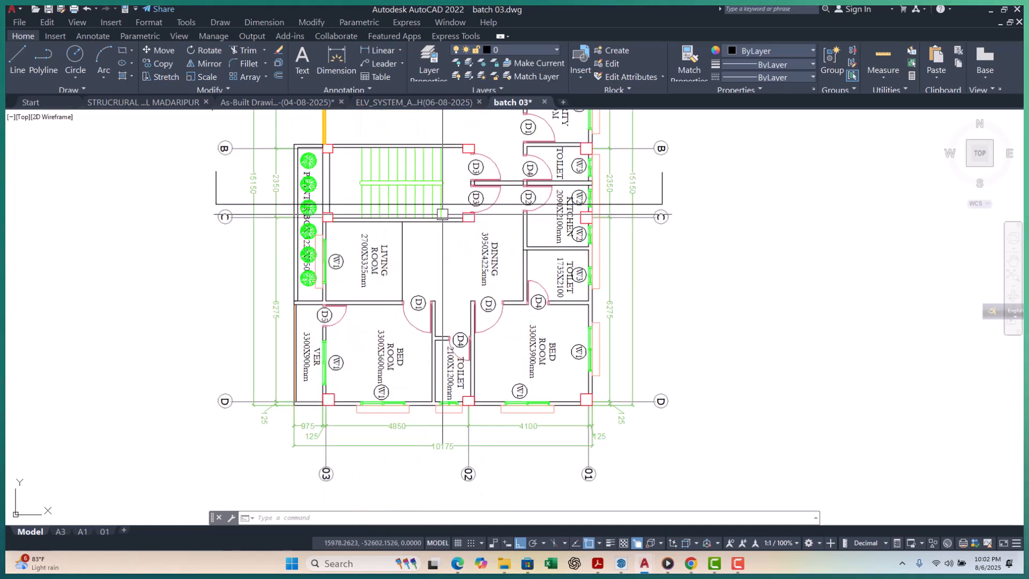
Highlight the treads of the stair flight cut by the section line in the ground floor plan, and clear the selection
{"action": "scroll", "coordinate": [445, 204], "scroll_direction": "up", "scroll_amount": 2}
{"action": "left_click", "coordinate": [462, 198]}
{"action": "left_click", "coordinate": [322, 198]}
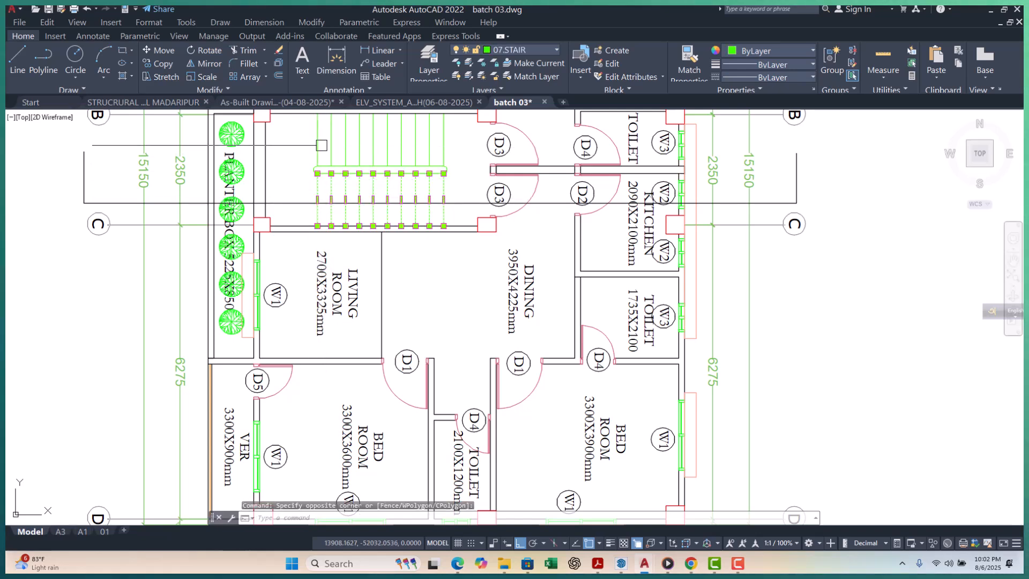
{"action": "key", "text": "Escape"}
{"action": "key", "text": "Escape"}
{"action": "key", "text": "Escape"}
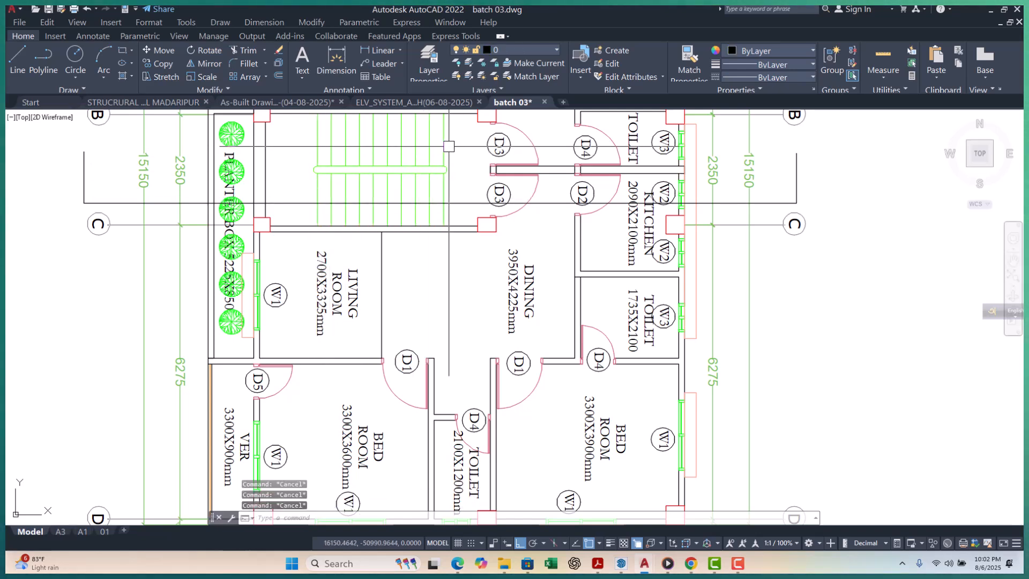
Compare the plan's stair flights with the section, and examine the unhatched flight above the first landing
{"action": "scroll", "coordinate": [432, 189], "scroll_direction": "down", "scroll_amount": 6}
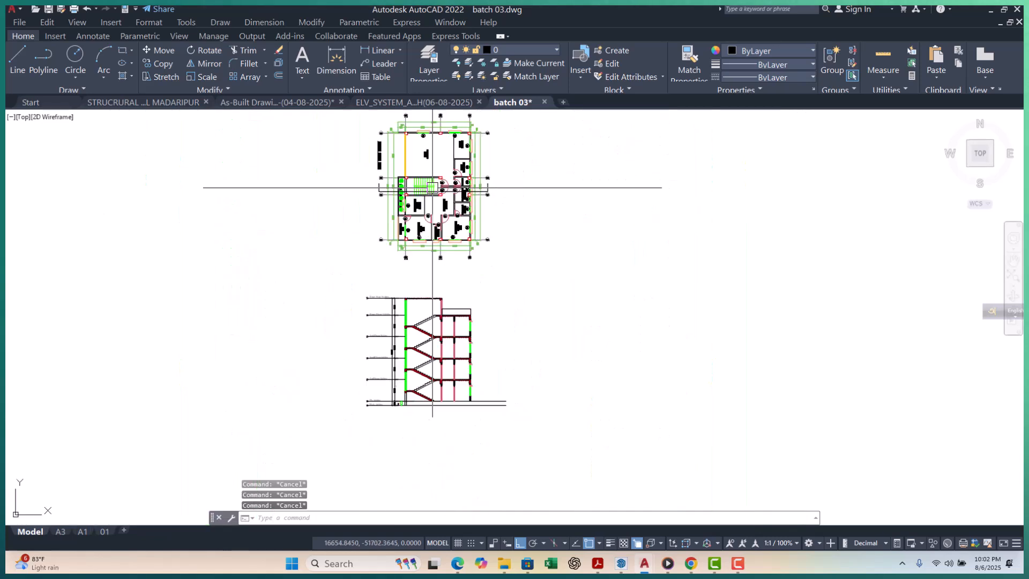
{"action": "scroll", "coordinate": [421, 393], "scroll_direction": "up", "scroll_amount": 5}
{"action": "scroll", "coordinate": [422, 392], "scroll_direction": "down", "scroll_amount": 5}
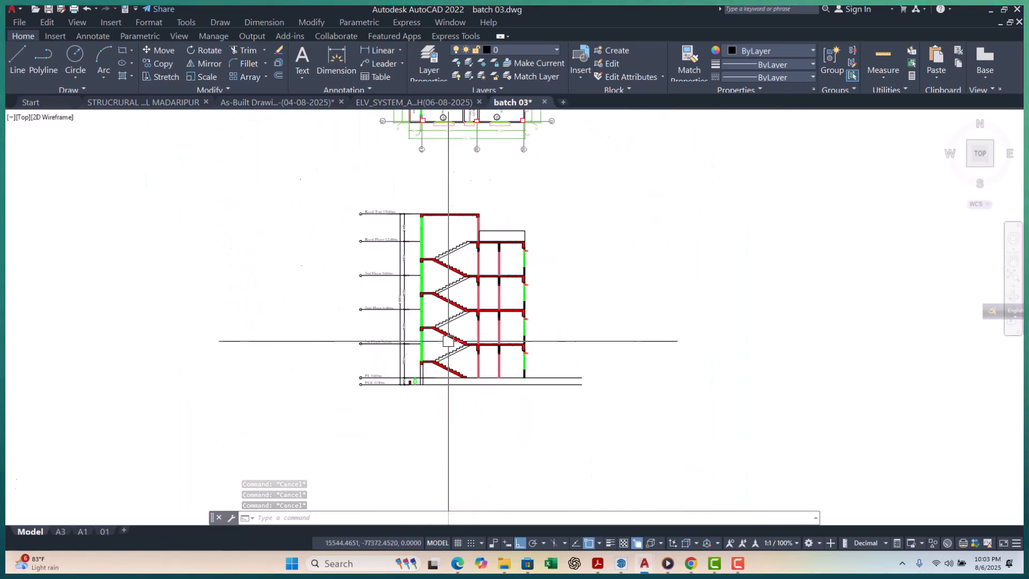
{"action": "scroll", "coordinate": [439, 197], "scroll_direction": "up", "scroll_amount": 5}
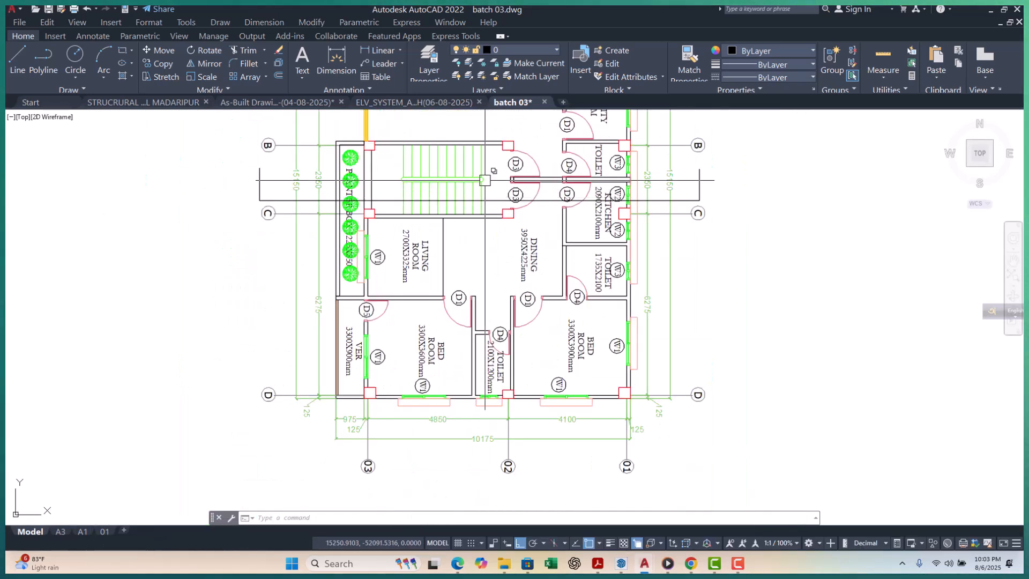
{"action": "key", "text": "Escape"}
{"action": "key", "text": "Escape"}
{"action": "key", "text": "Escape"}
{"action": "scroll", "coordinate": [432, 188], "scroll_direction": "down", "scroll_amount": 5}
{"action": "middle_click_drag", "start_coordinate": [443, 375], "coordinate": [444, 262]}
{"action": "scroll", "coordinate": [440, 391], "scroll_direction": "up", "scroll_amount": 6}
{"action": "left_click", "coordinate": [409, 340]}
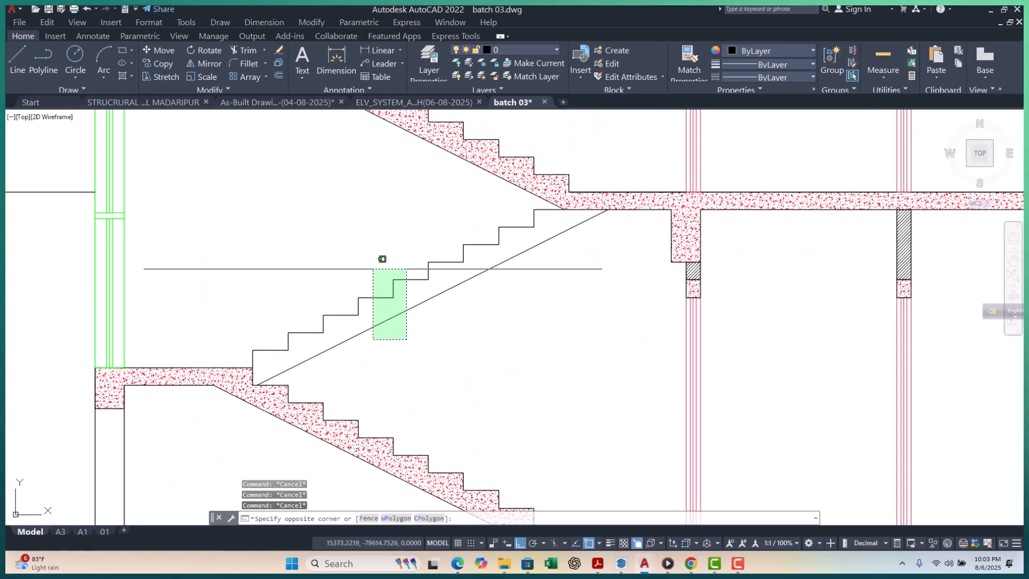
{"action": "key", "text": "Escape"}
{"action": "key", "text": "Escape"}
{"action": "scroll", "coordinate": [515, 205], "scroll_direction": "down", "scroll_amount": 8}
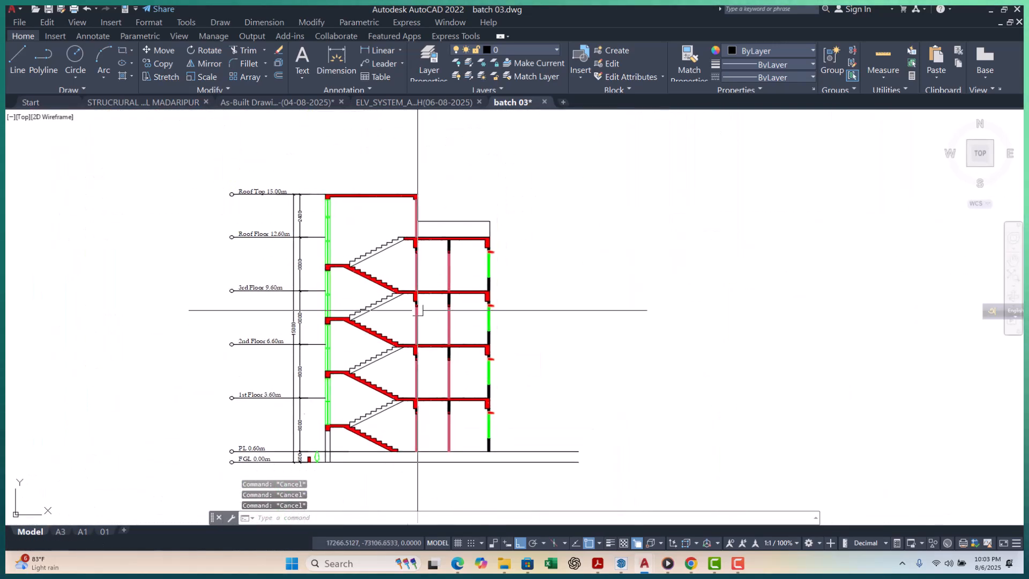
Examine the concrete beam, hatched brickwork and lintel beneath the floor slab beside the staircase in the section
{"action": "scroll", "coordinate": [441, 312], "scroll_direction": "up", "scroll_amount": 4}
{"action": "scroll", "coordinate": [392, 299], "scroll_direction": "up", "scroll_amount": 5}
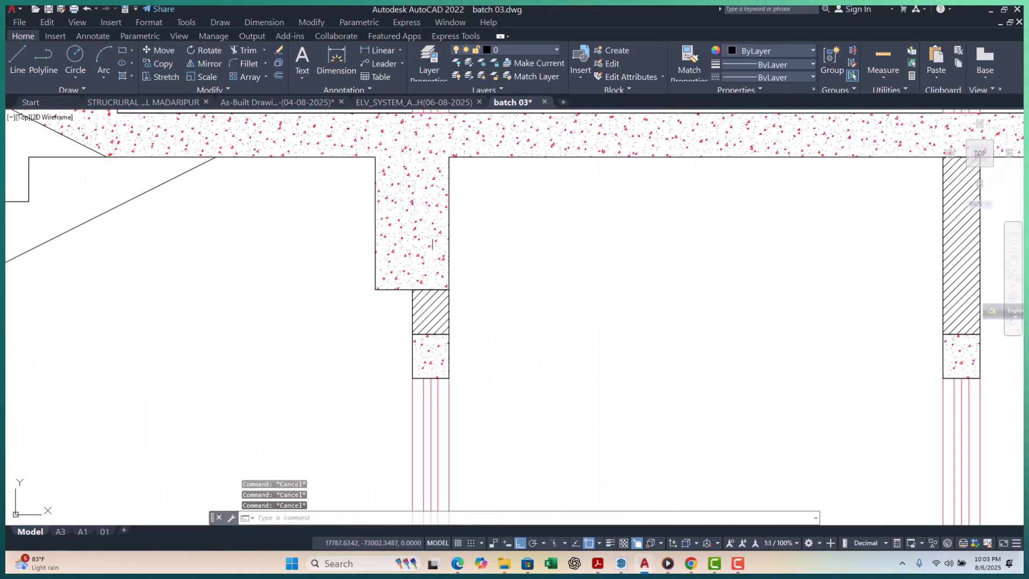
{"action": "left_click", "coordinate": [322, 225]}
{"action": "scroll", "coordinate": [323, 225], "scroll_direction": "down", "scroll_amount": 8}
{"action": "key", "text": "Escape"}
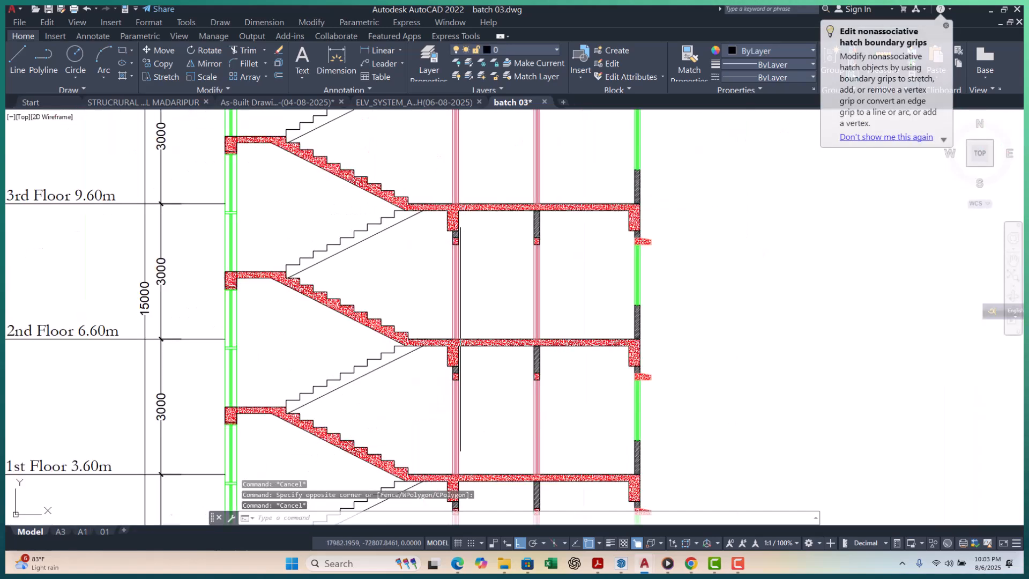
{"action": "scroll", "coordinate": [441, 245], "scroll_direction": "up", "scroll_amount": 8}
{"action": "scroll", "coordinate": [441, 246], "scroll_direction": "up", "scroll_amount": 2}
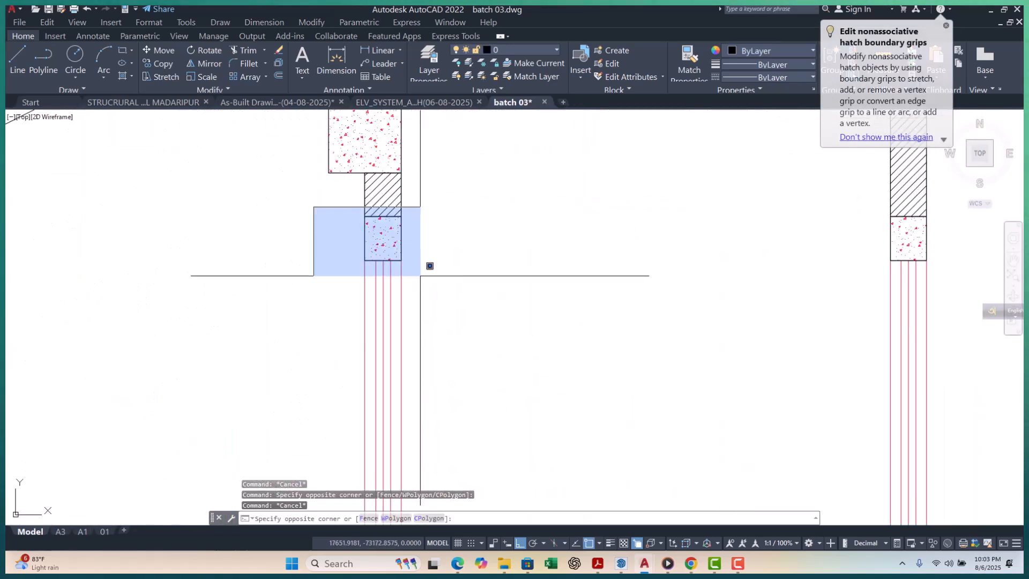
{"action": "key", "text": "Escape"}
{"action": "scroll", "coordinate": [289, 249], "scroll_direction": "down", "scroll_amount": 8}
{"action": "scroll", "coordinate": [277, 408], "scroll_direction": "up", "scroll_amount": 8}
{"action": "left_click", "coordinate": [276, 271]}
{"action": "key", "text": "Escape"}
{"action": "scroll", "coordinate": [253, 234], "scroll_direction": "down", "scroll_amount": 2}
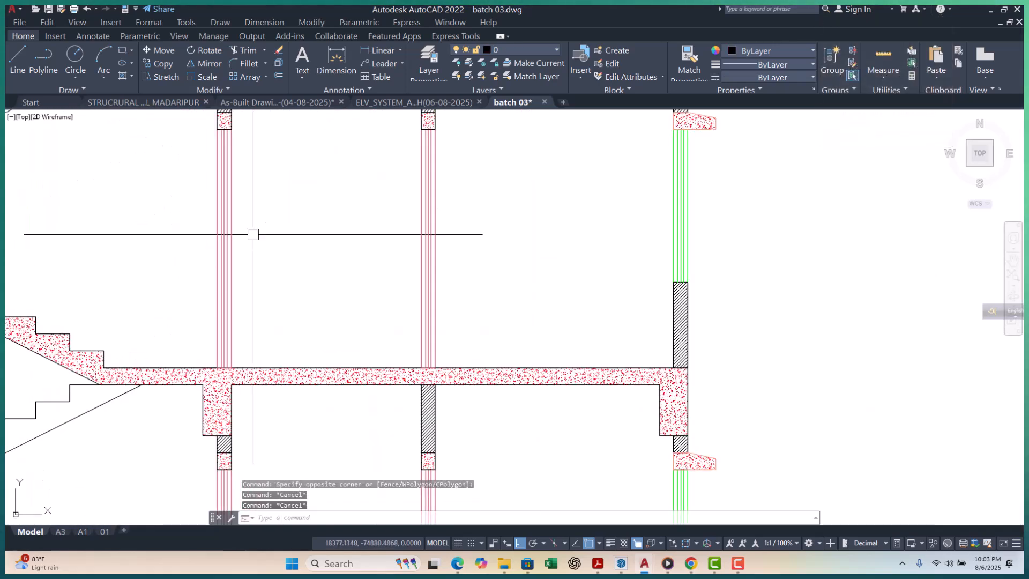
Examine the section's outer wall, windows and floor slabs, and the levels from plinth up to the roof top
{"action": "left_click", "coordinate": [447, 251]}
{"action": "key", "text": "Escape"}
{"action": "scroll", "coordinate": [414, 291], "scroll_direction": "down", "scroll_amount": 6}
{"action": "scroll", "coordinate": [521, 263], "scroll_direction": "up", "scroll_amount": 6}
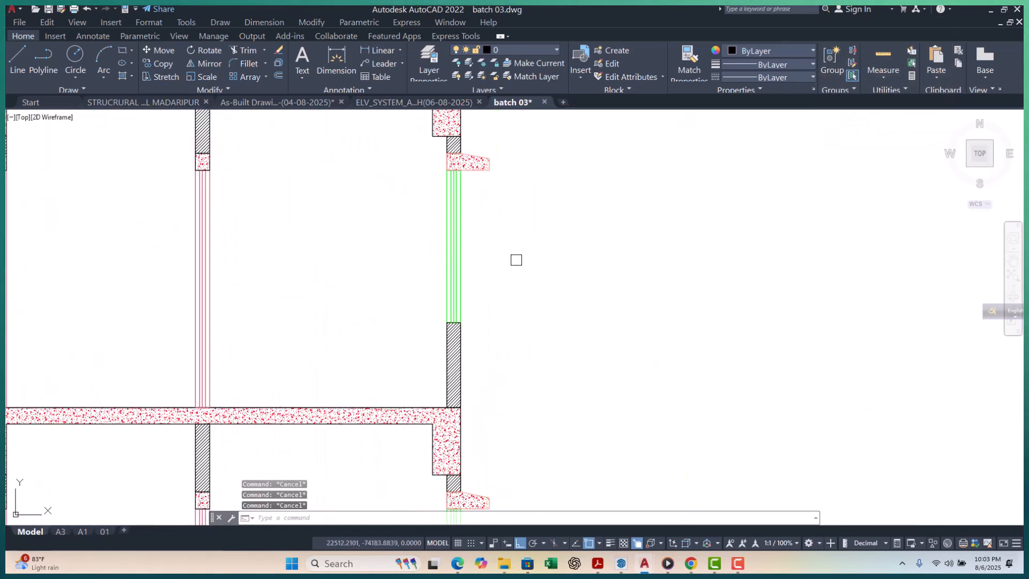
{"action": "scroll", "coordinate": [490, 279], "scroll_direction": "down", "scroll_amount": 5}
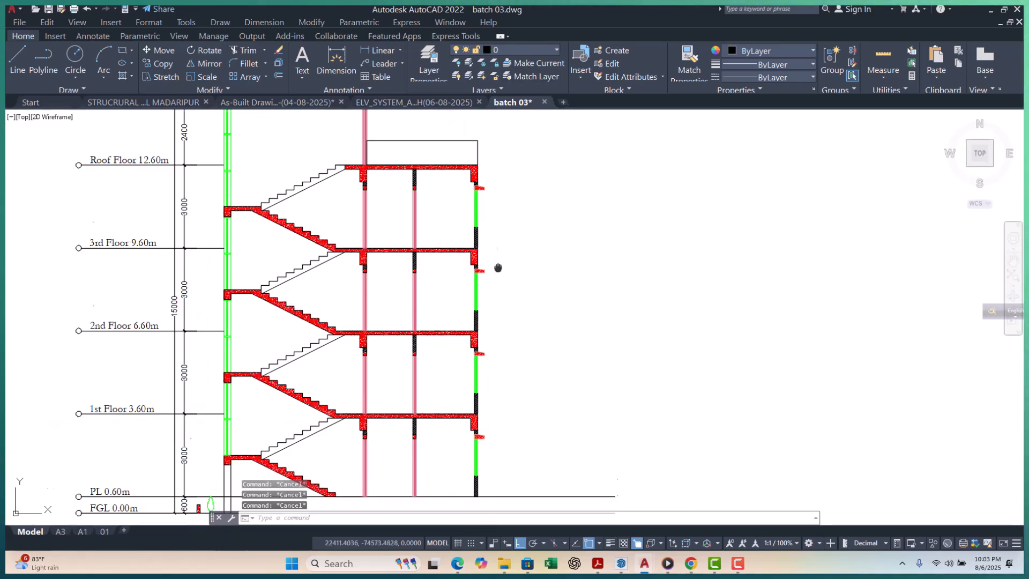
{"action": "middle_click_drag", "start_coordinate": [498, 268], "coordinate": [518, 229]}
{"action": "scroll", "coordinate": [518, 228], "scroll_direction": "down", "scroll_amount": 4}
{"action": "middle_click_drag", "start_coordinate": [539, 290], "coordinate": [546, 413]}
{"action": "scroll", "coordinate": [438, 332], "scroll_direction": "up", "scroll_amount": 4}
{"action": "middle_click_drag", "start_coordinate": [436, 233], "coordinate": [435, 244]}
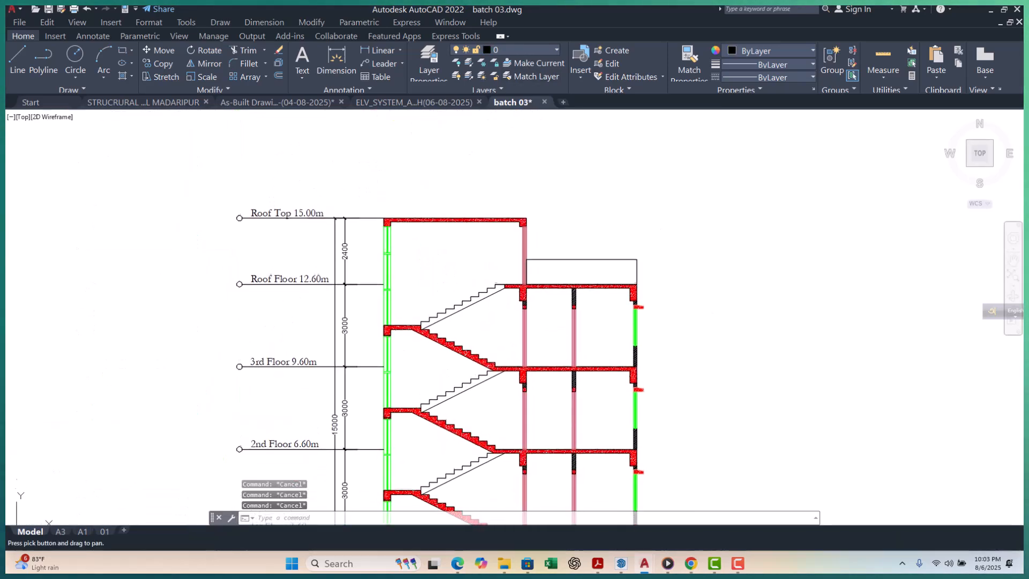
{"action": "scroll", "coordinate": [411, 238], "scroll_direction": "up", "scroll_amount": 4}
{"action": "scroll", "coordinate": [411, 238], "scroll_direction": "down", "scroll_amount": 2}
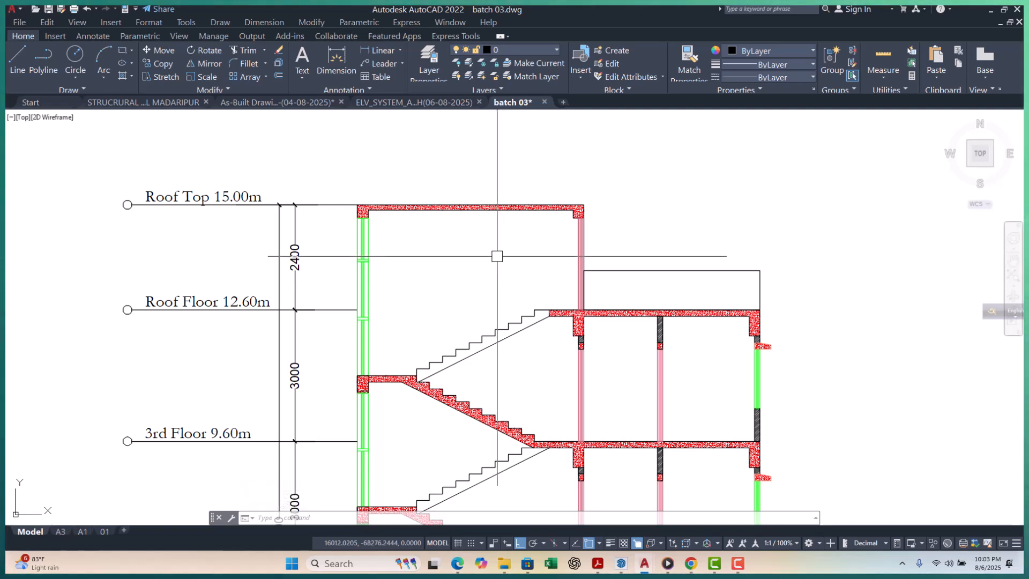
{"action": "scroll", "coordinate": [483, 300], "scroll_direction": "down", "scroll_amount": 6}
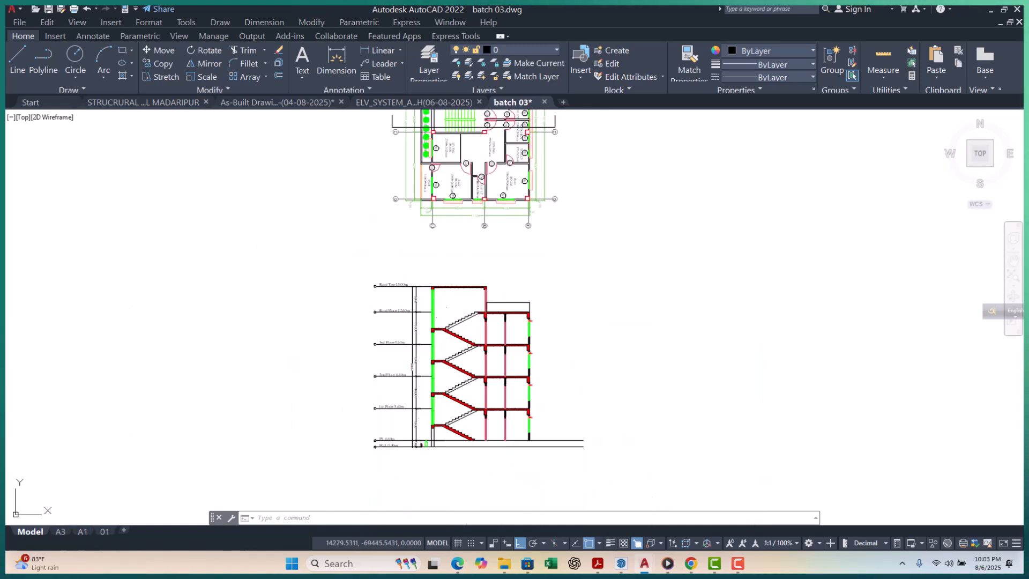
Switch to the Google Meet window in Chrome and hide its screen-sharing notice
{"action": "left_click", "coordinate": [690, 564]}
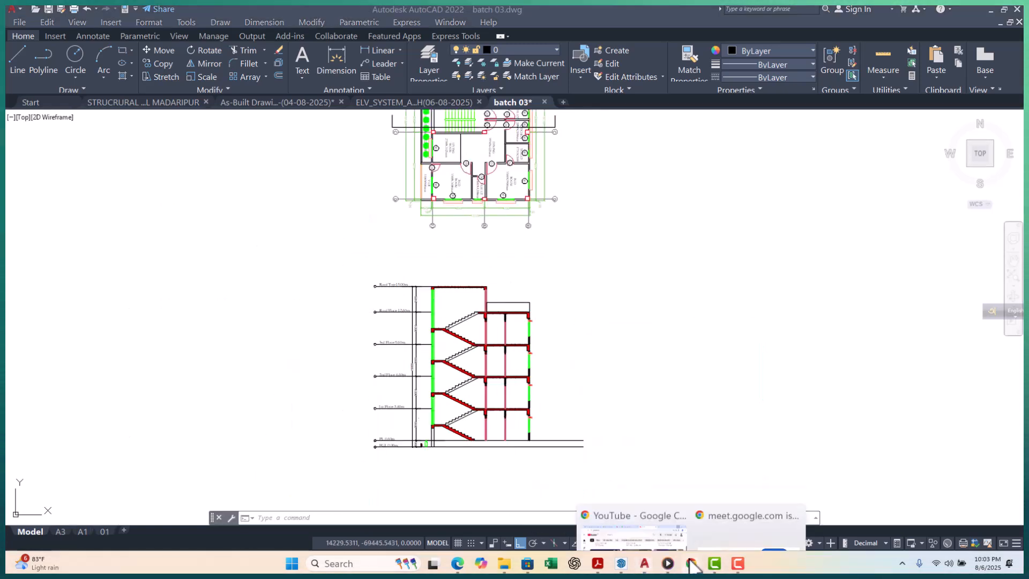
{"action": "left_click", "coordinate": [738, 536]}
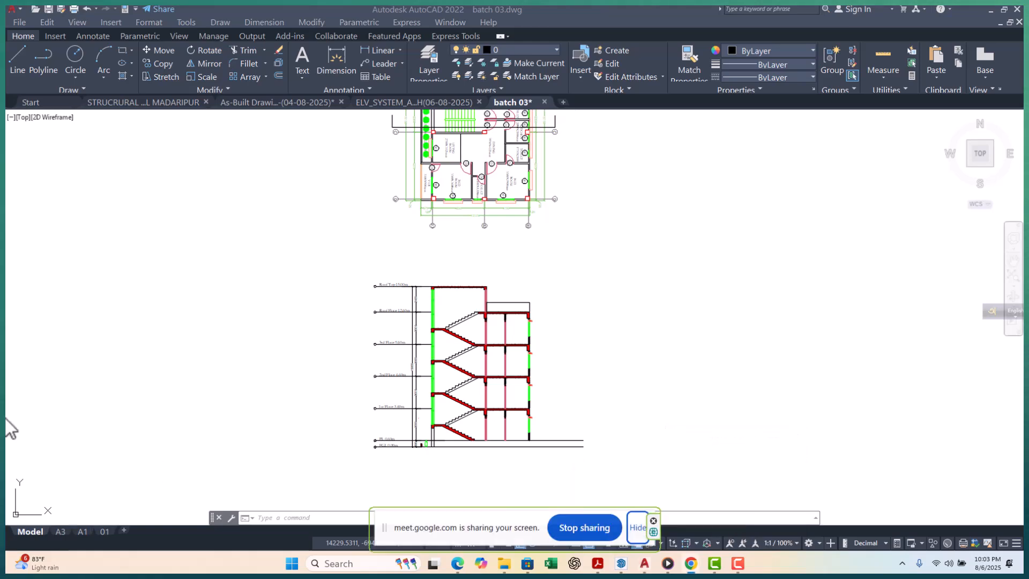
{"action": "left_click", "coordinate": [638, 527]}
Draw a 900 mm vertical polyline upward from the middle of the lowest stair tread in the section
{"action": "scroll", "coordinate": [477, 440], "scroll_direction": "up", "scroll_amount": 10}
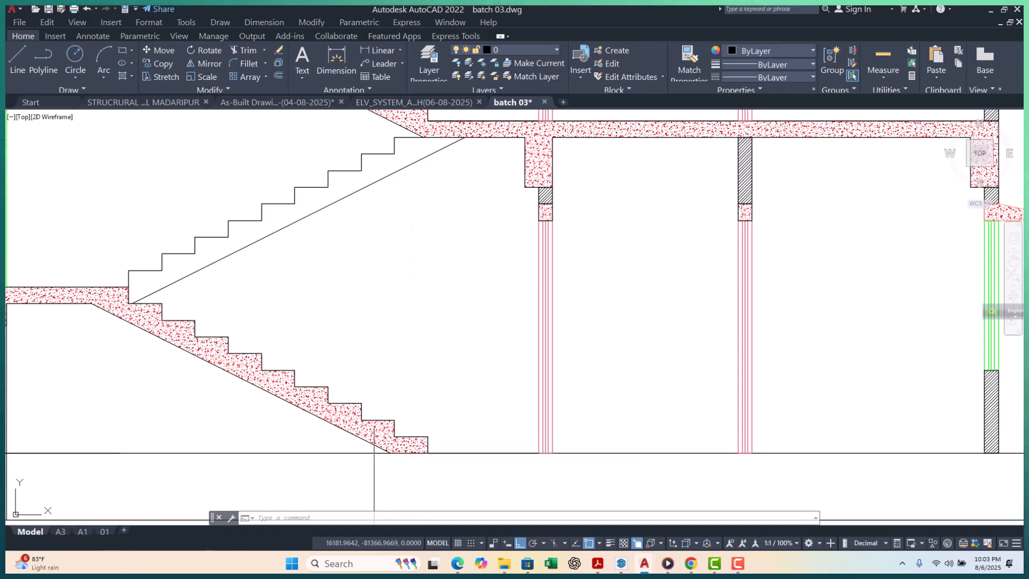
{"action": "scroll", "coordinate": [378, 413], "scroll_direction": "down", "scroll_amount": 4}
{"action": "scroll", "coordinate": [395, 441], "scroll_direction": "up", "scroll_amount": 4}
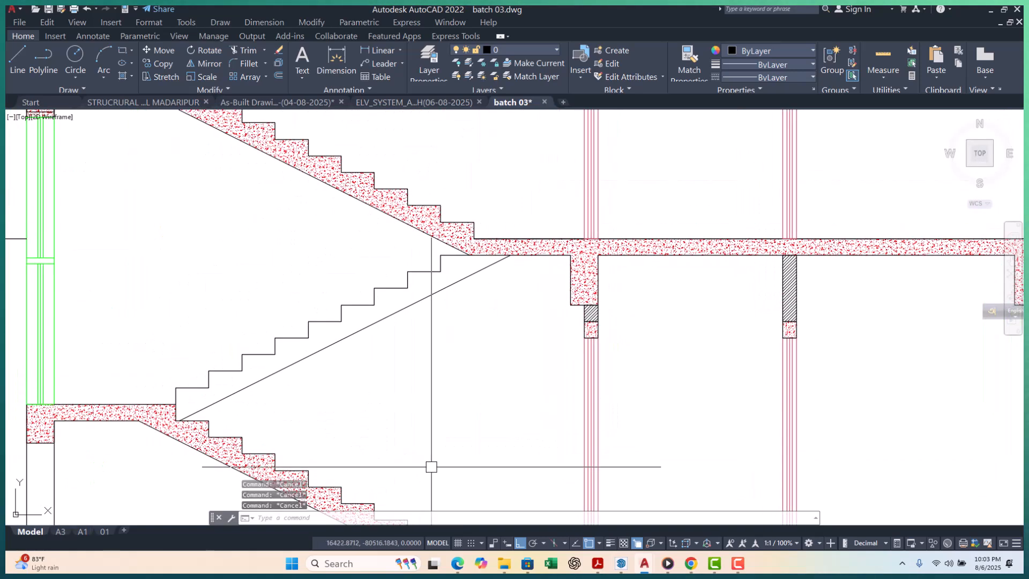
{"action": "middle_click_drag", "start_coordinate": [440, 461], "coordinate": [437, 435]}
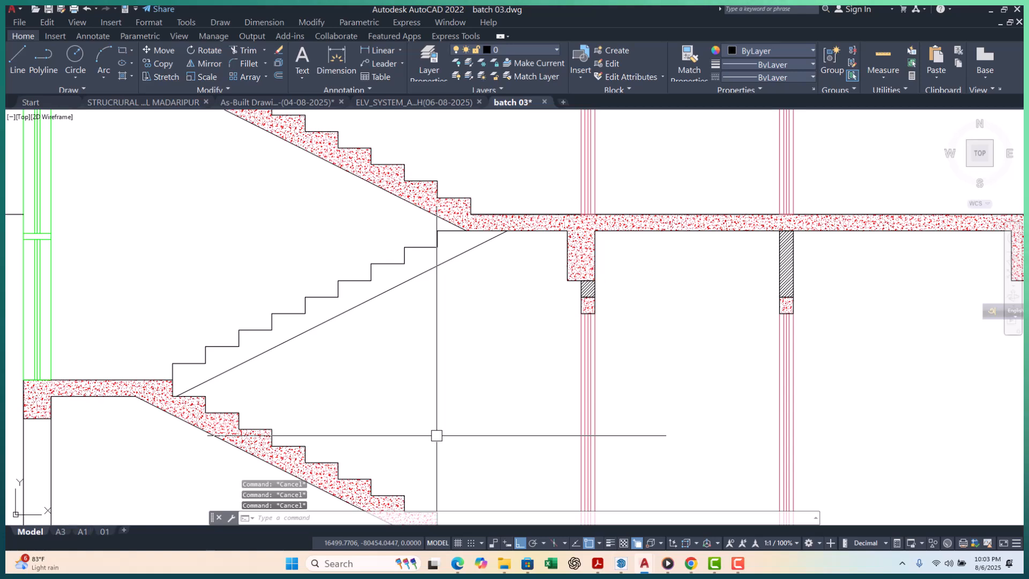
{"action": "key", "text": "Return"}
{"action": "scroll", "coordinate": [436, 435], "scroll_direction": "down", "scroll_amount": 2}
{"action": "scroll", "coordinate": [446, 457], "scroll_direction": "down", "scroll_amount": 2}
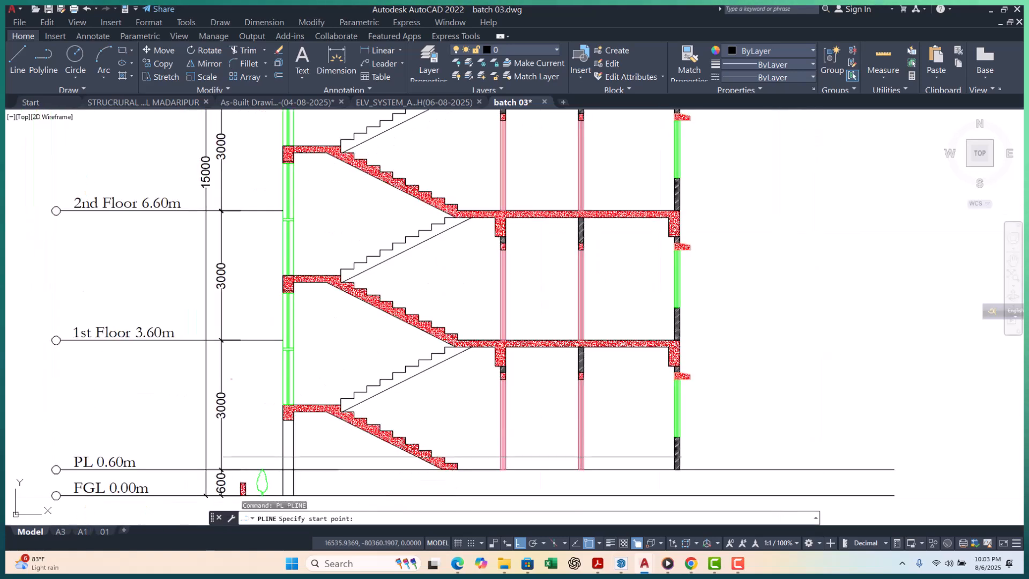
{"action": "scroll", "coordinate": [454, 470], "scroll_direction": "up", "scroll_amount": 3}
{"action": "left_click", "coordinate": [446, 470]}
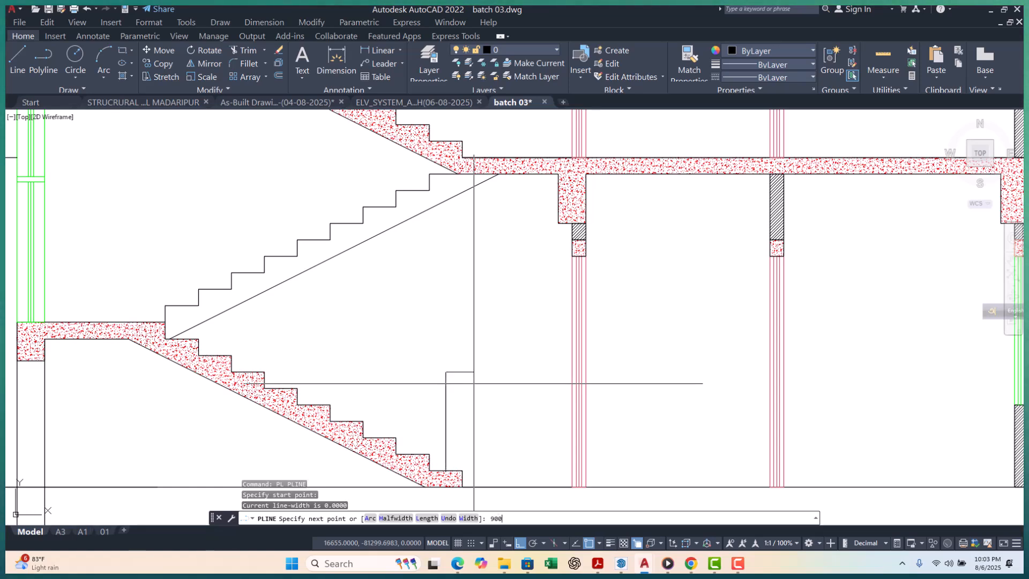
{"action": "key", "text": "Return"}
{"action": "key", "text": "Escape"}
{"action": "key", "text": "Escape"}
{"action": "key", "text": "Escape"}
Offset the vertical line on the lowest tread by 12.5 mm towards the side away from the stairs
{"action": "scroll", "coordinate": [473, 384], "scroll_direction": "down", "scroll_amount": 2}
{"action": "scroll", "coordinate": [423, 368], "scroll_direction": "up", "scroll_amount": 5}
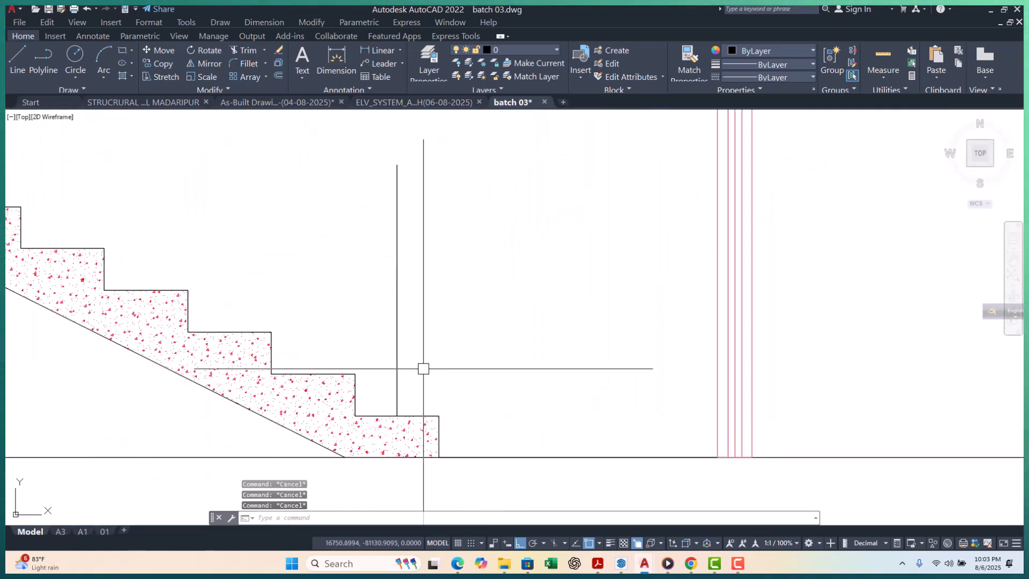
{"action": "type", "text": "o"}
{"action": "key", "text": "Return"}
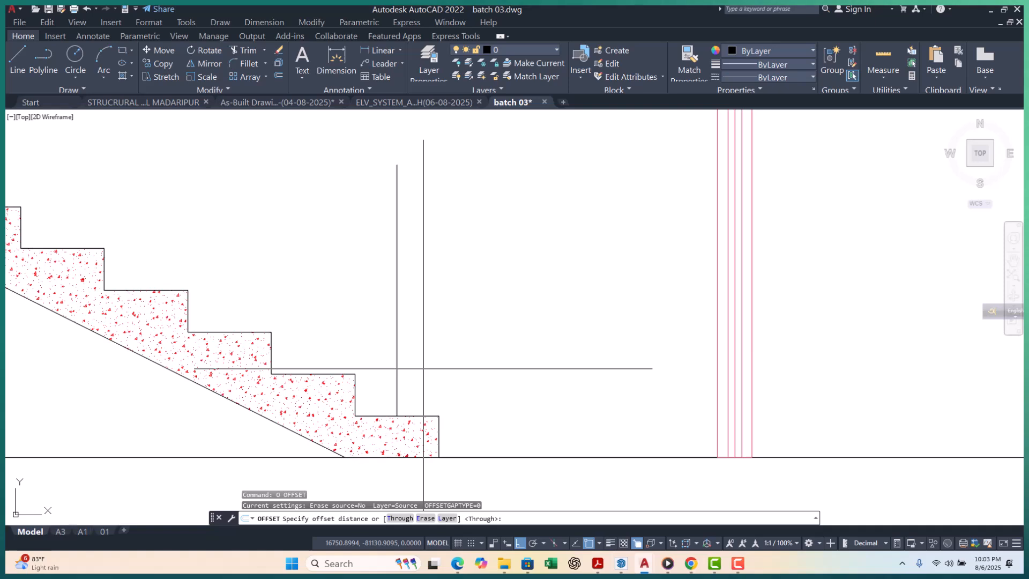
{"action": "type", "text": "12.5"}
{"action": "key", "text": "Return"}
{"action": "left_click", "coordinate": [397, 335]}
{"action": "left_click", "coordinate": [403, 325]}
{"action": "scroll", "coordinate": [403, 325], "scroll_direction": "up", "scroll_amount": 4}
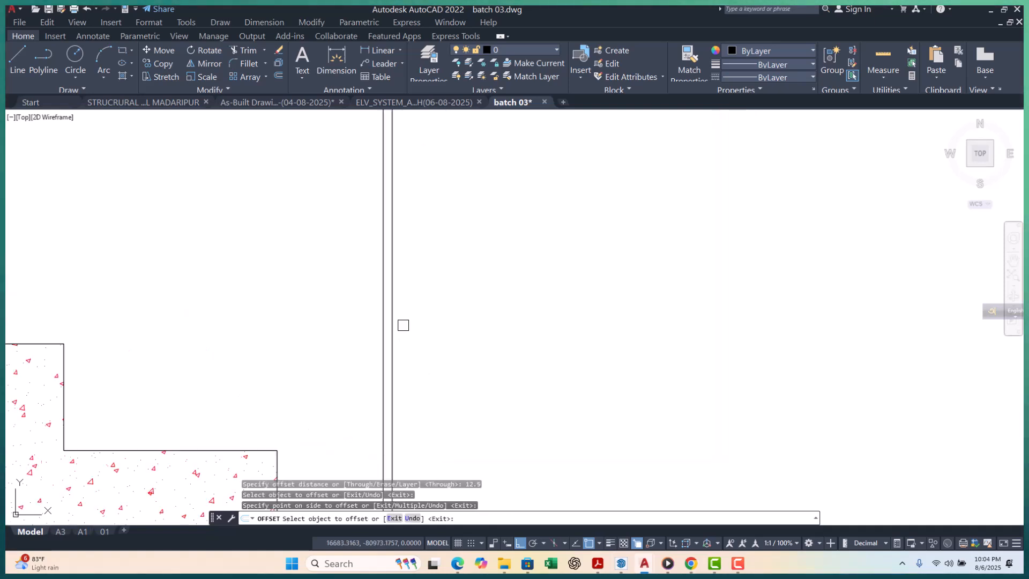
Offset the original vertical line 12.5 mm towards the stairs, and erase the original centre line
{"action": "key", "text": "Escape"}
{"action": "type", "text": "o"}
{"action": "key", "text": "Return"}
{"action": "key", "text": "Return"}
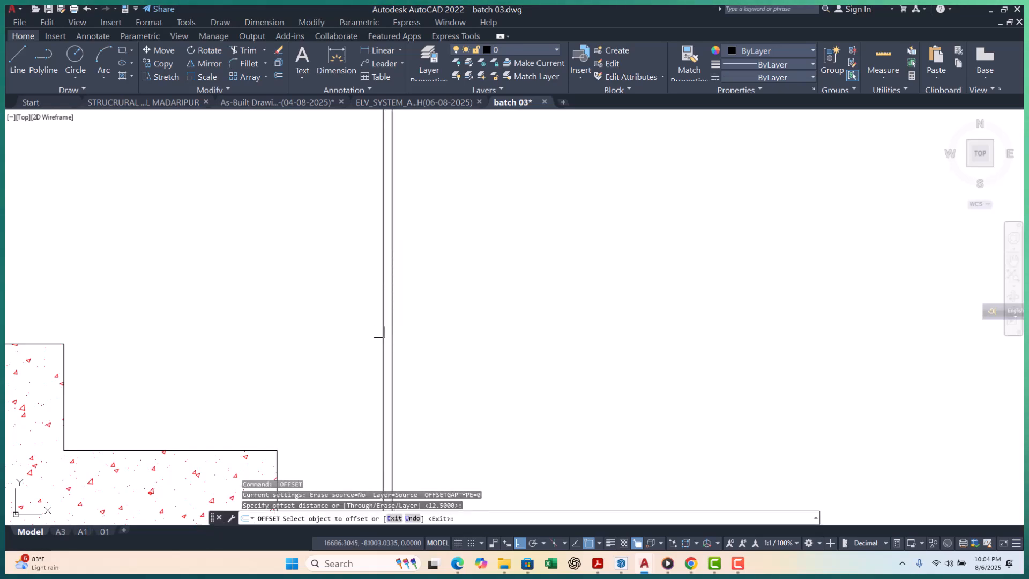
{"action": "left_click", "coordinate": [380, 333]}
{"action": "left_click", "coordinate": [379, 333]}
{"action": "key", "text": "Escape"}
{"action": "key", "text": "Escape"}
{"action": "scroll", "coordinate": [390, 338], "scroll_direction": "up", "scroll_amount": 2}
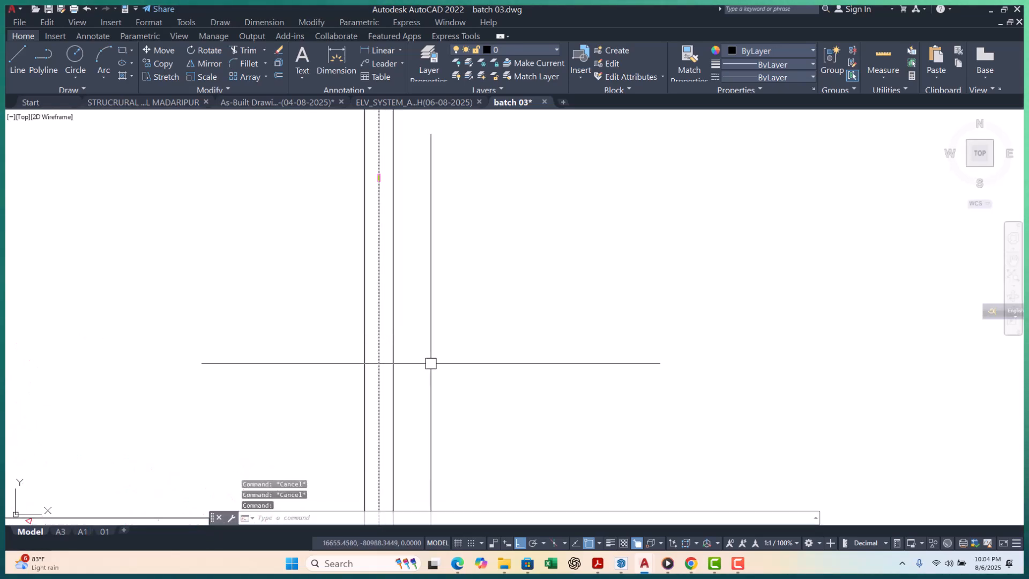
{"action": "type", "text": "e"}
{"action": "key", "text": "Return"}
Copy the two-line post from the lowest step to the matching last step just above the 1st floor slab
{"action": "scroll", "coordinate": [400, 331], "scroll_direction": "down", "scroll_amount": 9}
{"action": "left_click", "coordinate": [450, 315]}
{"action": "left_click", "coordinate": [390, 317]}
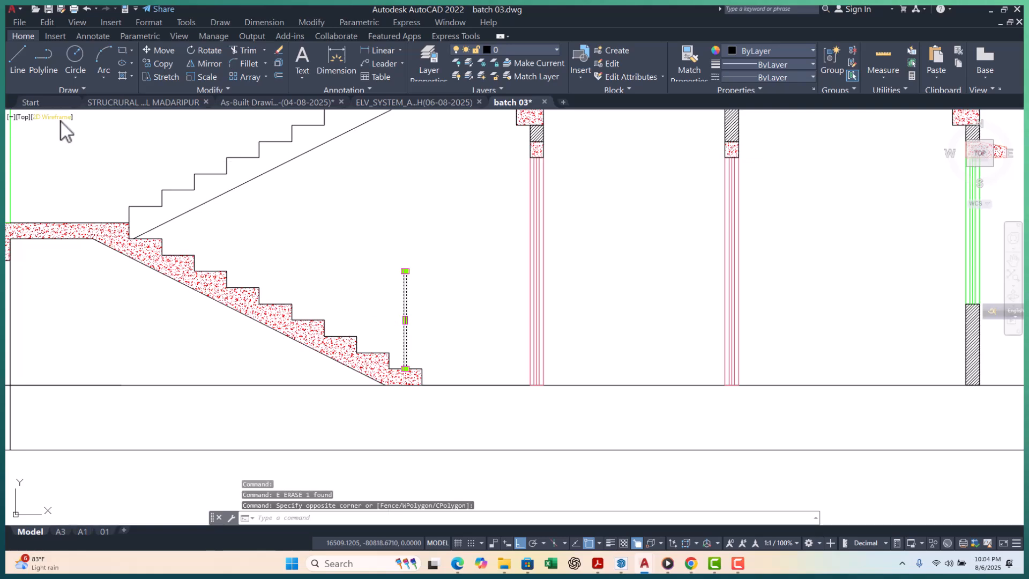
{"action": "type", "text": "co"}
{"action": "key", "text": "Return"}
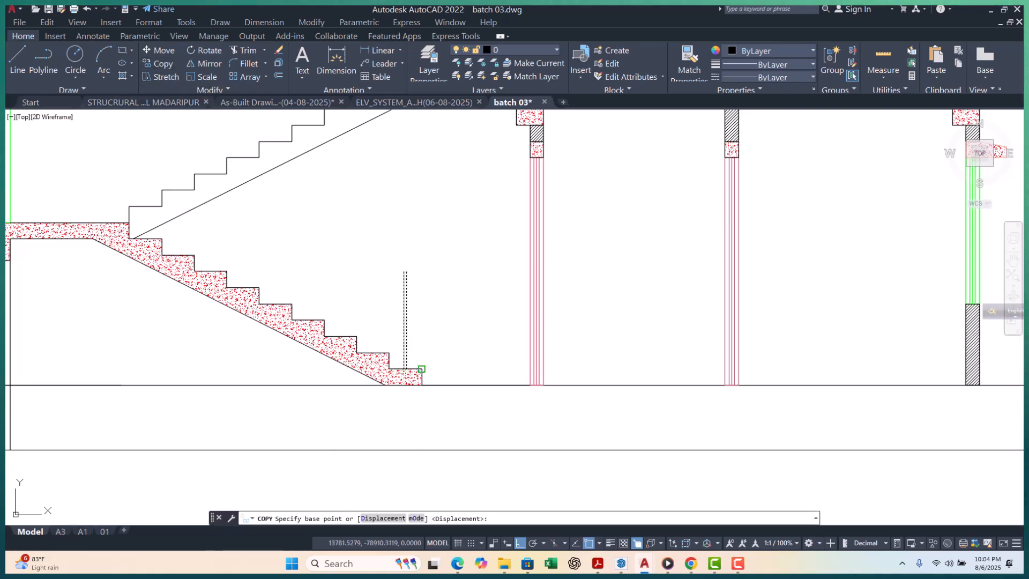
{"action": "left_click", "coordinate": [422, 369]}
{"action": "scroll", "coordinate": [414, 374], "scroll_direction": "down", "scroll_amount": 4}
{"action": "scroll", "coordinate": [429, 303], "scroll_direction": "up", "scroll_amount": 4}
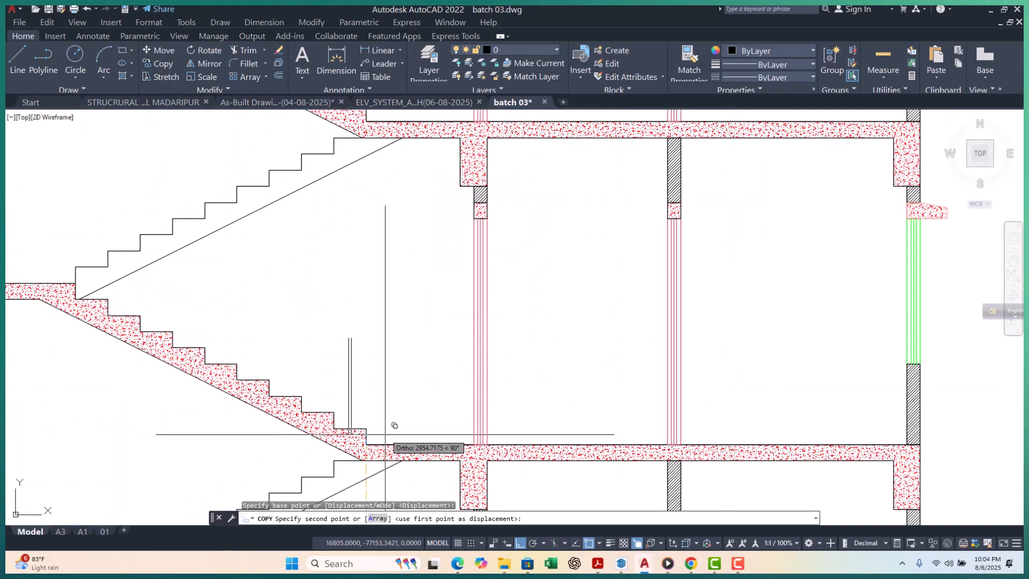
{"action": "left_click", "coordinate": [368, 421]}
{"action": "scroll", "coordinate": [439, 423], "scroll_direction": "down", "scroll_amount": 3}
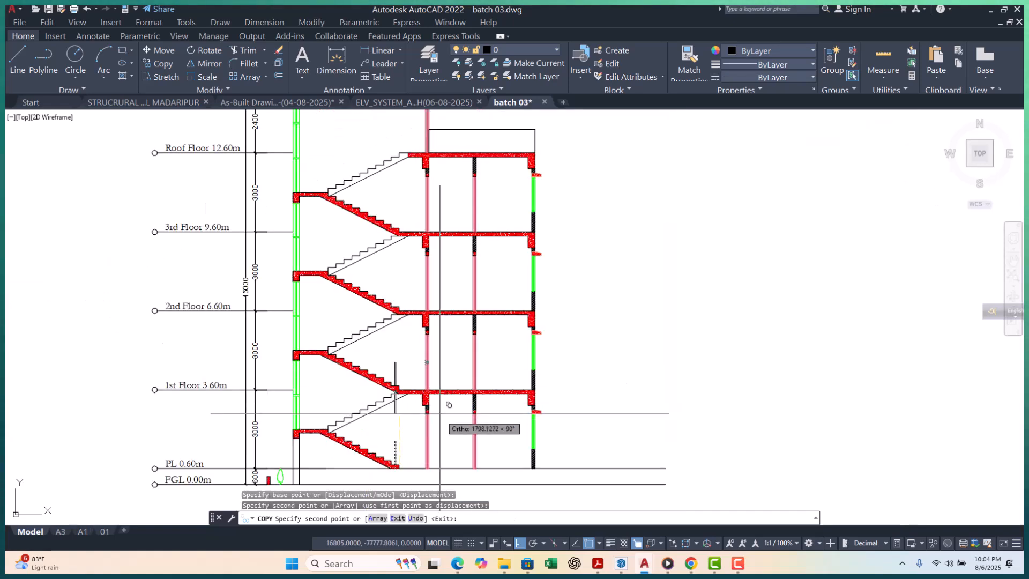
{"action": "scroll", "coordinate": [413, 391], "scroll_direction": "up", "scroll_amount": 4}
{"action": "key", "text": "Escape"}
Move the copied post from the step onto the 1st floor slab, one tread beyond the last riser
{"action": "left_click", "coordinate": [401, 331]}
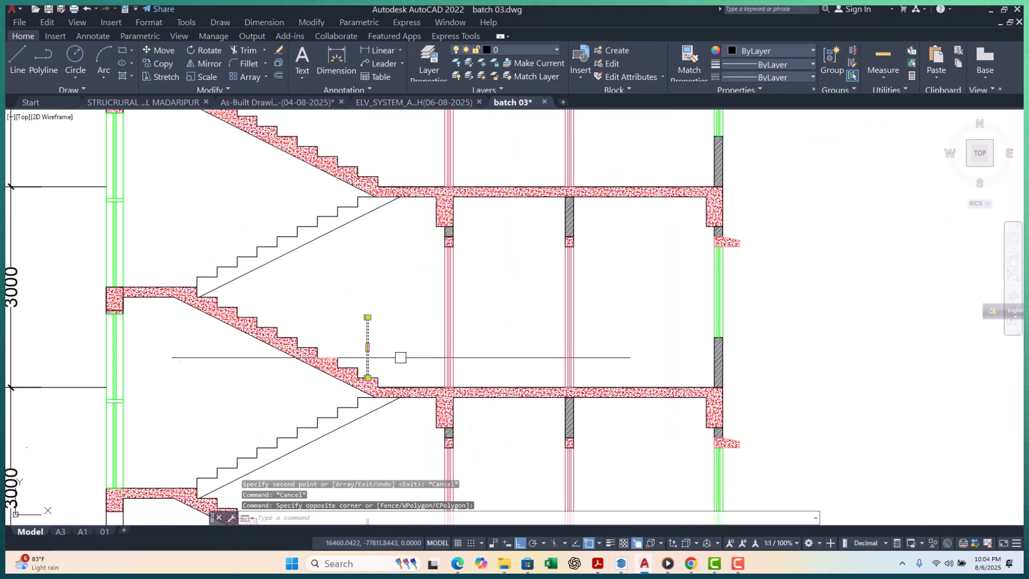
{"action": "type", "text": "m"}
{"action": "key", "text": "Return"}
{"action": "scroll", "coordinate": [393, 377], "scroll_direction": "up", "scroll_amount": 3}
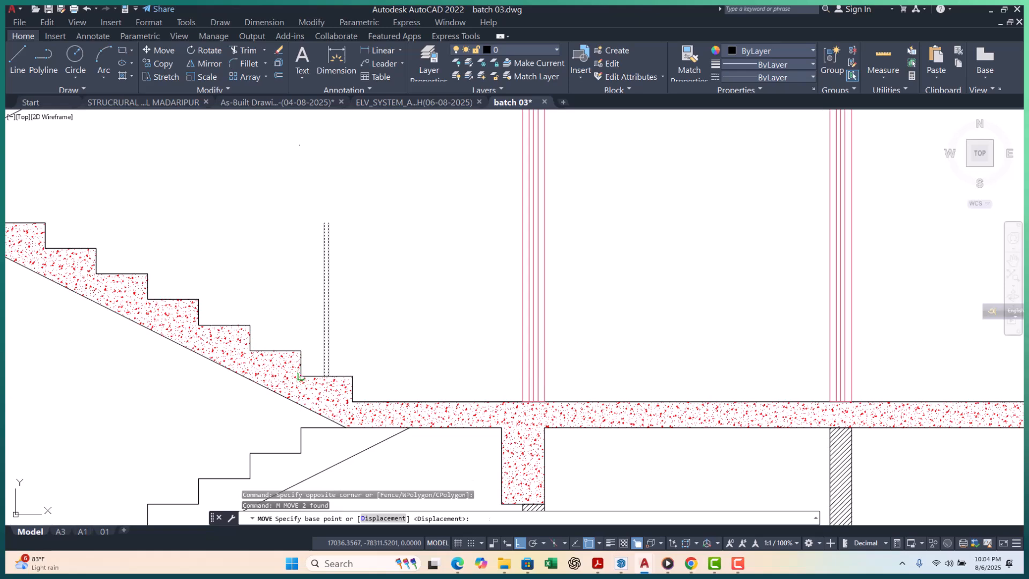
{"action": "left_click", "coordinate": [301, 376]}
{"action": "left_click", "coordinate": [352, 402]}
{"action": "scroll", "coordinate": [395, 382], "scroll_direction": "down", "scroll_amount": 4}
{"action": "key", "text": "Escape"}
{"action": "key", "text": "Escape"}
{"action": "key", "text": "Escape"}
Copy the 1st floor post to the same position on the 2nd floor slab, using the riser's foot as base point
{"action": "left_click", "coordinate": [409, 355]}
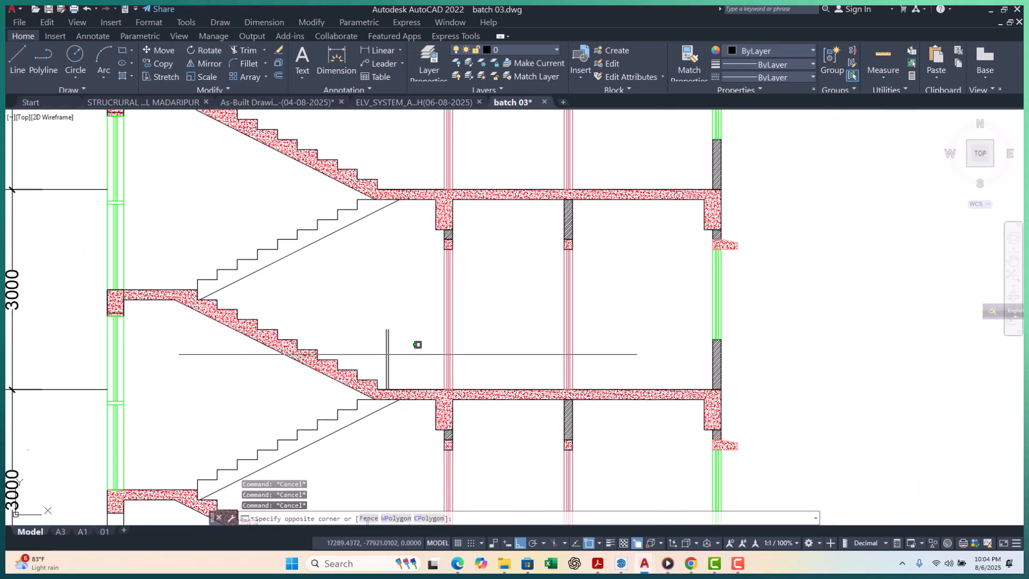
{"action": "left_click", "coordinate": [369, 354]}
{"action": "left_click", "coordinate": [163, 63]}
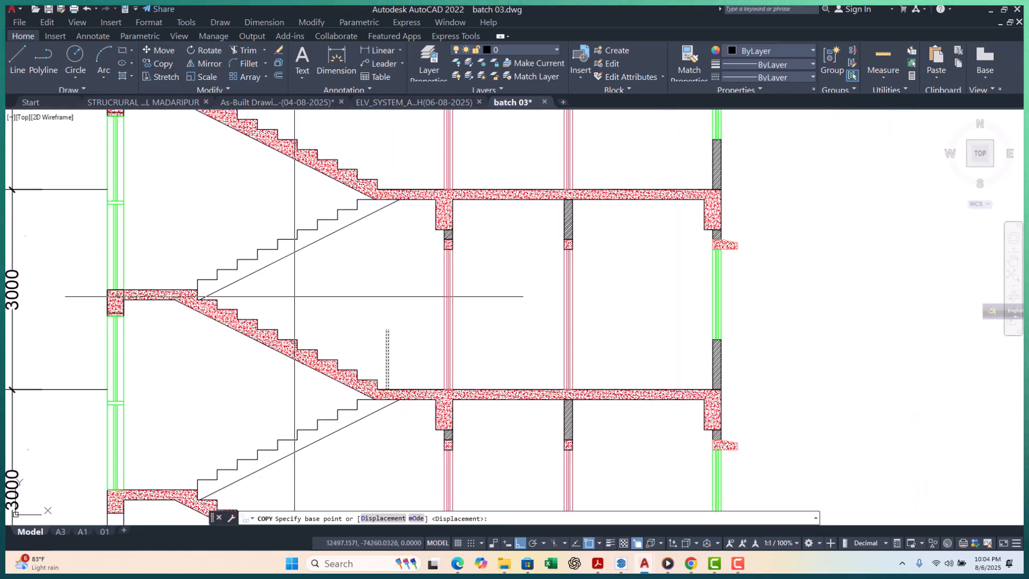
{"action": "scroll", "coordinate": [383, 365], "scroll_direction": "up", "scroll_amount": 3}
{"action": "left_click", "coordinate": [384, 435]}
{"action": "scroll", "coordinate": [384, 436], "scroll_direction": "down", "scroll_amount": 4}
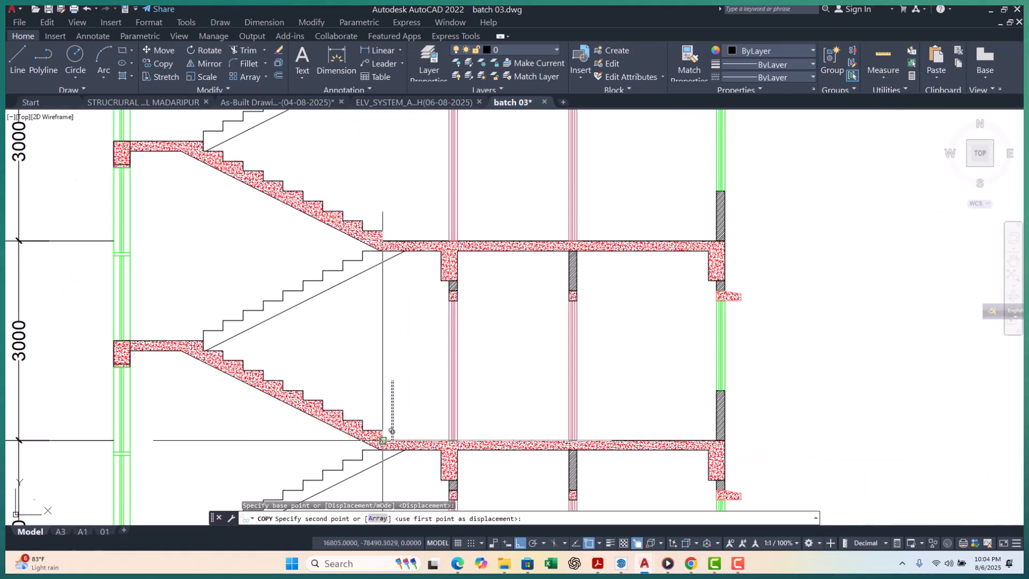
{"action": "scroll", "coordinate": [386, 319], "scroll_direction": "up", "scroll_amount": 4}
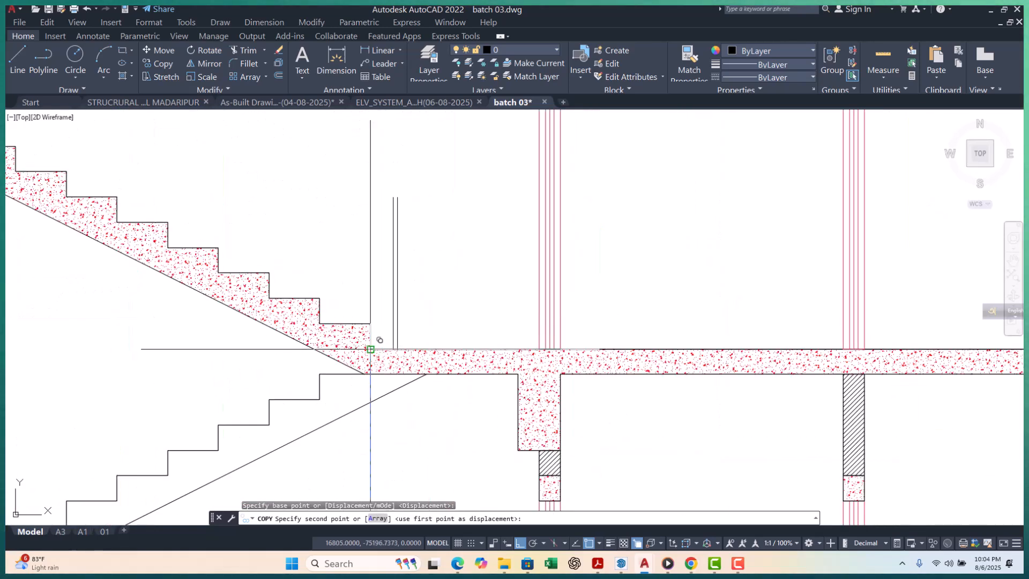
{"action": "left_click", "coordinate": [371, 349]}
Place further copies of the post at the stair edge on the 3rd floor and roof floor levels
{"action": "scroll", "coordinate": [365, 392], "scroll_direction": "down", "scroll_amount": 2}
{"action": "middle_click_drag", "start_coordinate": [376, 326], "coordinate": [363, 439]}
{"action": "scroll", "coordinate": [363, 269], "scroll_direction": "up", "scroll_amount": 3}
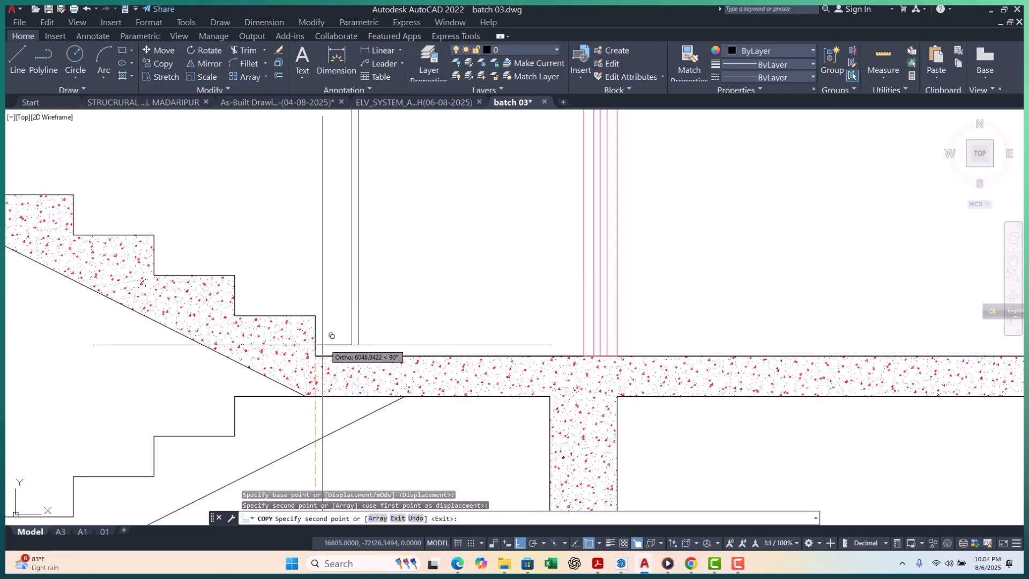
{"action": "left_click", "coordinate": [325, 347]}
{"action": "scroll", "coordinate": [324, 354], "scroll_direction": "down", "scroll_amount": 3}
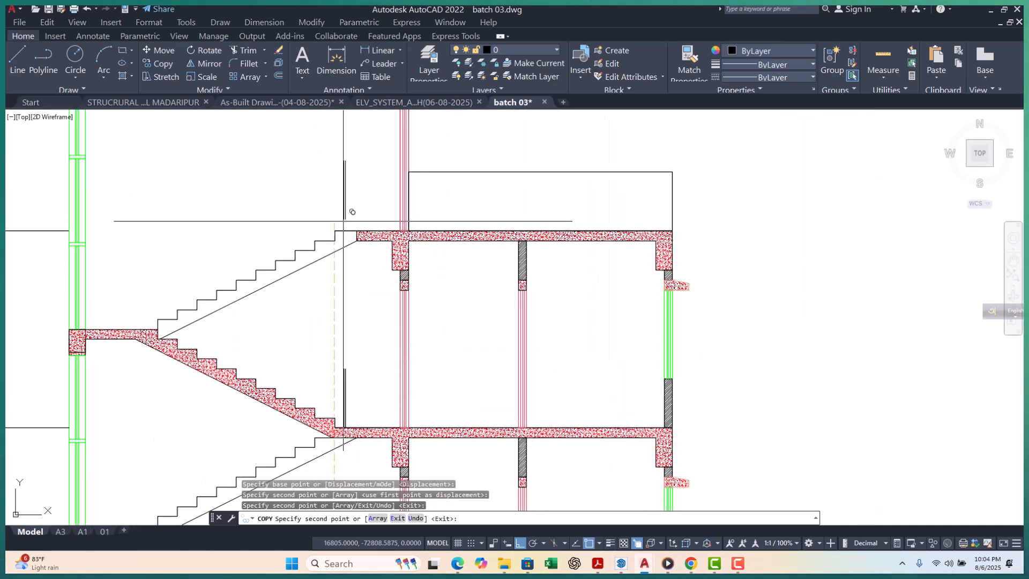
{"action": "scroll", "coordinate": [351, 220], "scroll_direction": "up", "scroll_amount": 3}
{"action": "left_click", "coordinate": [312, 267]}
{"action": "scroll", "coordinate": [315, 265], "scroll_direction": "down", "scroll_amount": 3}
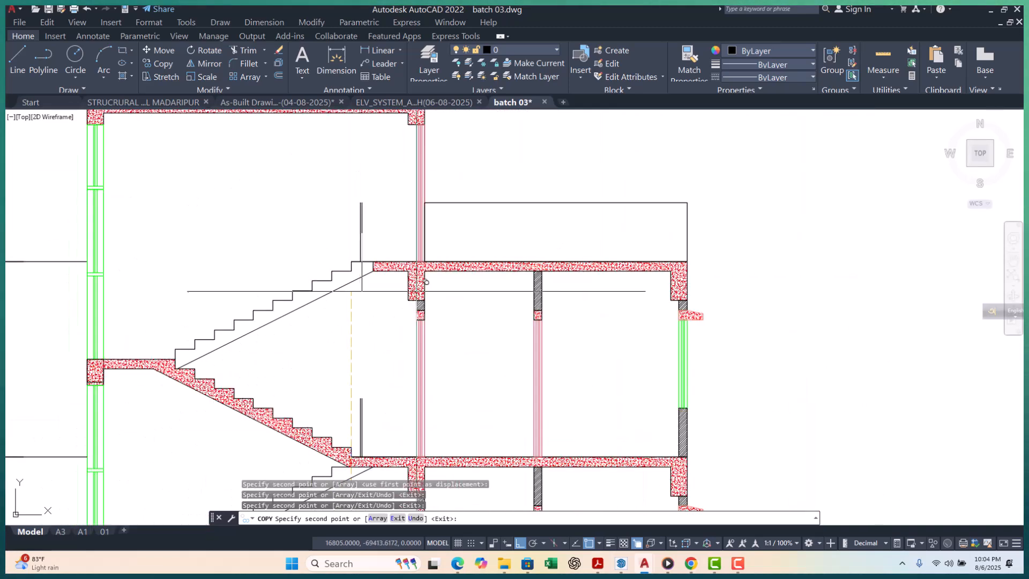
{"action": "scroll", "coordinate": [418, 293], "scroll_direction": "down", "scroll_amount": 3}
{"action": "key", "text": "Escape"}
{"action": "key", "text": "Escape"}
{"action": "key", "text": "Escape"}
Copy the lowest step's two-line post to the first landing, from the step's outer top corner to the landing's edge
{"action": "scroll", "coordinate": [395, 337], "scroll_direction": "up", "scroll_amount": 5}
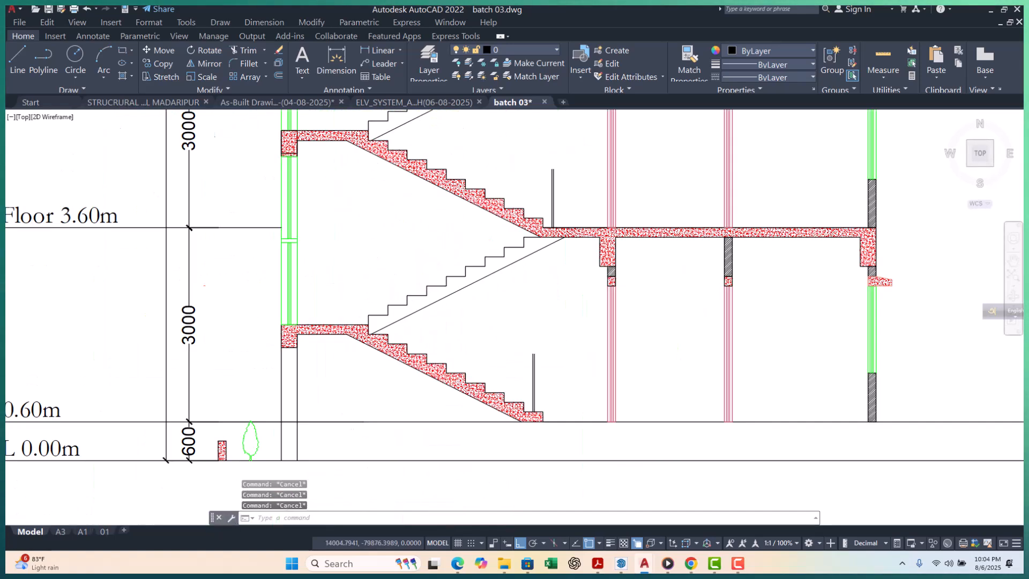
{"action": "scroll", "coordinate": [396, 338], "scroll_direction": "down", "scroll_amount": 2}
{"action": "scroll", "coordinate": [572, 421], "scroll_direction": "up", "scroll_amount": 4}
{"action": "left_click", "coordinate": [533, 337]}
{"action": "left_click", "coordinate": [478, 343]}
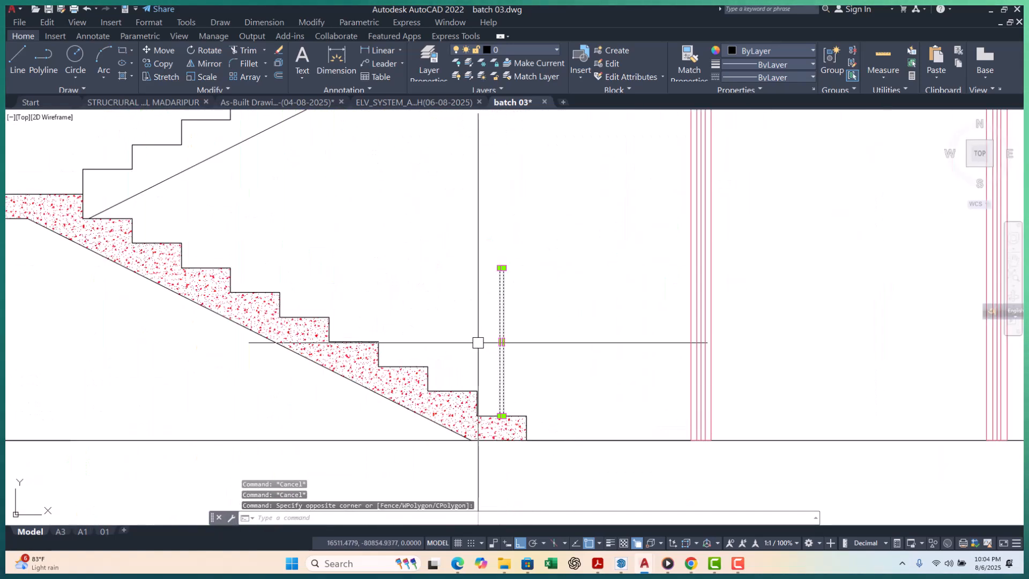
{"action": "left_click", "coordinate": [155, 64]}
{"action": "left_click", "coordinate": [526, 415]}
{"action": "scroll", "coordinate": [527, 416], "scroll_direction": "down", "scroll_amount": 4}
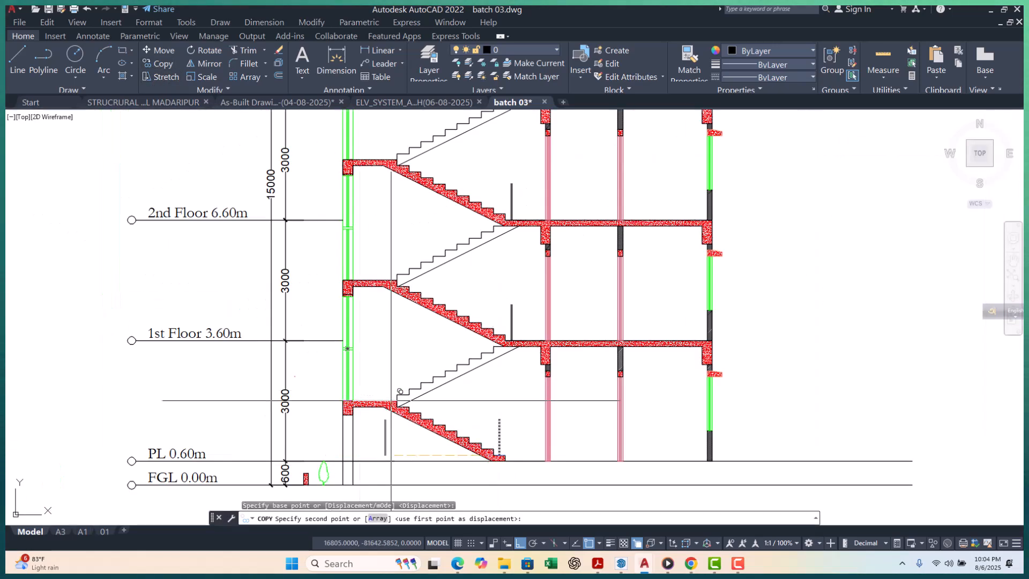
{"action": "scroll", "coordinate": [365, 378], "scroll_direction": "up", "scroll_amount": 5}
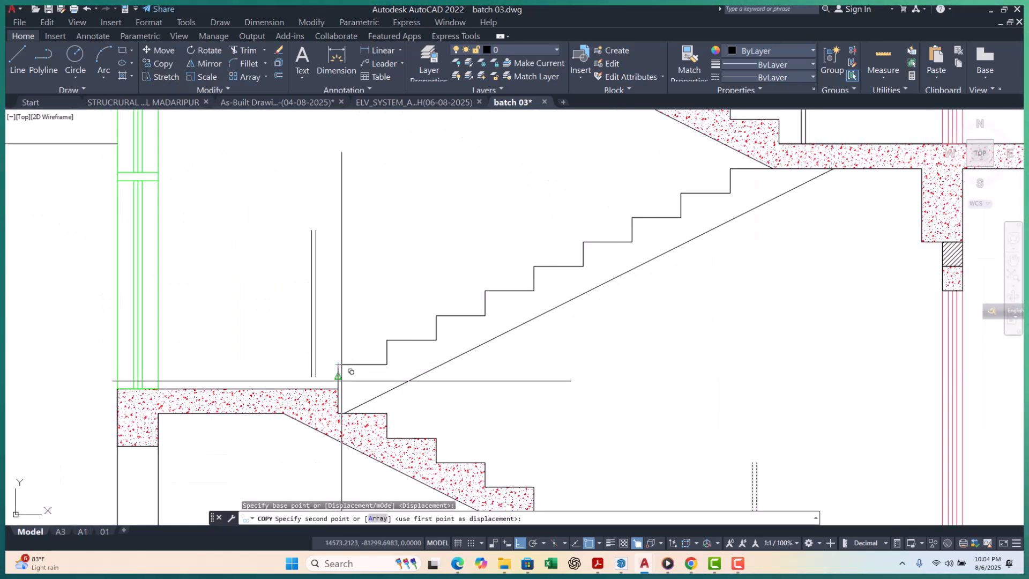
{"action": "left_click", "coordinate": [342, 380]}
Place further copies of the post at the edge of each higher landing, up to the one below the roof floor
{"action": "scroll", "coordinate": [341, 380], "scroll_direction": "down", "scroll_amount": 6}
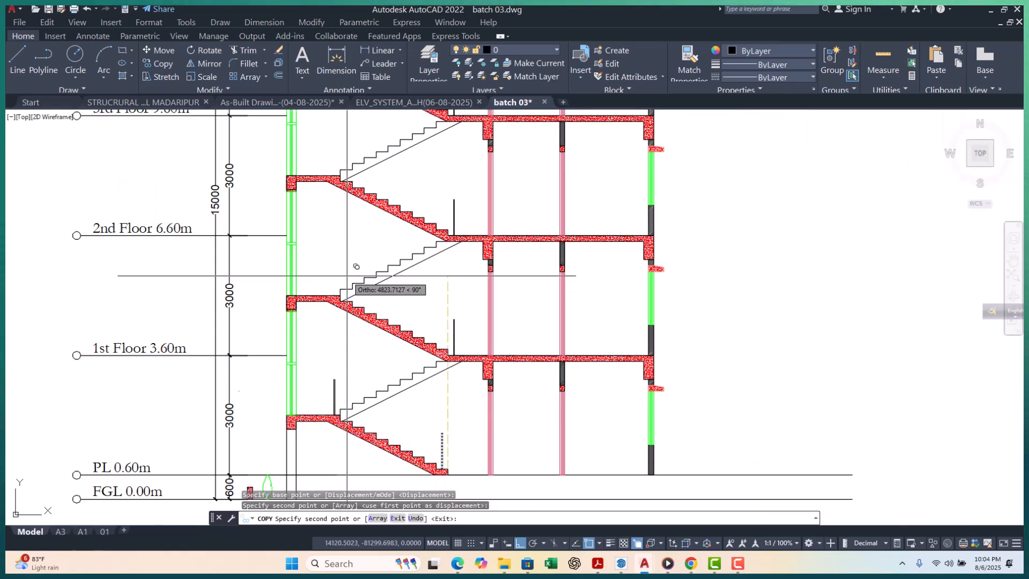
{"action": "scroll", "coordinate": [343, 290], "scroll_direction": "up", "scroll_amount": 6}
{"action": "left_click", "coordinate": [317, 357]}
{"action": "scroll", "coordinate": [322, 370], "scroll_direction": "down", "scroll_amount": 5}
{"action": "scroll", "coordinate": [336, 345], "scroll_direction": "up", "scroll_amount": 5}
{"action": "left_click", "coordinate": [268, 313]}
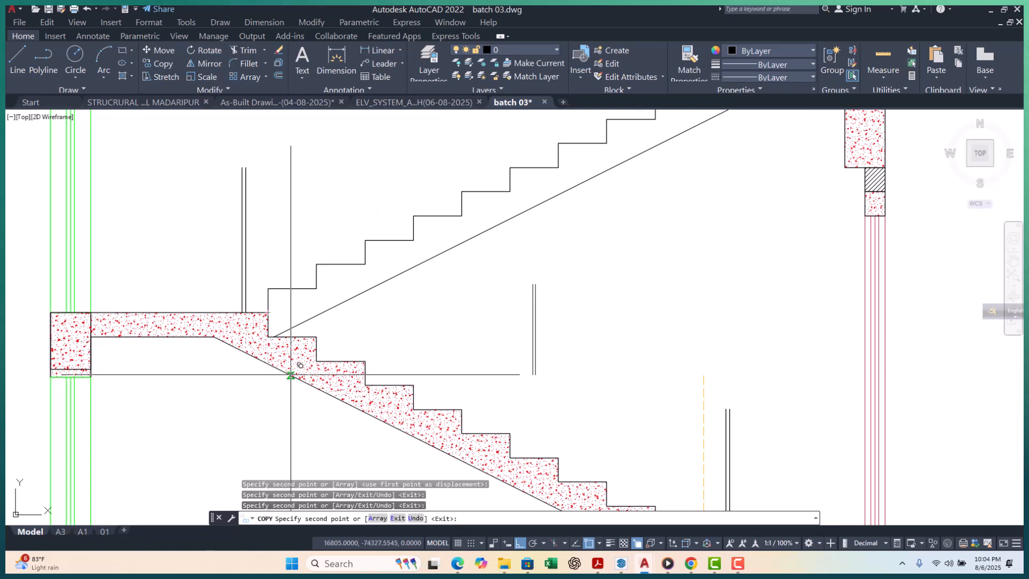
{"action": "scroll", "coordinate": [301, 381], "scroll_direction": "down", "scroll_amount": 5}
{"action": "scroll", "coordinate": [282, 267], "scroll_direction": "up", "scroll_amount": 5}
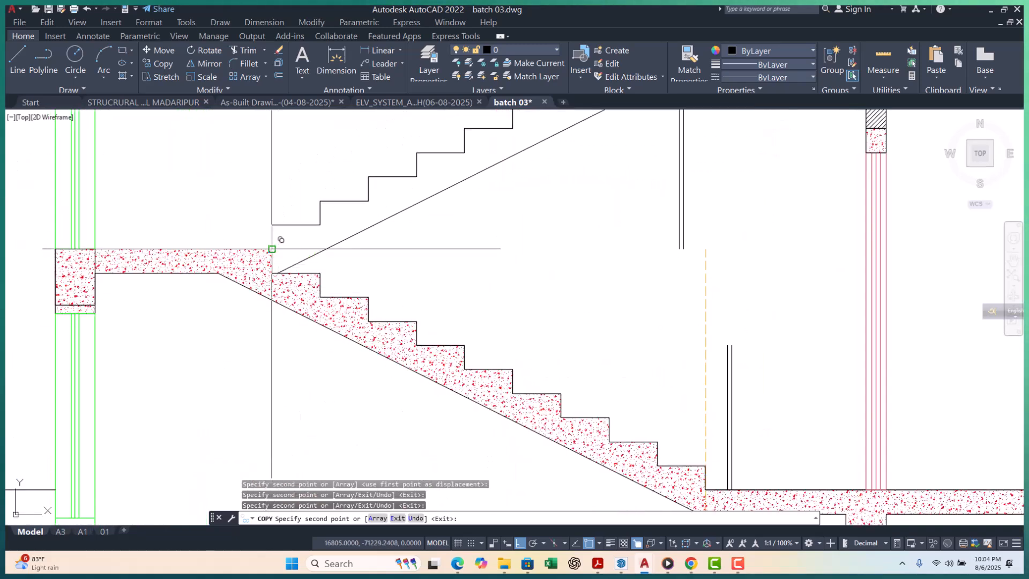
{"action": "scroll", "coordinate": [272, 249], "scroll_direction": "down", "scroll_amount": 5}
{"action": "key", "text": "Escape"}
{"action": "key", "text": "Escape"}
{"action": "key", "text": "Escape"}
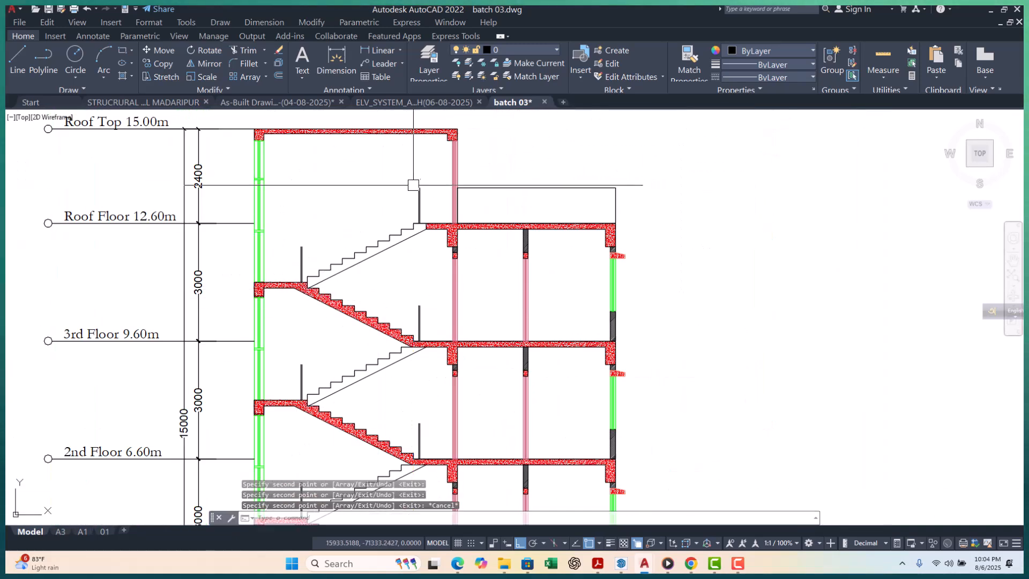
Select the railing posts on all floors, landings and the lowest step and assign them to the 6.REALING layer
{"action": "scroll", "coordinate": [440, 183], "scroll_direction": "up", "scroll_amount": 5}
{"action": "left_click", "coordinate": [440, 182]}
{"action": "left_click", "coordinate": [342, 231]}
{"action": "scroll", "coordinate": [343, 229], "scroll_direction": "down", "scroll_amount": 5}
{"action": "scroll", "coordinate": [255, 289], "scroll_direction": "up", "scroll_amount": 5}
{"action": "left_click", "coordinate": [266, 253]}
{"action": "left_click", "coordinate": [195, 278]}
{"action": "scroll", "coordinate": [305, 253], "scroll_direction": "down", "scroll_amount": 5}
{"action": "scroll", "coordinate": [381, 307], "scroll_direction": "up", "scroll_amount": 2}
{"action": "left_click", "coordinate": [393, 320]}
{"action": "scroll", "coordinate": [378, 295], "scroll_direction": "down", "scroll_amount": 6}
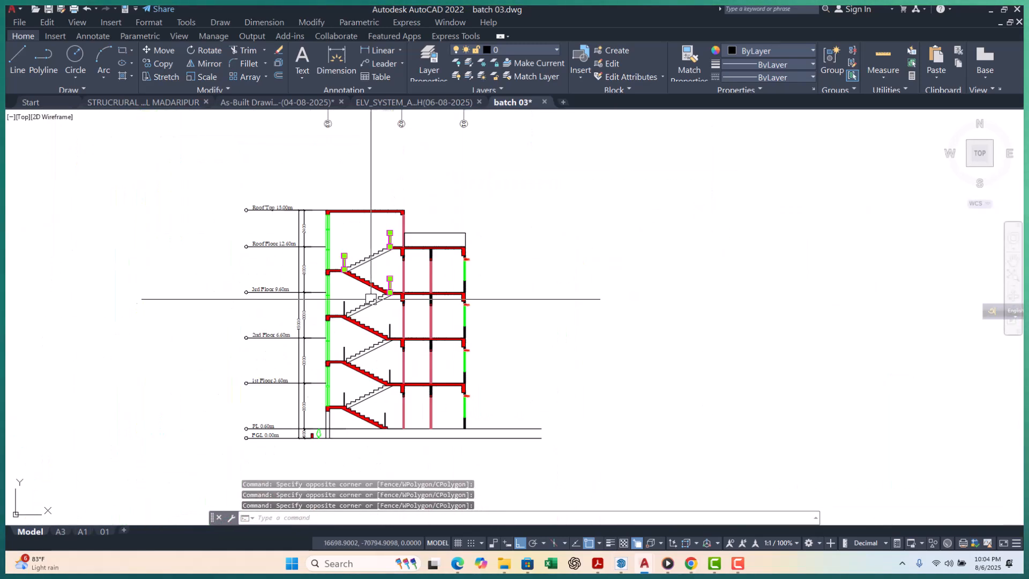
{"action": "scroll", "coordinate": [336, 291], "scroll_direction": "up", "scroll_amount": 4}
{"action": "scroll", "coordinate": [456, 363], "scroll_direction": "up", "scroll_amount": 4}
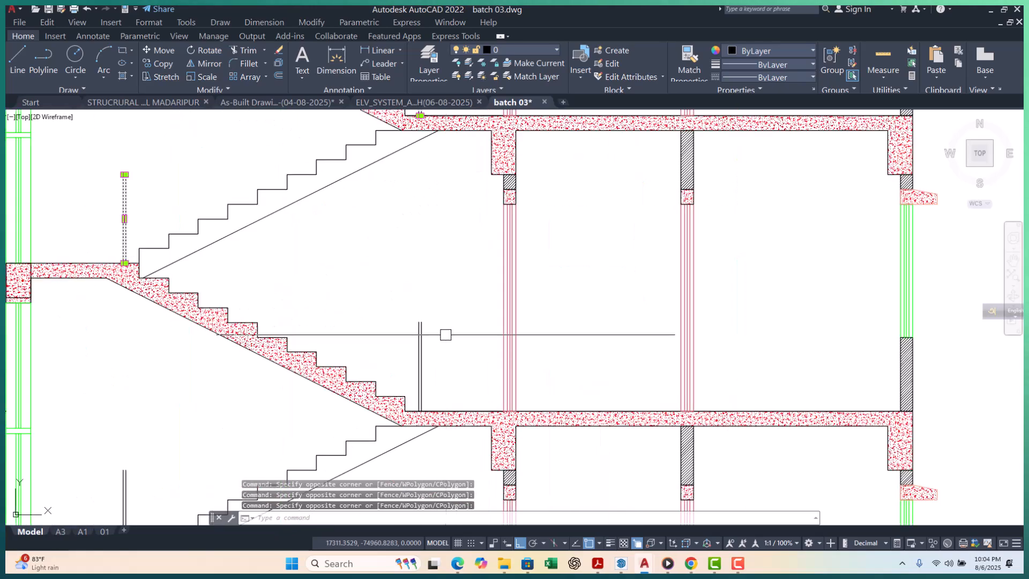
{"action": "scroll", "coordinate": [394, 302], "scroll_direction": "down", "scroll_amount": 6}
{"action": "scroll", "coordinate": [356, 291], "scroll_direction": "up", "scroll_amount": 6}
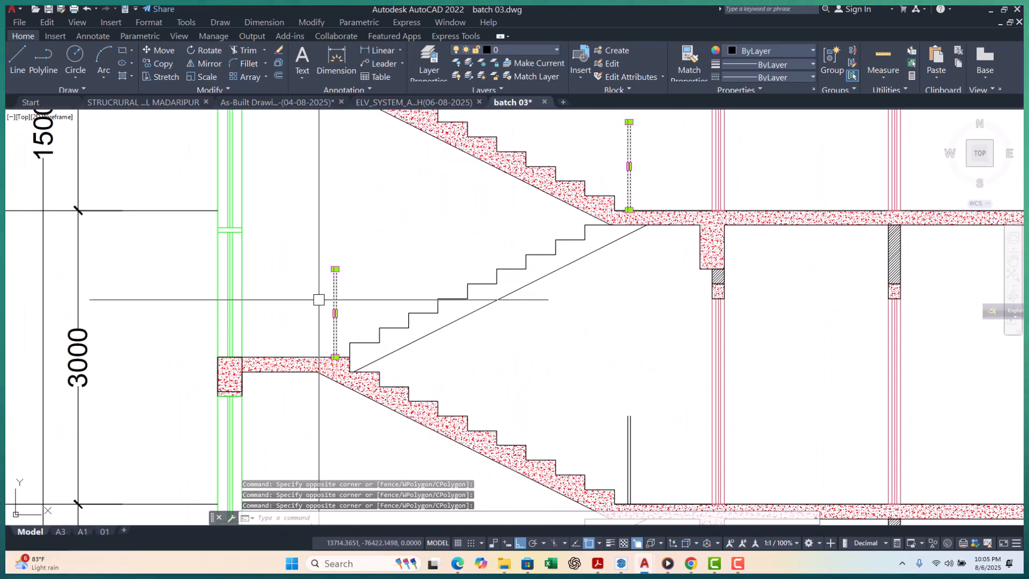
{"action": "scroll", "coordinate": [457, 329], "scroll_direction": "down", "scroll_amount": 6}
{"action": "scroll", "coordinate": [381, 295], "scroll_direction": "up", "scroll_amount": 6}
{"action": "scroll", "coordinate": [367, 317], "scroll_direction": "down", "scroll_amount": 6}
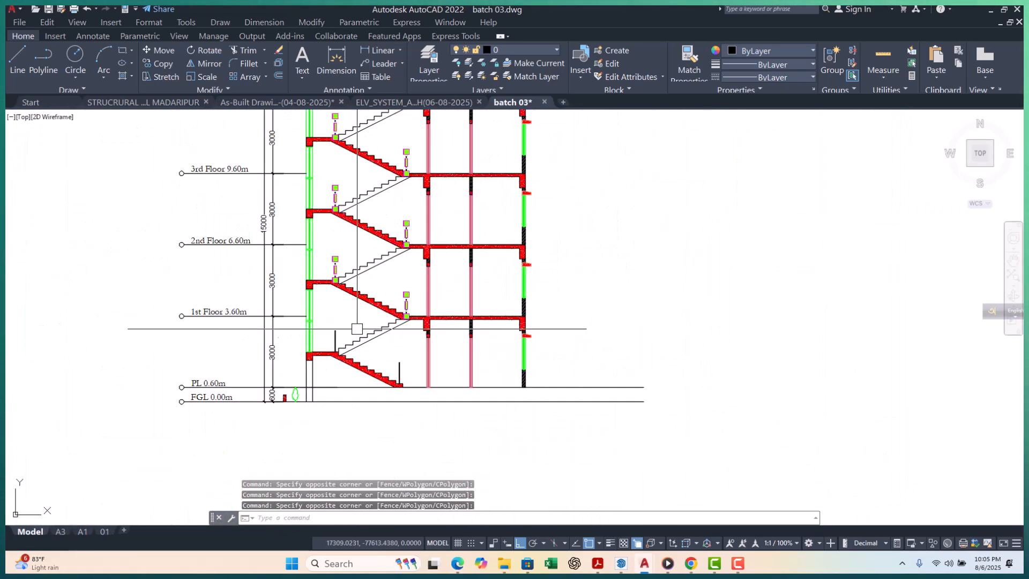
{"action": "scroll", "coordinate": [112, 277], "scroll_direction": "up", "scroll_amount": 6}
{"action": "left_click", "coordinate": [324, 370]}
{"action": "scroll", "coordinate": [325, 370], "scroll_direction": "down", "scroll_amount": 6}
{"action": "scroll", "coordinate": [441, 370], "scroll_direction": "up", "scroll_amount": 6}
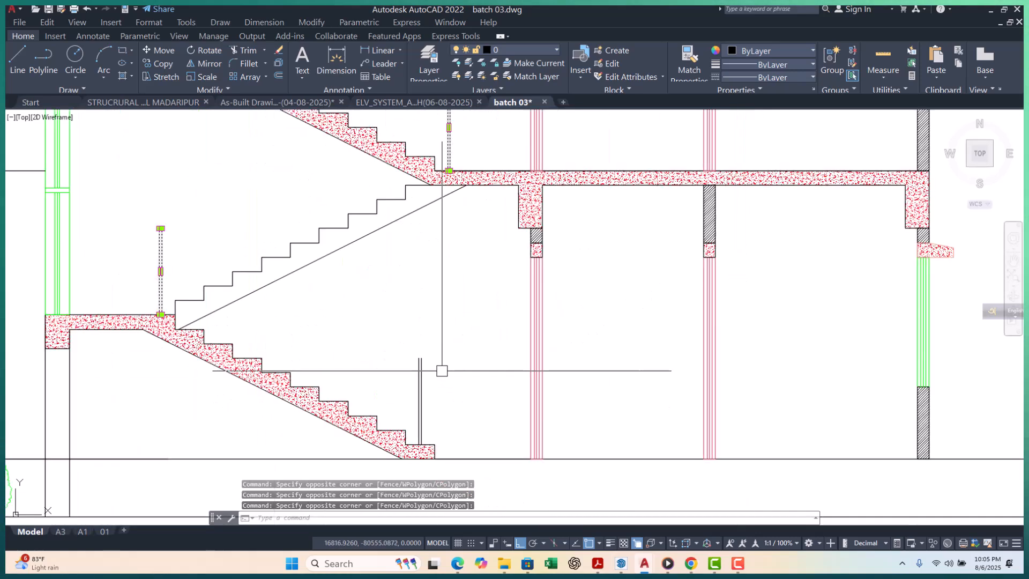
{"action": "scroll", "coordinate": [523, 349], "scroll_direction": "down", "scroll_amount": 6}
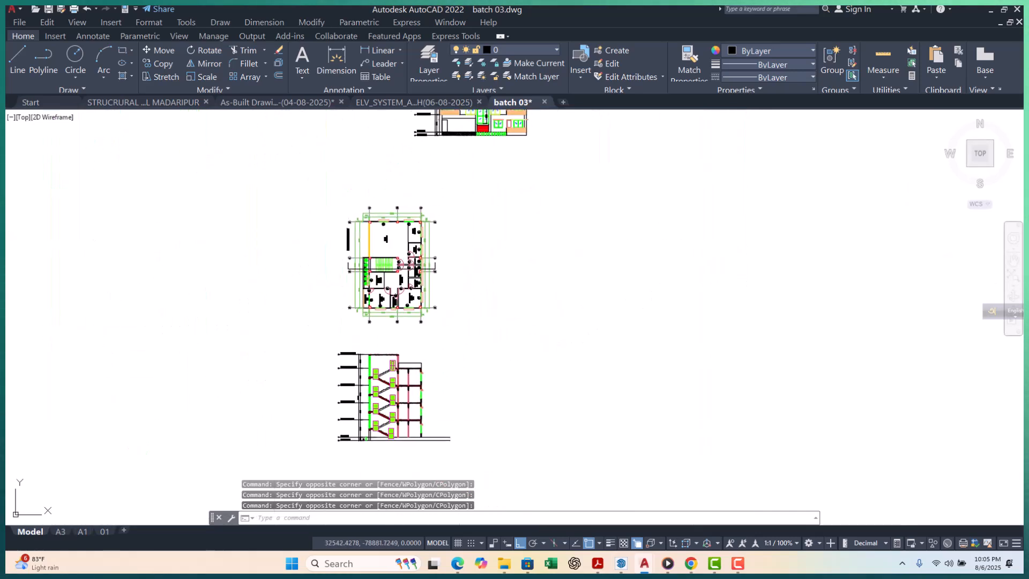
{"action": "scroll", "coordinate": [466, 292], "scroll_direction": "up", "scroll_amount": 5}
{"action": "scroll", "coordinate": [470, 320], "scroll_direction": "up", "scroll_amount": 6}
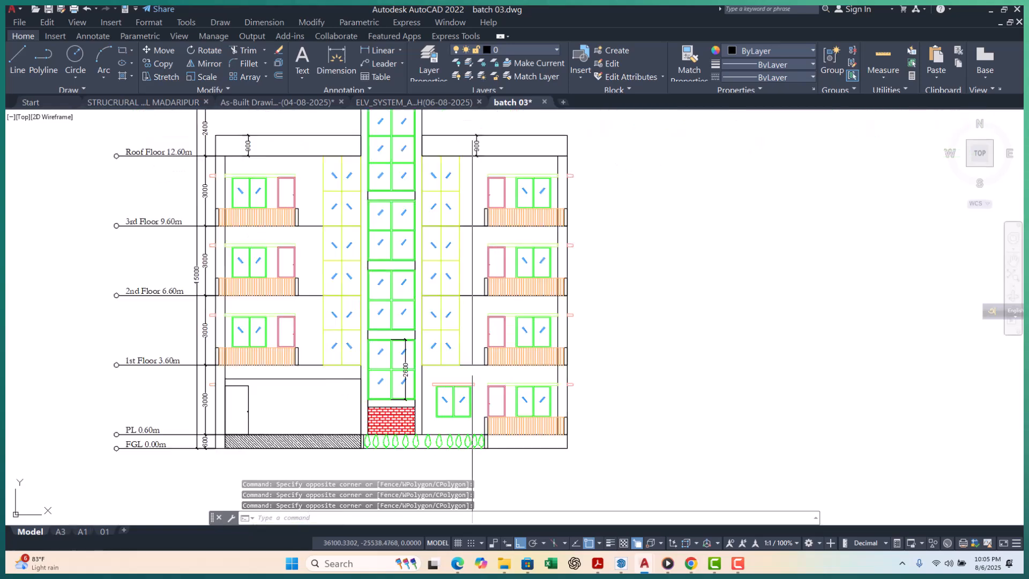
{"action": "middle_click_drag", "start_coordinate": [536, 375], "coordinate": [370, 360]}
{"action": "scroll", "coordinate": [370, 360], "scroll_direction": "down", "scroll_amount": 4}
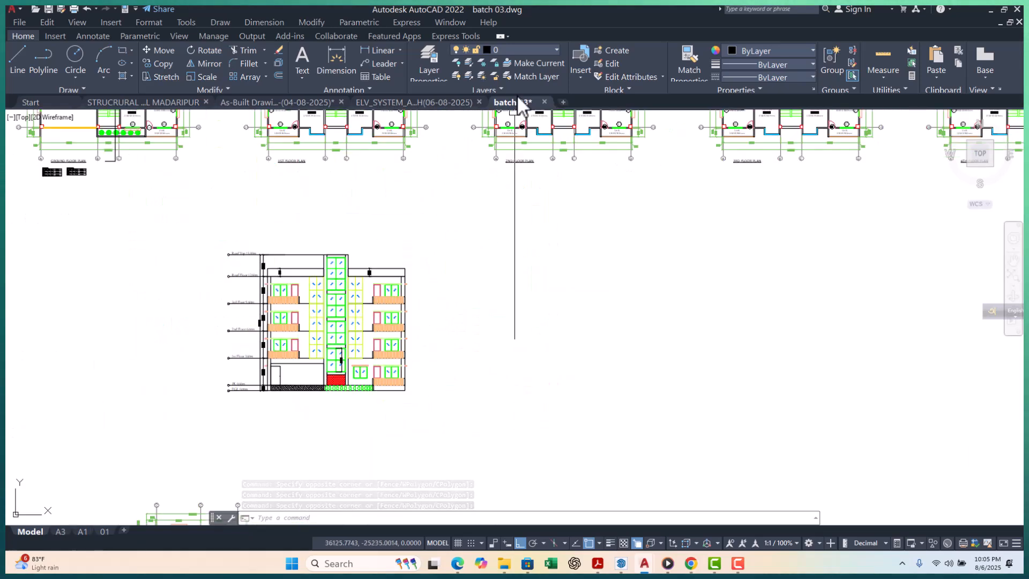
{"action": "left_click", "coordinate": [533, 52]}
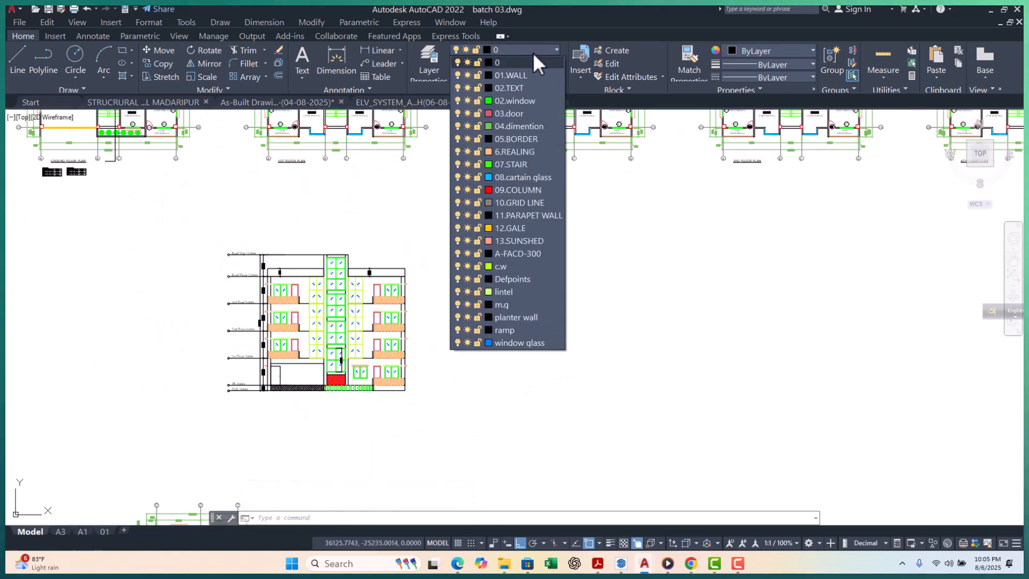
{"action": "left_click", "coordinate": [522, 152]}
Examine the posts along the staircase section and compare the section with the neighbouring plans and elevation
{"action": "scroll", "coordinate": [484, 338], "scroll_direction": "down", "scroll_amount": 2}
{"action": "middle_click_drag", "start_coordinate": [501, 329], "coordinate": [414, 314]}
{"action": "scroll", "coordinate": [403, 268], "scroll_direction": "down", "scroll_amount": 1}
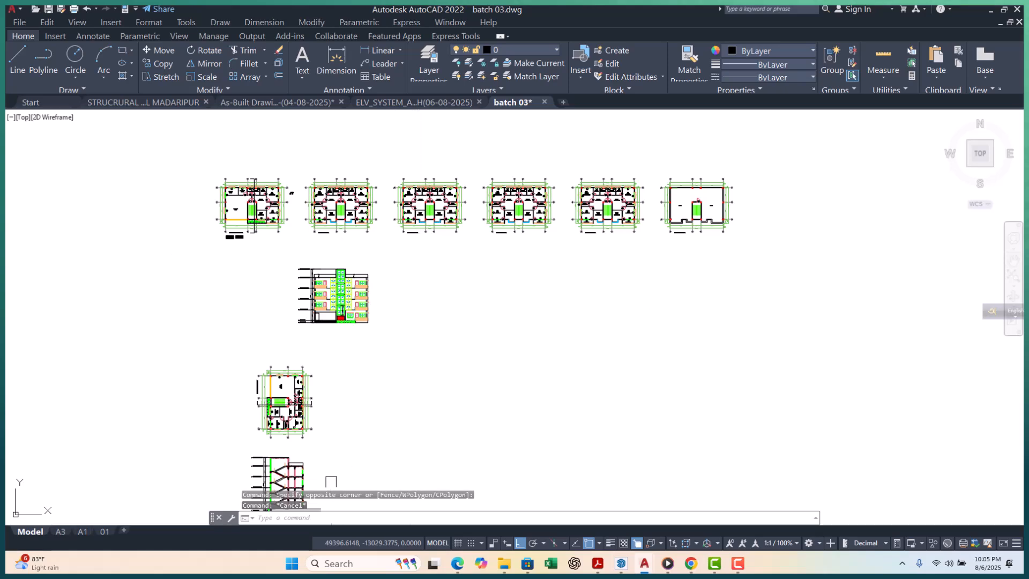
{"action": "scroll", "coordinate": [272, 469], "scroll_direction": "up", "scroll_amount": 3}
{"action": "middle_click_drag", "start_coordinate": [271, 504], "coordinate": [288, 409]}
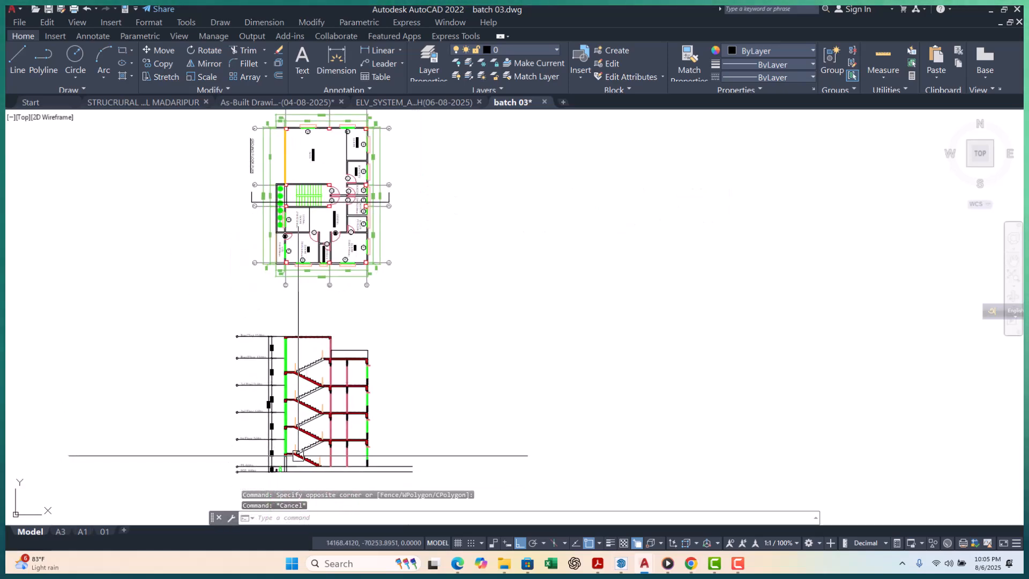
{"action": "scroll", "coordinate": [288, 409], "scroll_direction": "up", "scroll_amount": 6}
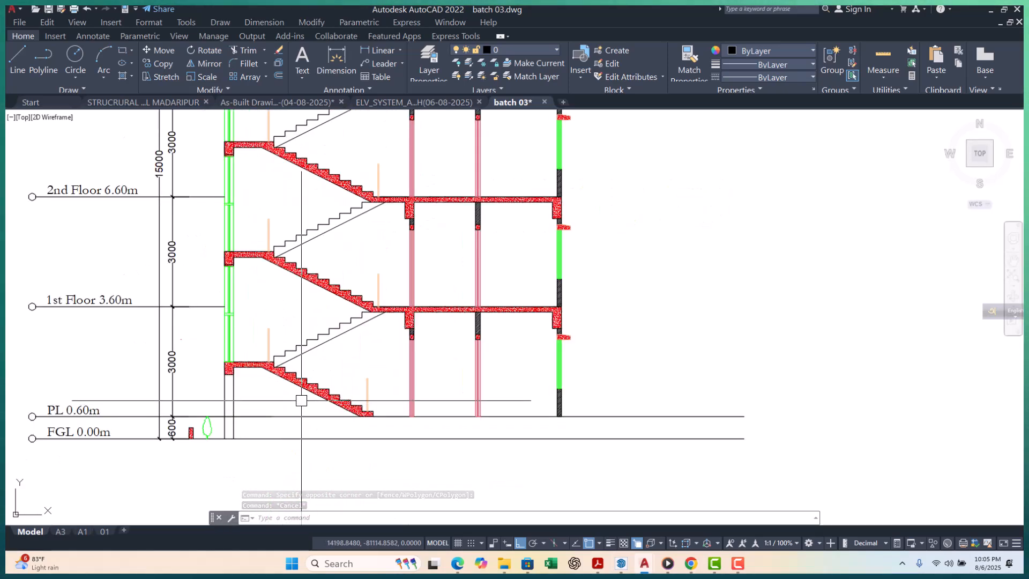
{"action": "scroll", "coordinate": [300, 349], "scroll_direction": "up", "scroll_amount": 5}
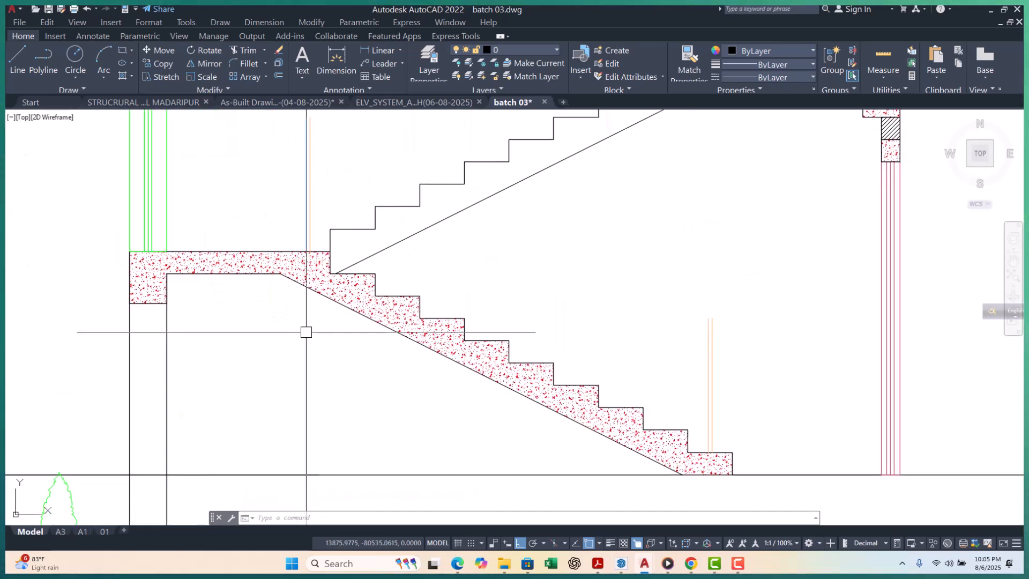
{"action": "scroll", "coordinate": [306, 332], "scroll_direction": "down", "scroll_amount": 8}
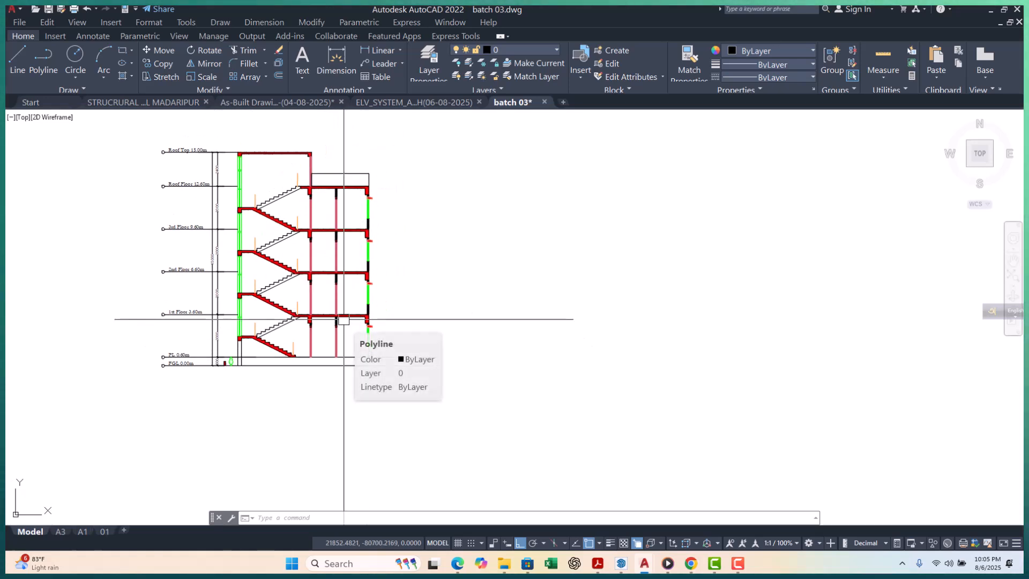
{"action": "middle_click_drag", "start_coordinate": [299, 334], "coordinate": [290, 318]}
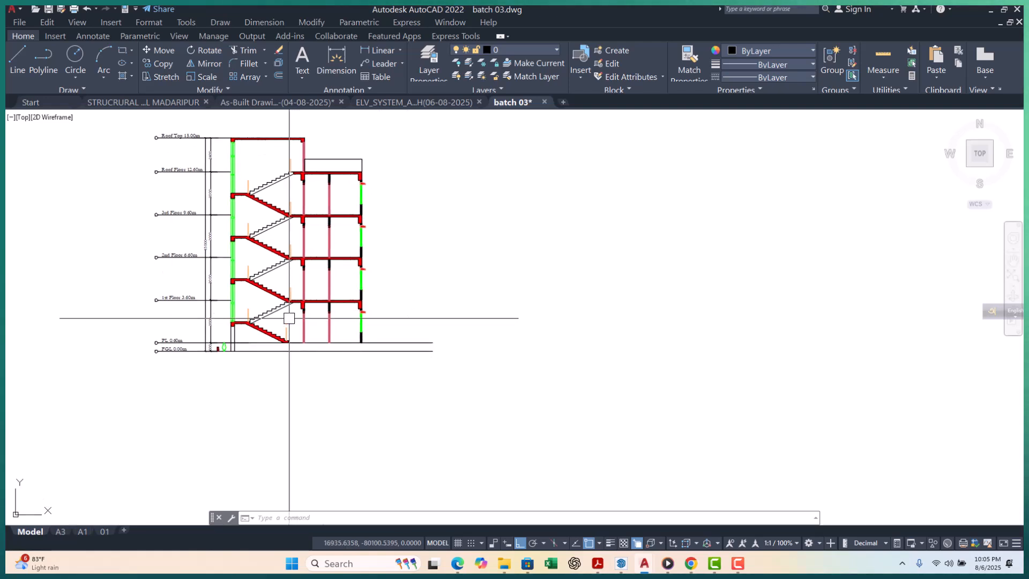
{"action": "scroll", "coordinate": [289, 318], "scroll_direction": "up", "scroll_amount": 4}
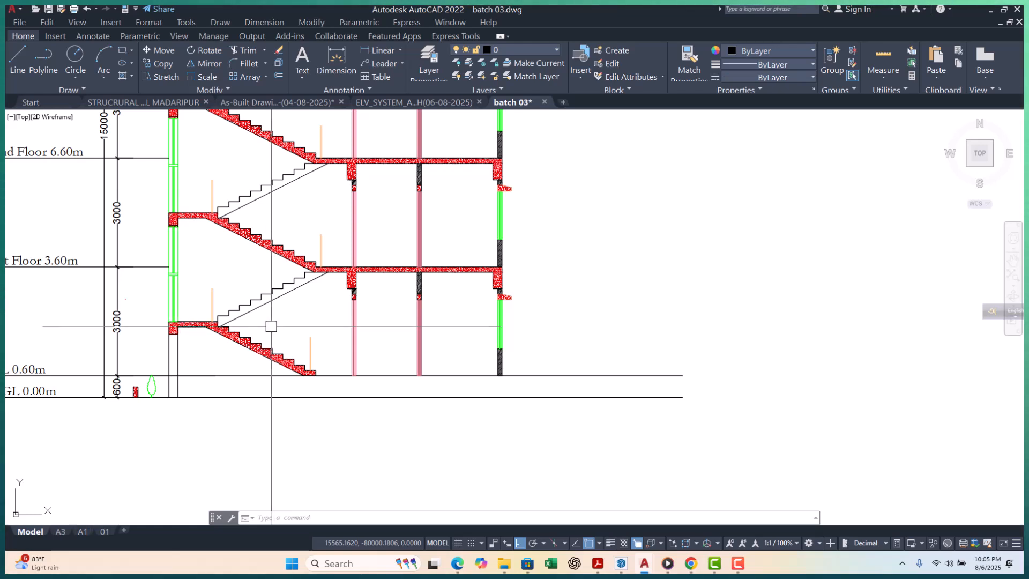
{"action": "middle_click_drag", "start_coordinate": [271, 327], "coordinate": [279, 343]}
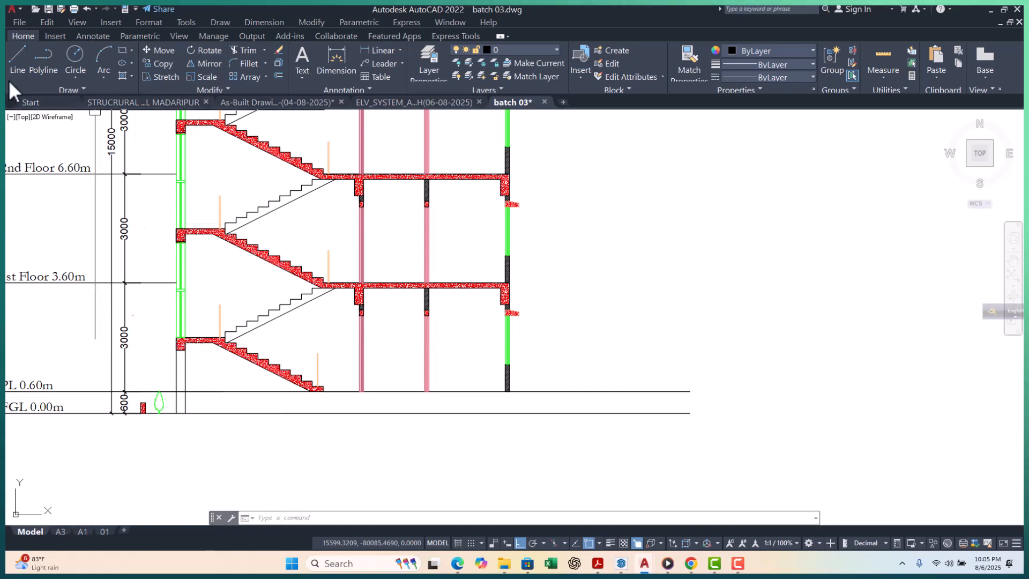
{"action": "scroll", "coordinate": [384, 421], "scroll_direction": "down", "scroll_amount": 8}
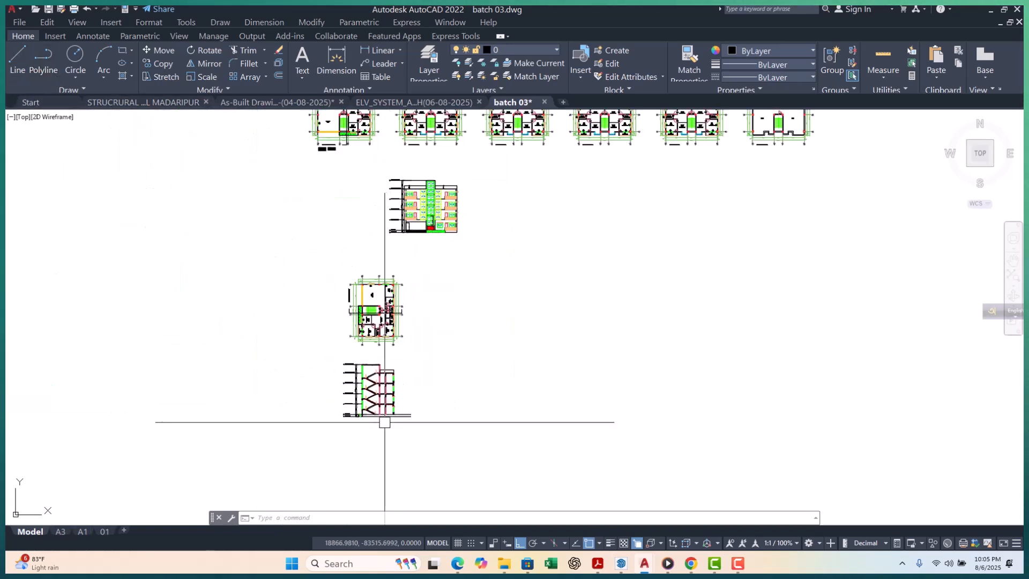
{"action": "middle_click_drag", "start_coordinate": [418, 400], "coordinate": [330, 419]}
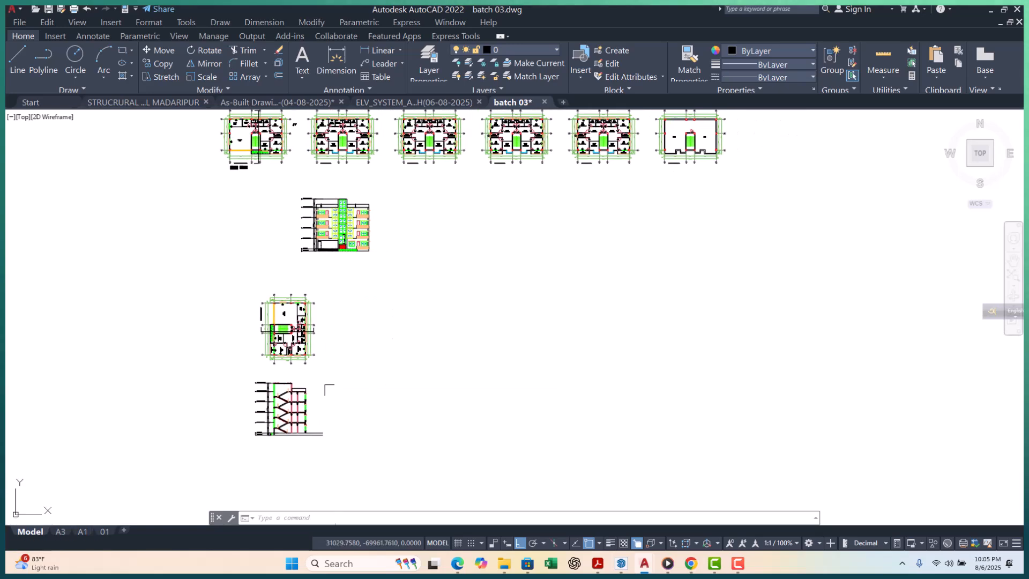
Copy the lowest step's post onto the plinth level line, one tread beyond it, using the riser's foot as base point
{"action": "scroll", "coordinate": [278, 407], "scroll_direction": "up", "scroll_amount": 10}
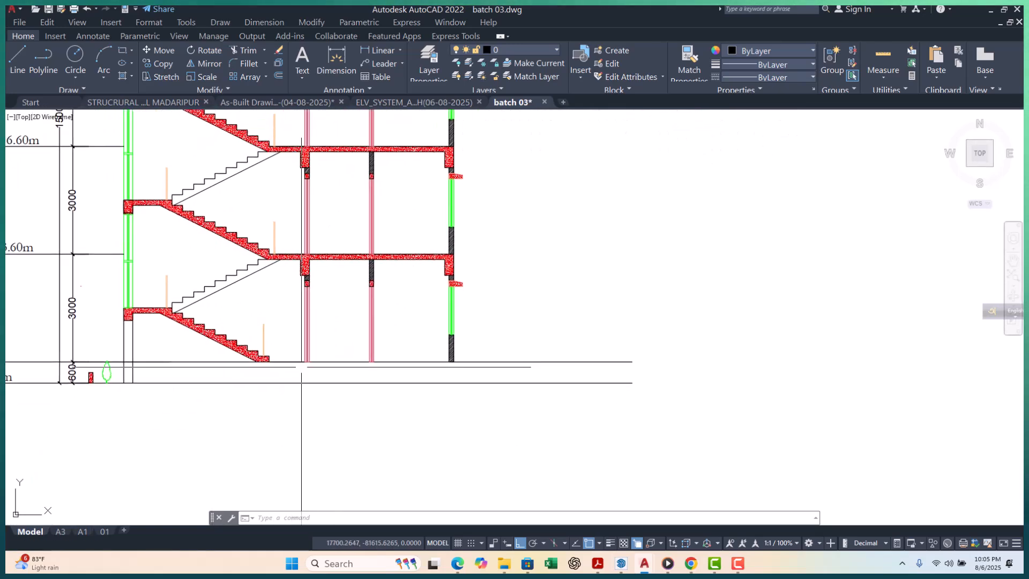
{"action": "scroll", "coordinate": [274, 355], "scroll_direction": "up", "scroll_amount": 2}
{"action": "left_click", "coordinate": [206, 300]}
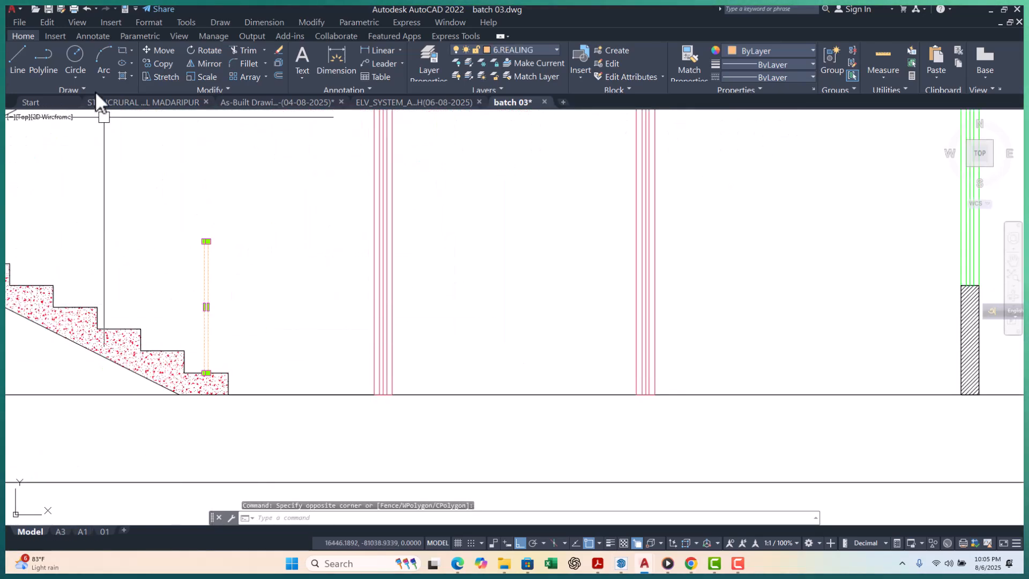
{"action": "left_click", "coordinate": [159, 64]}
{"action": "scroll", "coordinate": [216, 416], "scroll_direction": "up", "scroll_amount": 2}
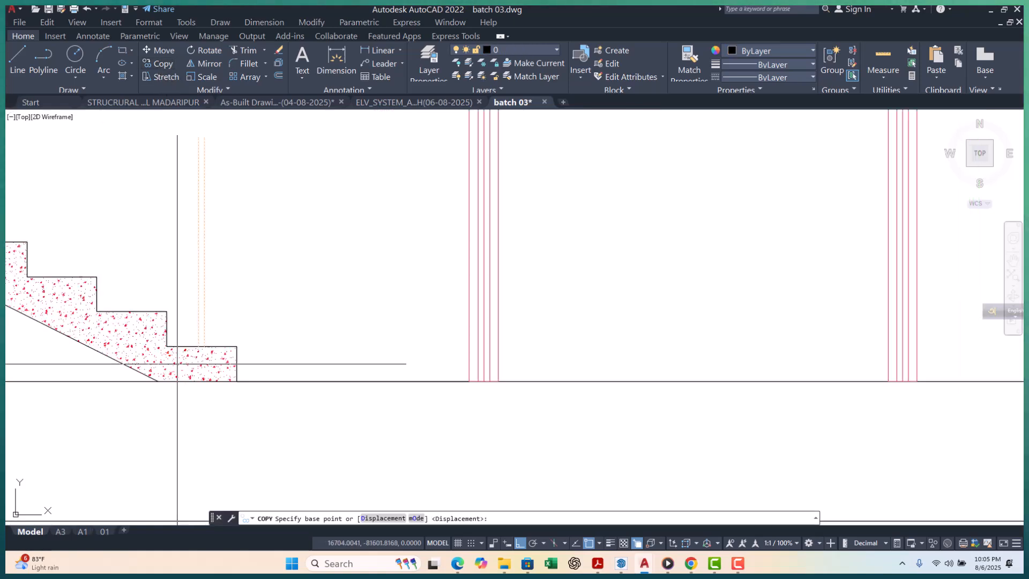
{"action": "left_click", "coordinate": [167, 347]}
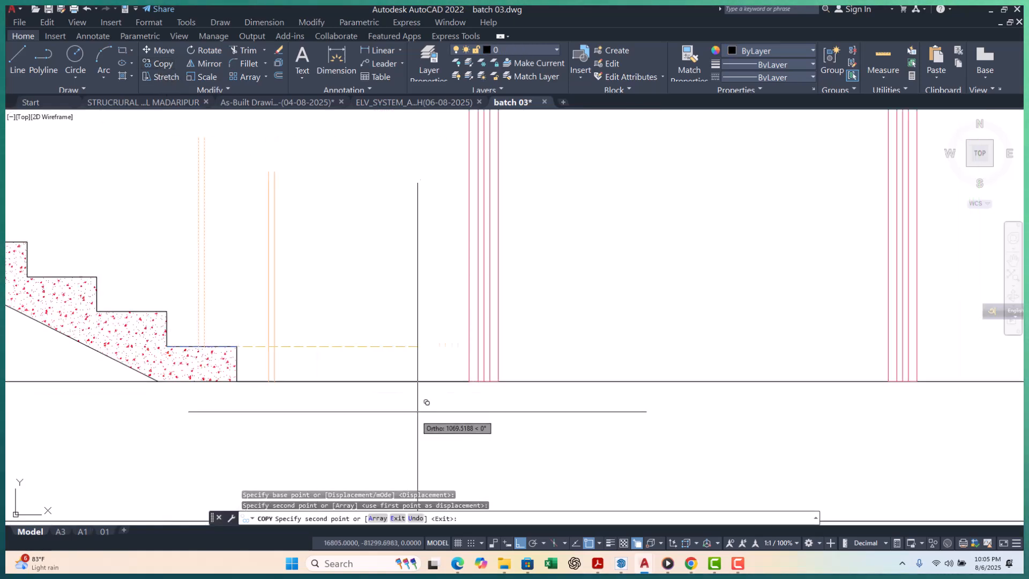
{"action": "scroll", "coordinate": [413, 413], "scroll_direction": "down", "scroll_amount": 3}
{"action": "key", "text": "Escape"}
{"action": "key", "text": "Escape"}
{"action": "scroll", "coordinate": [450, 397], "scroll_direction": "down", "scroll_amount": 2}
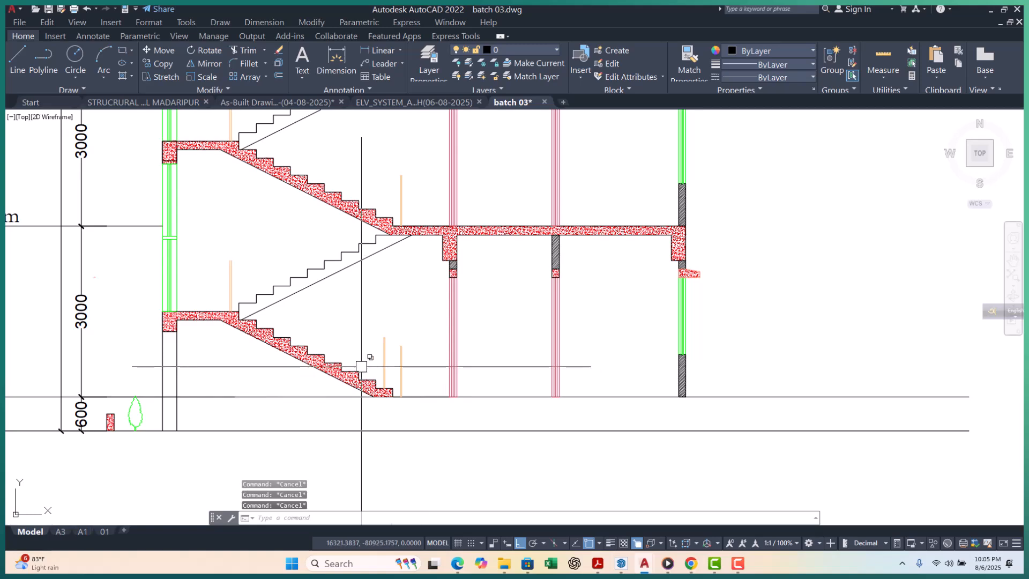
Draw the first handrail polyline from the lowest step's post, at its left top corner, to the outer top corners of the first landing's and first floor's posts
{"action": "scroll", "coordinate": [371, 361], "scroll_direction": "up", "scroll_amount": 4}
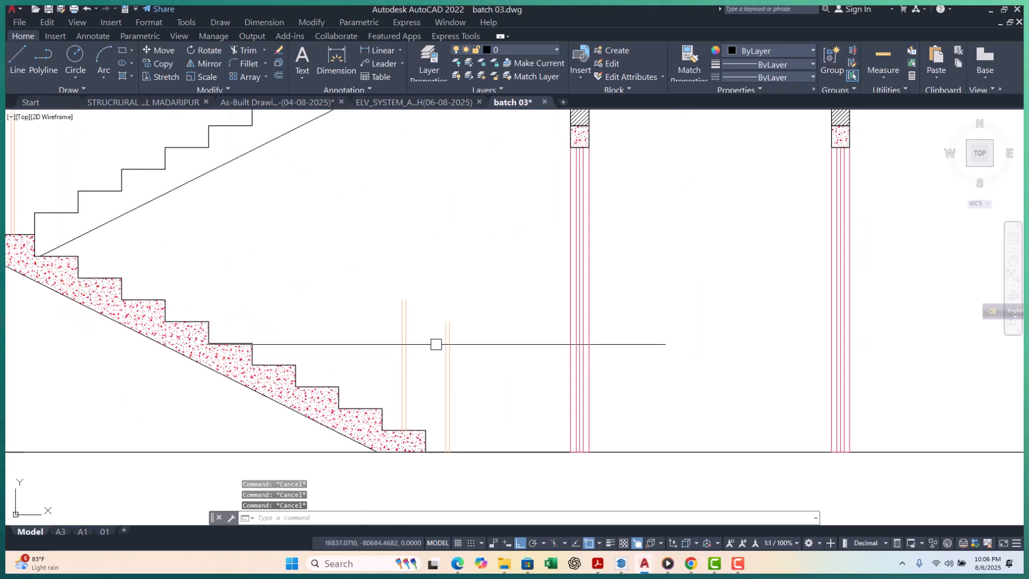
{"action": "scroll", "coordinate": [456, 354], "scroll_direction": "down", "scroll_amount": 2}
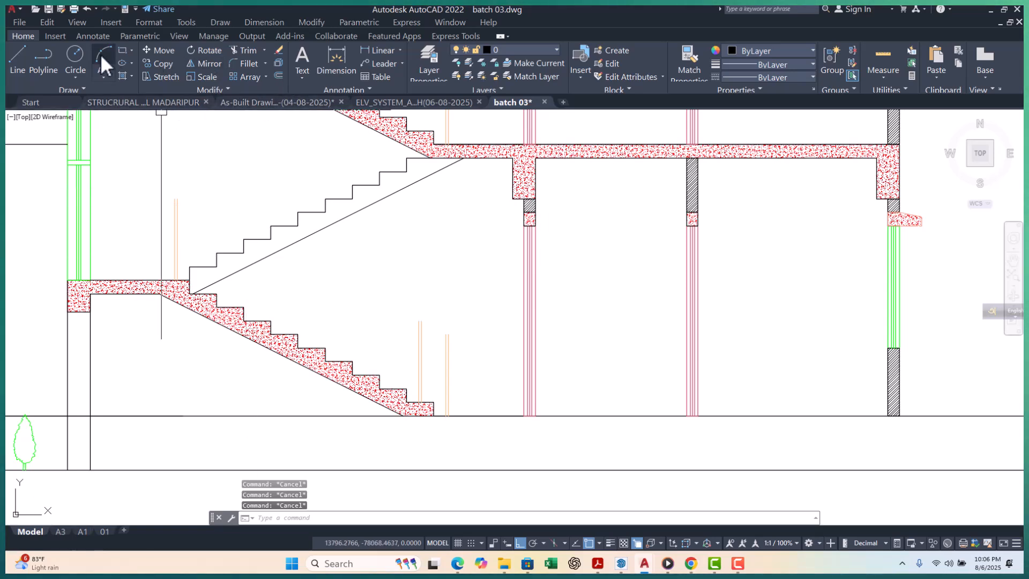
{"action": "left_click", "coordinate": [40, 60]}
{"action": "scroll", "coordinate": [414, 324], "scroll_direction": "up", "scroll_amount": 5}
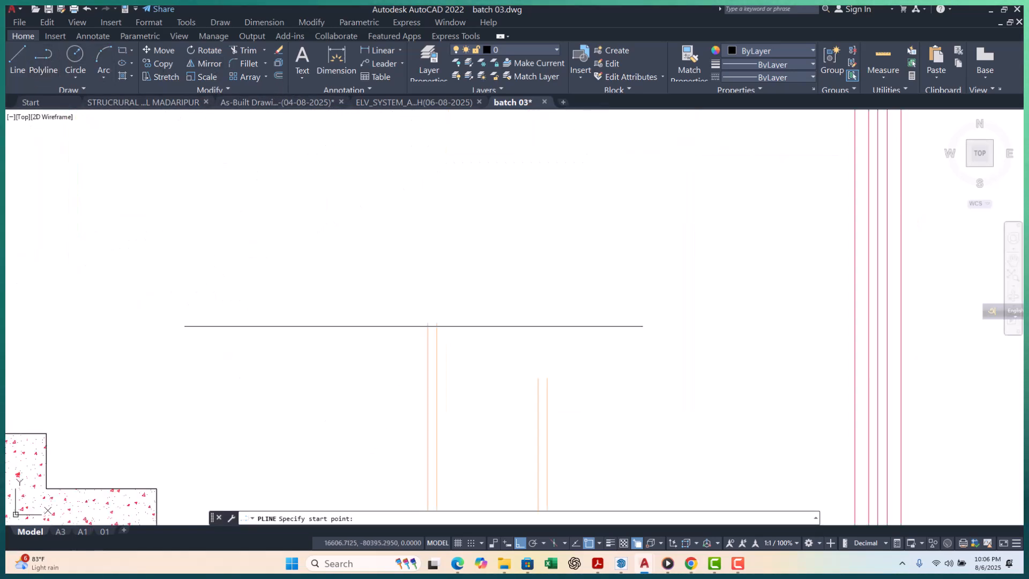
{"action": "scroll", "coordinate": [392, 358], "scroll_direction": "down", "scroll_amount": 5}
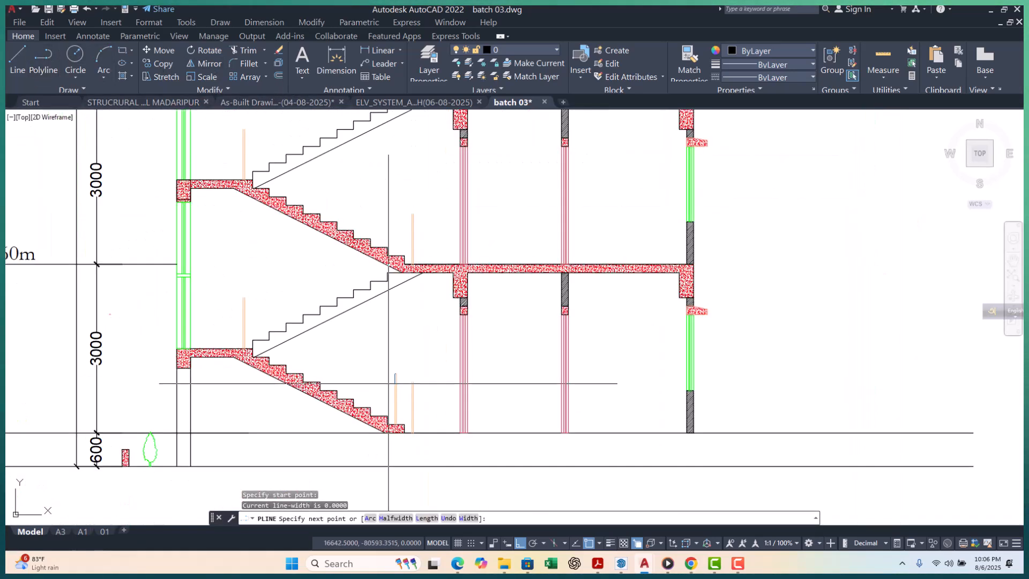
{"action": "scroll", "coordinate": [243, 298], "scroll_direction": "up", "scroll_amount": 5}
{"action": "left_click", "coordinate": [245, 298]}
{"action": "scroll", "coordinate": [252, 299], "scroll_direction": "down", "scroll_amount": 5}
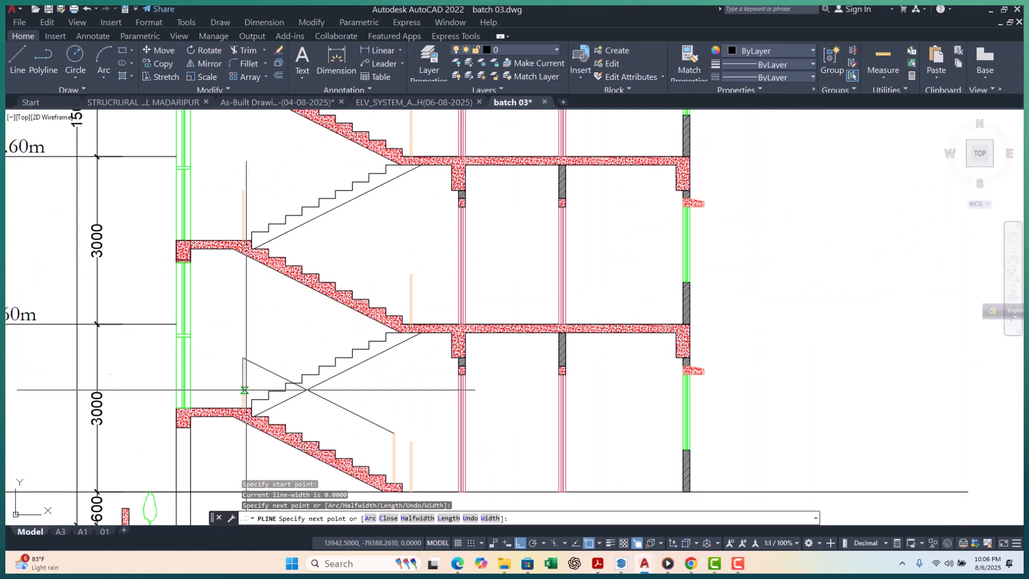
{"action": "scroll", "coordinate": [340, 306], "scroll_direction": "up", "scroll_amount": 5}
{"action": "left_click", "coordinate": [409, 257]}
{"action": "scroll", "coordinate": [405, 370], "scroll_direction": "down", "scroll_amount": 8}
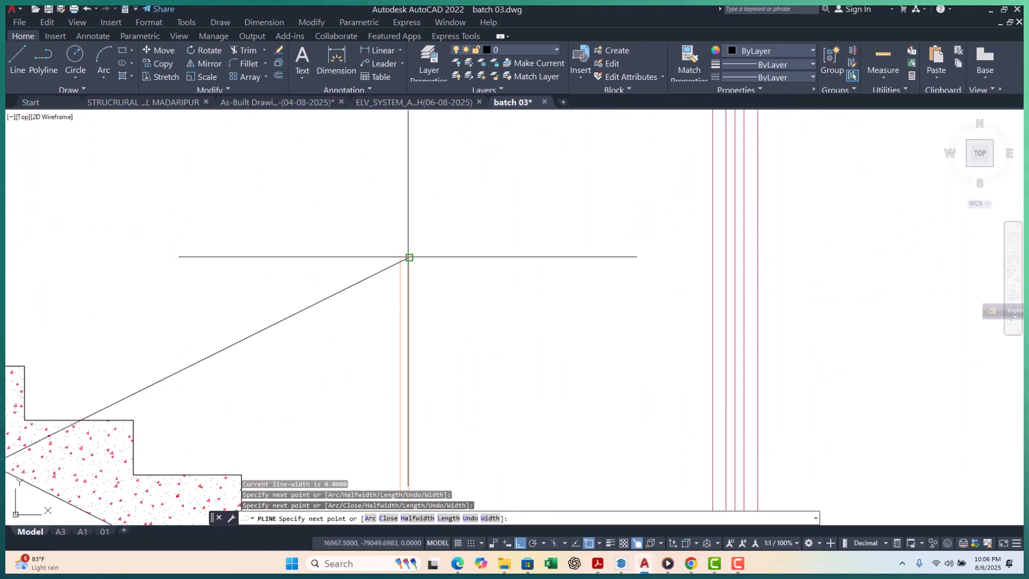
Continue the handrail polyline through the outer top corners of the second landing's, second floor's and third landing's posts
{"action": "scroll", "coordinate": [294, 299], "scroll_direction": "up", "scroll_amount": 8}
{"action": "left_click", "coordinate": [275, 306]}
{"action": "scroll", "coordinate": [276, 305], "scroll_direction": "down", "scroll_amount": 6}
{"action": "scroll", "coordinate": [298, 323], "scroll_direction": "up", "scroll_amount": 8}
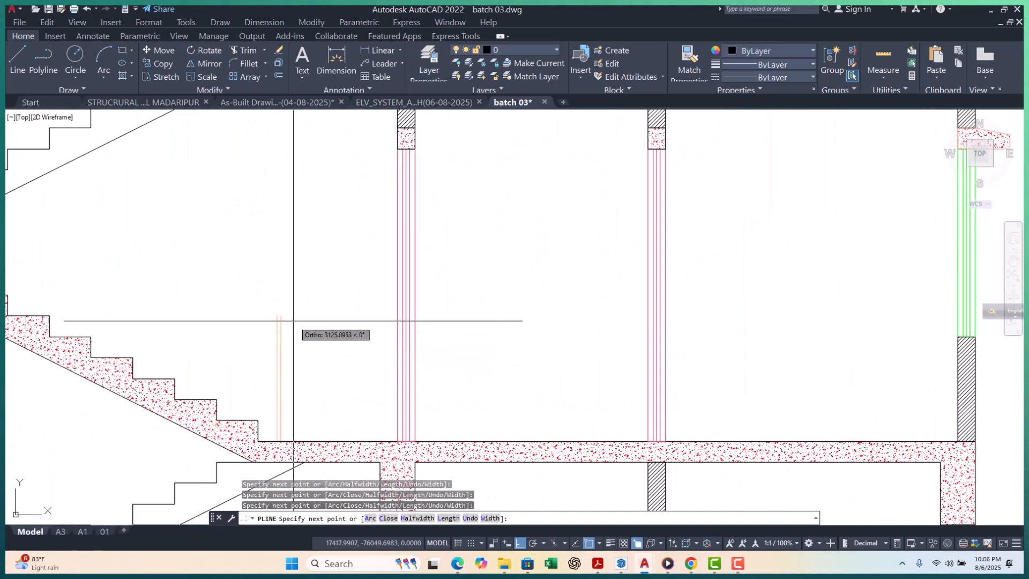
{"action": "scroll", "coordinate": [298, 323], "scroll_direction": "up", "scroll_amount": 2}
{"action": "scroll", "coordinate": [376, 296], "scroll_direction": "down", "scroll_amount": 4}
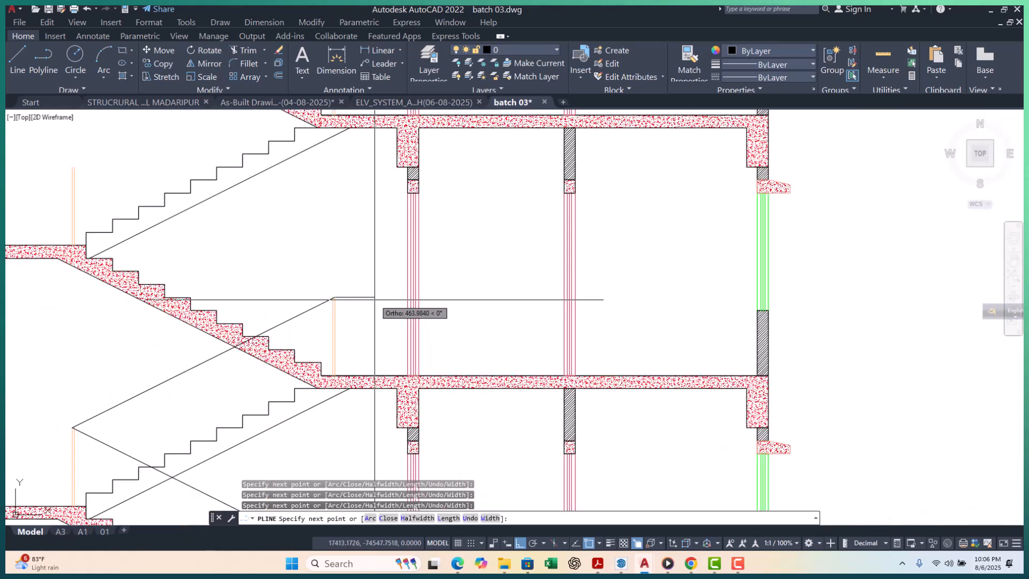
{"action": "scroll", "coordinate": [177, 246], "scroll_direction": "down", "scroll_amount": 4}
{"action": "scroll", "coordinate": [120, 223], "scroll_direction": "up", "scroll_amount": 7}
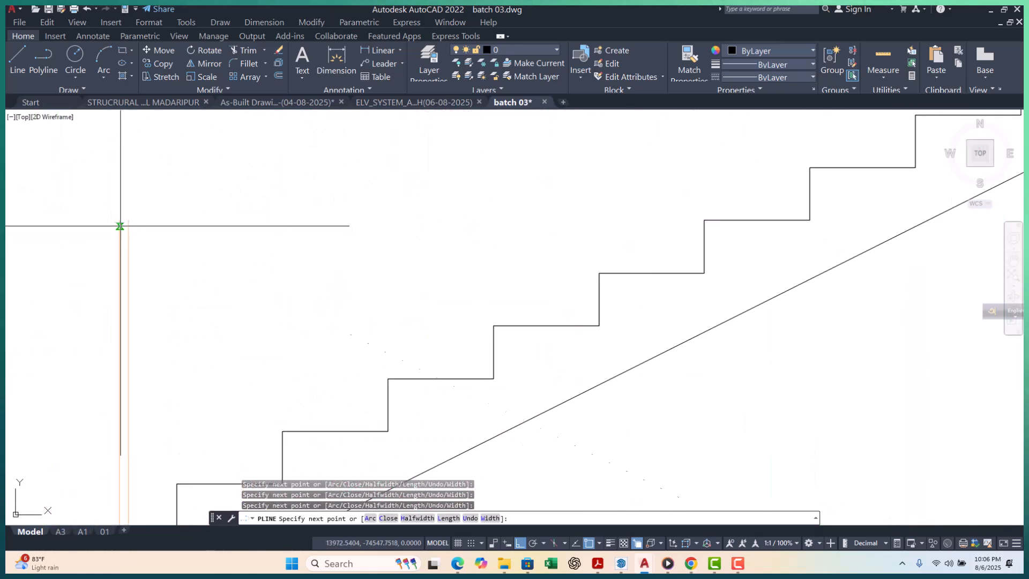
{"action": "left_click", "coordinate": [118, 222]}
Continue the handrail polyline through the outer top corners of the third floor's and fourth landing's posts and end it at the roof floor post
{"action": "scroll", "coordinate": [195, 343], "scroll_direction": "down", "scroll_amount": 6}
{"action": "middle_click_drag", "start_coordinate": [287, 275], "coordinate": [234, 316]}
{"action": "scroll", "coordinate": [392, 227], "scroll_direction": "up", "scroll_amount": 6}
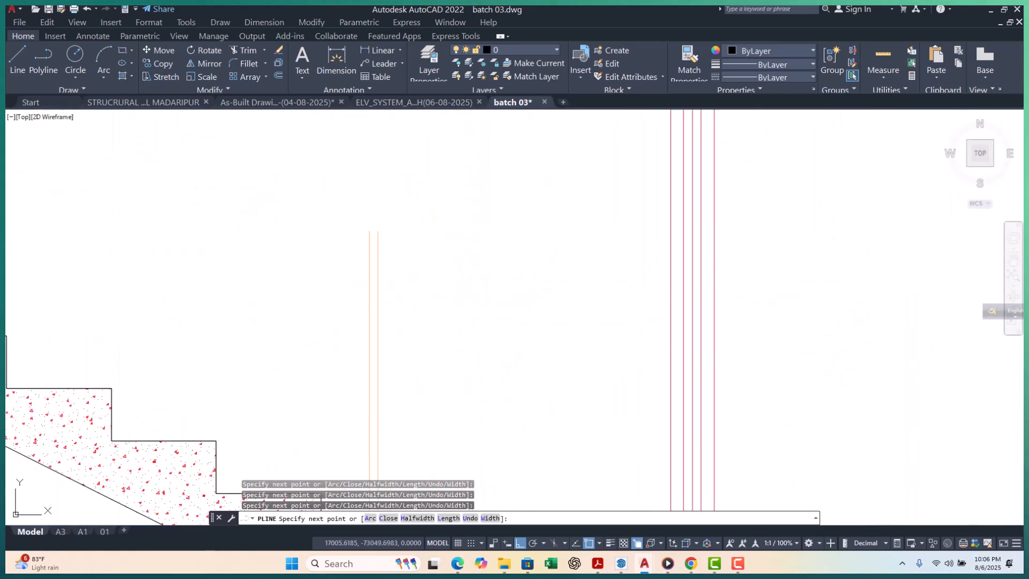
{"action": "left_click", "coordinate": [378, 232]}
{"action": "scroll", "coordinate": [431, 382], "scroll_direction": "down", "scroll_amount": 5}
{"action": "scroll", "coordinate": [345, 348], "scroll_direction": "up", "scroll_amount": 3}
{"action": "scroll", "coordinate": [273, 294], "scroll_direction": "up", "scroll_amount": 2}
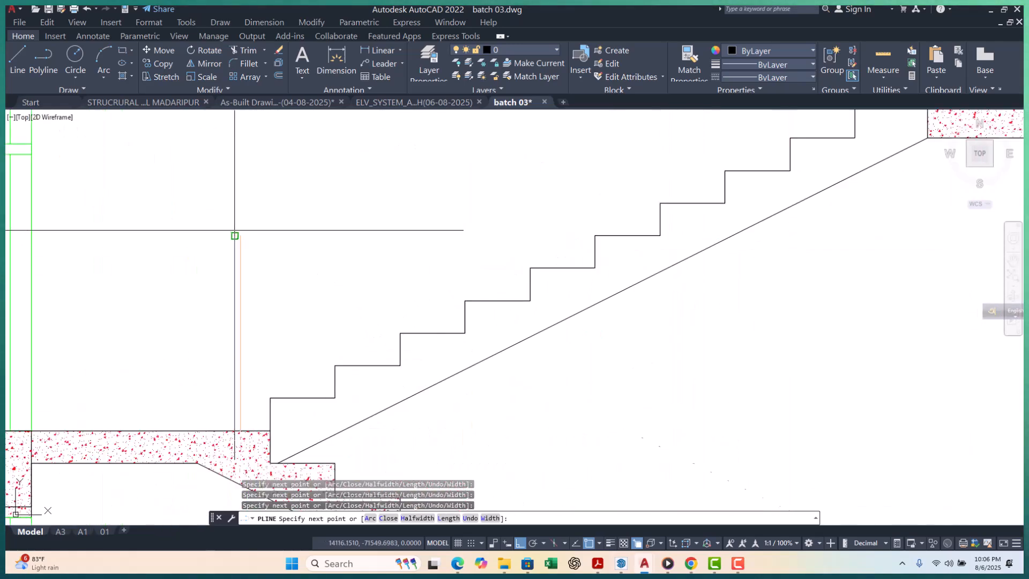
{"action": "scroll", "coordinate": [483, 215], "scroll_direction": "down", "scroll_amount": 3}
{"action": "scroll", "coordinate": [416, 161], "scroll_direction": "up", "scroll_amount": 5}
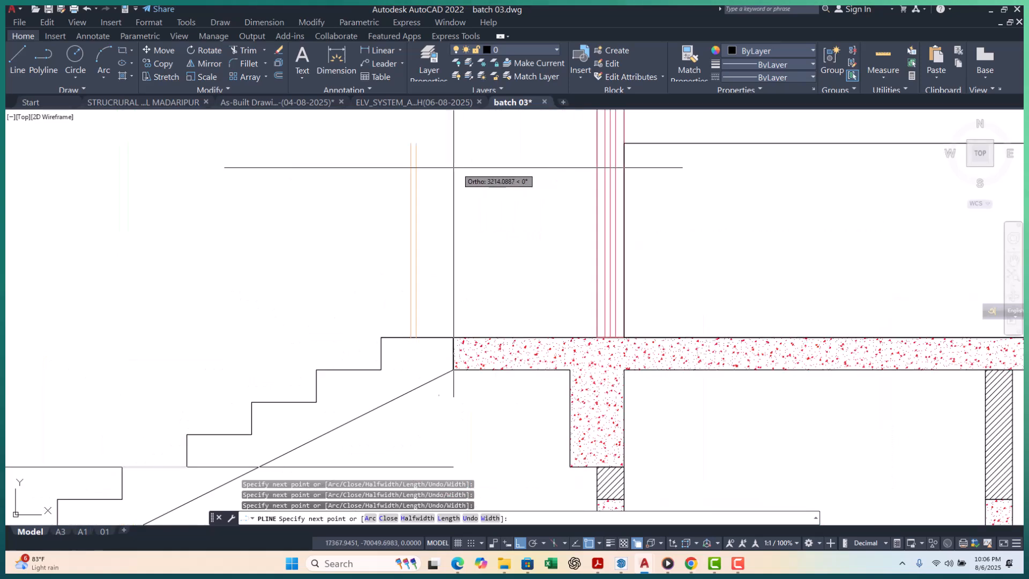
{"action": "key", "text": "Escape"}
{"action": "key", "text": "Escape"}
{"action": "key", "text": "Escape"}
{"action": "scroll", "coordinate": [416, 144], "scroll_direction": "down", "scroll_amount": 6}
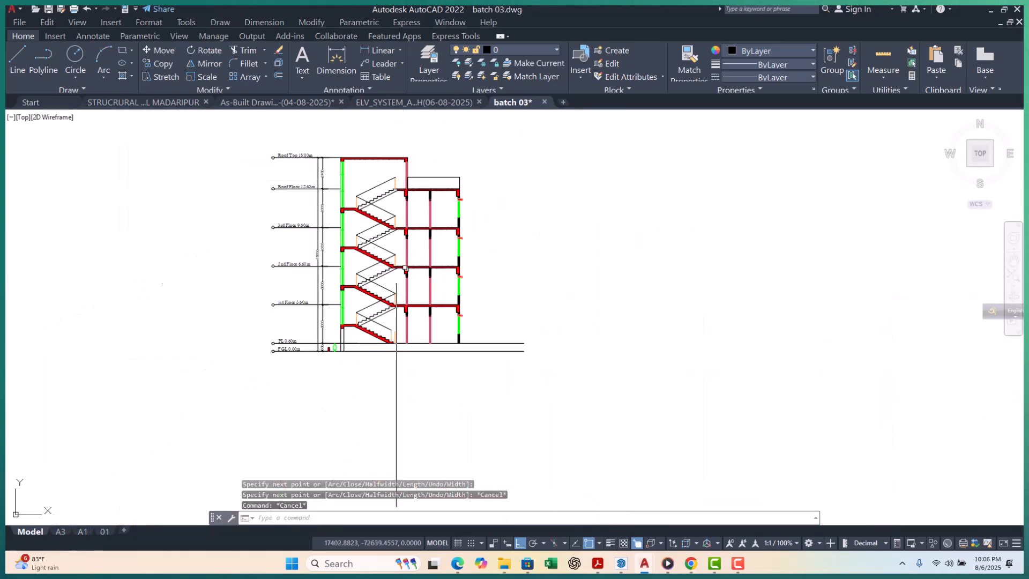
Draw a second handrail polyline from the right top corner of the lowest step's post to the inner top corners of the first landing's and first floor's posts
{"action": "scroll", "coordinate": [418, 300], "scroll_direction": "up", "scroll_amount": 5}
{"action": "scroll", "coordinate": [418, 300], "scroll_direction": "up", "scroll_amount": 5}
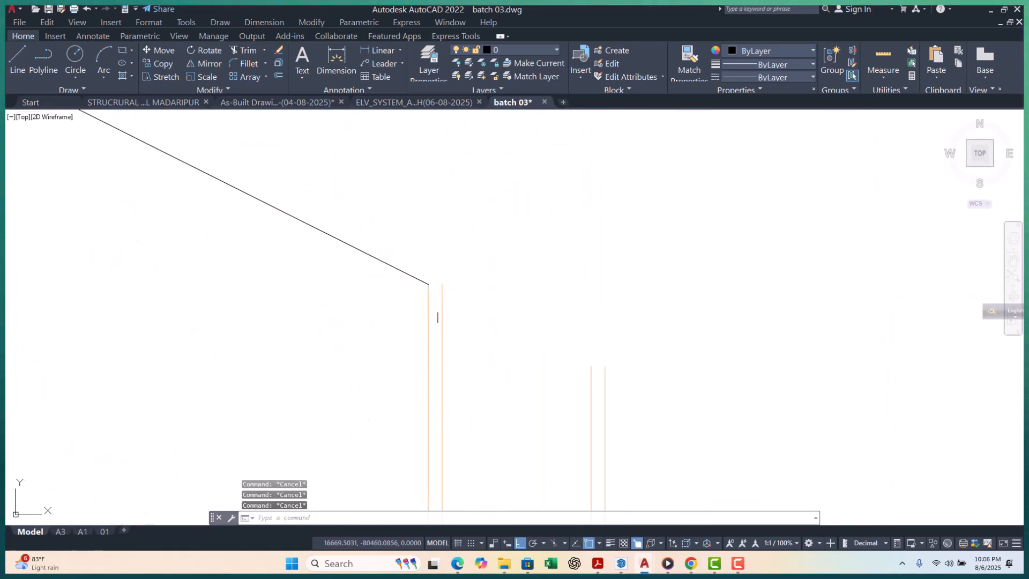
{"action": "type", "text": "pl"}
{"action": "key", "text": "Return"}
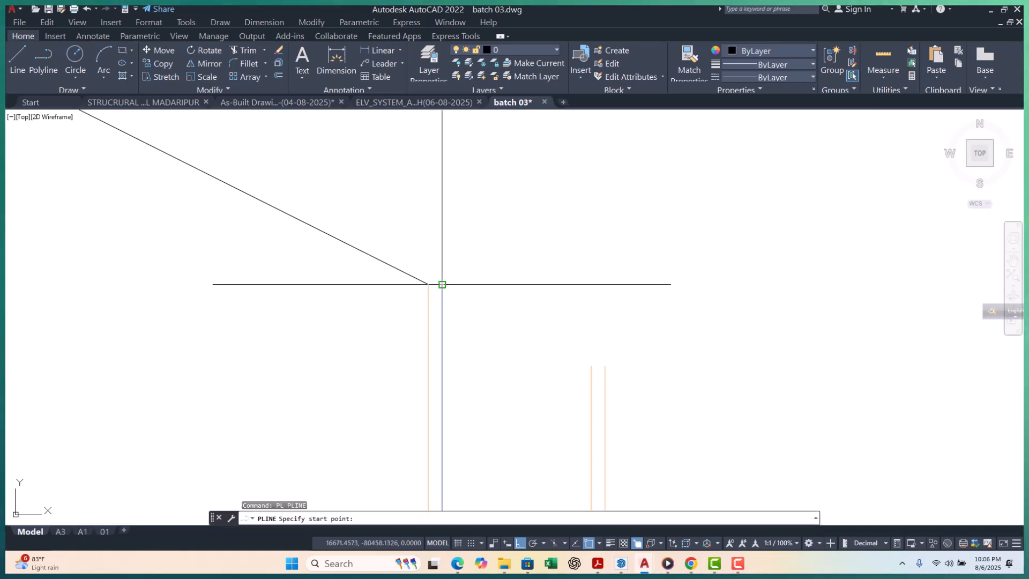
{"action": "left_click", "coordinate": [442, 284]}
{"action": "scroll", "coordinate": [450, 301], "scroll_direction": "down", "scroll_amount": 5}
{"action": "scroll", "coordinate": [279, 260], "scroll_direction": "up", "scroll_amount": 5}
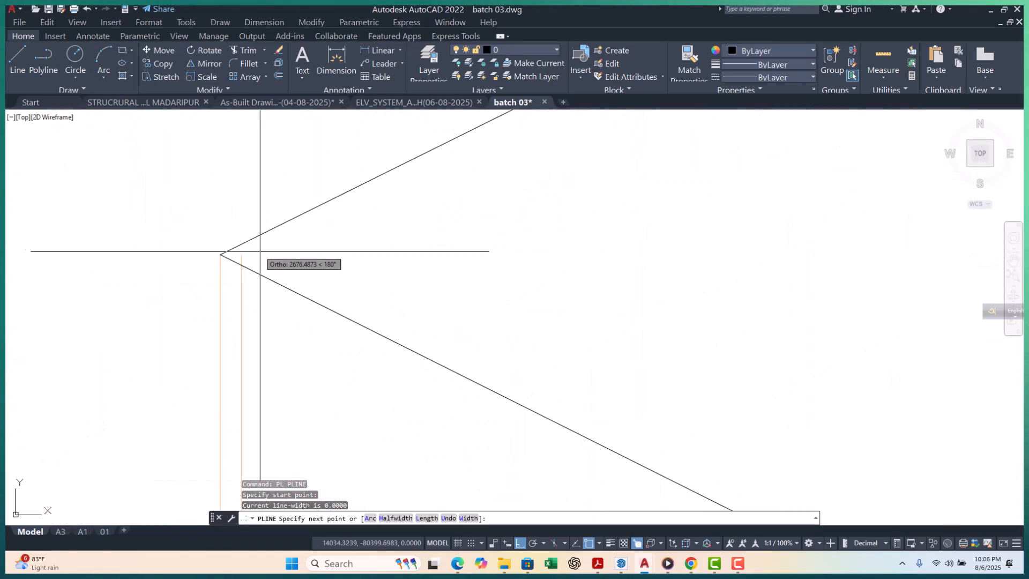
{"action": "left_click", "coordinate": [241, 255]}
{"action": "scroll", "coordinate": [247, 308], "scroll_direction": "down", "scroll_amount": 5}
{"action": "middle_click_drag", "start_coordinate": [507, 198], "coordinate": [237, 344]}
{"action": "middle_click_drag", "start_coordinate": [434, 251], "coordinate": [360, 314]}
{"action": "scroll", "coordinate": [533, 211], "scroll_direction": "up", "scroll_amount": 6}
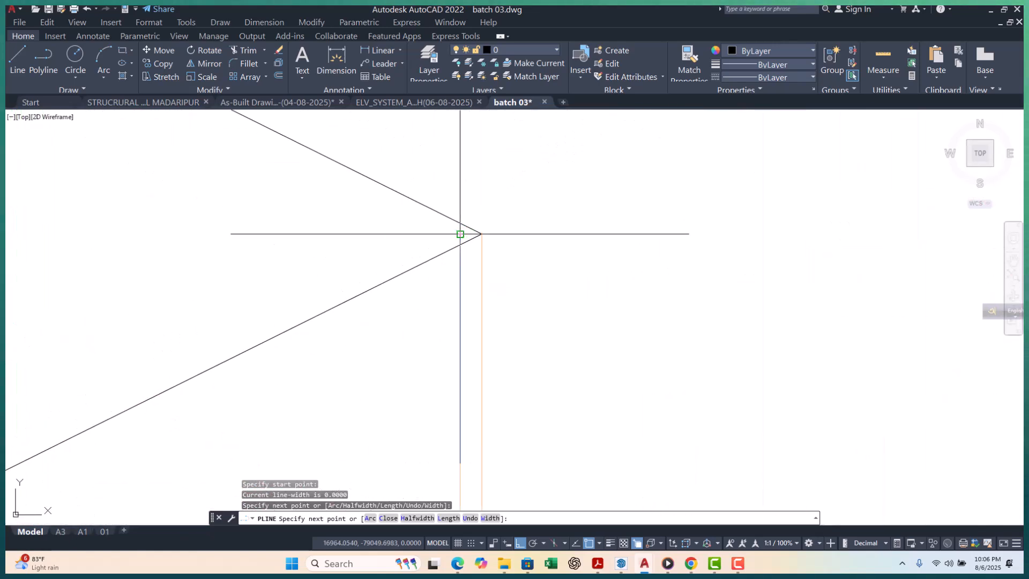
{"action": "left_click", "coordinate": [460, 234]}
Continue the second handrail polyline through the inner top corners of the second landing's, second floor's and third landing's posts
{"action": "scroll", "coordinate": [484, 236], "scroll_direction": "down", "scroll_amount": 8}
{"action": "middle_click_drag", "start_coordinate": [436, 198], "coordinate": [489, 348]}
{"action": "scroll", "coordinate": [148, 186], "scroll_direction": "up", "scroll_amount": 4}
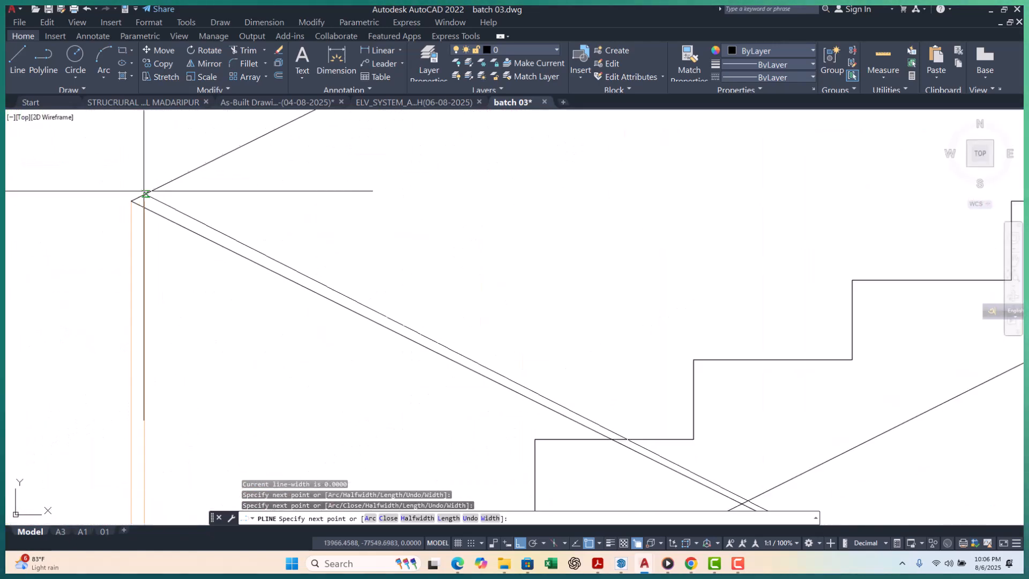
{"action": "left_click", "coordinate": [145, 192]}
{"action": "scroll", "coordinate": [295, 284], "scroll_direction": "down", "scroll_amount": 7}
{"action": "scroll", "coordinate": [294, 283], "scroll_direction": "up", "scroll_amount": 8}
{"action": "left_click", "coordinate": [319, 311]}
{"action": "scroll", "coordinate": [363, 298], "scroll_direction": "down", "scroll_amount": 8}
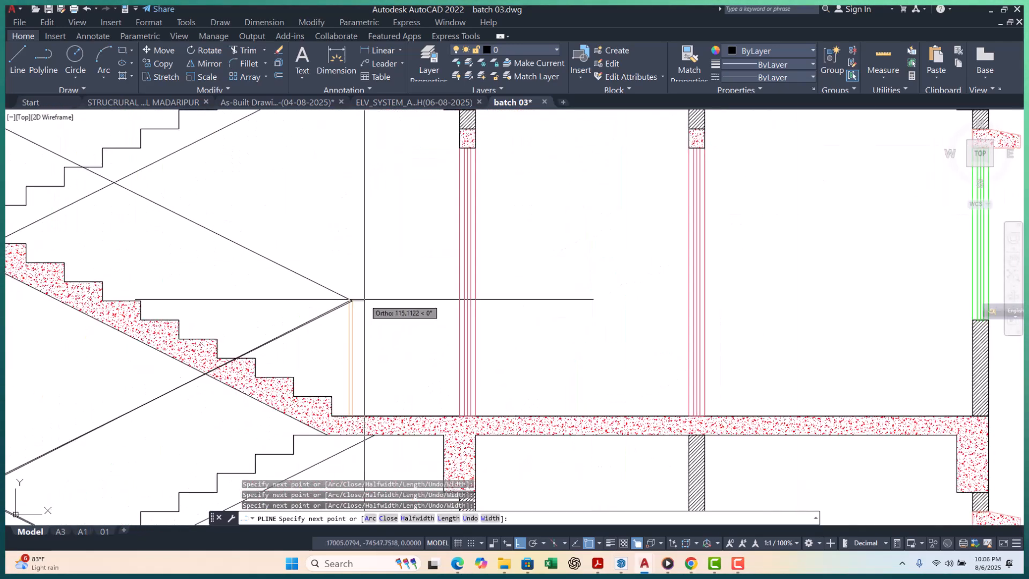
{"action": "scroll", "coordinate": [220, 228], "scroll_direction": "up", "scroll_amount": 8}
{"action": "left_click", "coordinate": [229, 227]}
Continue the second handrail polyline through the inner top corners of the third floor's and fourth landing's posts and end it at the roof floor post
{"action": "scroll", "coordinate": [230, 227], "scroll_direction": "down", "scroll_amount": 8}
{"action": "scroll", "coordinate": [413, 247], "scroll_direction": "up", "scroll_amount": 8}
{"action": "scroll", "coordinate": [413, 248], "scroll_direction": "up", "scroll_amount": 6}
{"action": "left_click", "coordinate": [402, 166]}
{"action": "scroll", "coordinate": [436, 293], "scroll_direction": "down", "scroll_amount": 10}
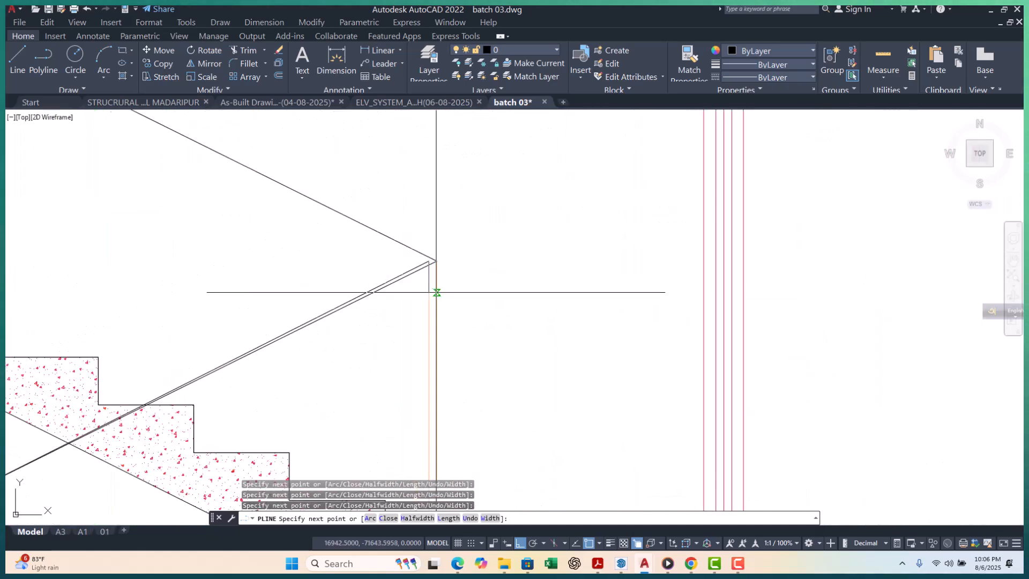
{"action": "middle_click_drag", "start_coordinate": [429, 257], "coordinate": [414, 318]}
{"action": "scroll", "coordinate": [181, 233], "scroll_direction": "up", "scroll_amount": 10}
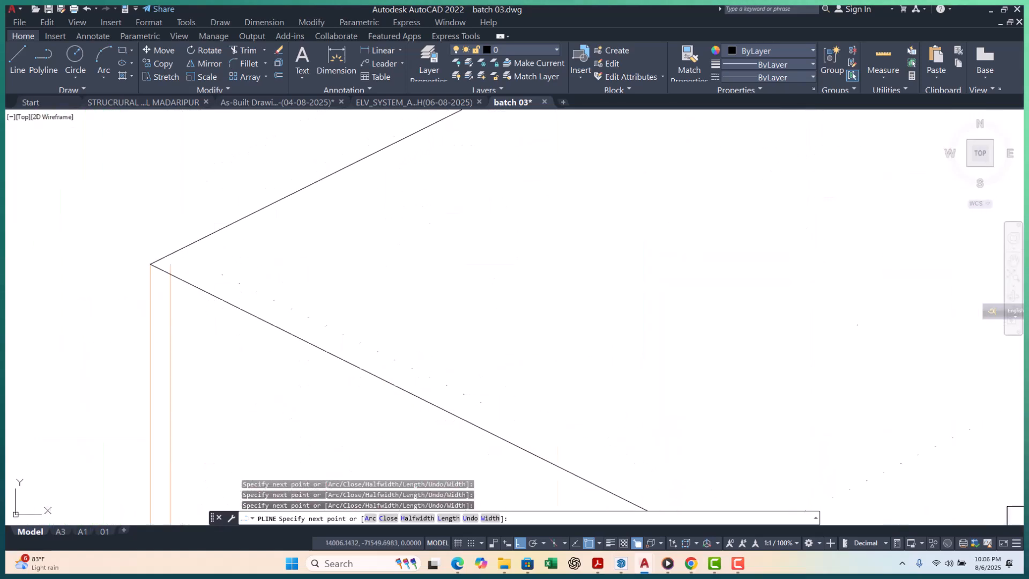
{"action": "left_click", "coordinate": [170, 264]}
{"action": "scroll", "coordinate": [171, 268], "scroll_direction": "down", "scroll_amount": 10}
{"action": "scroll", "coordinate": [386, 195], "scroll_direction": "up", "scroll_amount": 10}
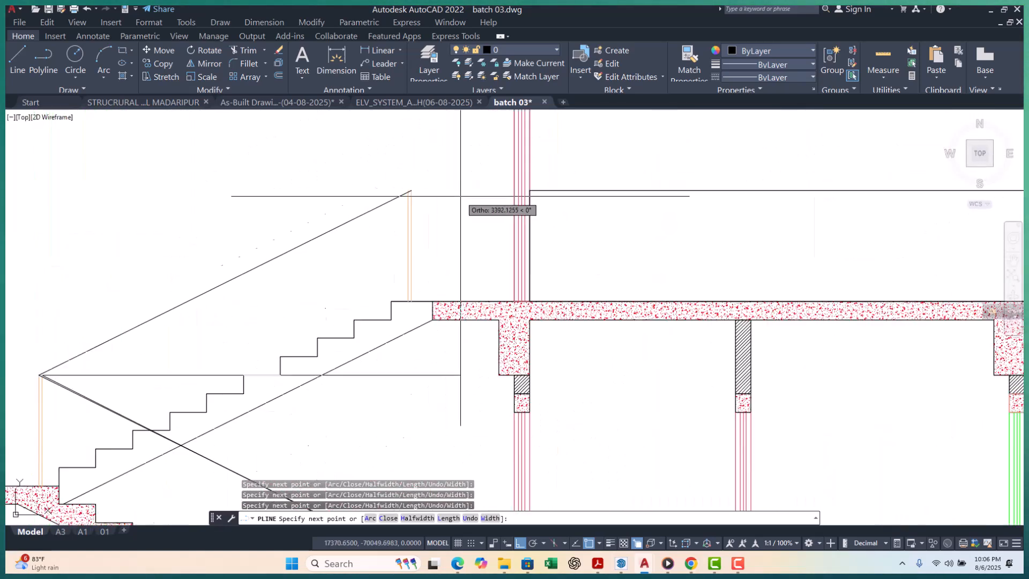
{"action": "key", "text": "Escape"}
{"action": "key", "text": "Escape"}
{"action": "key", "text": "Escape"}
At the fourth landing's post, shift the inner handrail vertex aside and move the outer handrail vertex onto the post's inner edge
{"action": "scroll", "coordinate": [346, 181], "scroll_direction": "down", "scroll_amount": 10}
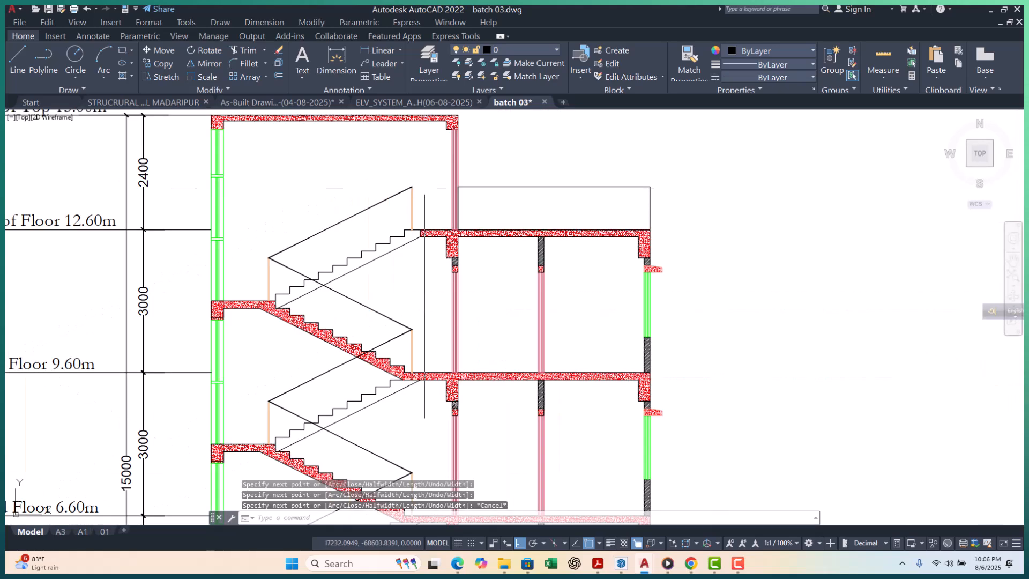
{"action": "scroll", "coordinate": [307, 190], "scroll_direction": "up", "scroll_amount": 10}
{"action": "scroll", "coordinate": [307, 190], "scroll_direction": "down", "scroll_amount": 10}
{"action": "scroll", "coordinate": [197, 303], "scroll_direction": "up", "scroll_amount": 12}
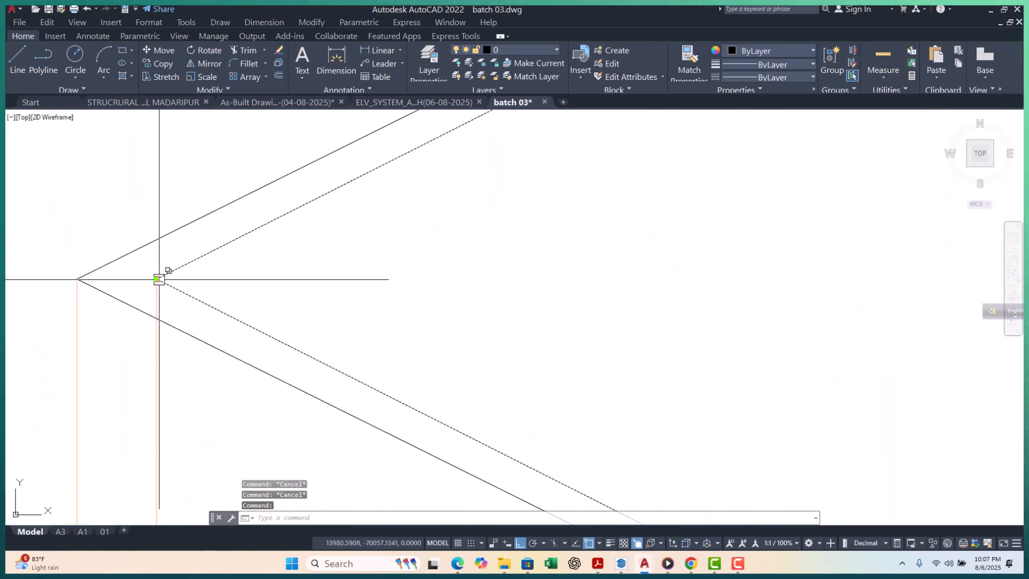
{"action": "left_click", "coordinate": [156, 279]}
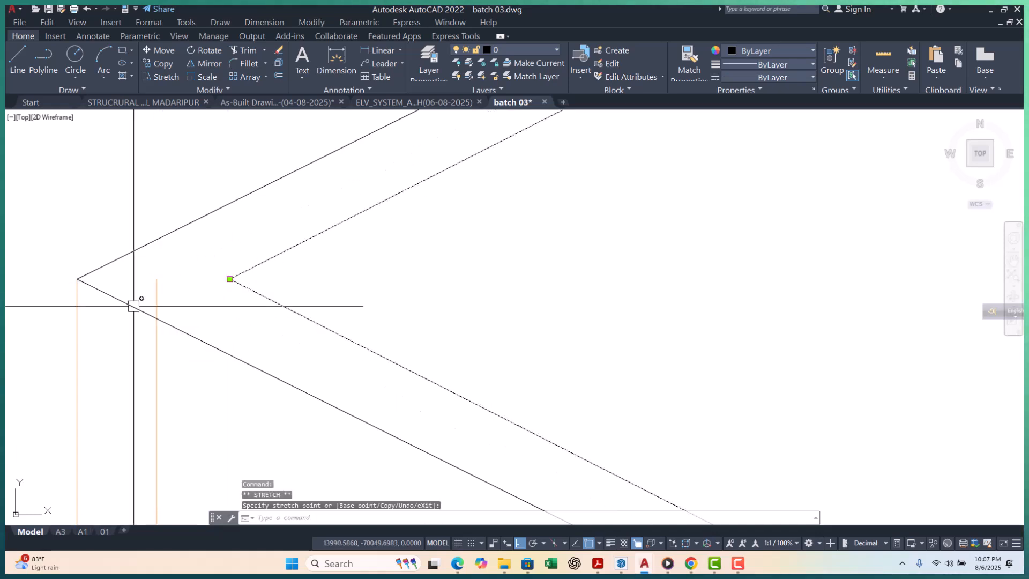
{"action": "left_click", "coordinate": [77, 279]}
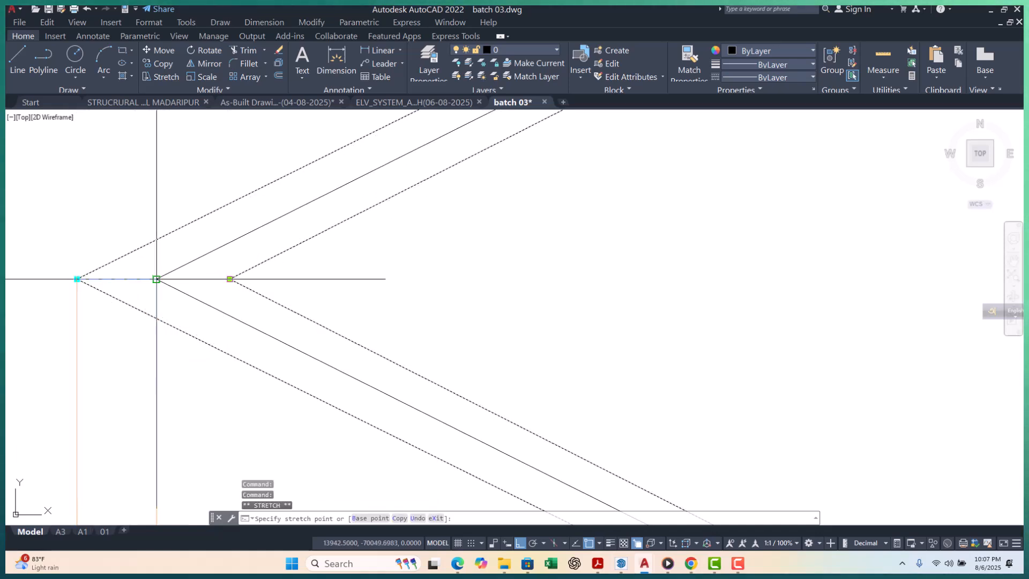
{"action": "left_click", "coordinate": [157, 279]}
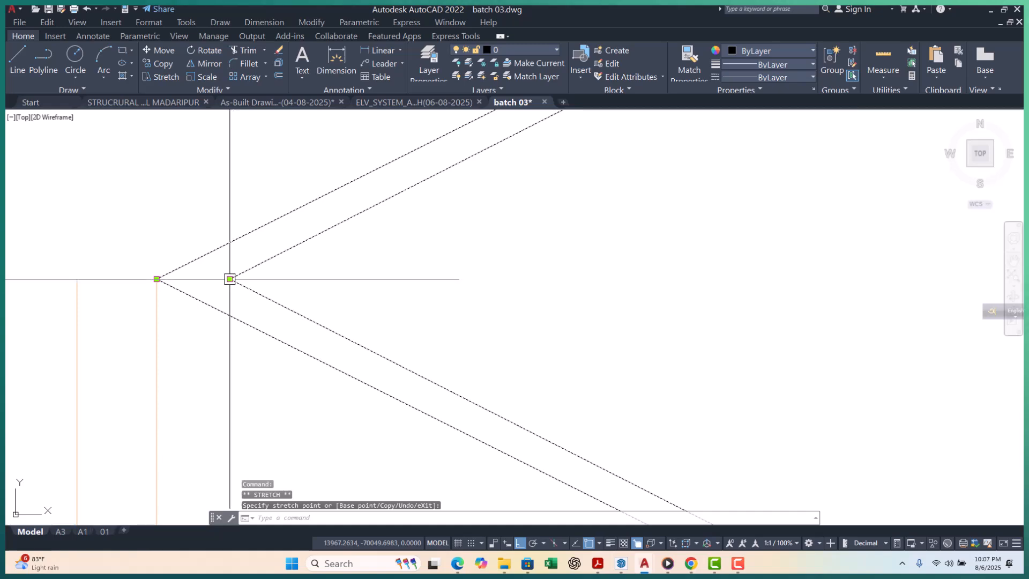
Swap the two handrail polylines' vertices between the inner and outer edges of the third landing's post
{"action": "scroll", "coordinate": [230, 279], "scroll_direction": "down", "scroll_amount": 5}
{"action": "scroll", "coordinate": [242, 323], "scroll_direction": "down", "scroll_amount": 4}
{"action": "scroll", "coordinate": [386, 241], "scroll_direction": "up", "scroll_amount": 3}
{"action": "scroll", "coordinate": [363, 201], "scroll_direction": "down", "scroll_amount": 4}
{"action": "scroll", "coordinate": [340, 268], "scroll_direction": "up", "scroll_amount": 2}
{"action": "scroll", "coordinate": [324, 307], "scroll_direction": "up", "scroll_amount": 4}
{"action": "scroll", "coordinate": [470, 320], "scroll_direction": "down", "scroll_amount": 4}
{"action": "scroll", "coordinate": [245, 369], "scroll_direction": "up", "scroll_amount": 5}
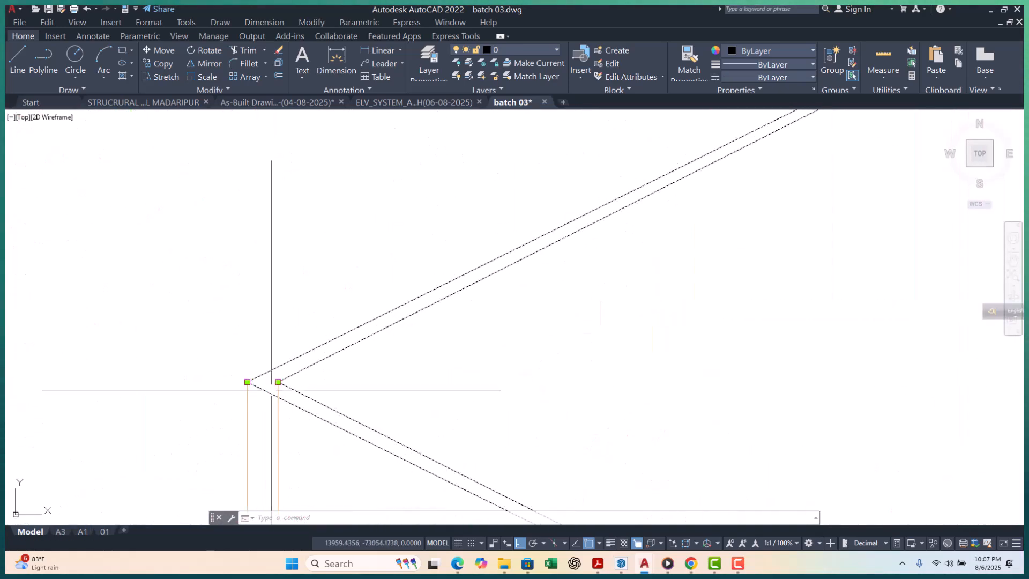
{"action": "left_click", "coordinate": [392, 377]}
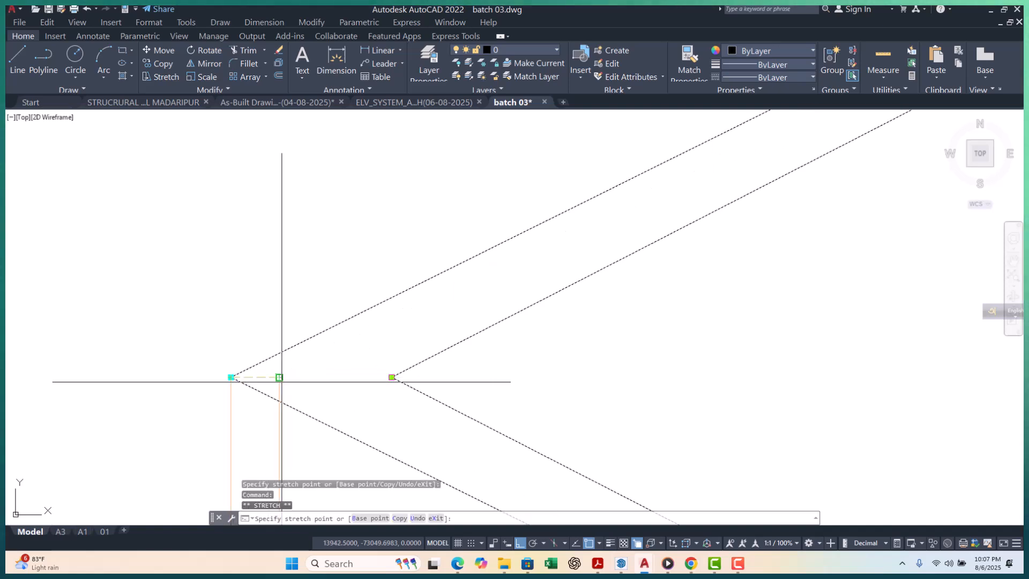
{"action": "key", "text": "Escape"}
{"action": "left_click", "coordinate": [392, 378]}
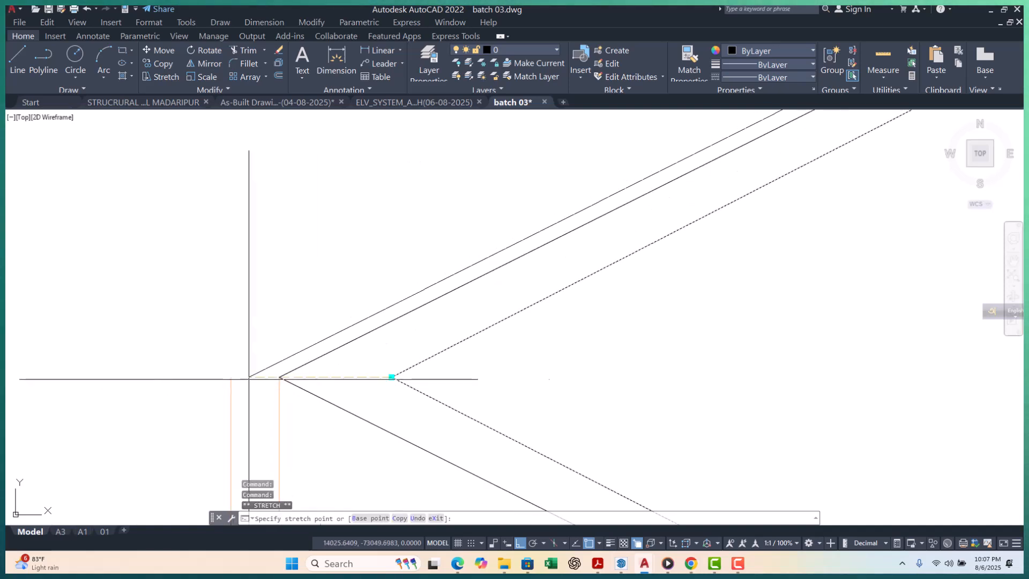
{"action": "left_click", "coordinate": [231, 377]}
{"action": "key", "text": "Escape"}
Swap the vertices of the two handrail polylines across the second landing's post in the same way
{"action": "scroll", "coordinate": [219, 313], "scroll_direction": "down", "scroll_amount": 3}
{"action": "scroll", "coordinate": [508, 198], "scroll_direction": "up", "scroll_amount": 3}
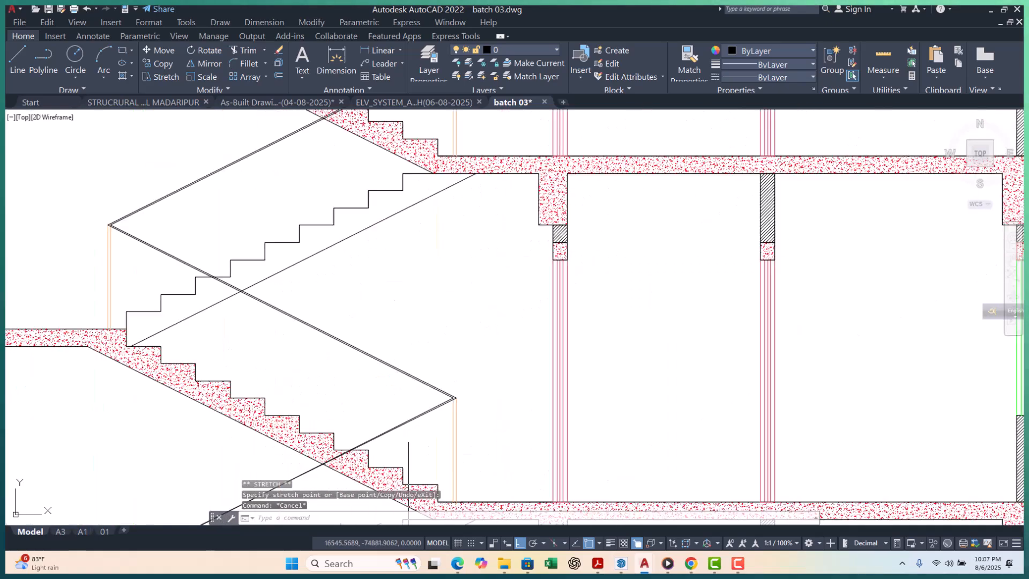
{"action": "scroll", "coordinate": [483, 221], "scroll_direction": "down", "scroll_amount": 5}
{"action": "scroll", "coordinate": [283, 330], "scroll_direction": "up", "scroll_amount": 8}
{"action": "scroll", "coordinate": [282, 330], "scroll_direction": "up", "scroll_amount": 2}
{"action": "left_click", "coordinate": [314, 331]}
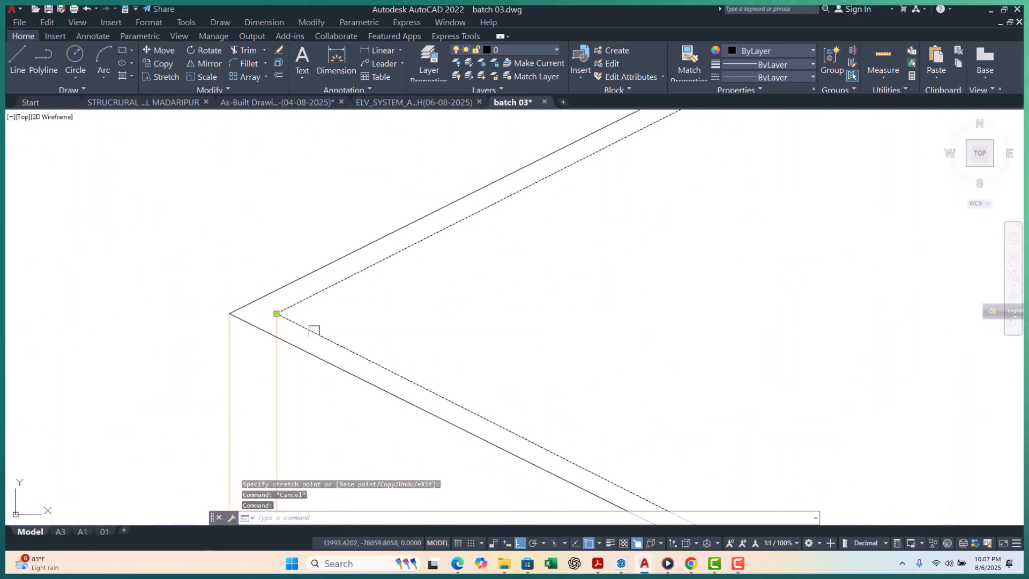
{"action": "left_click", "coordinate": [276, 313]}
{"action": "left_click", "coordinate": [242, 306]}
{"action": "left_click", "coordinate": [229, 313]}
{"action": "left_click", "coordinate": [277, 314]}
{"action": "key", "text": "Escape"}
{"action": "left_click", "coordinate": [379, 319]}
{"action": "left_click", "coordinate": [342, 327]}
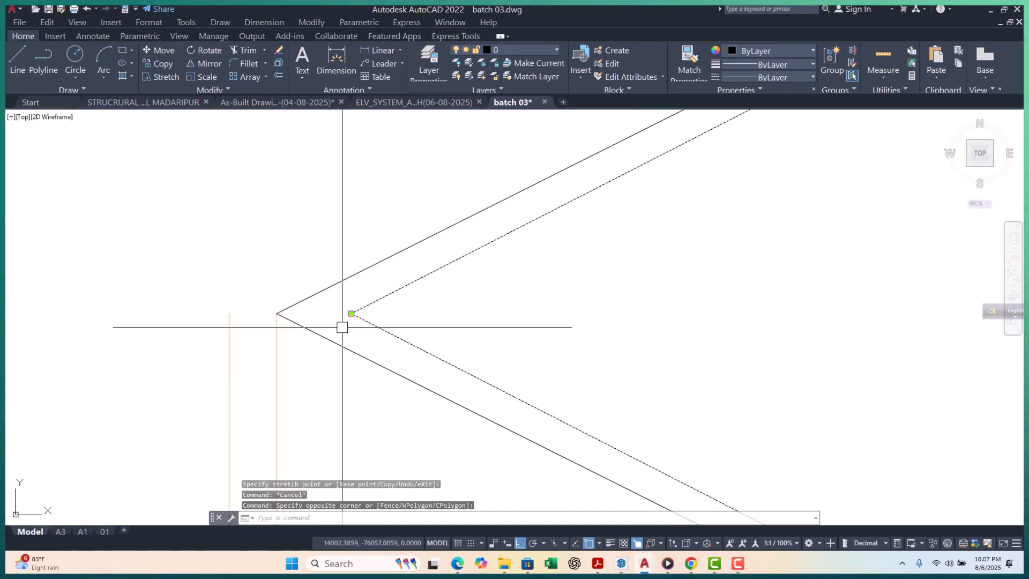
{"action": "left_click", "coordinate": [351, 313]}
{"action": "key", "text": "Escape"}
{"action": "key", "text": "Escape"}
Swap the two handrail polylines' vertices between the inner and outer edges of the first landing's post
{"action": "scroll", "coordinate": [241, 292], "scroll_direction": "down", "scroll_amount": 4}
{"action": "scroll", "coordinate": [344, 305], "scroll_direction": "up", "scroll_amount": 5}
{"action": "scroll", "coordinate": [397, 247], "scroll_direction": "down", "scroll_amount": 3}
{"action": "scroll", "coordinate": [140, 391], "scroll_direction": "up", "scroll_amount": 3}
{"action": "middle_click_drag", "start_coordinate": [140, 391], "coordinate": [277, 316]}
{"action": "scroll", "coordinate": [277, 316], "scroll_direction": "down", "scroll_amount": 5}
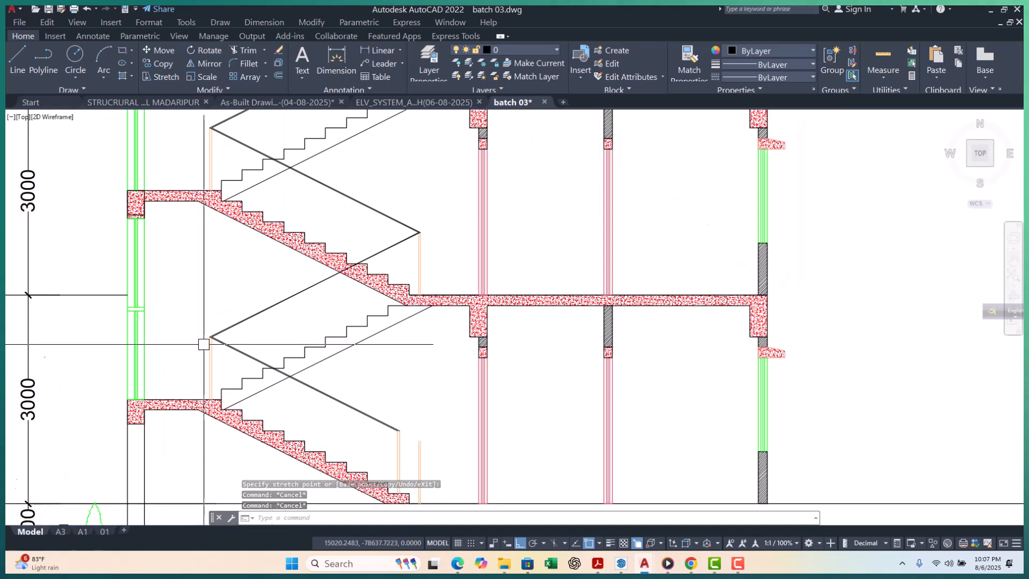
{"action": "scroll", "coordinate": [204, 344], "scroll_direction": "up", "scroll_amount": 5}
{"action": "left_click", "coordinate": [248, 279]}
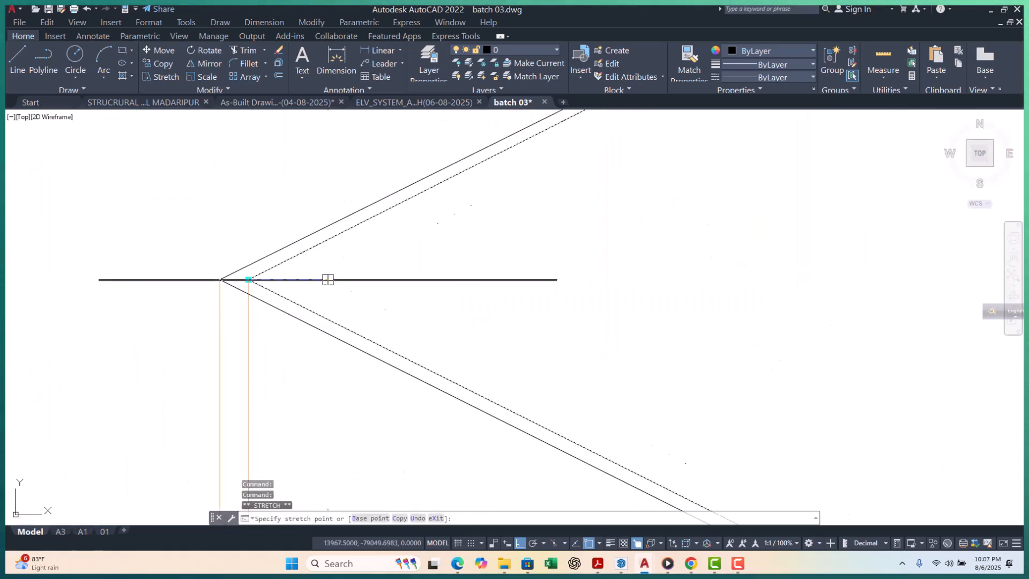
{"action": "left_click", "coordinate": [220, 279]}
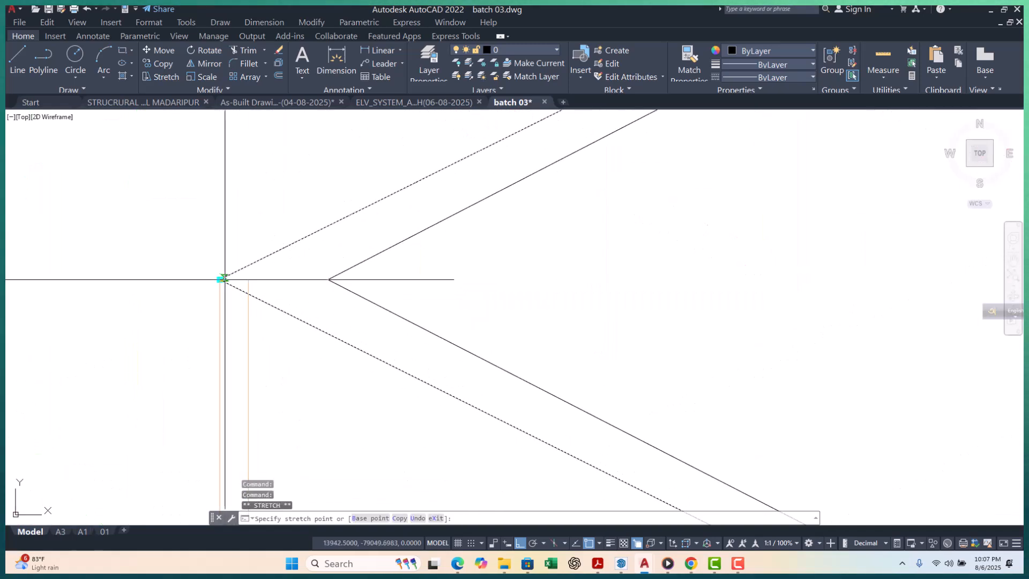
{"action": "left_click", "coordinate": [249, 280]}
{"action": "key", "text": "Escape"}
{"action": "left_click", "coordinate": [335, 282]}
{"action": "left_click", "coordinate": [328, 279]}
Swap the two handrail polylines' lower end vertices between the edges of the post on the ground flight's bottom step
{"action": "scroll", "coordinate": [223, 275], "scroll_direction": "down", "scroll_amount": 3}
{"action": "scroll", "coordinate": [494, 391], "scroll_direction": "up", "scroll_amount": 5}
{"action": "left_click", "coordinate": [444, 292]}
{"action": "left_click", "coordinate": [446, 296]}
{"action": "left_click", "coordinate": [500, 264]}
{"action": "key", "text": "Escape"}
{"action": "left_click", "coordinate": [387, 288]}
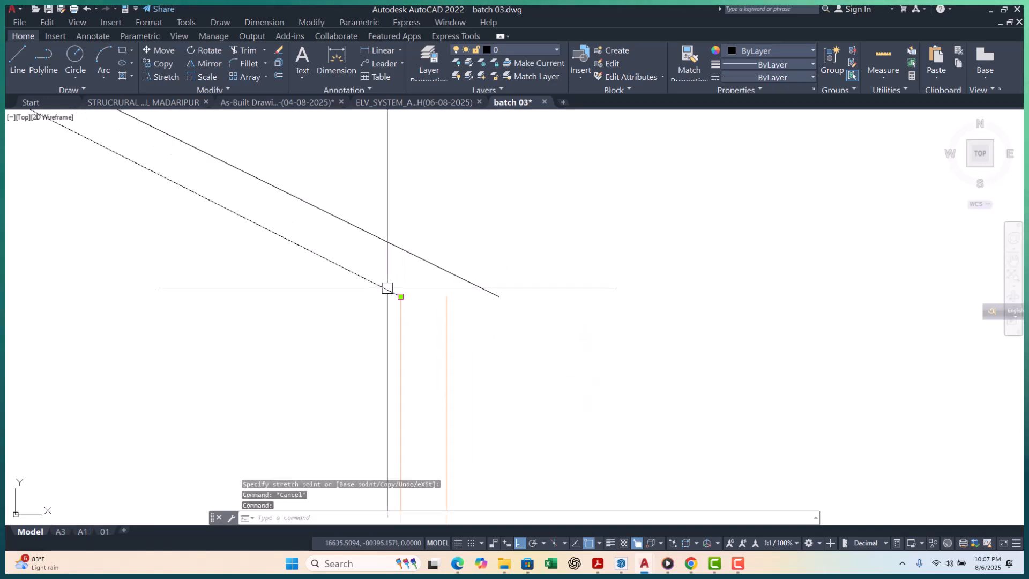
{"action": "left_click", "coordinate": [400, 296]}
{"action": "left_click", "coordinate": [446, 297]}
{"action": "key", "text": "Escape"}
{"action": "left_click", "coordinate": [492, 297]}
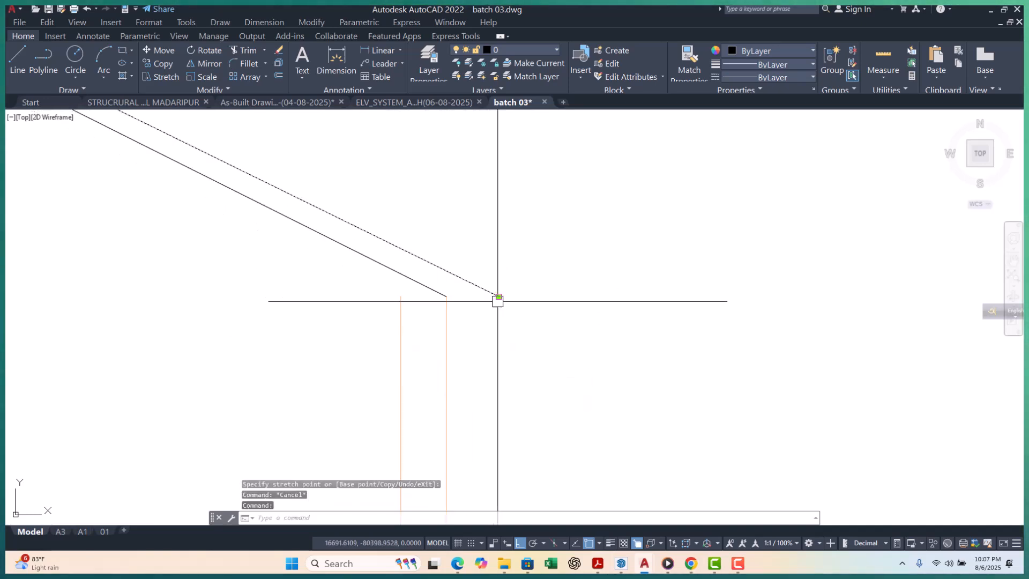
{"action": "left_click", "coordinate": [499, 297]}
{"action": "left_click", "coordinate": [401, 297]}
{"action": "key", "text": "Escape"}
Stretch the tops of the spare pair of post lines beyond the stair foot upward, past the handrail's end height
{"action": "scroll", "coordinate": [391, 290], "scroll_direction": "down", "scroll_amount": 5}
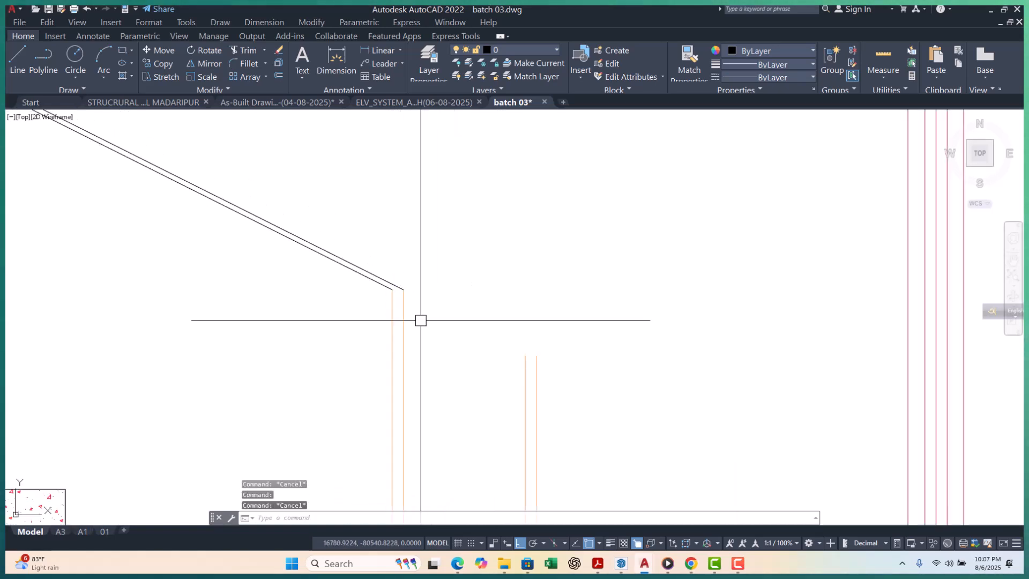
{"action": "left_click", "coordinate": [600, 315]}
{"action": "left_click", "coordinate": [488, 395]}
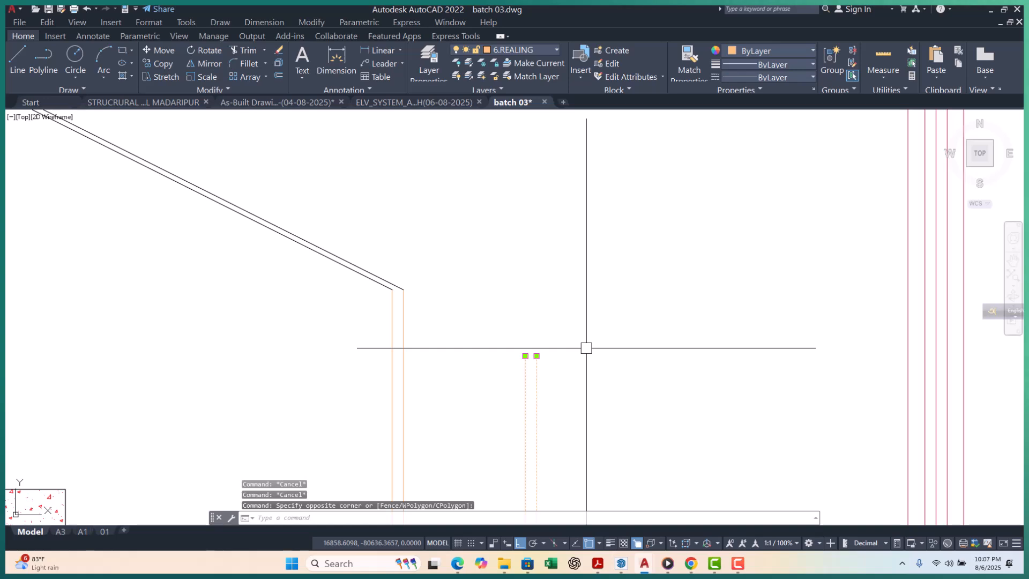
{"action": "type", "text": "s"}
{"action": "key", "text": "space"}
{"action": "left_click", "coordinate": [636, 383]}
{"action": "left_click", "coordinate": [654, 250]}
{"action": "key", "text": "Escape"}
{"action": "key", "text": "Escape"}
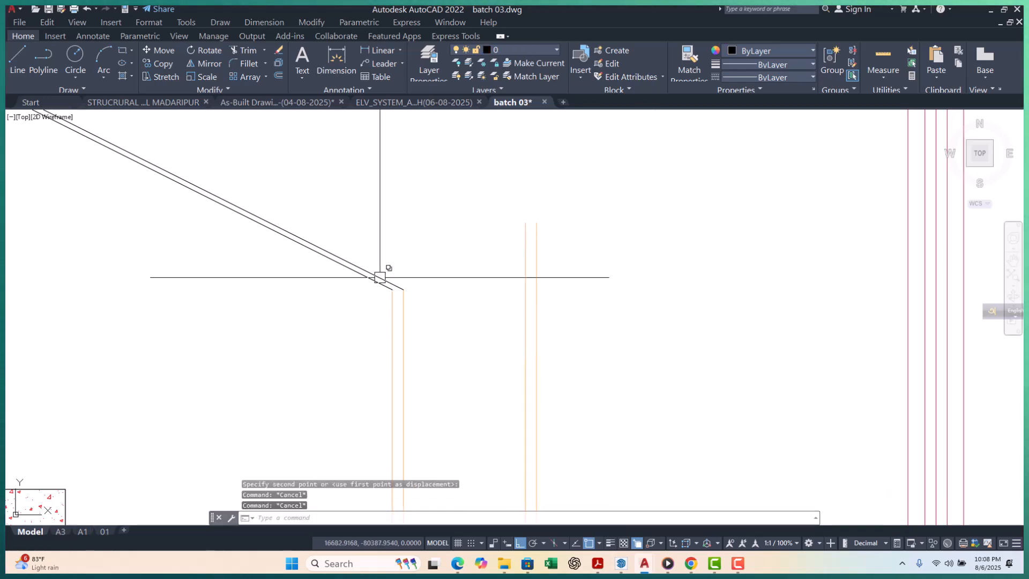
{"action": "scroll", "coordinate": [402, 286], "scroll_direction": "up", "scroll_amount": 3}
{"action": "scroll", "coordinate": [405, 294], "scroll_direction": "down", "scroll_amount": 5}
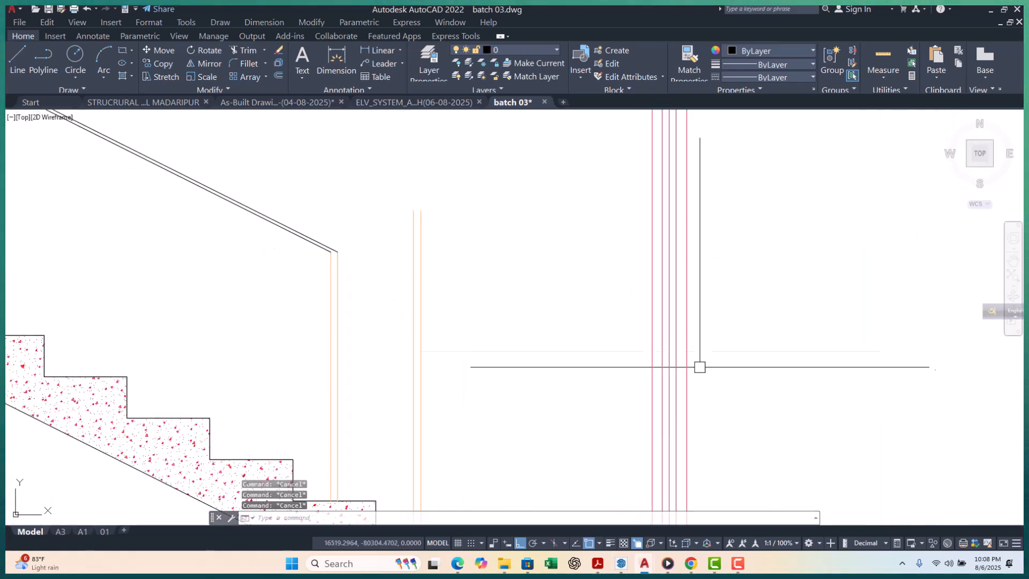
Extend both handrail lines from the bottom post to the nearer line of the spare post pair
{"action": "left_click", "coordinate": [417, 257]}
{"action": "key", "text": "Escape"}
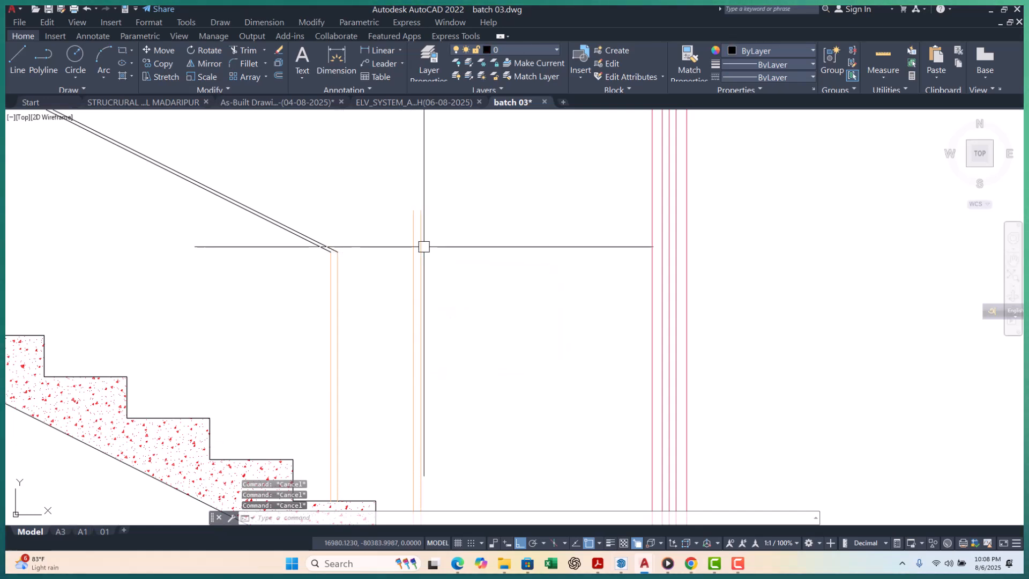
{"action": "left_click", "coordinate": [410, 246]}
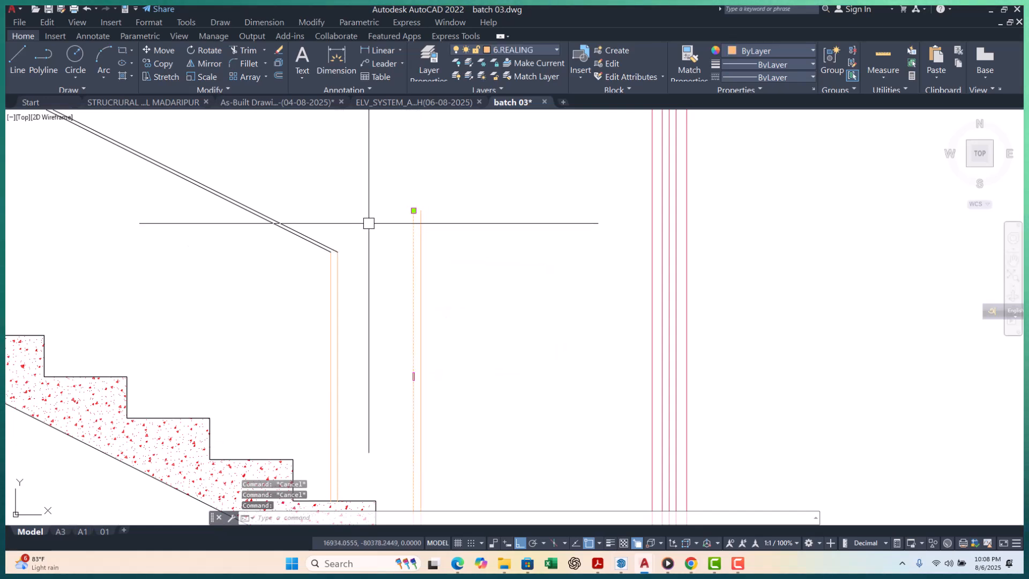
{"action": "type", "text": "ex"}
{"action": "key", "text": "space"}
{"action": "left_click", "coordinate": [288, 182]}
{"action": "left_click", "coordinate": [236, 286]}
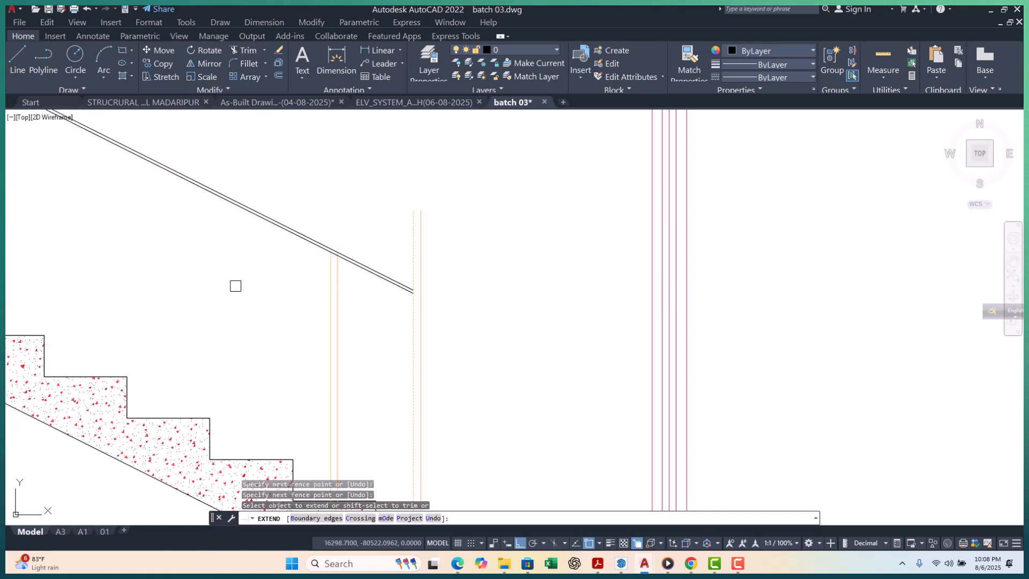
{"action": "key", "text": "Escape"}
Erase the spare pair of post lines beyond the stair foot
{"action": "left_click", "coordinate": [453, 247]}
{"action": "left_click", "coordinate": [406, 239]}
{"action": "type", "text": "e"}
{"action": "key", "text": "space"}
{"action": "scroll", "coordinate": [335, 260], "scroll_direction": "up", "scroll_amount": 6}
{"action": "key", "text": "Escape"}
{"action": "key", "text": "Escape"}
{"action": "key", "text": "Escape"}
Try capping the handrail's open lower end with a two-point circle between the two line ends, and erase that circle
{"action": "scroll", "coordinate": [418, 319], "scroll_direction": "down", "scroll_amount": 11}
{"action": "scroll", "coordinate": [465, 347], "scroll_direction": "up", "scroll_amount": 4}
{"action": "scroll", "coordinate": [377, 281], "scroll_direction": "up", "scroll_amount": 5}
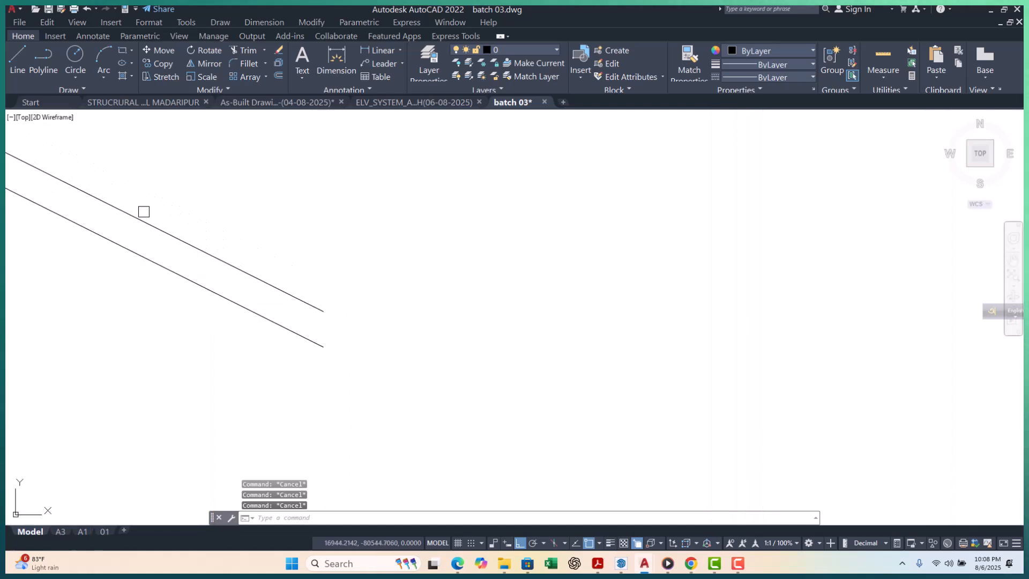
{"action": "left_click", "coordinate": [72, 76]}
{"action": "left_click", "coordinate": [98, 136]}
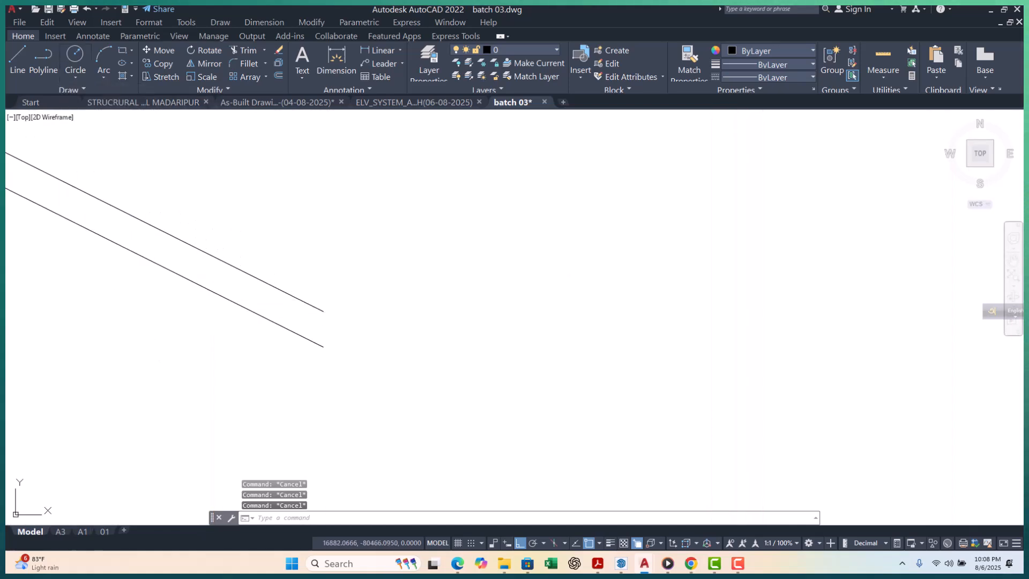
{"action": "left_click", "coordinate": [321, 309]}
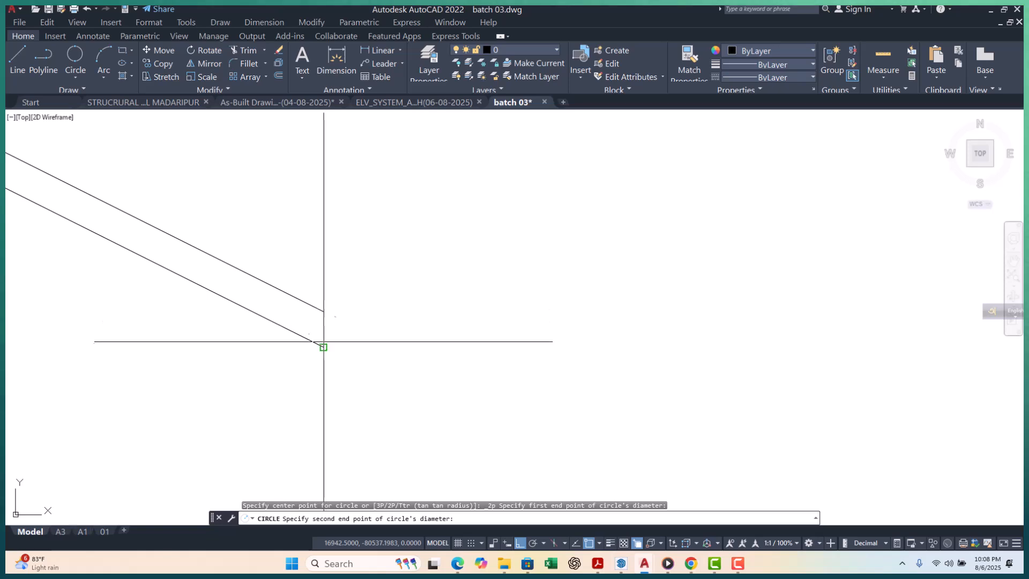
{"action": "middle_click_drag", "start_coordinate": [323, 347], "coordinate": [307, 338]}
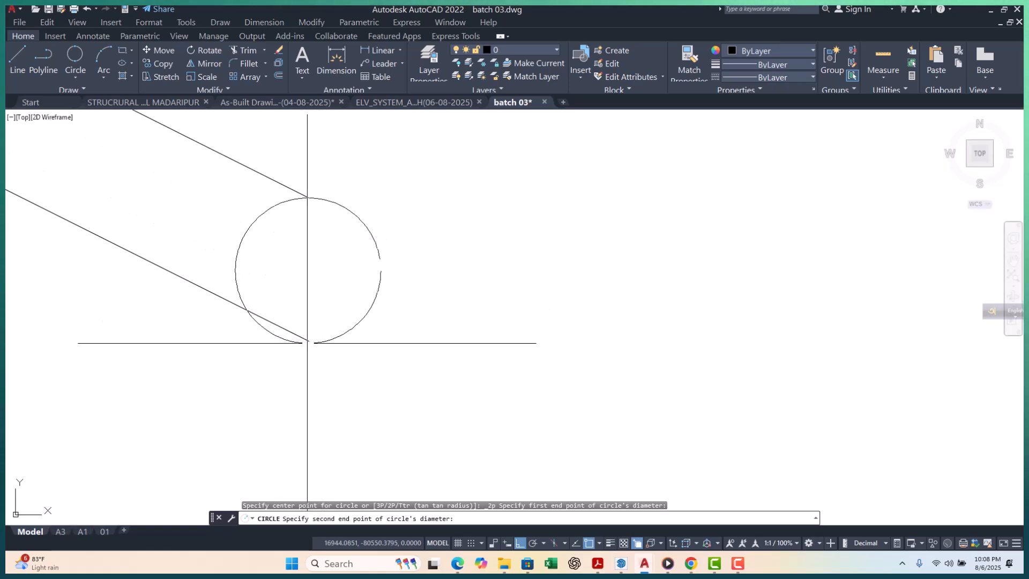
{"action": "left_click", "coordinate": [308, 341]}
{"action": "key", "text": "Escape"}
{"action": "key", "text": "Escape"}
{"action": "key", "text": "Escape"}
{"action": "scroll", "coordinate": [372, 344], "scroll_direction": "down", "scroll_amount": 2}
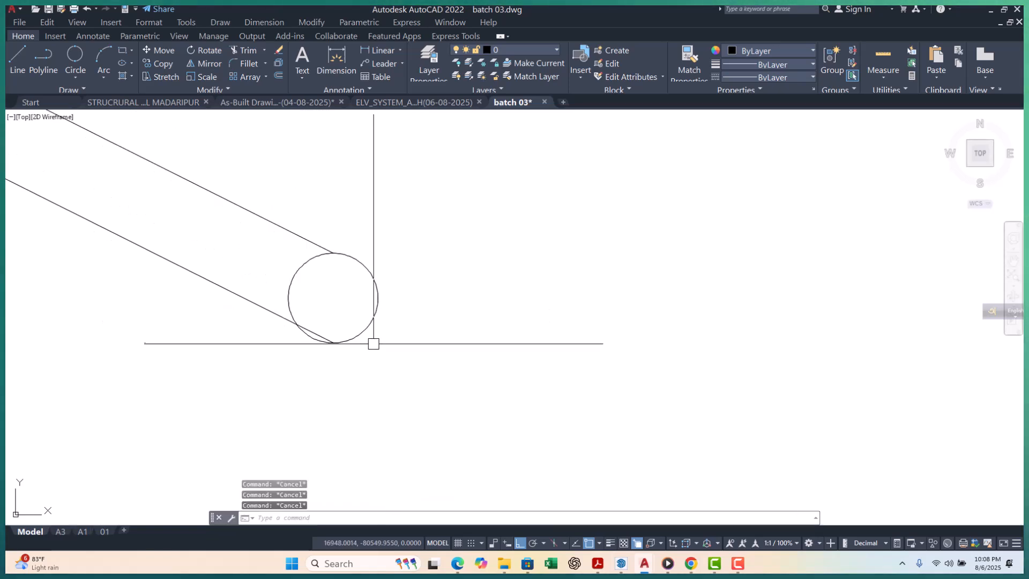
{"action": "left_click", "coordinate": [400, 273]}
{"action": "left_click", "coordinate": [354, 294]}
{"action": "type", "text": "e"}
{"action": "key", "text": "Return"}
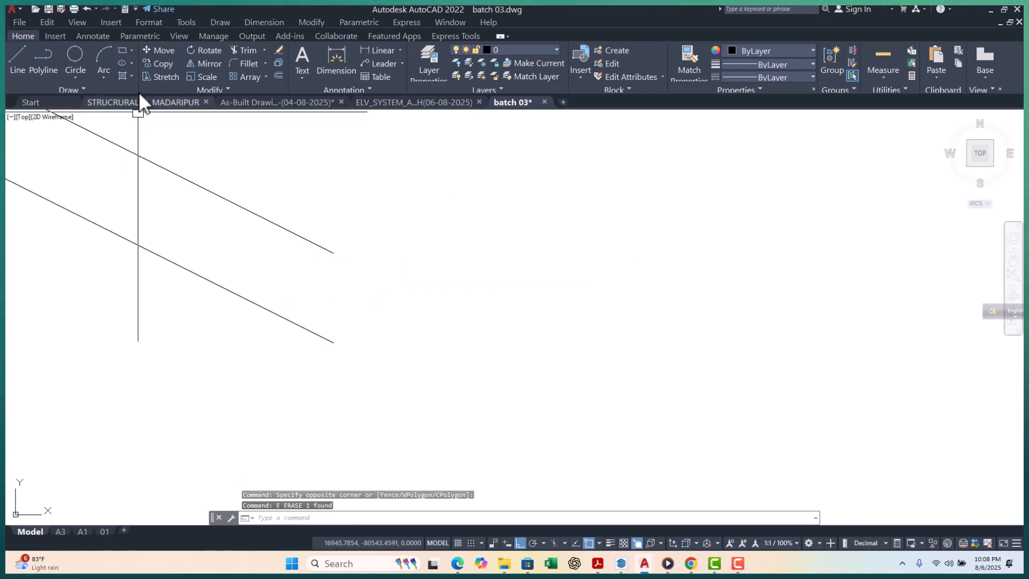
Draw a perpendicular polyline from the upper handrail line's end to the lower line, and pull the lower line's end back to it
{"action": "left_click", "coordinate": [41, 60]}
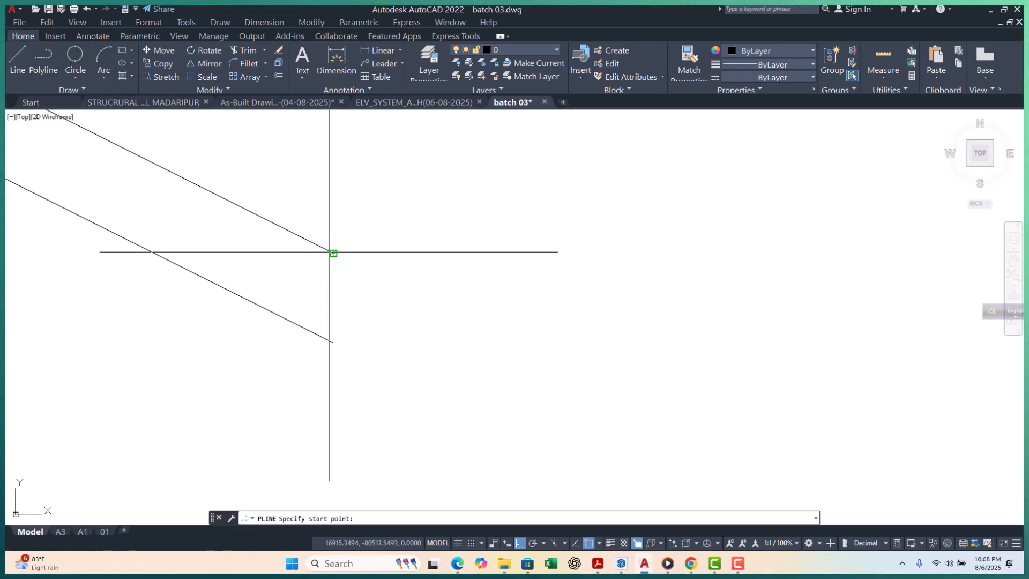
{"action": "left_click", "coordinate": [333, 252]}
{"action": "left_click", "coordinate": [297, 326]}
{"action": "key", "text": "Escape"}
{"action": "key", "text": "Escape"}
{"action": "left_click", "coordinate": [348, 327]}
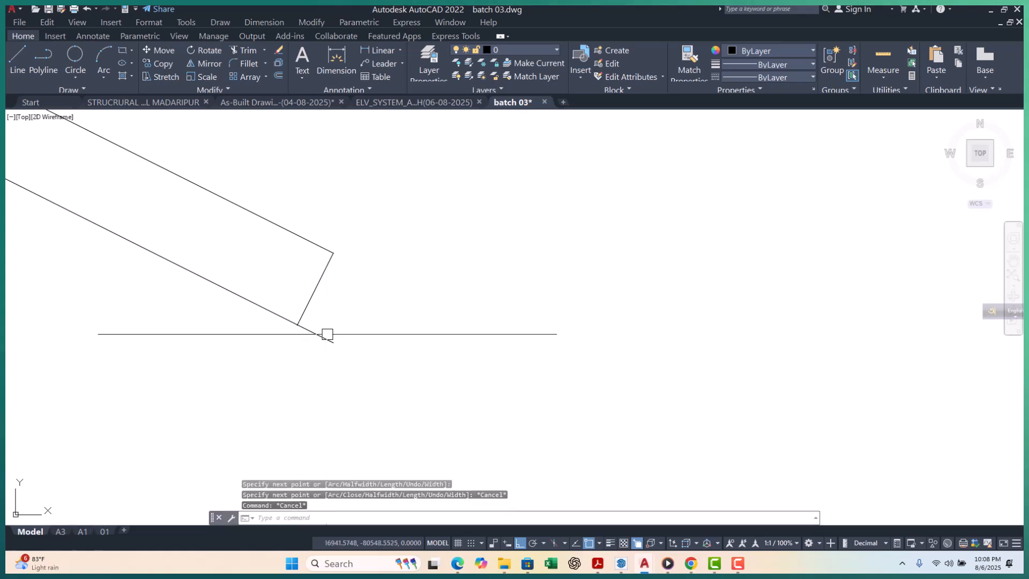
{"action": "left_click", "coordinate": [324, 354]}
{"action": "left_click", "coordinate": [334, 342]}
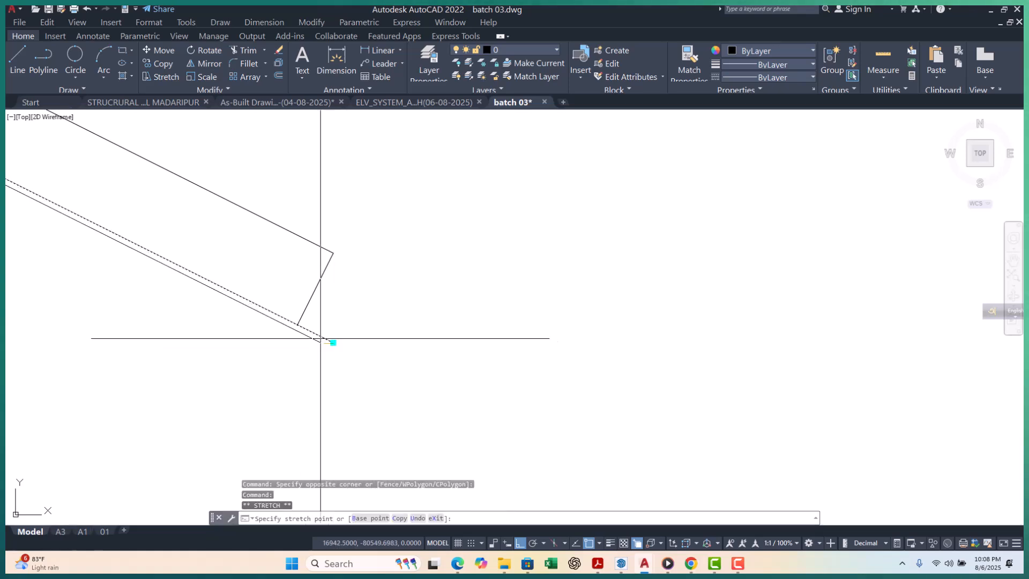
{"action": "left_click", "coordinate": [297, 325]}
{"action": "key", "text": "Escape"}
{"action": "key", "text": "Escape"}
{"action": "key", "text": "Escape"}
Draw a two-point circle using the ends of the perpendicular closing line as its diameter
{"action": "left_click", "coordinate": [77, 82]}
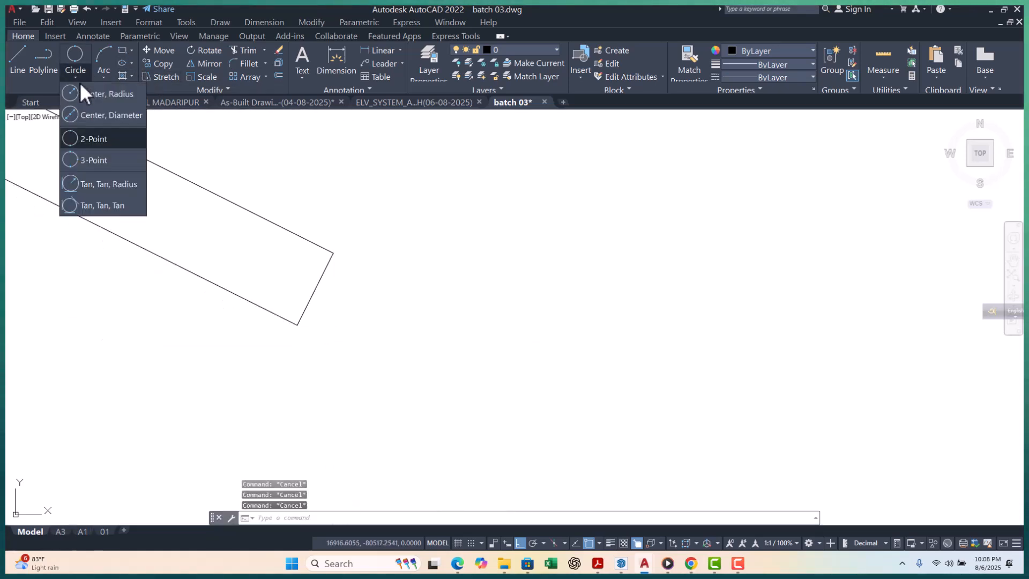
{"action": "left_click", "coordinate": [94, 135]}
{"action": "left_click", "coordinate": [330, 258]}
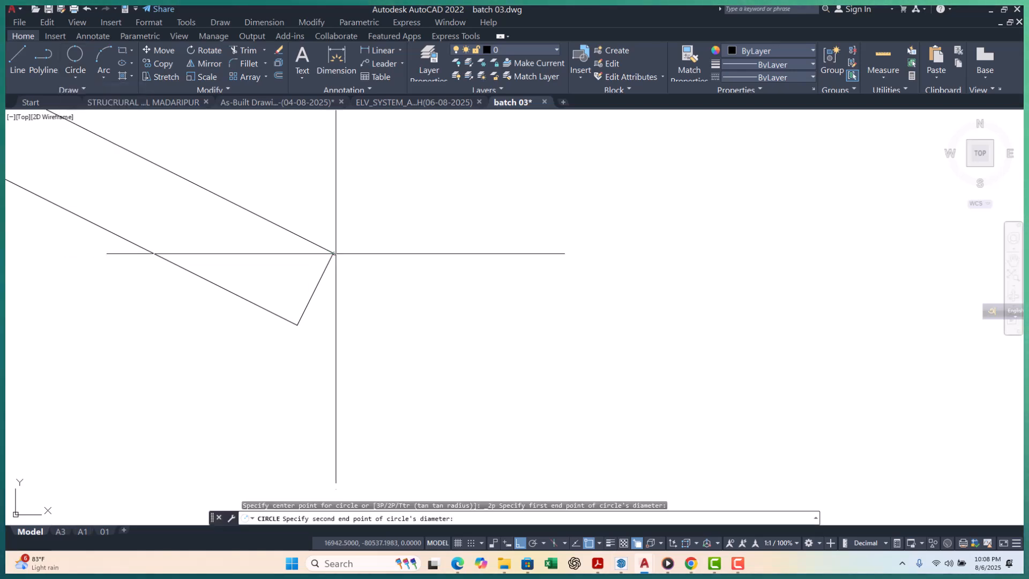
{"action": "left_click", "coordinate": [296, 324]}
{"action": "key", "text": "Escape"}
{"action": "key", "text": "Escape"}
{"action": "key", "text": "Escape"}
Trim away the half of the circle inside the handrail and erase the perpendicular line to leave a rounded end cap
{"action": "type", "text": "t"}
{"action": "key", "text": "Return"}
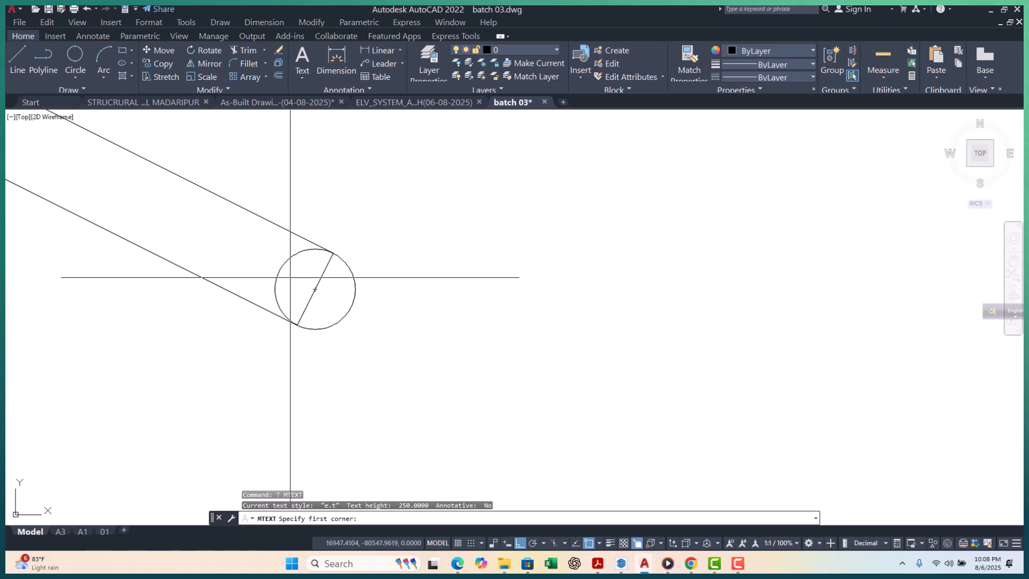
{"action": "key", "text": "Escape"}
{"action": "type", "text": "tr"}
{"action": "key", "text": "Return"}
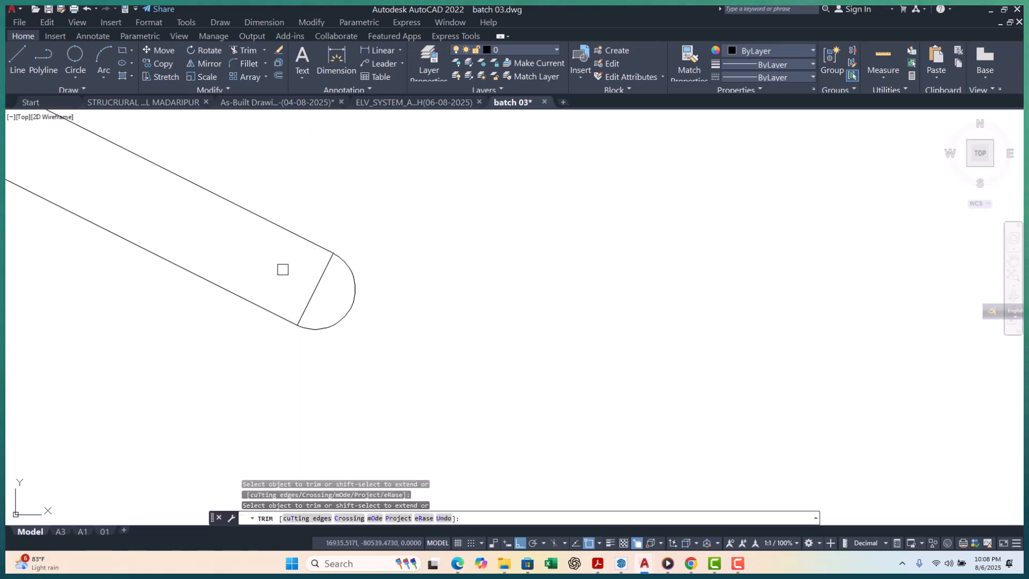
{"action": "key", "text": "Escape"}
{"action": "left_click", "coordinate": [338, 303]}
{"action": "left_click", "coordinate": [298, 259]}
{"action": "type", "text": "e"}
{"action": "key", "text": "Return"}
Match the properties of the bottom post line onto both handrail polylines and the rounded end cap
{"action": "scroll", "coordinate": [405, 306], "scroll_direction": "down", "scroll_amount": 6}
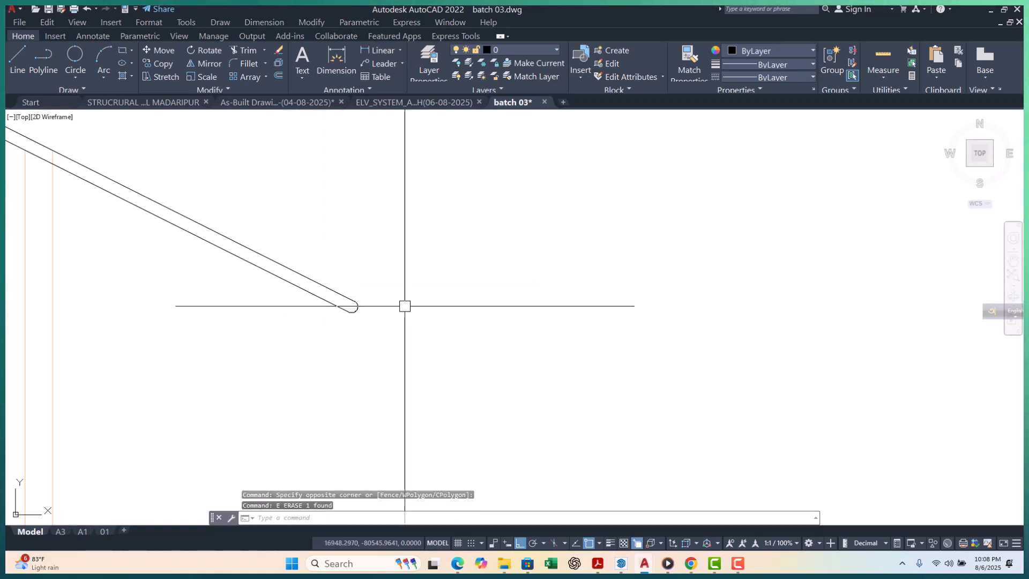
{"action": "scroll", "coordinate": [405, 307], "scroll_direction": "down", "scroll_amount": 3}
{"action": "key", "text": "Escape"}
{"action": "key", "text": "Escape"}
{"action": "key", "text": "Escape"}
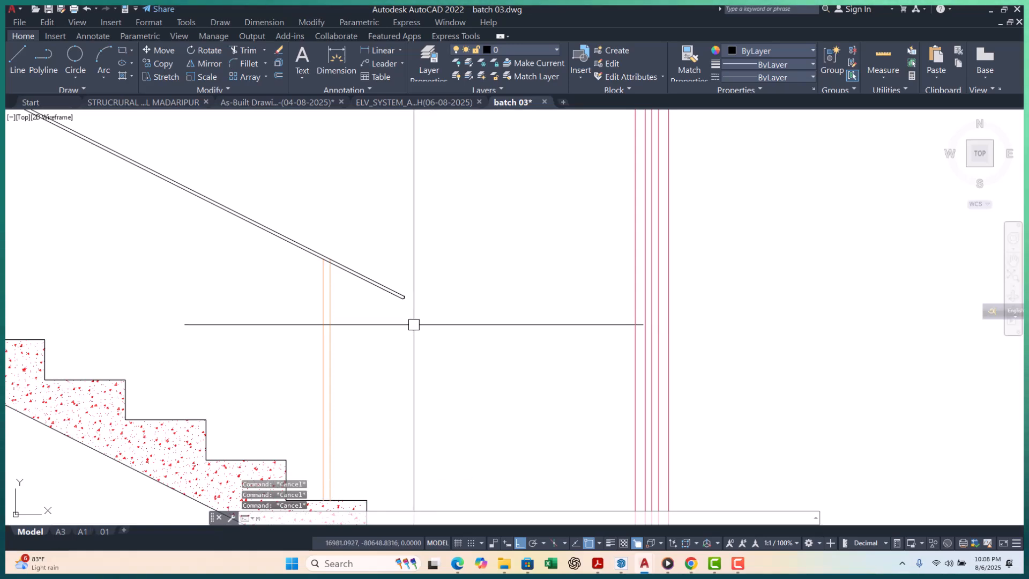
{"action": "type", "text": "ma"}
{"action": "key", "text": "Return"}
{"action": "left_click", "coordinate": [330, 313]}
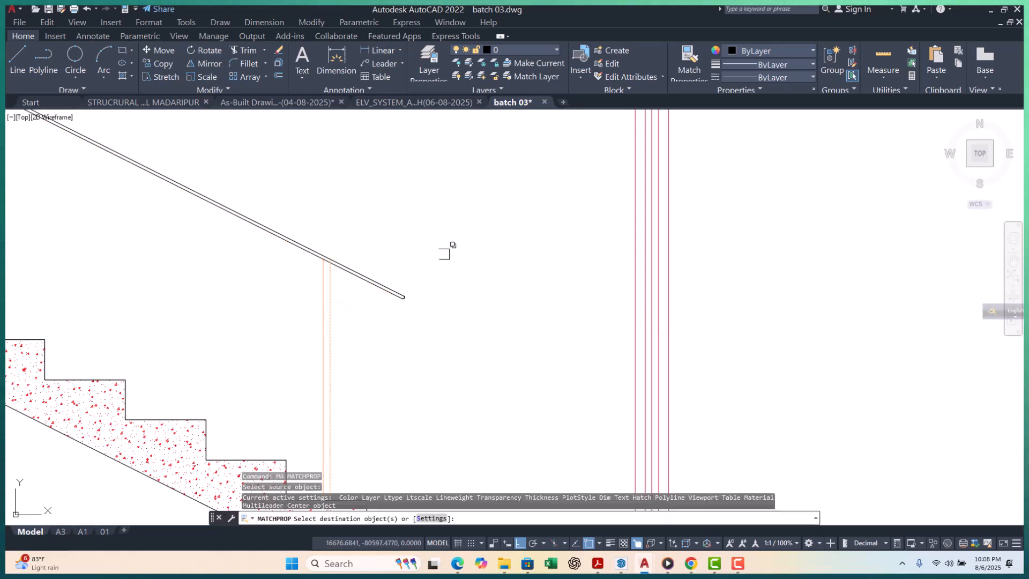
{"action": "left_click", "coordinate": [445, 251]}
{"action": "left_click", "coordinate": [360, 340]}
{"action": "key", "text": "Escape"}
{"action": "key", "text": "Escape"}
{"action": "key", "text": "Escape"}
Copy the bottom post's two lines, using its tread's outer top corner as base point, onto the next tread of the lowest flight
{"action": "scroll", "coordinate": [402, 339], "scroll_direction": "down", "scroll_amount": 10}
{"action": "scroll", "coordinate": [405, 345], "scroll_direction": "up", "scroll_amount": 4}
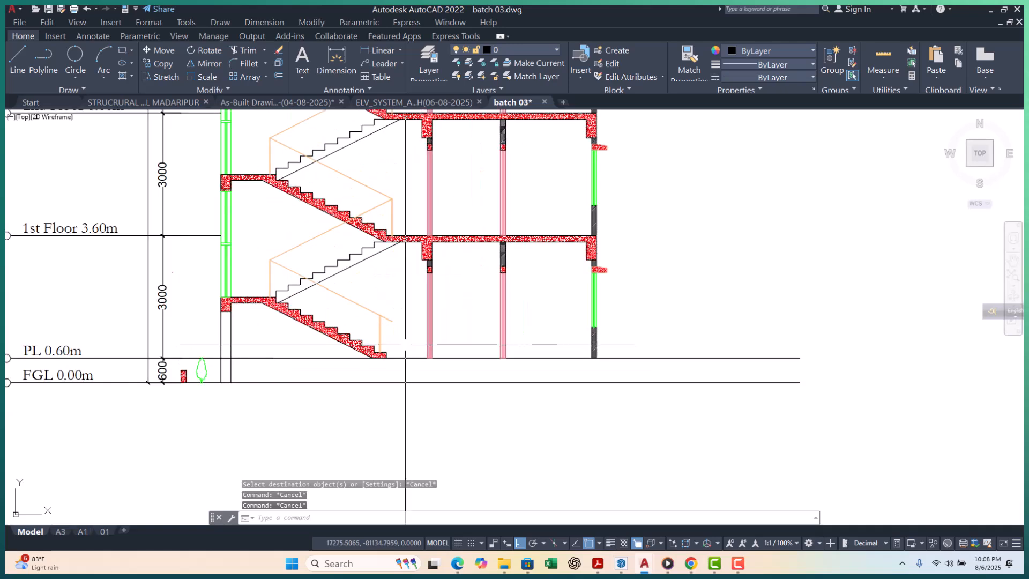
{"action": "scroll", "coordinate": [406, 345], "scroll_direction": "up", "scroll_amount": 4}
{"action": "scroll", "coordinate": [349, 356], "scroll_direction": "up", "scroll_amount": 4}
{"action": "left_click", "coordinate": [395, 258]}
{"action": "left_click", "coordinate": [303, 274]}
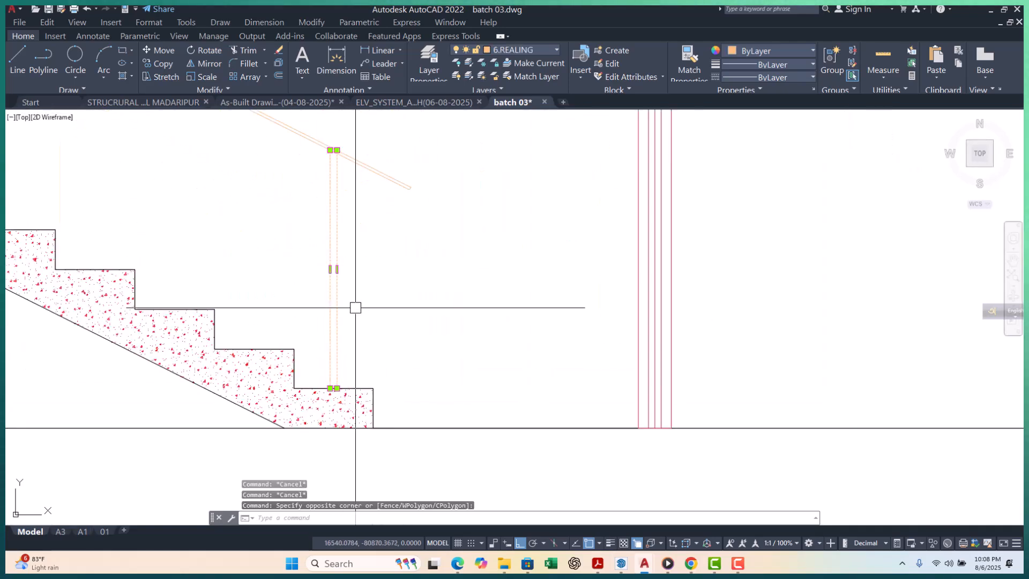
{"action": "type", "text": "p"}
{"action": "key", "text": "Return"}
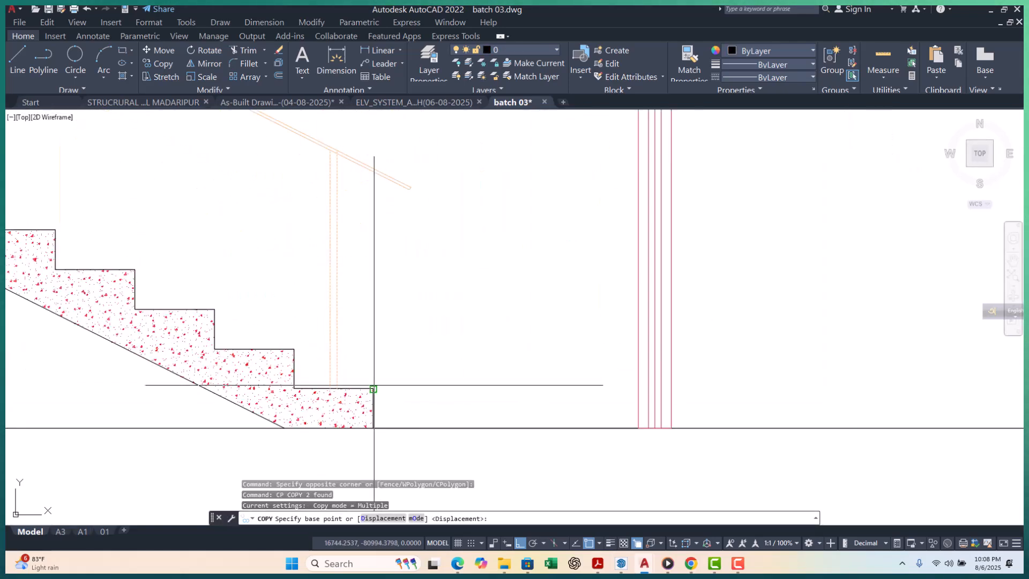
{"action": "left_click", "coordinate": [374, 388]}
{"action": "left_click", "coordinate": [292, 348]}
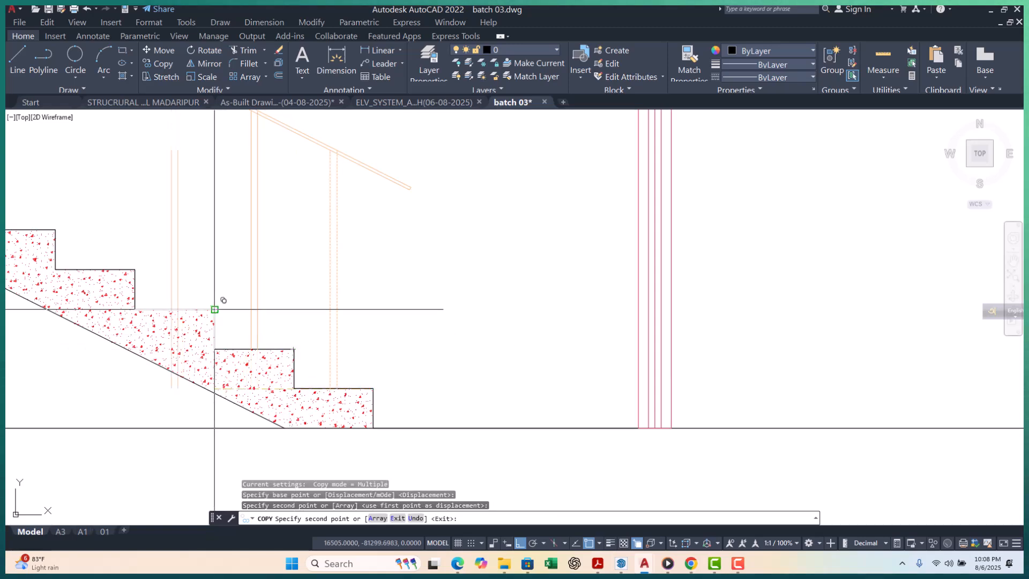
Continue copying the post pair onto each remaining tread of the lowest flight, up to the first landing
{"action": "scroll", "coordinate": [276, 333], "scroll_direction": "down", "scroll_amount": 4}
{"action": "scroll", "coordinate": [319, 387], "scroll_direction": "up", "scroll_amount": 4}
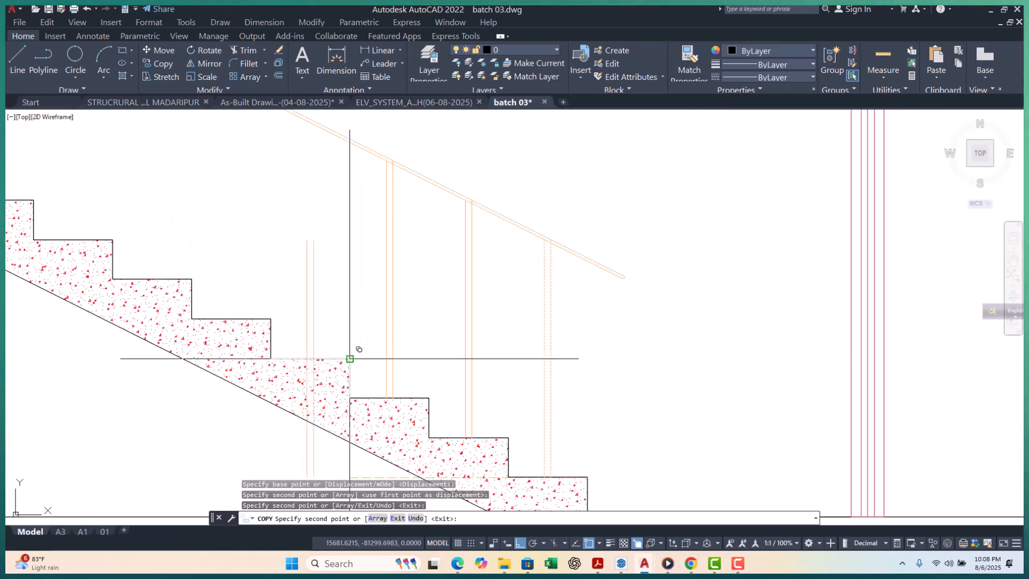
{"action": "left_click", "coordinate": [311, 354]}
{"action": "left_click", "coordinate": [270, 318]}
{"action": "middle_click_drag", "start_coordinate": [270, 319], "coordinate": [408, 387]}
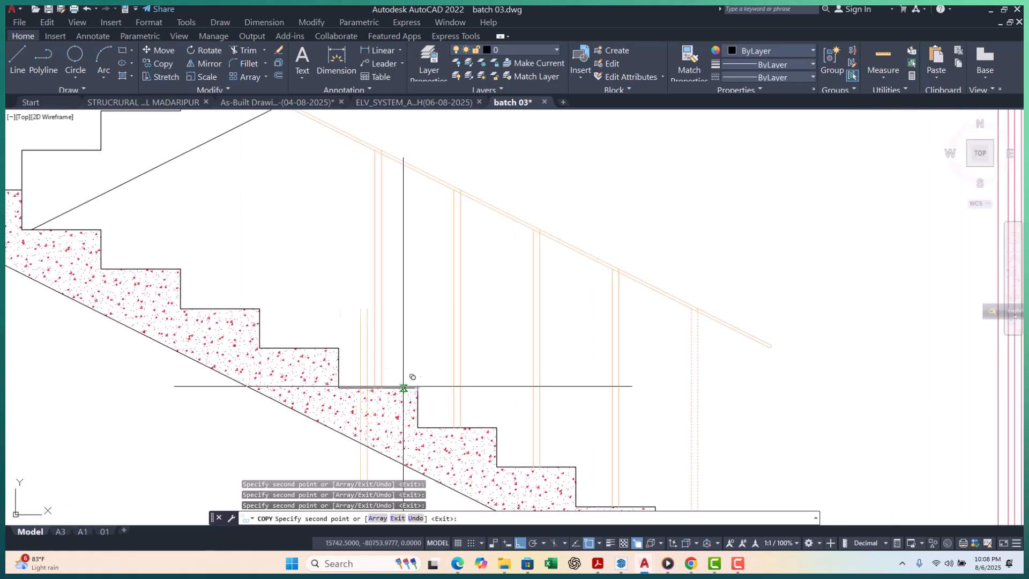
{"action": "left_click", "coordinate": [260, 308]}
{"action": "middle_click_drag", "start_coordinate": [195, 277], "coordinate": [375, 369]}
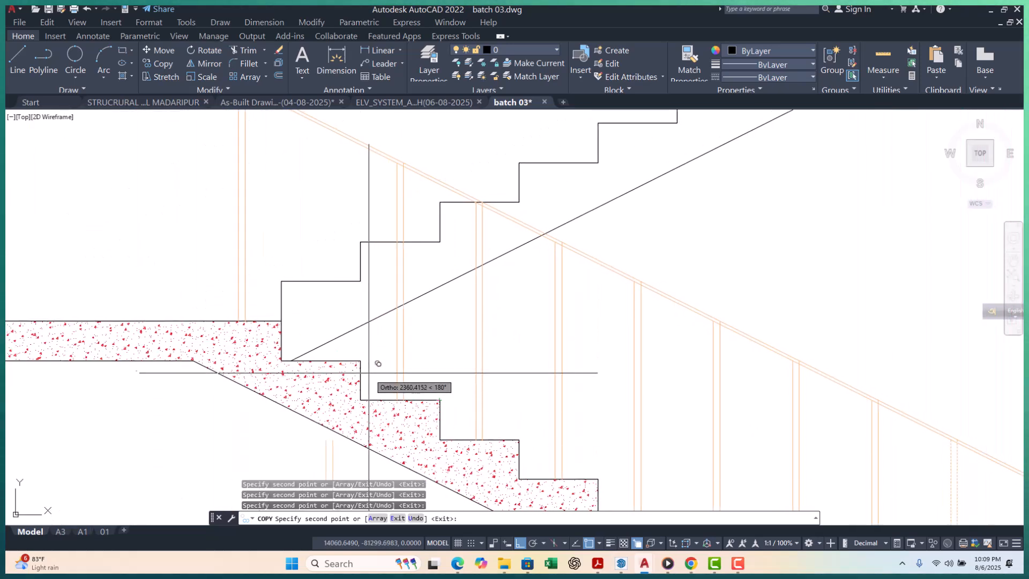
{"action": "scroll", "coordinate": [361, 361], "scroll_direction": "down", "scroll_amount": 6}
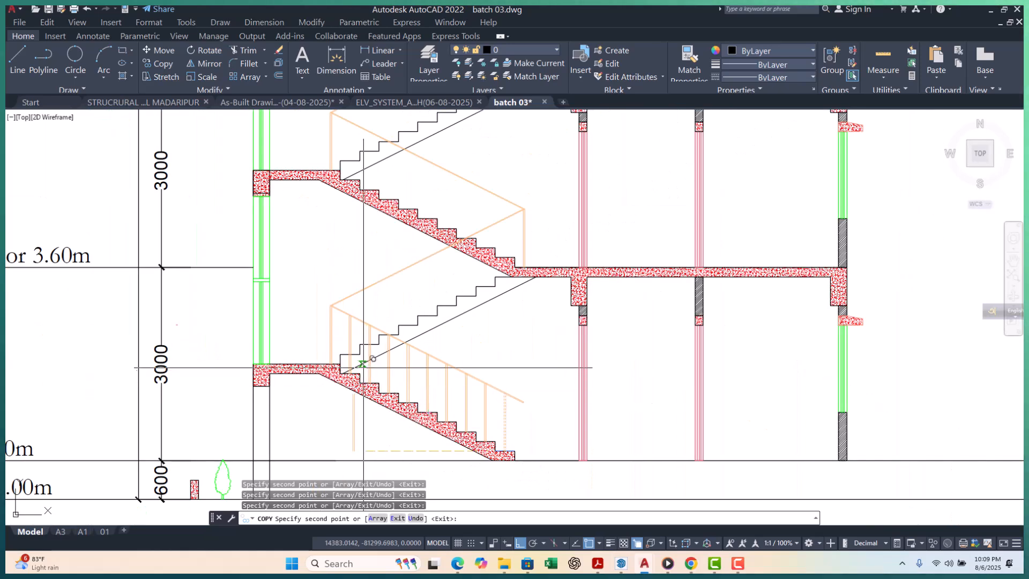
Copy the post pair onto every tread from the first landing to the 1st floor and up the next flight to the landing above
{"action": "scroll", "coordinate": [365, 362], "scroll_direction": "up", "scroll_amount": 4}
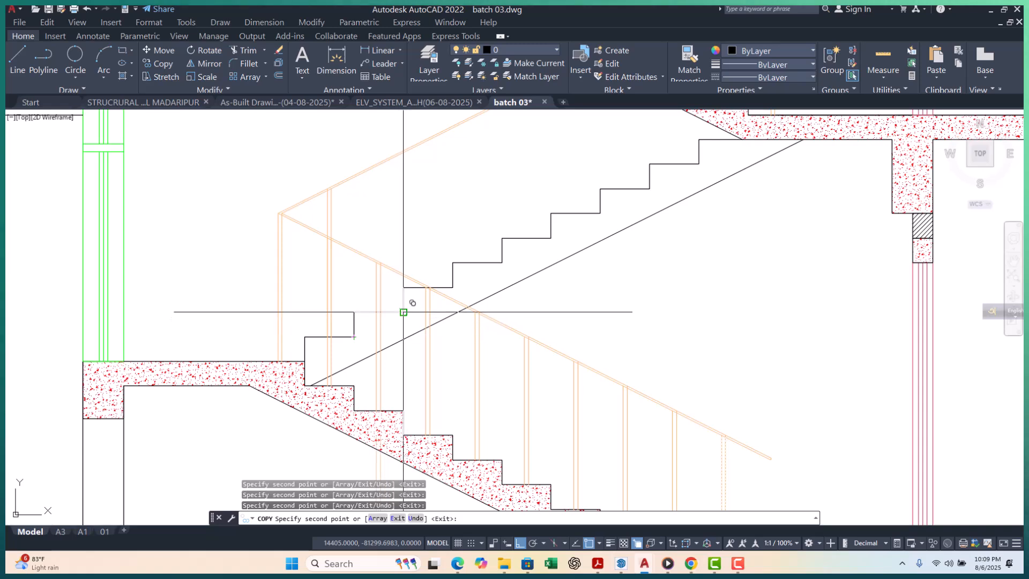
{"action": "middle_click_drag", "start_coordinate": [458, 321], "coordinate": [323, 392]}
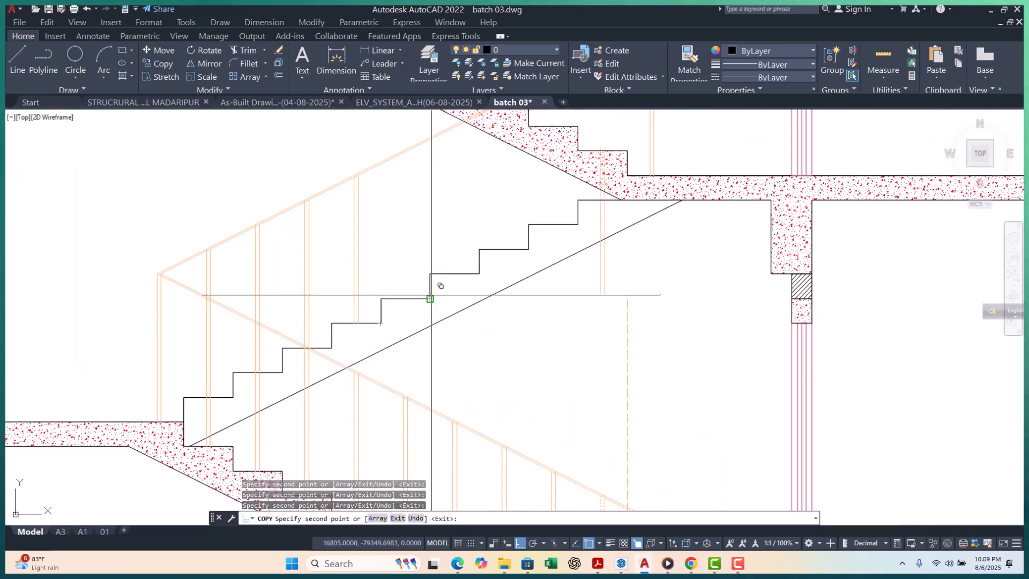
{"action": "middle_click_drag", "start_coordinate": [537, 297], "coordinate": [283, 431]}
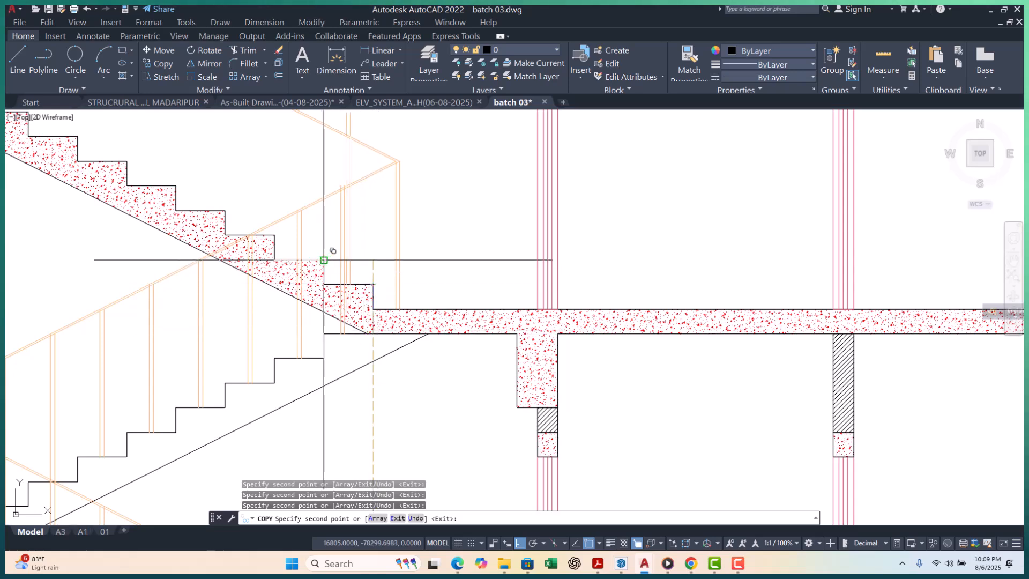
{"action": "middle_click_drag", "start_coordinate": [324, 260], "coordinate": [418, 401]}
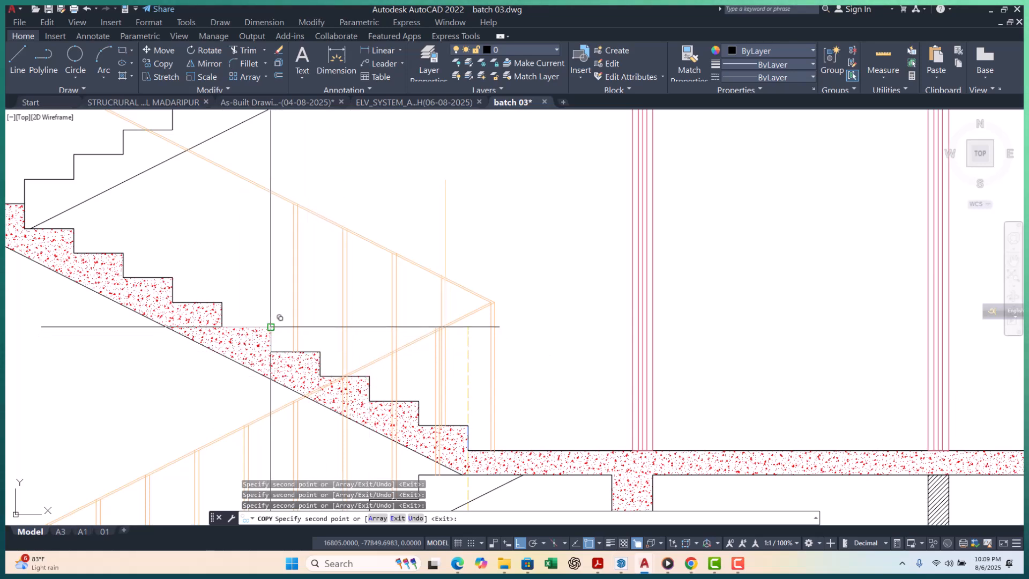
{"action": "middle_click_drag", "start_coordinate": [271, 327], "coordinate": [415, 406]}
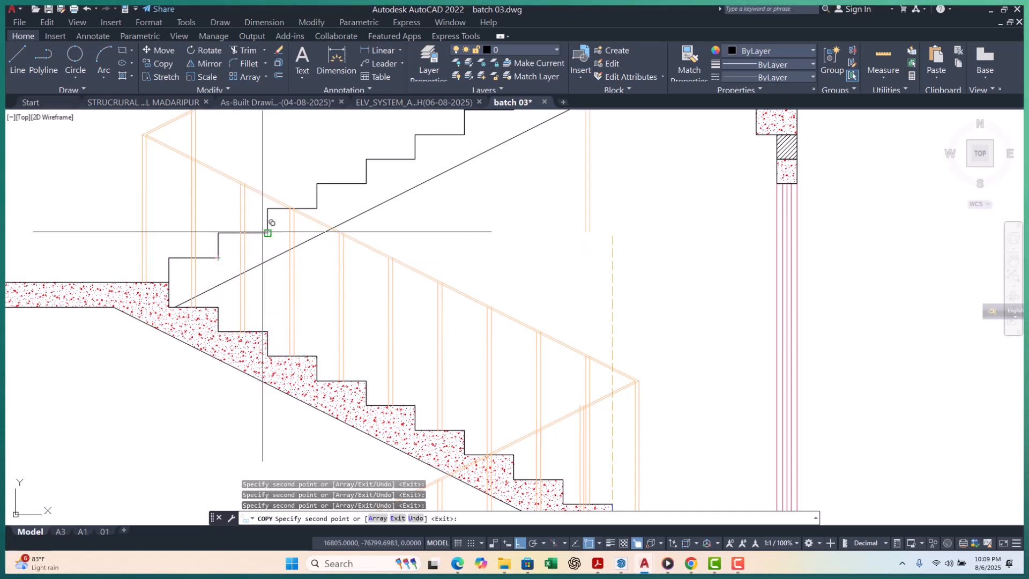
Copy the post pair onto every tread of the outlined flight rising from the landing above the 1st floor to the next floor slab
{"action": "middle_click_drag", "start_coordinate": [308, 212], "coordinate": [267, 300]}
{"action": "scroll", "coordinate": [267, 300], "scroll_direction": "up", "scroll_amount": 3}
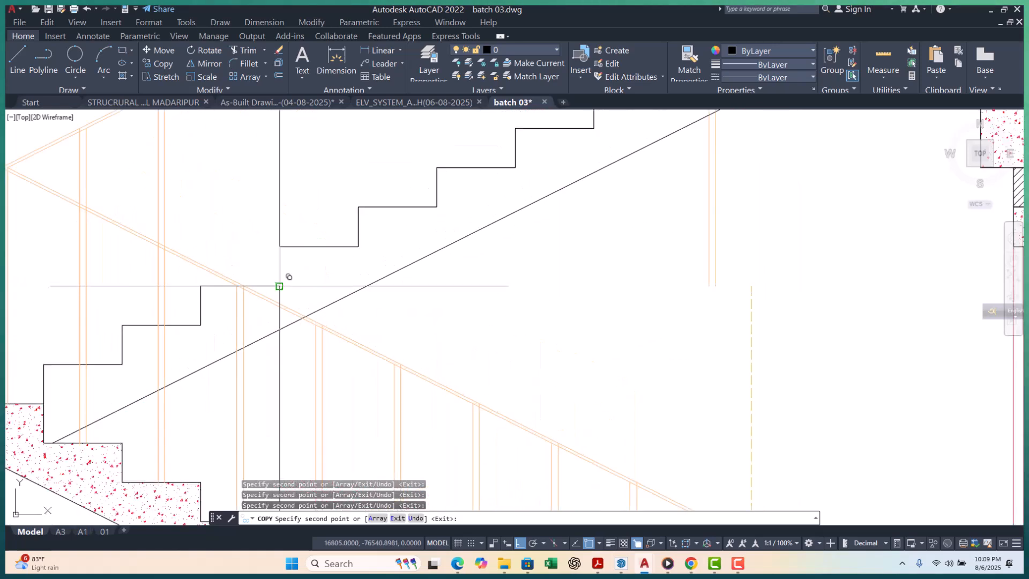
{"action": "mouse_move", "coordinate": [361, 241]}
{"action": "middle_mouse_down"}
{"action": "mouse_move", "coordinate": [376, 249]}
{"action": "mouse_move", "coordinate": [294, 405]}
{"action": "middle_mouse_up"}
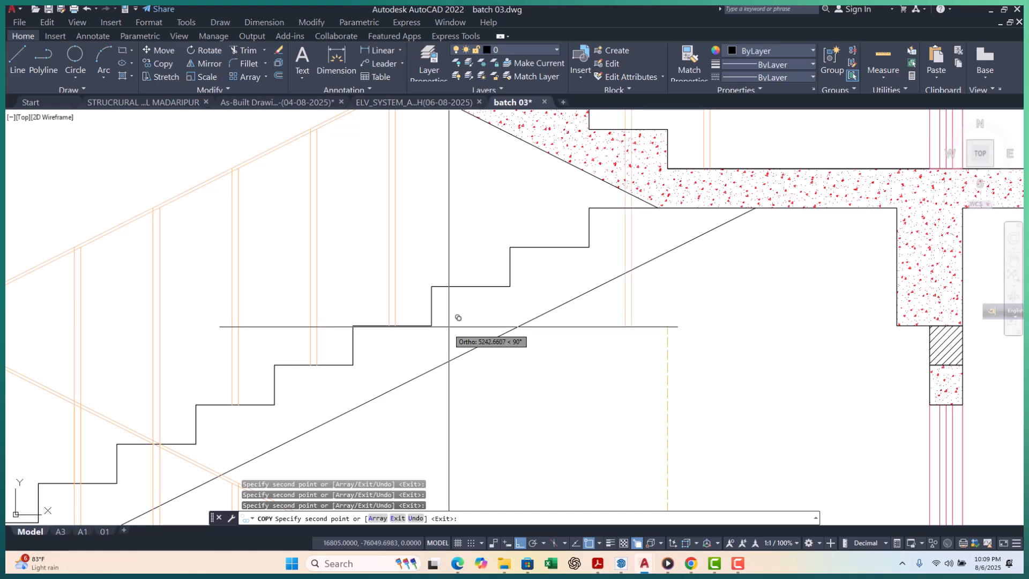
{"action": "middle_click_drag", "start_coordinate": [461, 318], "coordinate": [313, 413]}
{"action": "middle_click_drag", "start_coordinate": [384, 374], "coordinate": [228, 445]}
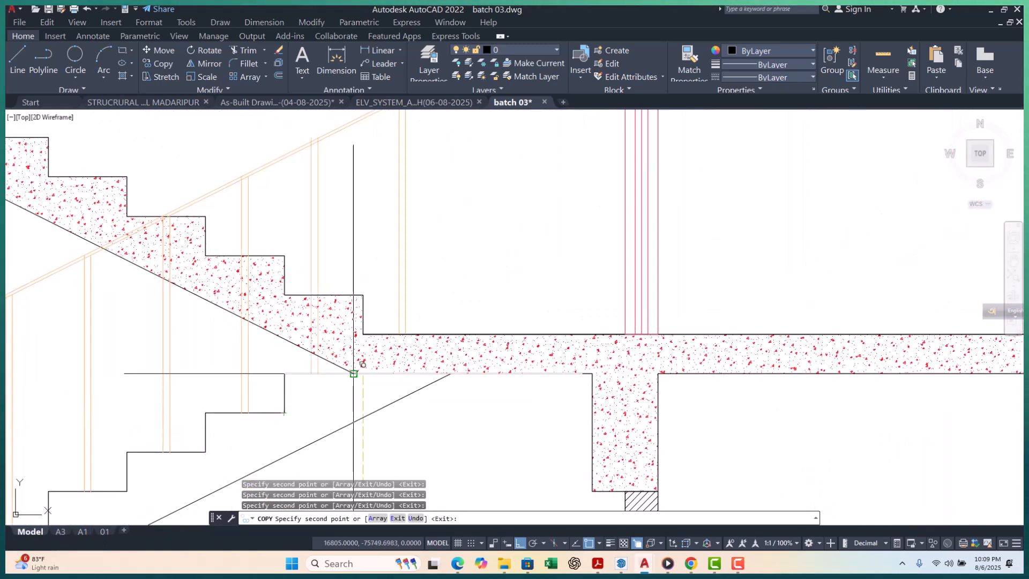
Copy the post pair onto the treads of the hatched flight starting two storeys above plinth level, up to its landing
{"action": "middle_click_drag", "start_coordinate": [353, 374], "coordinate": [262, 466]}
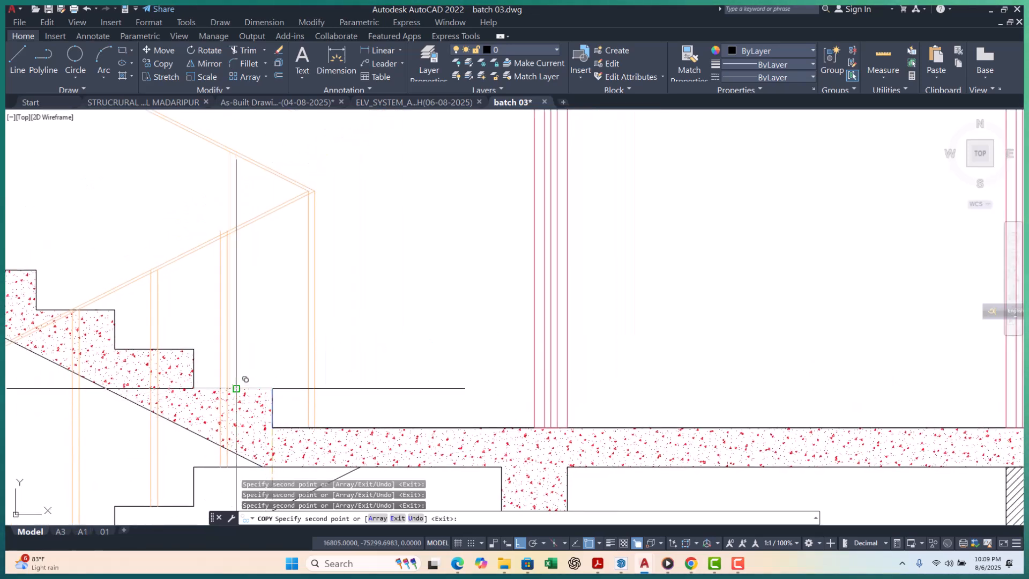
{"action": "middle_click_drag", "start_coordinate": [266, 369], "coordinate": [349, 414]}
{"action": "middle_click_drag", "start_coordinate": [196, 355], "coordinate": [272, 357]}
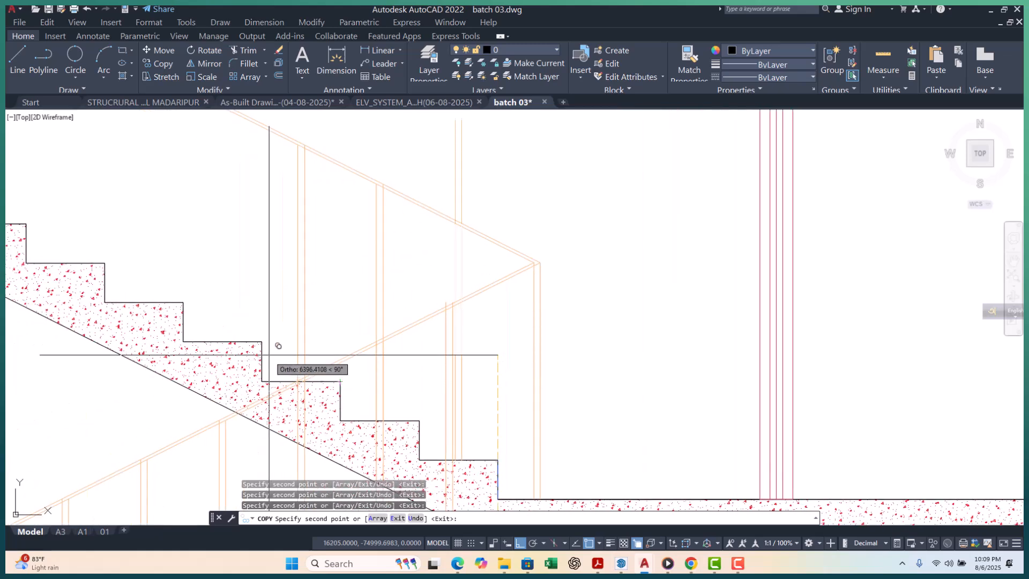
{"action": "middle_click_drag", "start_coordinate": [183, 303], "coordinate": [452, 425]}
{"action": "left_click", "coordinate": [171, 290]}
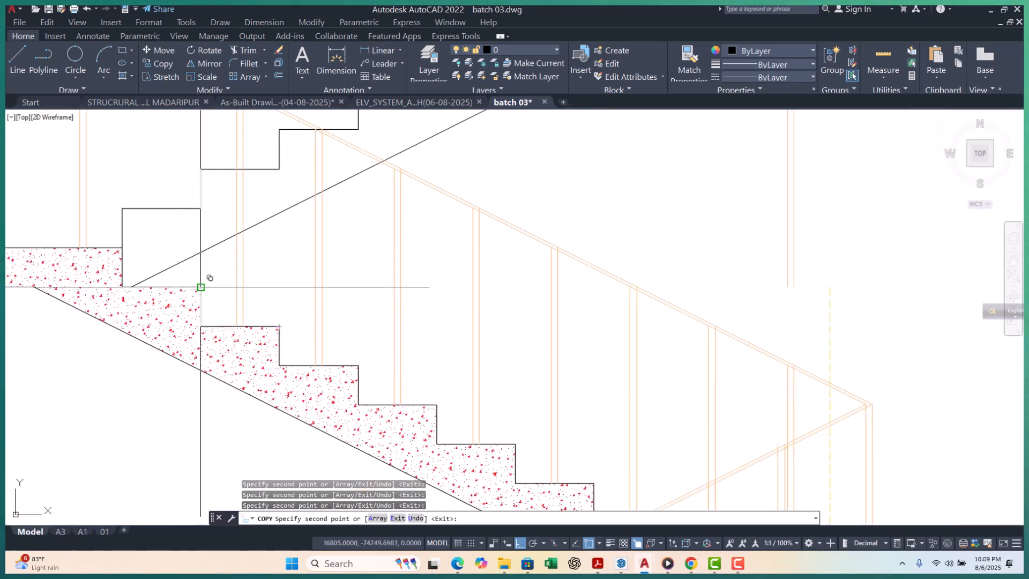
Copy the post pair onto every tread of the outlined flight from that landing up to the third floor slab above plinth level
{"action": "middle_click_drag", "start_coordinate": [219, 293], "coordinate": [281, 393]}
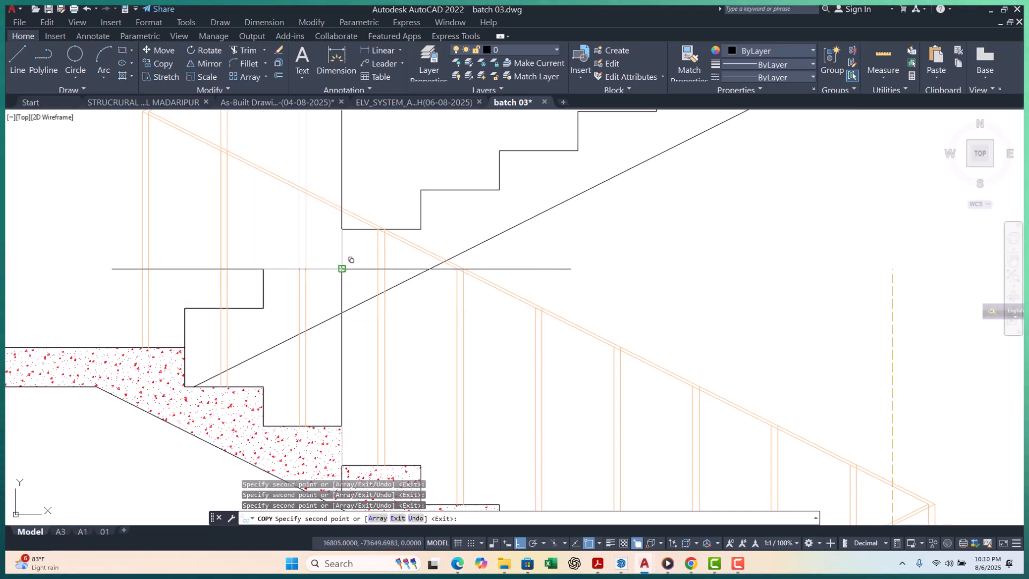
{"action": "scroll", "coordinate": [346, 263], "scroll_direction": "down", "scroll_amount": 5}
{"action": "scroll", "coordinate": [257, 322], "scroll_direction": "up", "scroll_amount": 7}
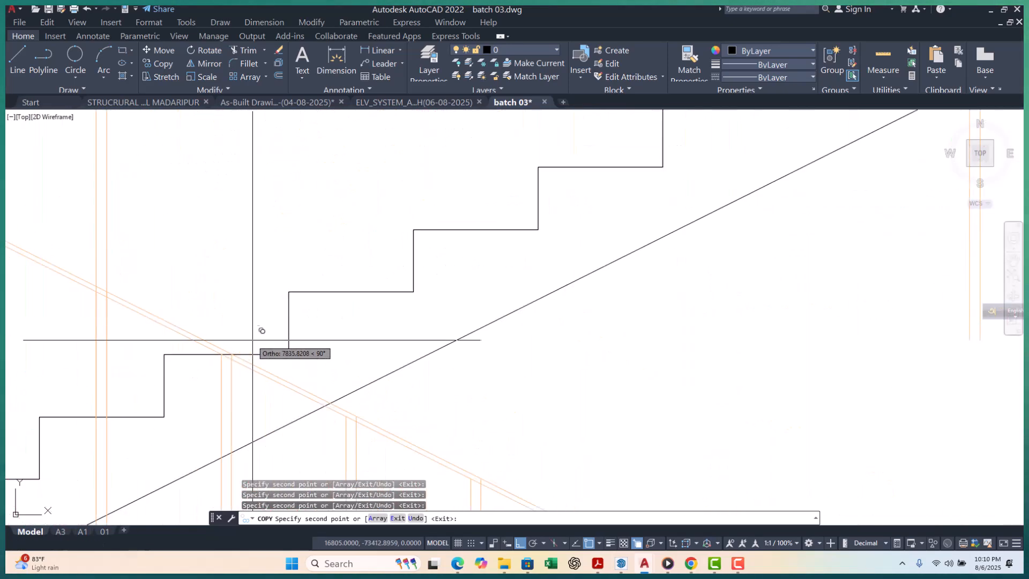
{"action": "scroll", "coordinate": [285, 340], "scroll_direction": "down", "scroll_amount": 1}
{"action": "scroll", "coordinate": [284, 338], "scroll_direction": "up", "scroll_amount": 2}
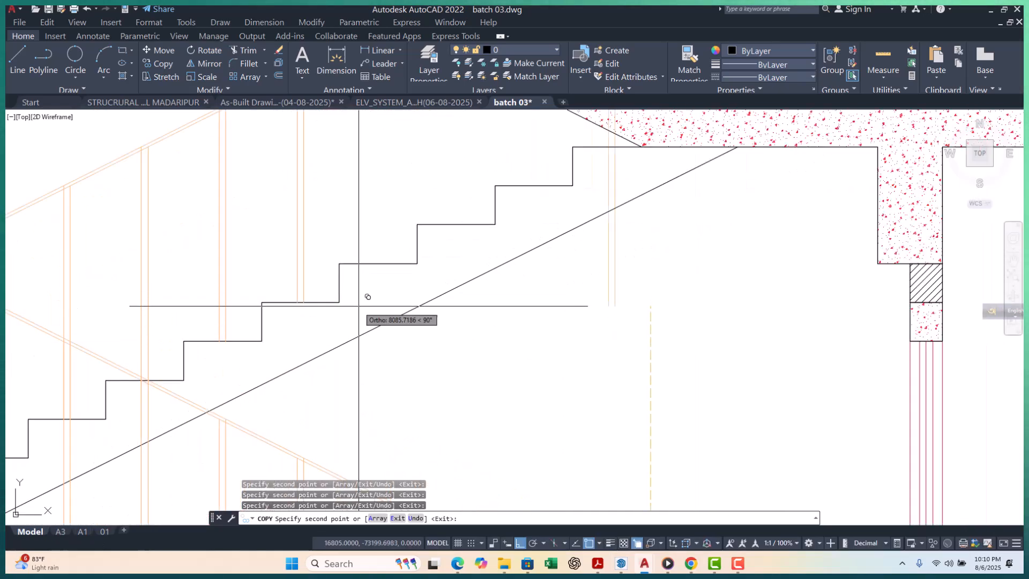
{"action": "middle_click_drag", "start_coordinate": [367, 296], "coordinate": [291, 354]}
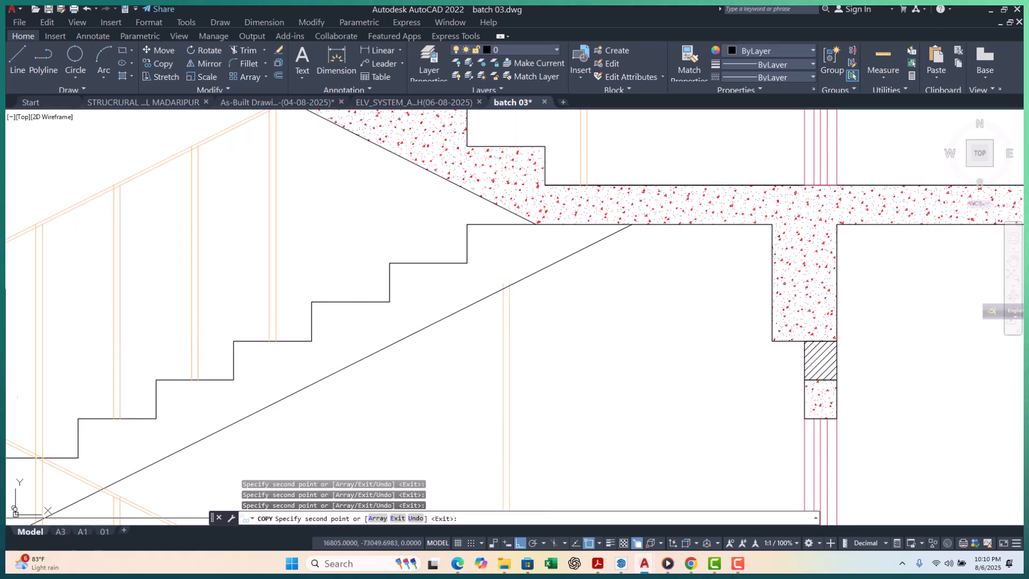
{"action": "scroll", "coordinate": [395, 313], "scroll_direction": "up", "scroll_amount": 2}
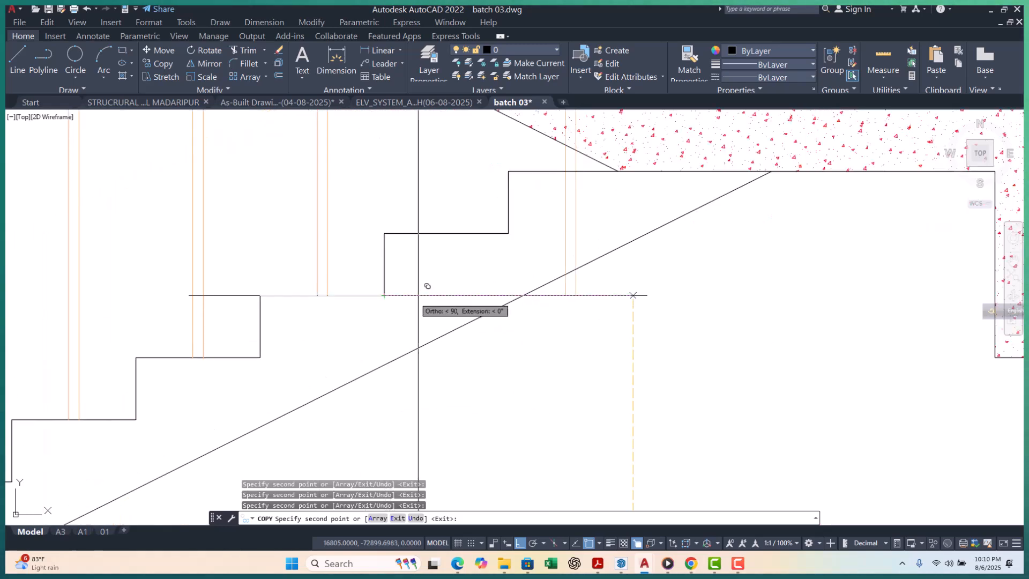
{"action": "middle_click_drag", "start_coordinate": [412, 297], "coordinate": [249, 363]}
{"action": "left_click", "coordinate": [346, 299]}
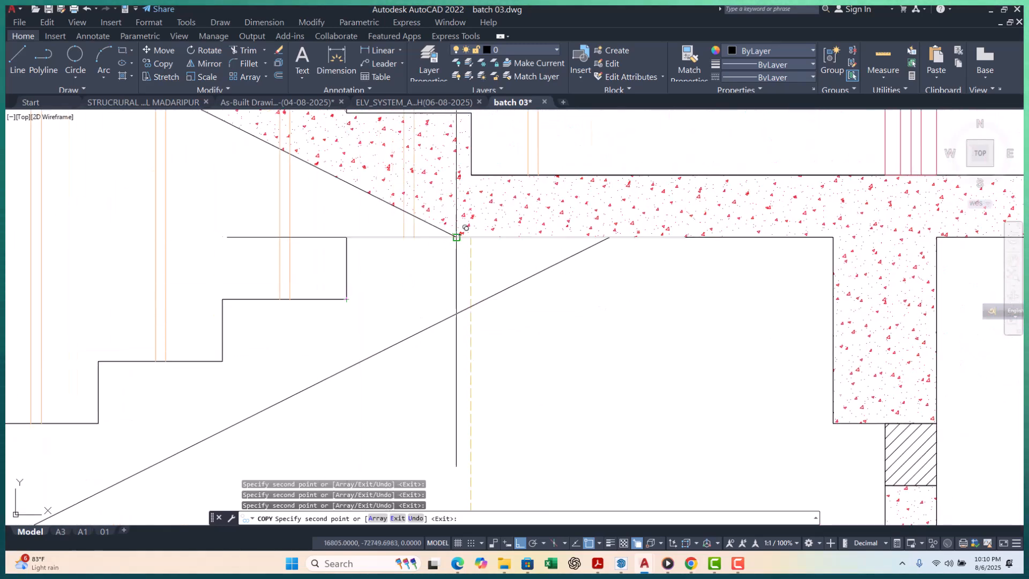
{"action": "left_click", "coordinate": [456, 237]}
Copy the post pair onto each tread of the topmost hatched flight, from its floor slab up to the highest landing
{"action": "scroll", "coordinate": [358, 306], "scroll_direction": "down", "scroll_amount": 2}
{"action": "scroll", "coordinate": [411, 228], "scroll_direction": "up", "scroll_amount": 1}
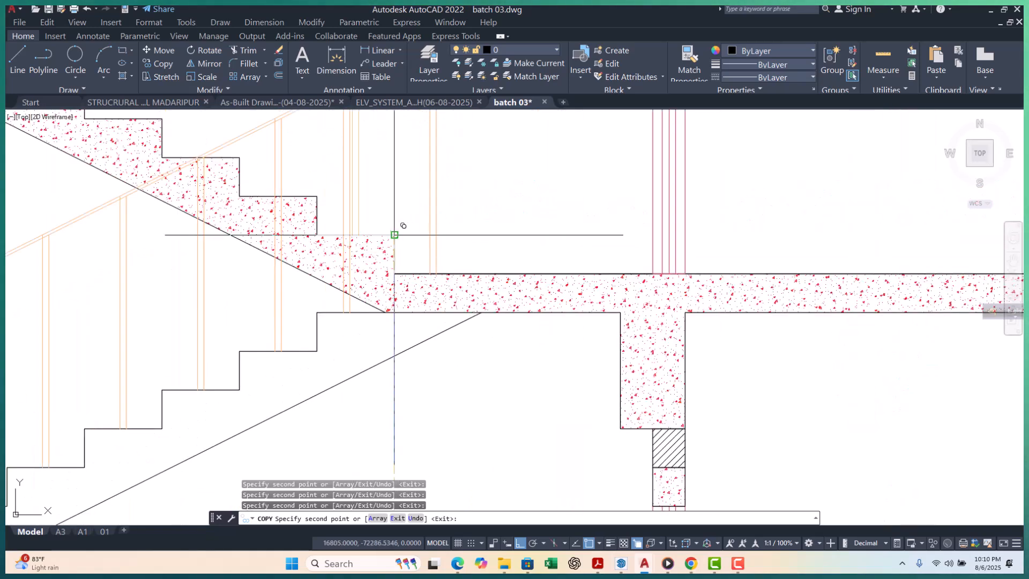
{"action": "scroll", "coordinate": [380, 267], "scroll_direction": "down", "scroll_amount": 4}
{"action": "scroll", "coordinate": [328, 274], "scroll_direction": "up", "scroll_amount": 3}
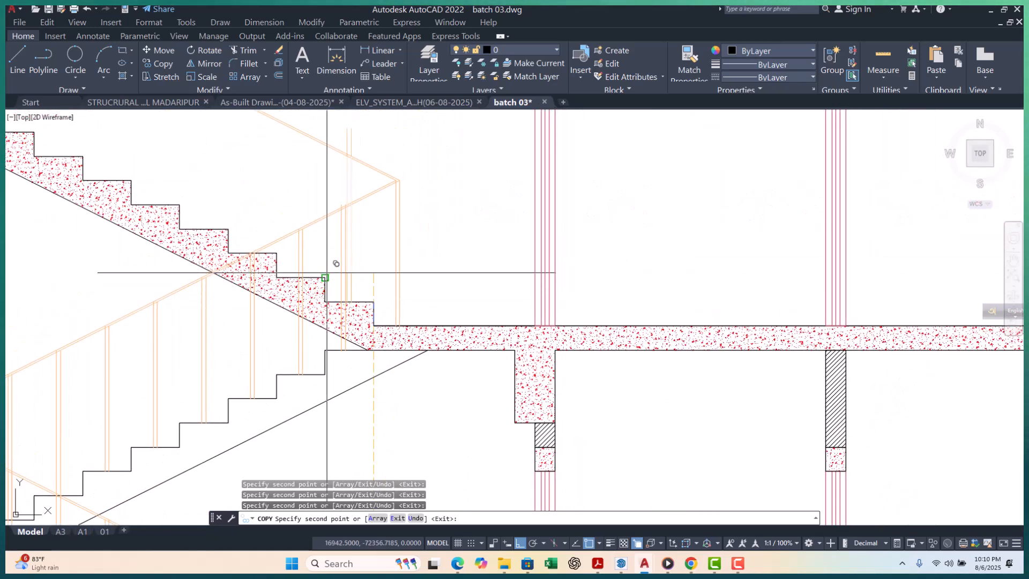
{"action": "scroll", "coordinate": [334, 266], "scroll_direction": "up", "scroll_amount": 3}
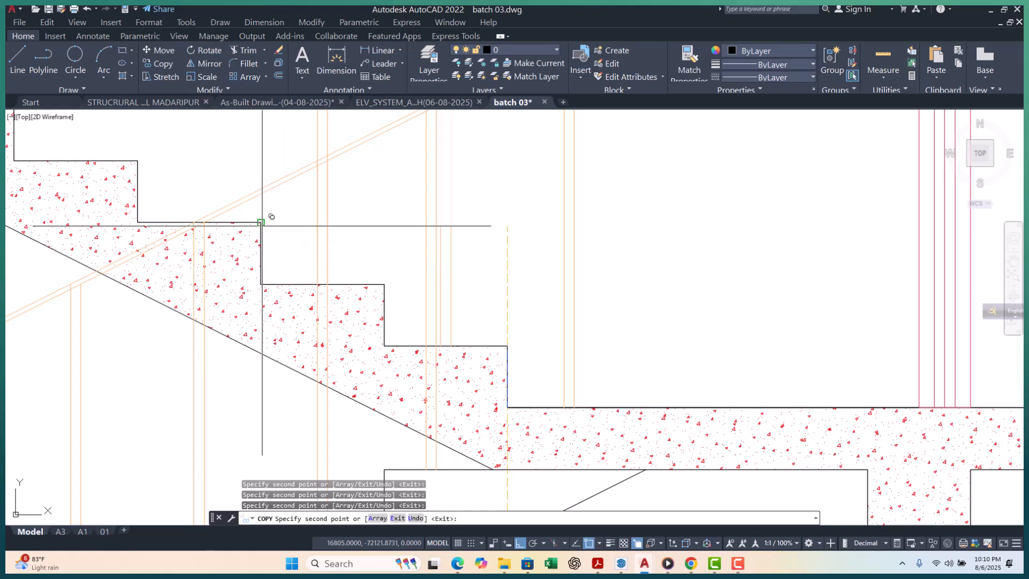
{"action": "scroll", "coordinate": [262, 225], "scroll_direction": "down", "scroll_amount": 3}
{"action": "scroll", "coordinate": [280, 253], "scroll_direction": "up", "scroll_amount": 3}
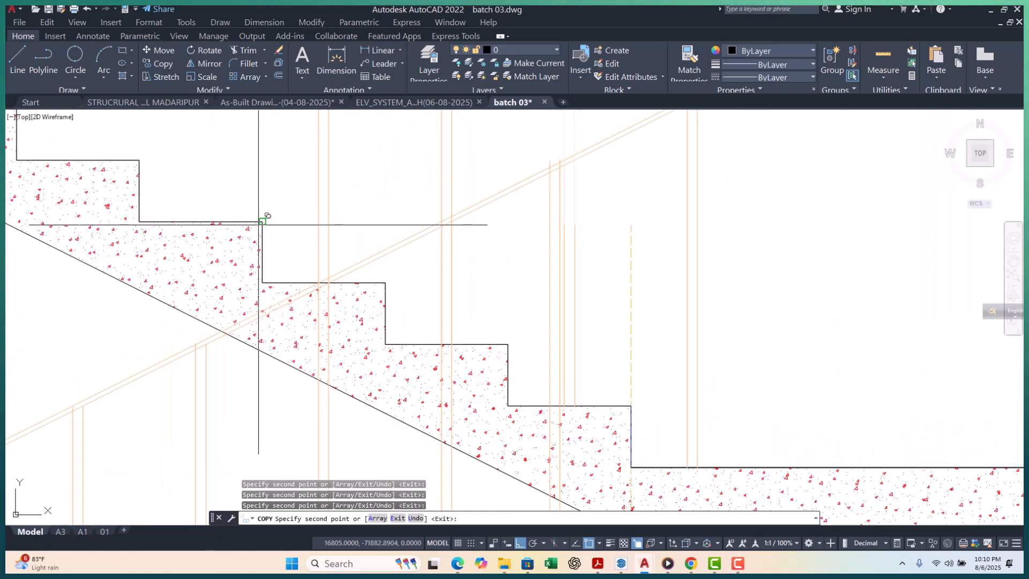
{"action": "scroll", "coordinate": [290, 239], "scroll_direction": "down", "scroll_amount": 3}
{"action": "scroll", "coordinate": [298, 308], "scroll_direction": "up", "scroll_amount": 1}
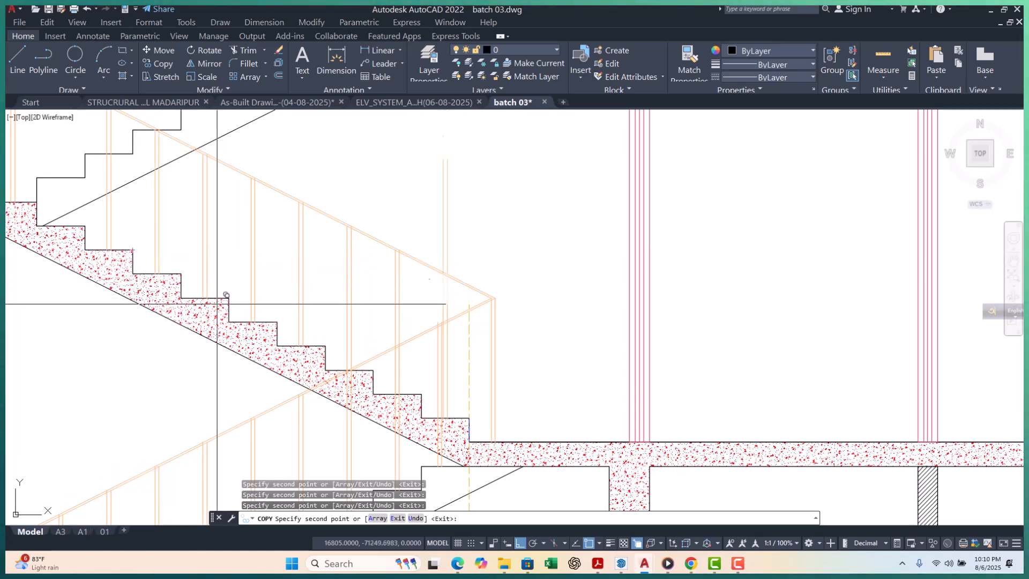
{"action": "scroll", "coordinate": [115, 258], "scroll_direction": "down", "scroll_amount": 3}
{"action": "scroll", "coordinate": [115, 258], "scroll_direction": "up", "scroll_amount": 4}
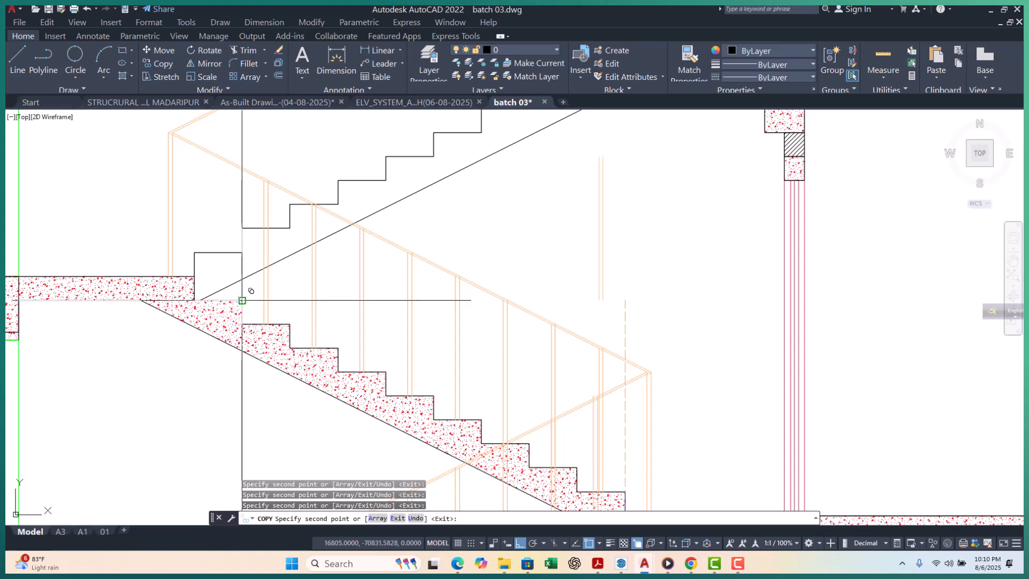
Copy the post pair onto the treads of the topmost outlined flight, up to the roof floor slab
{"action": "scroll", "coordinate": [269, 305], "scroll_direction": "down", "scroll_amount": 4}
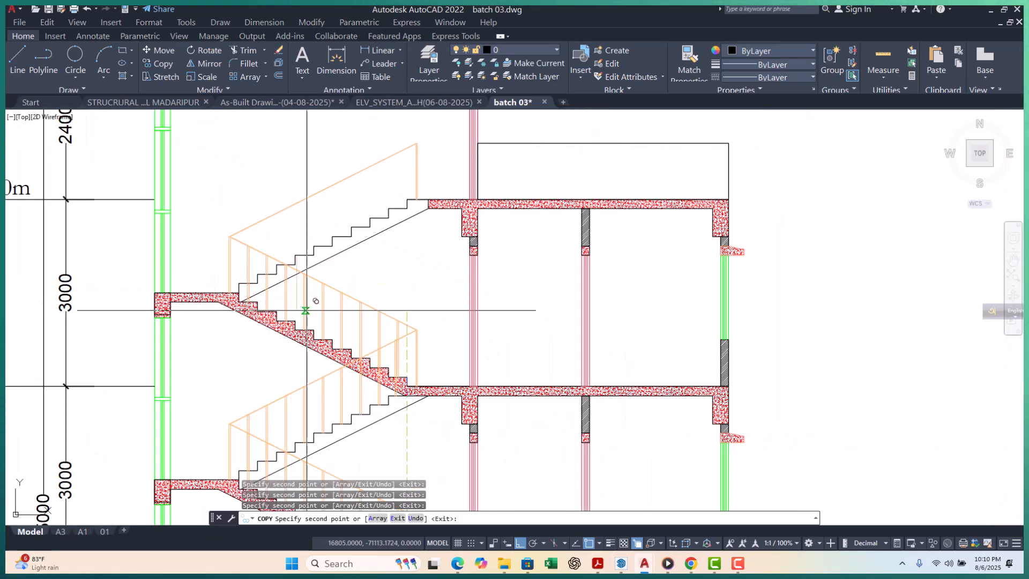
{"action": "scroll", "coordinate": [263, 279], "scroll_direction": "up", "scroll_amount": 3}
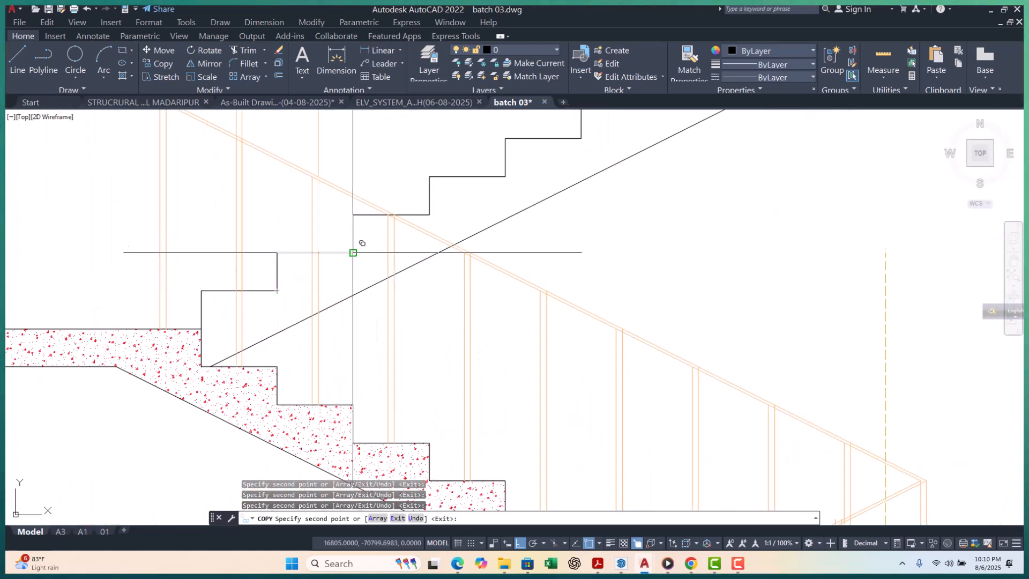
{"action": "middle_click_drag", "start_coordinate": [410, 231], "coordinate": [306, 285]}
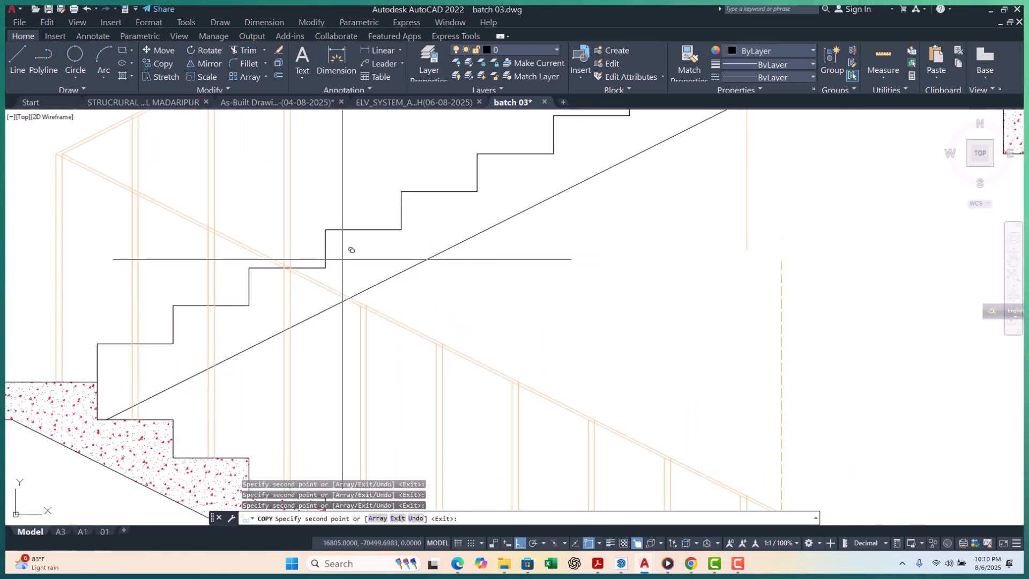
{"action": "left_click", "coordinate": [401, 229]}
{"action": "middle_click_drag", "start_coordinate": [403, 242], "coordinate": [282, 335]}
{"action": "left_click", "coordinate": [359, 285]}
{"action": "middle_click_drag", "start_coordinate": [466, 236], "coordinate": [297, 343]}
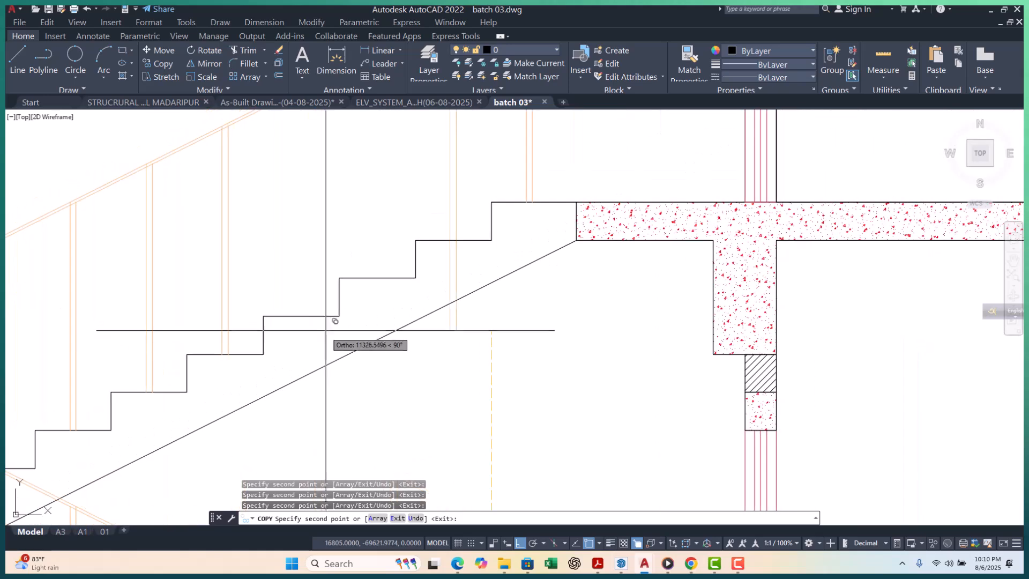
{"action": "left_click", "coordinate": [415, 278]}
{"action": "middle_click_drag", "start_coordinate": [460, 268], "coordinate": [352, 322]}
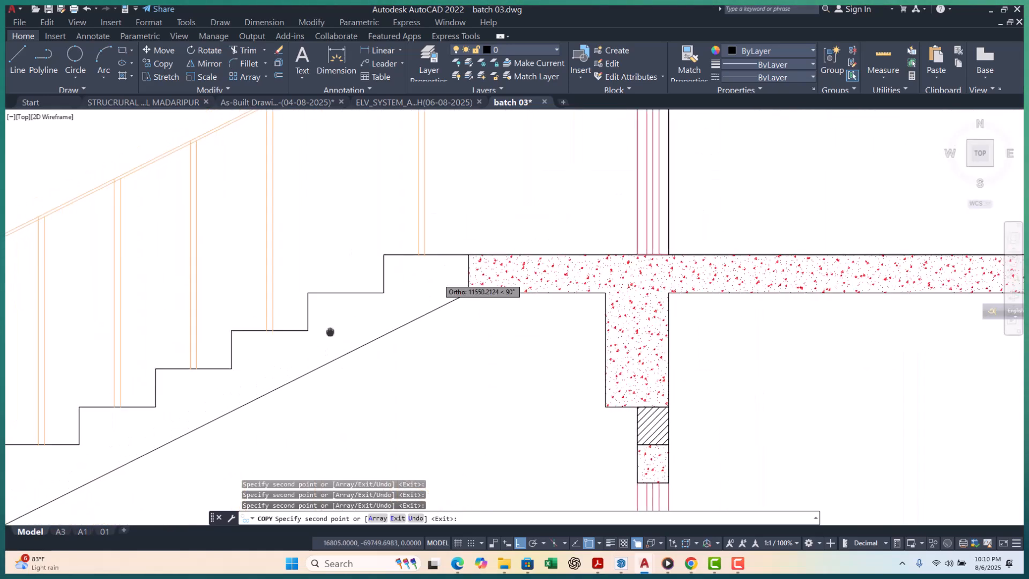
{"action": "scroll", "coordinate": [384, 293], "scroll_direction": "down", "scroll_amount": 4}
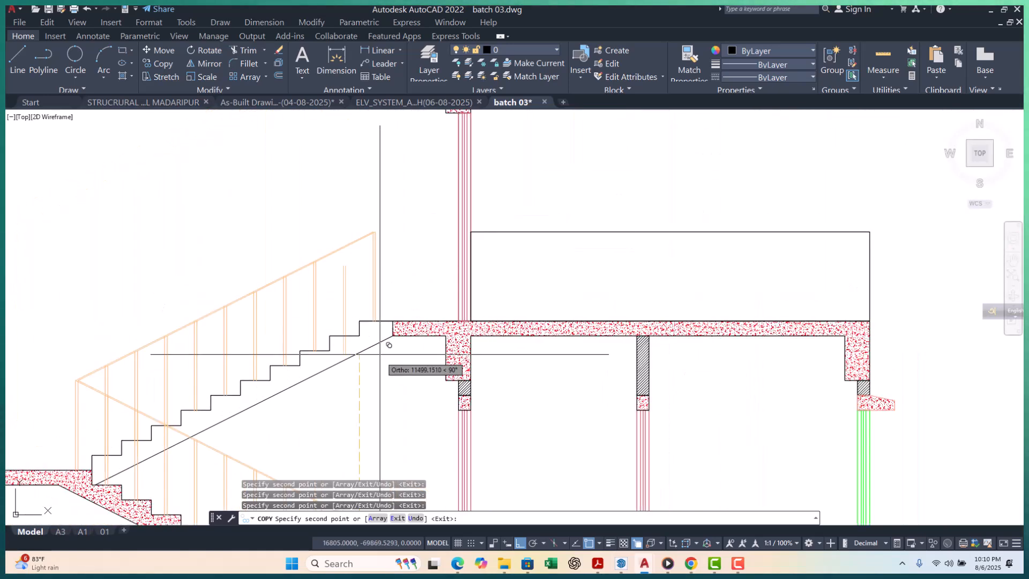
{"action": "key", "text": "Escape"}
{"action": "key", "text": "Escape"}
{"action": "key", "text": "Escape"}
{"action": "scroll", "coordinate": [356, 321], "scroll_direction": "down", "scroll_amount": 5}
{"action": "scroll", "coordinate": [370, 273], "scroll_direction": "up", "scroll_amount": 7}
{"action": "key", "text": "Escape"}
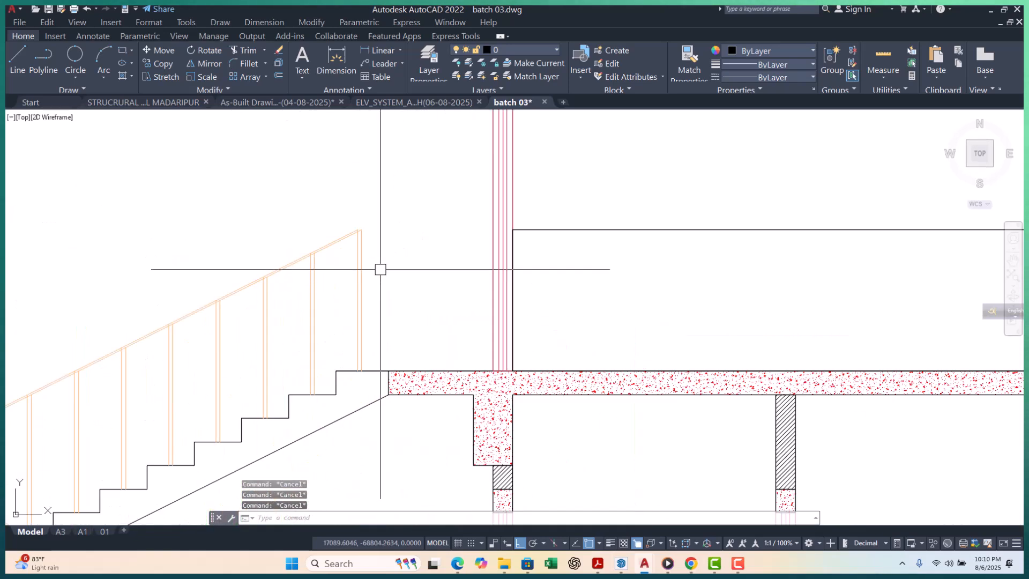
Draw horizontal polylines from the two upper corners of the last post to the wall at roof level
{"action": "type", "text": "PL"}
{"action": "key", "text": "Return"}
{"action": "scroll", "coordinate": [365, 244], "scroll_direction": "up", "scroll_amount": 2}
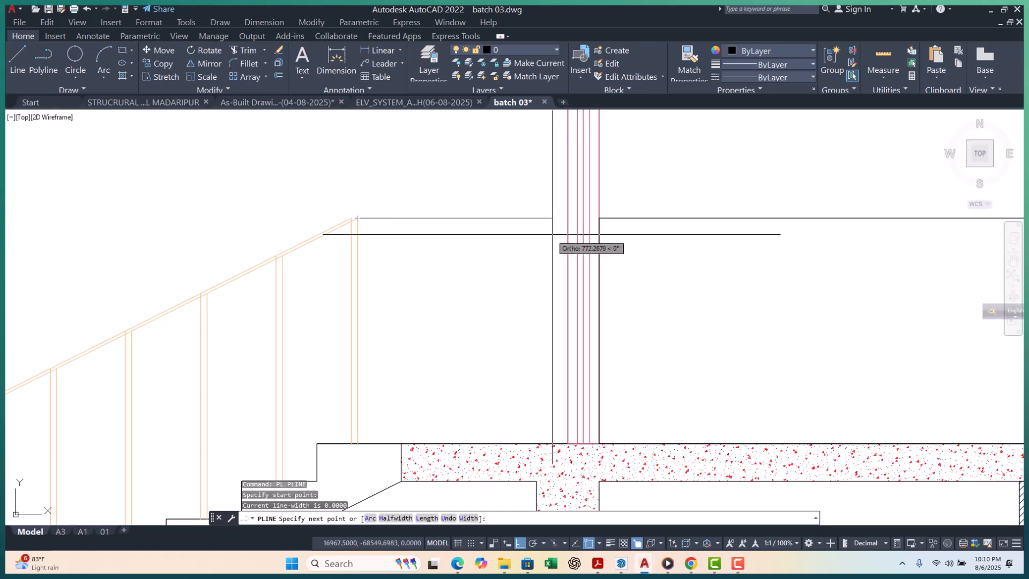
{"action": "key", "text": "Escape"}
{"action": "key", "text": "Return"}
{"action": "scroll", "coordinate": [425, 220], "scroll_direction": "up", "scroll_amount": 2}
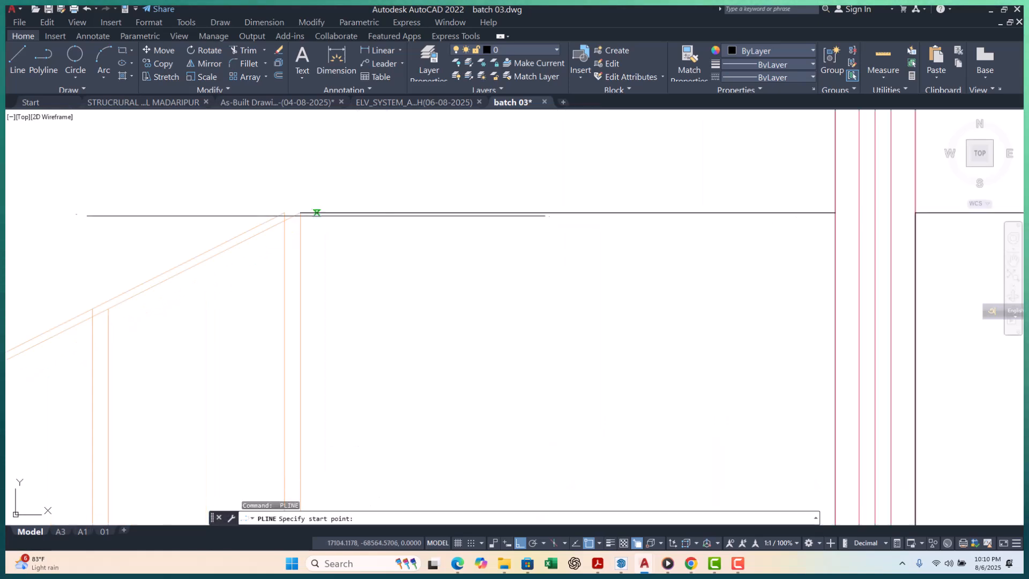
{"action": "left_click", "coordinate": [284, 213]}
{"action": "left_click", "coordinate": [835, 213]}
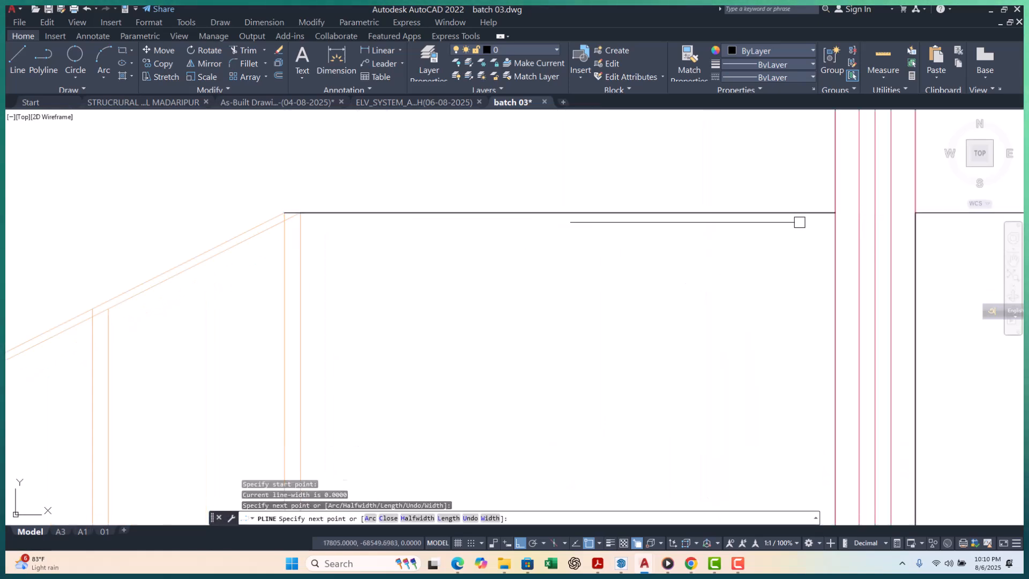
{"action": "key", "text": "Escape"}
{"action": "key", "text": "Escape"}
{"action": "key", "text": "Escape"}
{"action": "key", "text": "Escape"}
Offset the horizontal rail line at roof level 25 downward
{"action": "type", "text": "o"}
{"action": "key", "text": "Return"}
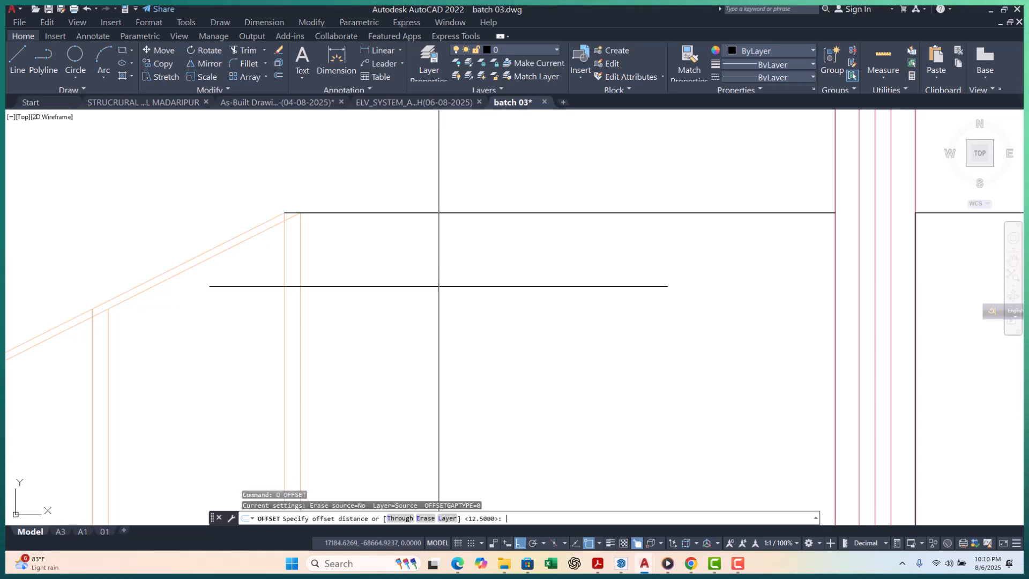
{"action": "type", "text": "25"}
{"action": "key", "text": "Return"}
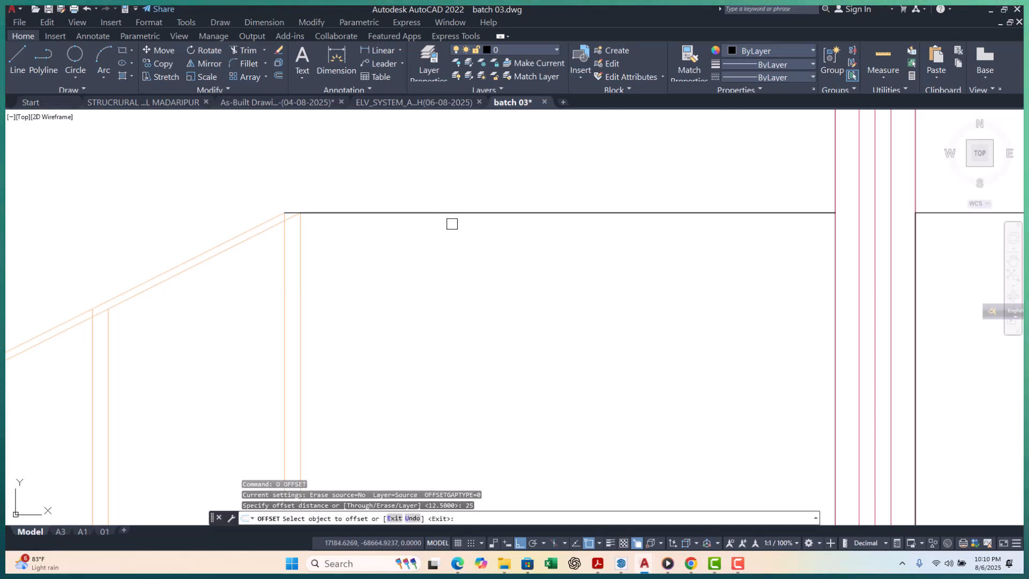
{"action": "left_click", "coordinate": [461, 211]}
{"action": "left_click", "coordinate": [446, 239]}
{"action": "key", "text": "Escape"}
{"action": "key", "text": "Escape"}
{"action": "key", "text": "Escape"}
{"action": "key", "text": "Escape"}
Erase the duplicate upper rail line and stretch the remaining one to the post's outer corner at the stair side
{"action": "scroll", "coordinate": [302, 214], "scroll_direction": "up", "scroll_amount": 3}
{"action": "left_click", "coordinate": [264, 211]}
{"action": "type", "text": "e"}
{"action": "key", "text": "Return"}
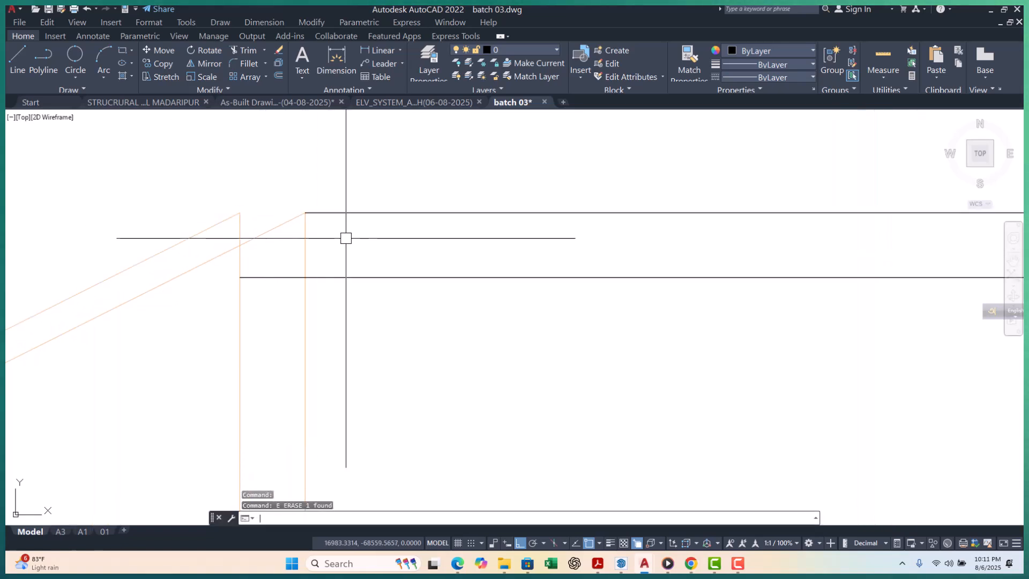
{"action": "left_click", "coordinate": [303, 212]}
{"action": "left_click", "coordinate": [304, 213]}
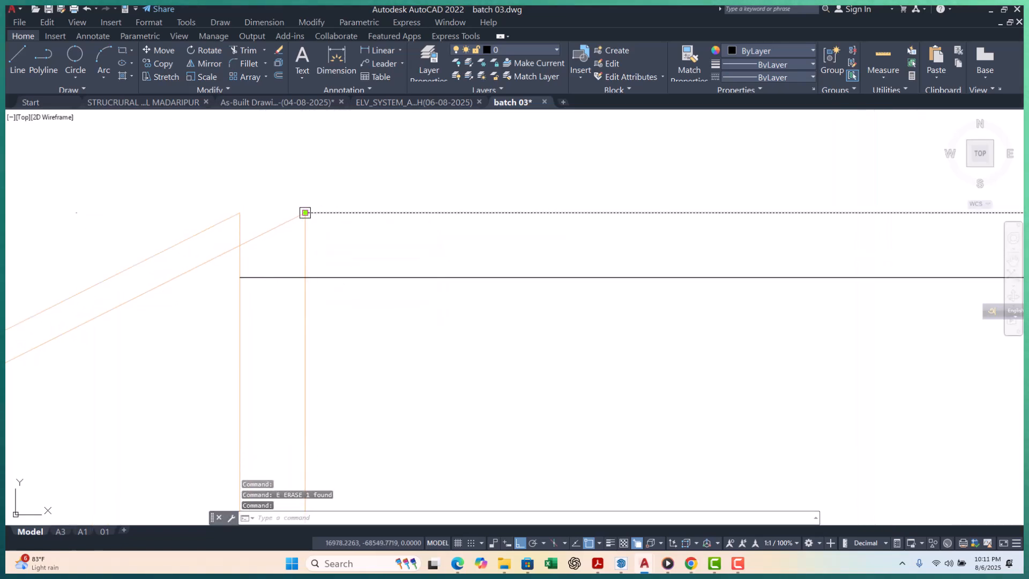
{"action": "left_click", "coordinate": [305, 213]}
{"action": "left_click", "coordinate": [240, 213]}
{"action": "key", "text": "Escape"}
{"action": "scroll", "coordinate": [330, 248], "scroll_direction": "down", "scroll_amount": 3}
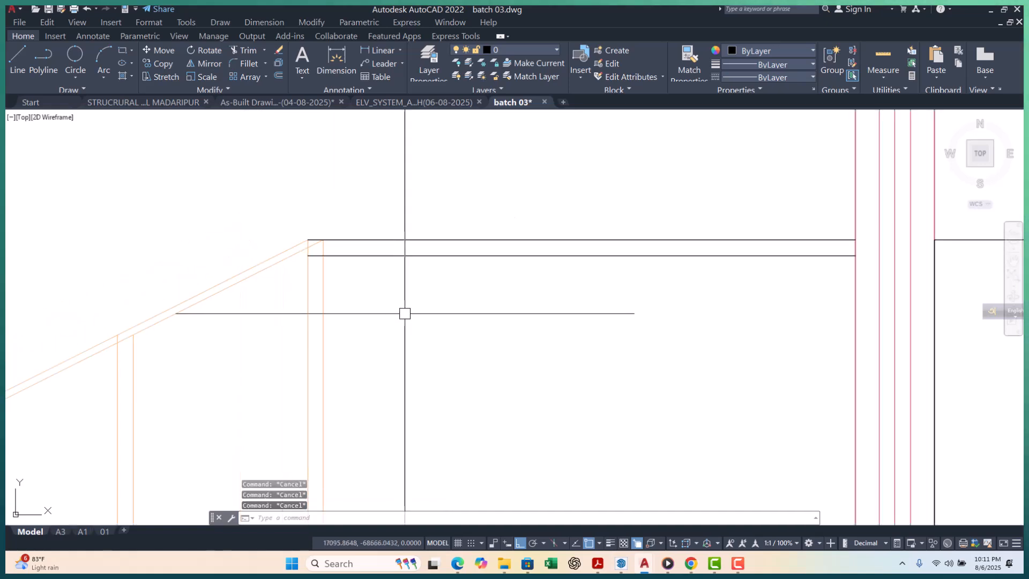
Match the properties of the sloping handrail onto both horizontal rail lines at roof level
{"action": "type", "text": "ma"}
{"action": "key", "text": "Return"}
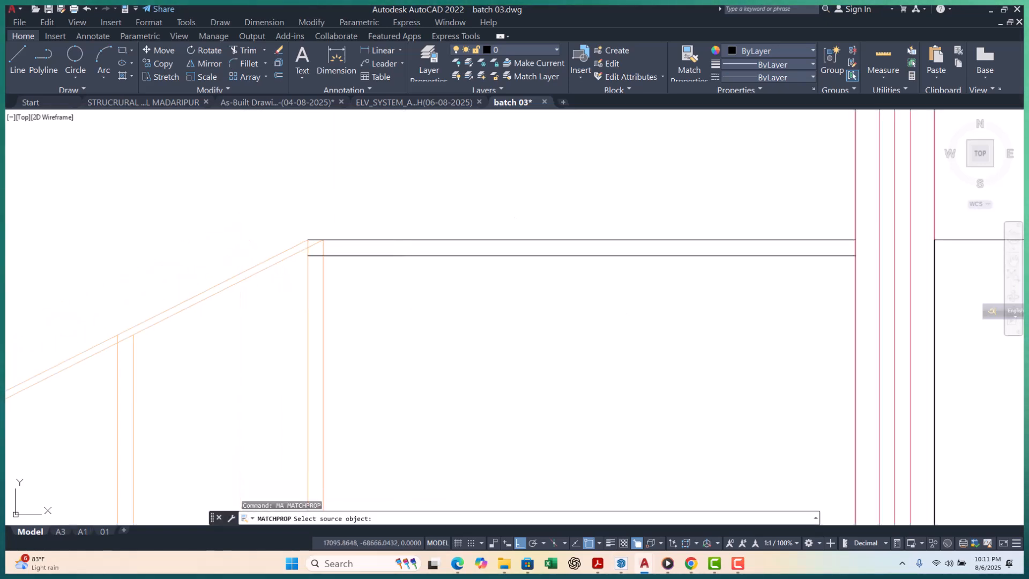
{"action": "left_click", "coordinate": [262, 275]}
{"action": "left_click", "coordinate": [441, 211]}
{"action": "left_click", "coordinate": [376, 292]}
{"action": "key", "text": "Escape"}
{"action": "scroll", "coordinate": [376, 292], "scroll_direction": "down", "scroll_amount": 4}
{"action": "key", "text": "Escape"}
Copy the last post pair of the top flight to the wall end of the horizontal rail
{"action": "left_click", "coordinate": [382, 306]}
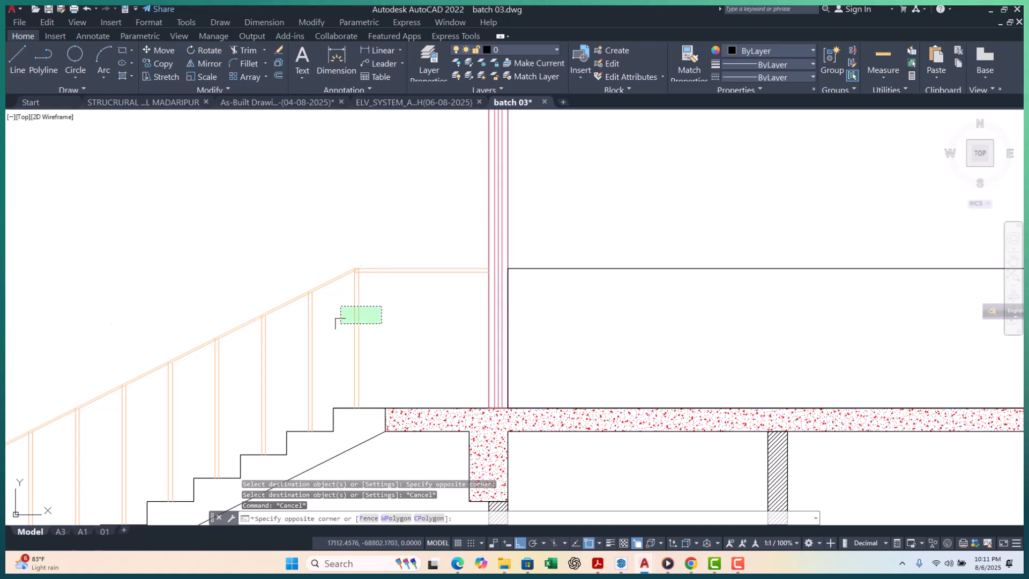
{"action": "left_click", "coordinate": [341, 324]}
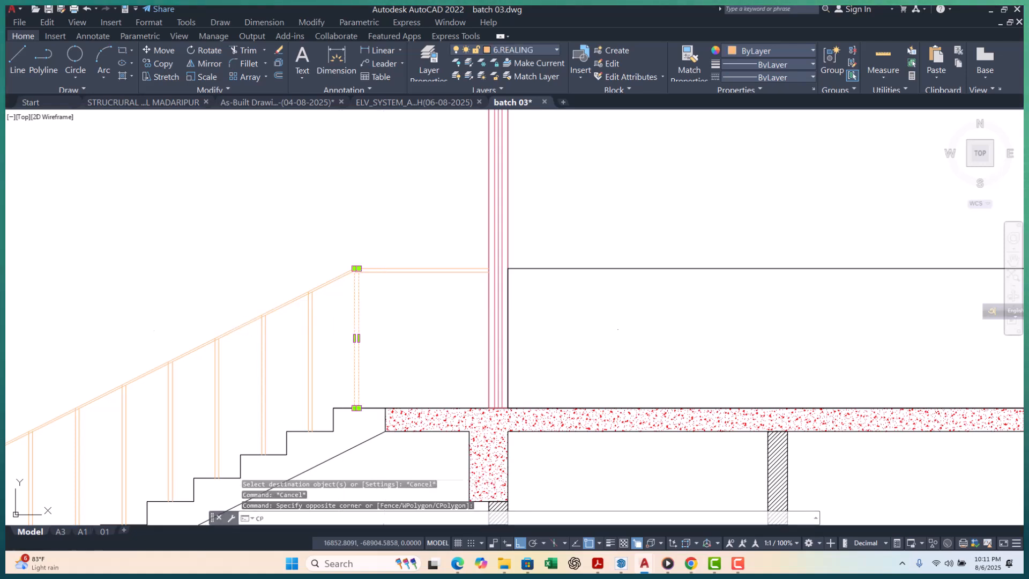
{"action": "key", "text": "Return"}
{"action": "left_click", "coordinate": [384, 330]}
{"action": "scroll", "coordinate": [418, 335], "scroll_direction": "up", "scroll_amount": 3}
{"action": "left_click", "coordinate": [706, 343]}
{"action": "key", "text": "Escape"}
{"action": "key", "text": "Escape"}
{"action": "key", "text": "Escape"}
{"action": "scroll", "coordinate": [441, 276], "scroll_direction": "down", "scroll_amount": 4}
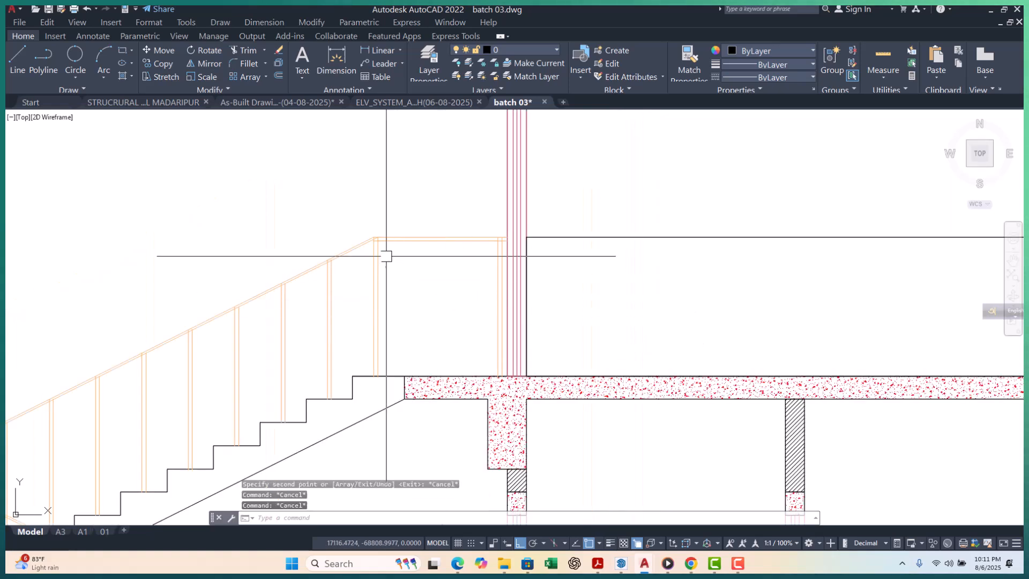
Copy the same post pair to about midway along the horizontal rail at roof level
{"action": "left_click", "coordinate": [361, 211]}
{"action": "left_click", "coordinate": [411, 385]}
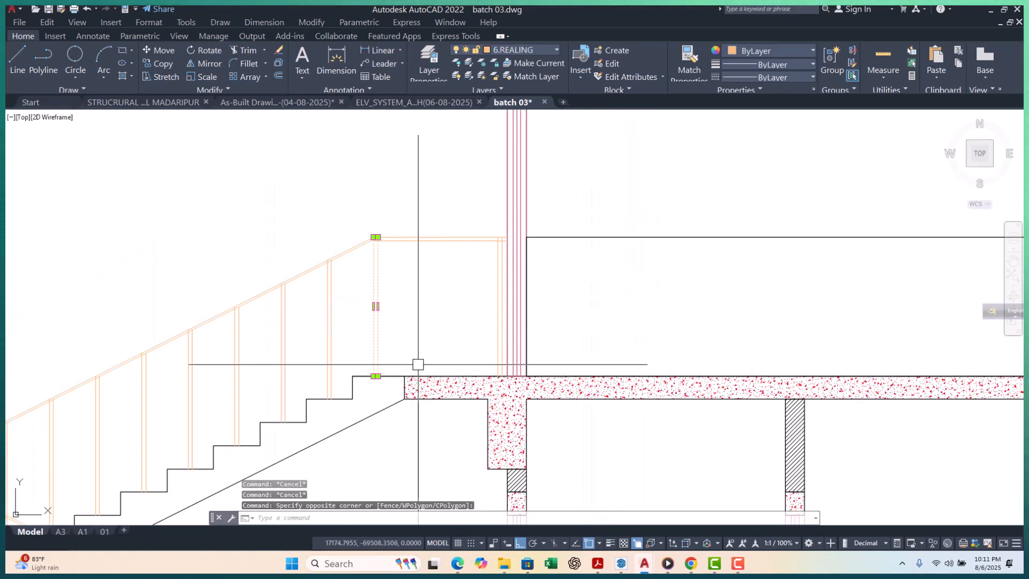
{"action": "key", "text": "Return"}
{"action": "left_click", "coordinate": [312, 196]}
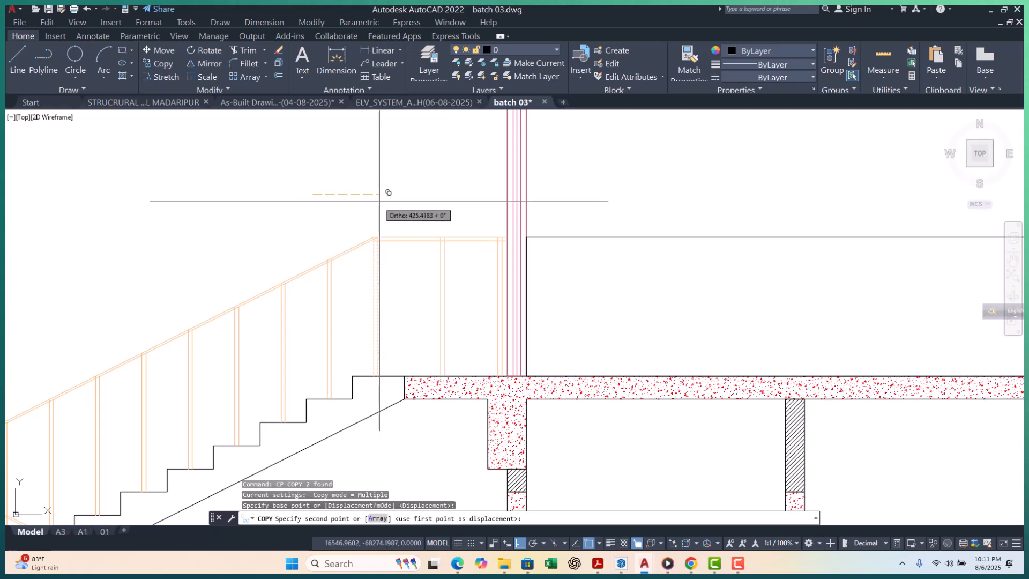
{"action": "left_click", "coordinate": [365, 197]}
{"action": "key", "text": "Escape"}
{"action": "key", "text": "Escape"}
Trim the overlapping post and lower rail lines at the lowest post of the bottom hatched flight
{"action": "scroll", "coordinate": [408, 363], "scroll_direction": "down", "scroll_amount": 4}
{"action": "scroll", "coordinate": [408, 363], "scroll_direction": "up", "scroll_amount": 2}
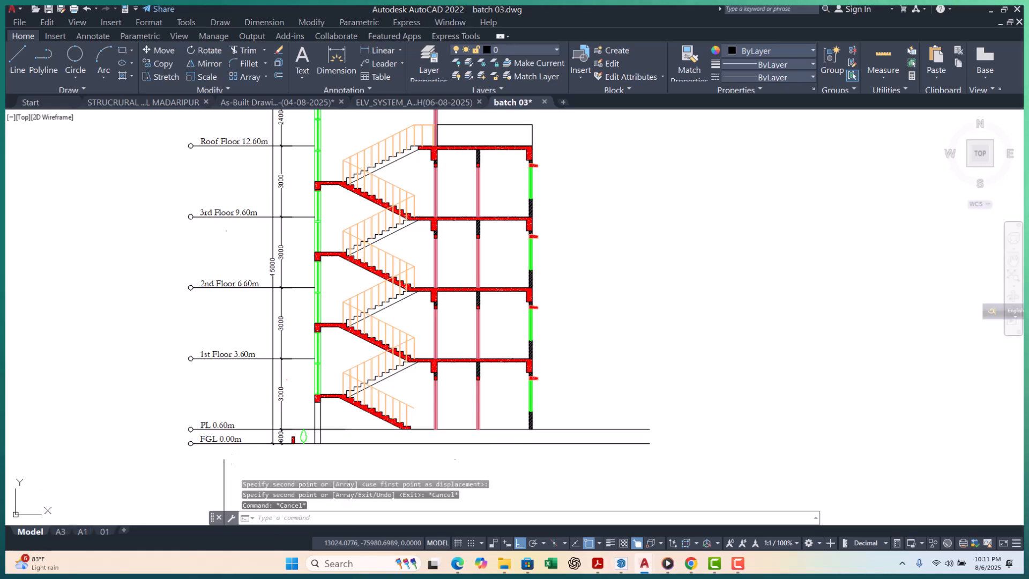
{"action": "scroll", "coordinate": [366, 418], "scroll_direction": "up", "scroll_amount": 8}
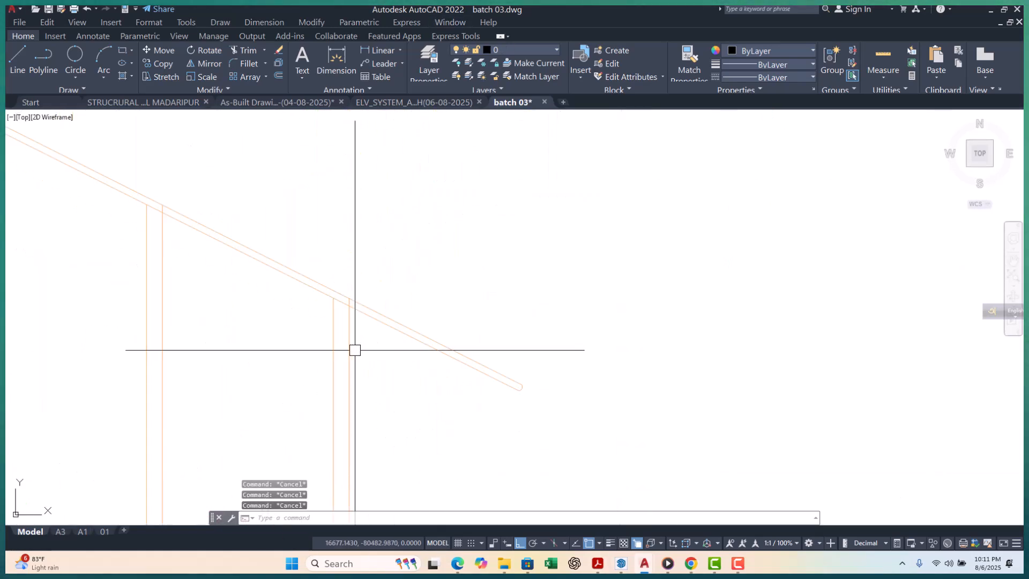
{"action": "key", "text": "Return"}
{"action": "scroll", "coordinate": [344, 305], "scroll_direction": "up", "scroll_amount": 6}
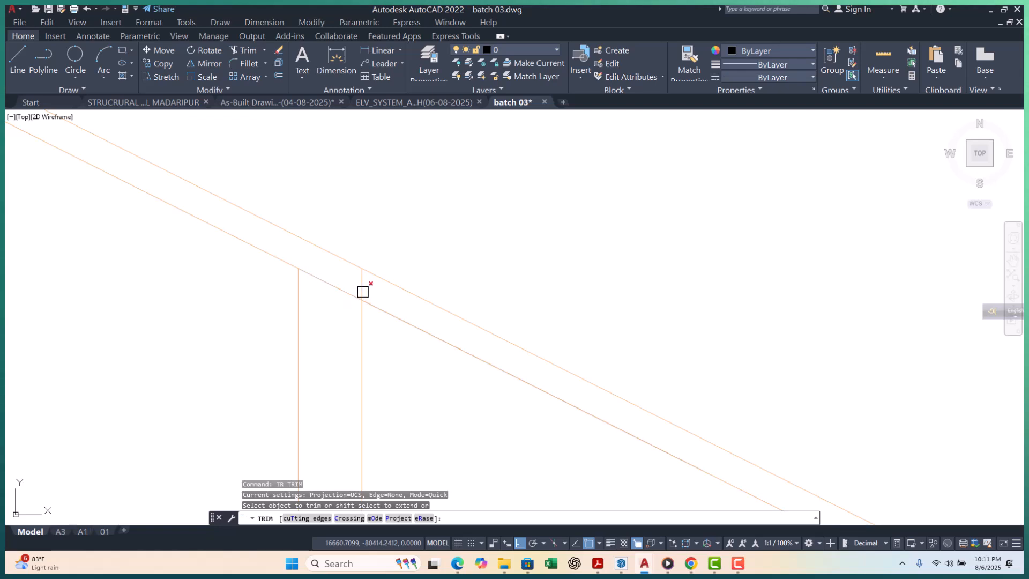
{"action": "left_click", "coordinate": [363, 291]}
{"action": "scroll", "coordinate": [347, 291], "scroll_direction": "down", "scroll_amount": 4}
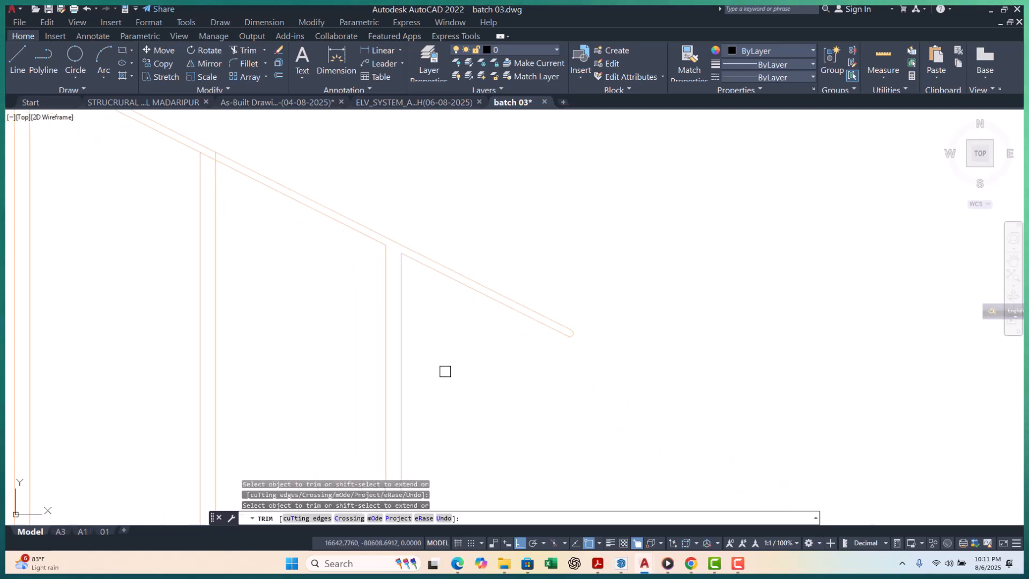
{"action": "scroll", "coordinate": [211, 138], "scroll_direction": "up", "scroll_amount": 4}
{"action": "scroll", "coordinate": [291, 255], "scroll_direction": "down", "scroll_amount": 5}
Trim the post and lower rail overlaps at the next posts up the bottom hatched flight
{"action": "scroll", "coordinate": [279, 246], "scroll_direction": "up", "scroll_amount": 3}
{"action": "scroll", "coordinate": [322, 273], "scroll_direction": "up", "scroll_amount": 8}
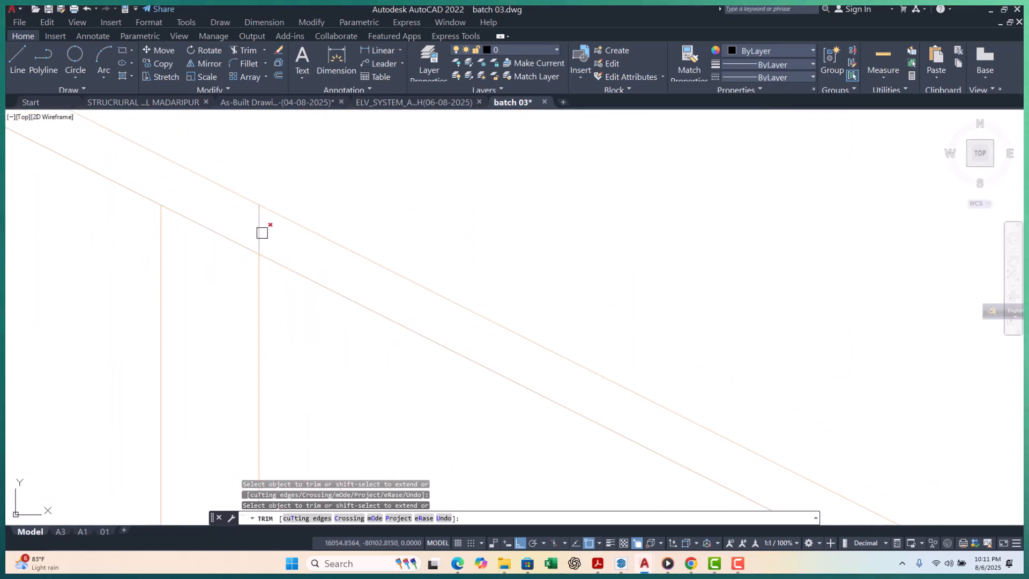
{"action": "left_click", "coordinate": [227, 210]}
{"action": "left_click", "coordinate": [223, 262]}
{"action": "scroll", "coordinate": [271, 308], "scroll_direction": "down", "scroll_amount": 5}
{"action": "middle_click_drag", "start_coordinate": [316, 360], "coordinate": [360, 380]}
{"action": "scroll", "coordinate": [210, 281], "scroll_direction": "up", "scroll_amount": 3}
{"action": "scroll", "coordinate": [180, 260], "scroll_direction": "up", "scroll_amount": 3}
{"action": "left_click", "coordinate": [181, 203]}
{"action": "left_click", "coordinate": [148, 244]}
Trim the overlapping rail and post lines at further posts toward the first landing on the bottom hatched flight
{"action": "scroll", "coordinate": [251, 319], "scroll_direction": "down", "scroll_amount": 8}
{"action": "middle_click_drag", "start_coordinate": [272, 361], "coordinate": [361, 393]}
{"action": "scroll", "coordinate": [219, 273], "scroll_direction": "up", "scroll_amount": 3}
{"action": "scroll", "coordinate": [239, 287], "scroll_direction": "up", "scroll_amount": 5}
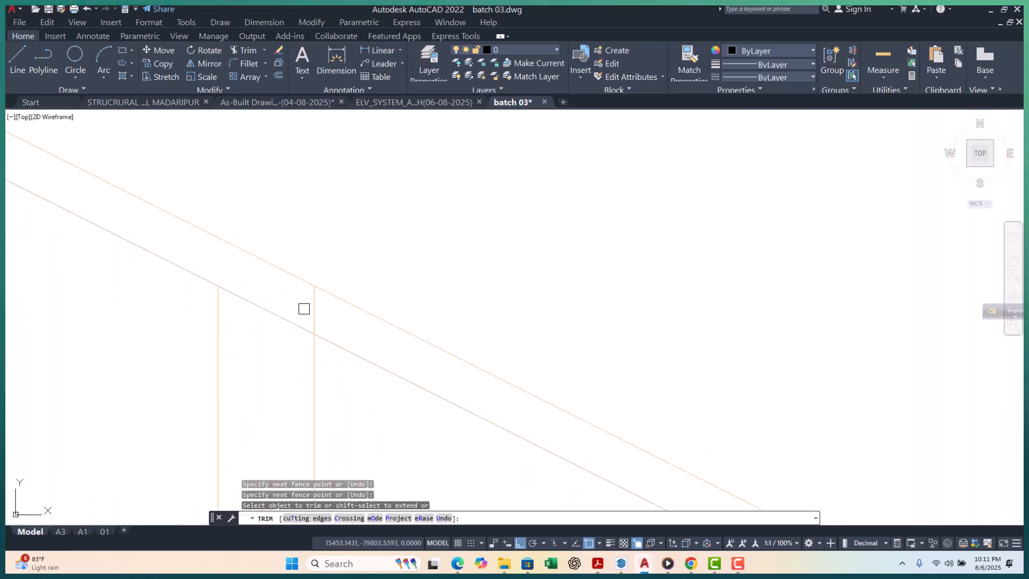
{"action": "left_click", "coordinate": [316, 312]}
{"action": "scroll", "coordinate": [350, 305], "scroll_direction": "down", "scroll_amount": 10}
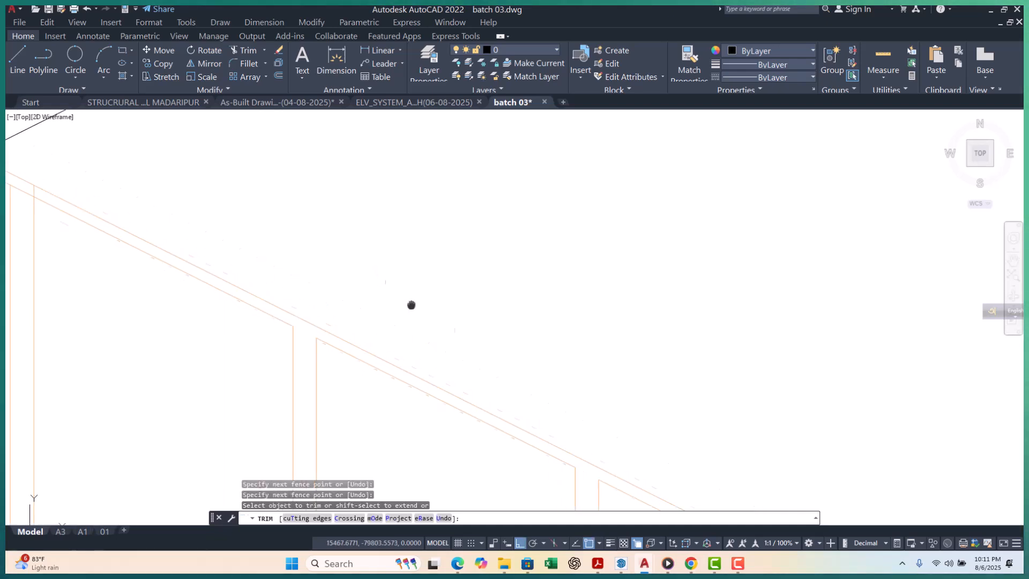
{"action": "scroll", "coordinate": [350, 305], "scroll_direction": "up", "scroll_amount": 6}
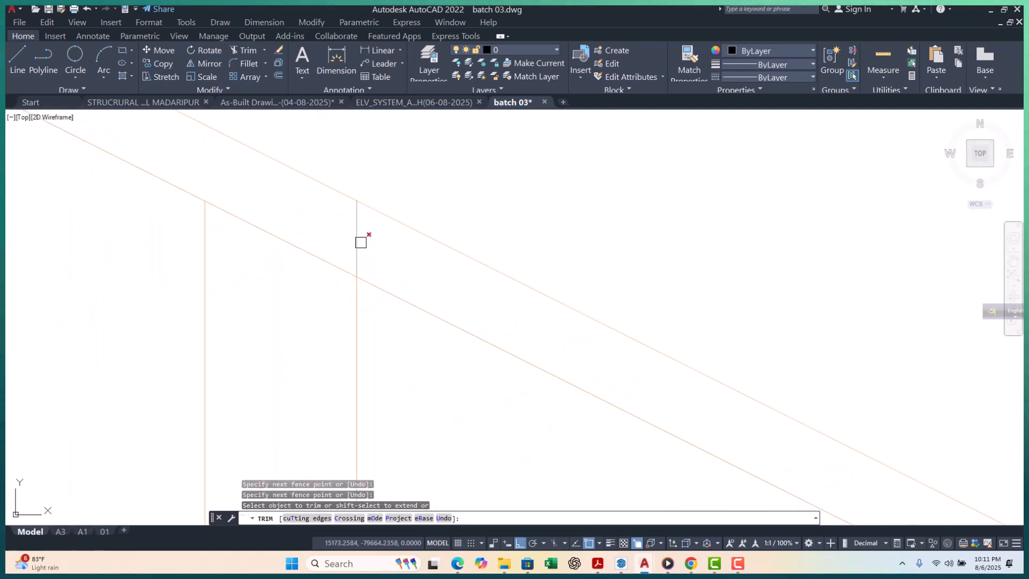
{"action": "scroll", "coordinate": [432, 363], "scroll_direction": "down", "scroll_amount": 6}
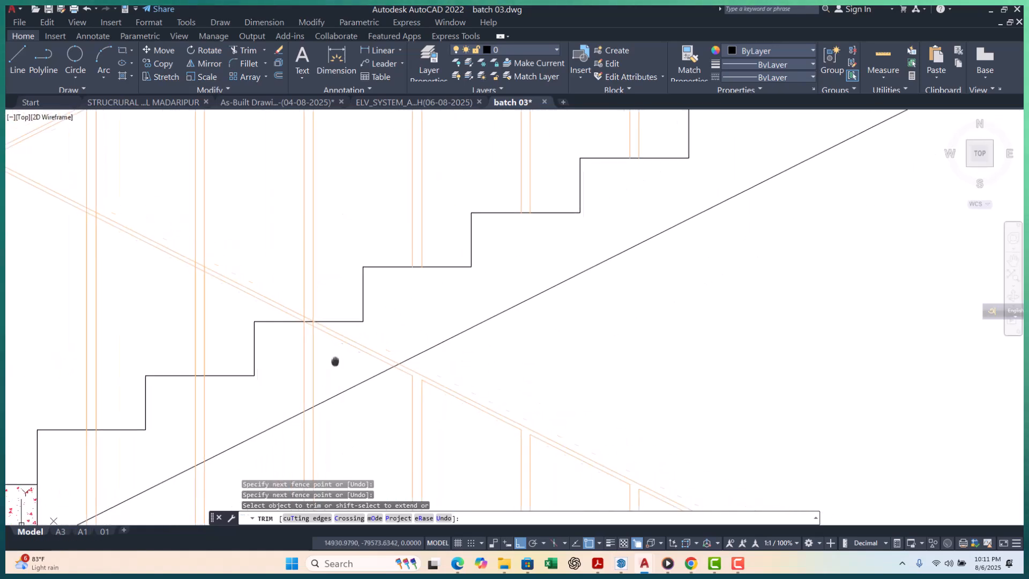
Trim the overlapping post and handrail lines at the first posts of the lowest outlined flight above the landing
{"action": "scroll", "coordinate": [326, 344], "scroll_direction": "down", "scroll_amount": 3}
{"action": "scroll", "coordinate": [327, 238], "scroll_direction": "up", "scroll_amount": 6}
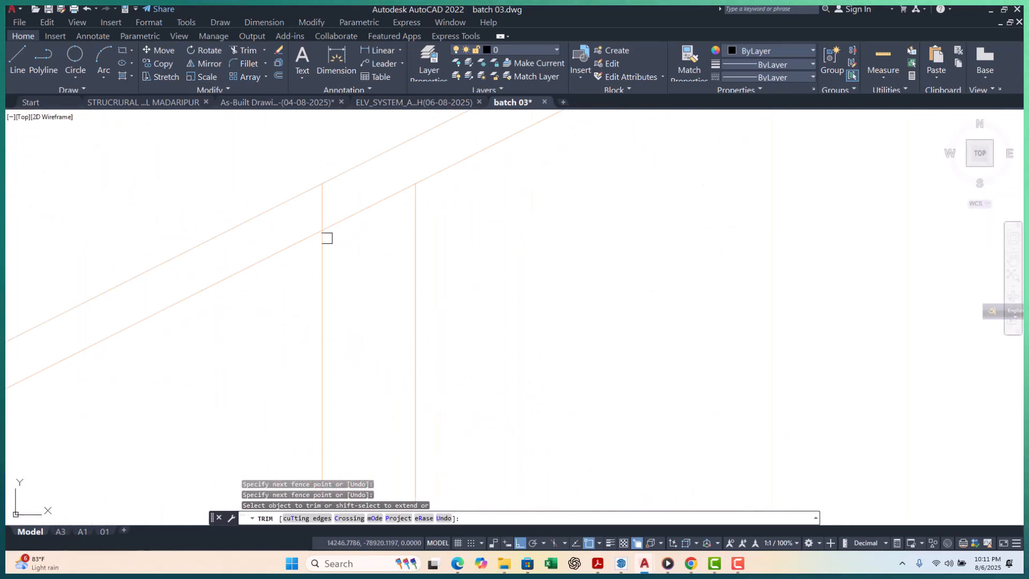
{"action": "scroll", "coordinate": [347, 222], "scroll_direction": "down", "scroll_amount": 6}
{"action": "middle_click_drag", "start_coordinate": [515, 220], "coordinate": [248, 336]}
{"action": "scroll", "coordinate": [347, 208], "scroll_direction": "up", "scroll_amount": 4}
{"action": "left_click", "coordinate": [298, 227]}
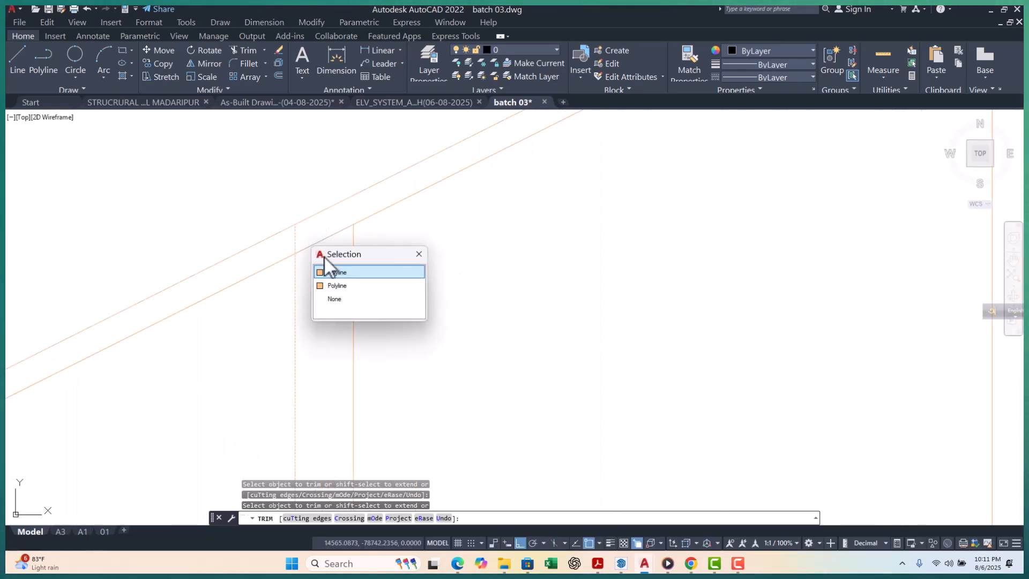
{"action": "left_click", "coordinate": [339, 277]}
Trim the overlapping post and lower rail lines at the middle posts of the lowest outlined flight
{"action": "scroll", "coordinate": [317, 246], "scroll_direction": "down", "scroll_amount": 4}
{"action": "middle_click_drag", "start_coordinate": [479, 235], "coordinate": [182, 437]}
{"action": "scroll", "coordinate": [292, 302], "scroll_direction": "up", "scroll_amount": 6}
{"action": "scroll", "coordinate": [298, 337], "scroll_direction": "down", "scroll_amount": 6}
{"action": "middle_click_drag", "start_coordinate": [412, 336], "coordinate": [220, 430]}
{"action": "scroll", "coordinate": [384, 282], "scroll_direction": "up", "scroll_amount": 6}
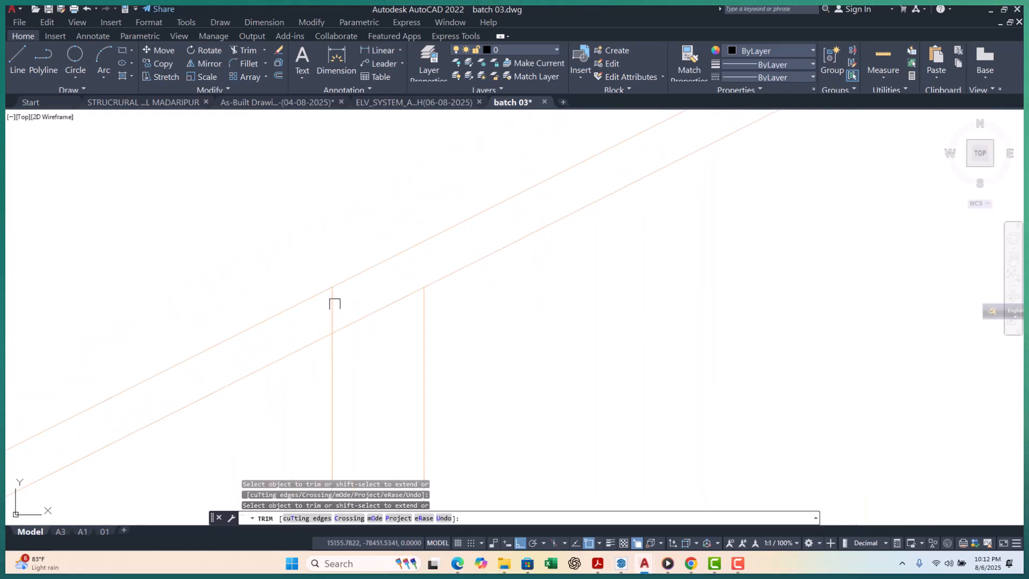
{"action": "scroll", "coordinate": [361, 319], "scroll_direction": "down", "scroll_amount": 5}
{"action": "middle_click_drag", "start_coordinate": [446, 335], "coordinate": [374, 322]}
{"action": "scroll", "coordinate": [379, 300], "scroll_direction": "up", "scroll_amount": 5}
{"action": "scroll", "coordinate": [324, 307], "scroll_direction": "down", "scroll_amount": 5}
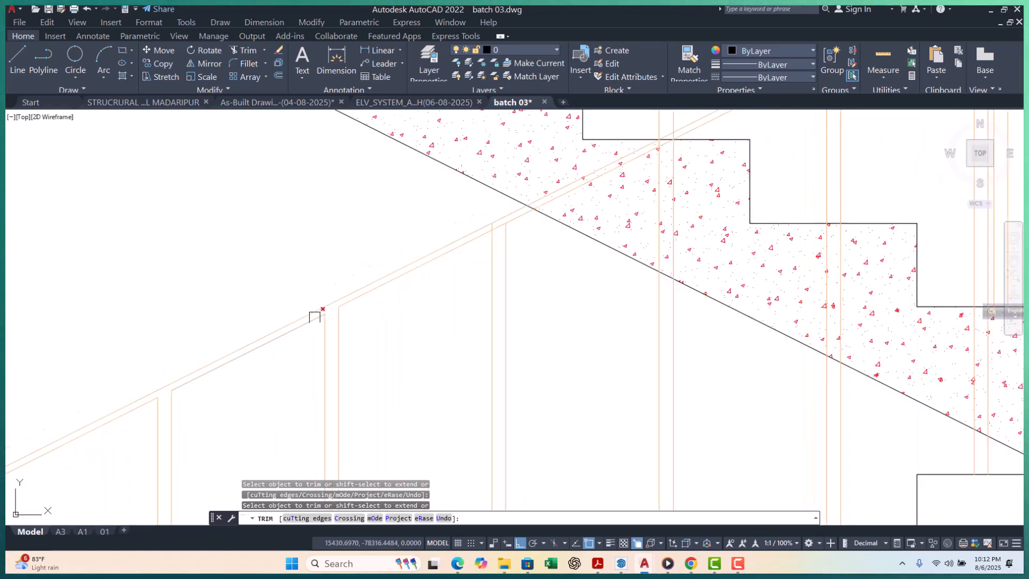
Trim the post and lower rail overlaps at the last post before the lowest outlined flight's handrail meets the hatched flight, and finish trimming
{"action": "scroll", "coordinate": [374, 391], "scroll_direction": "up", "scroll_amount": 5}
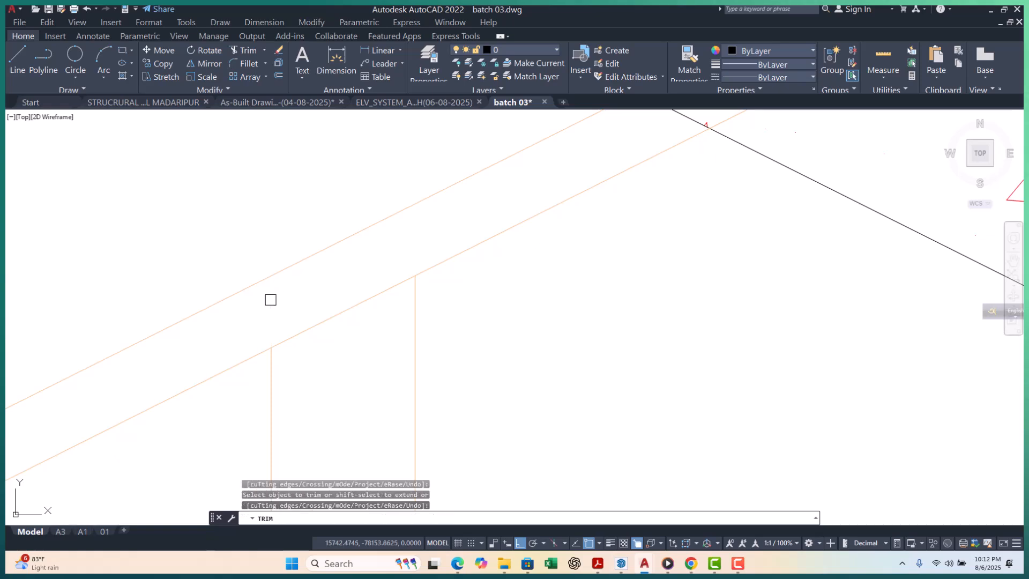
{"action": "left_click", "coordinate": [319, 324]}
{"action": "scroll", "coordinate": [319, 324], "scroll_direction": "down", "scroll_amount": 5}
{"action": "scroll", "coordinate": [252, 412], "scroll_direction": "up", "scroll_amount": 5}
{"action": "scroll", "coordinate": [450, 307], "scroll_direction": "down", "scroll_amount": 5}
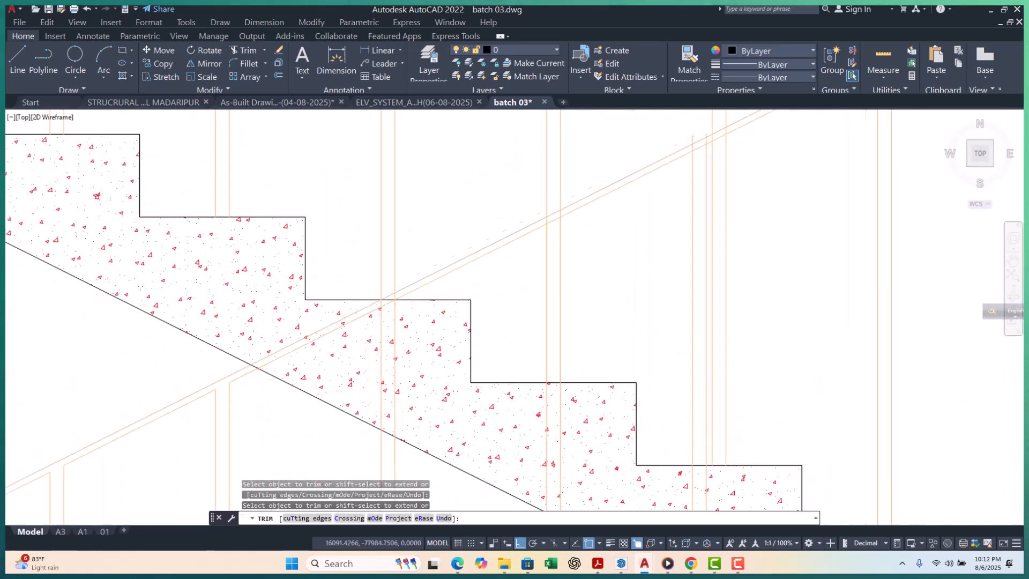
{"action": "scroll", "coordinate": [496, 279], "scroll_direction": "up", "scroll_amount": 5}
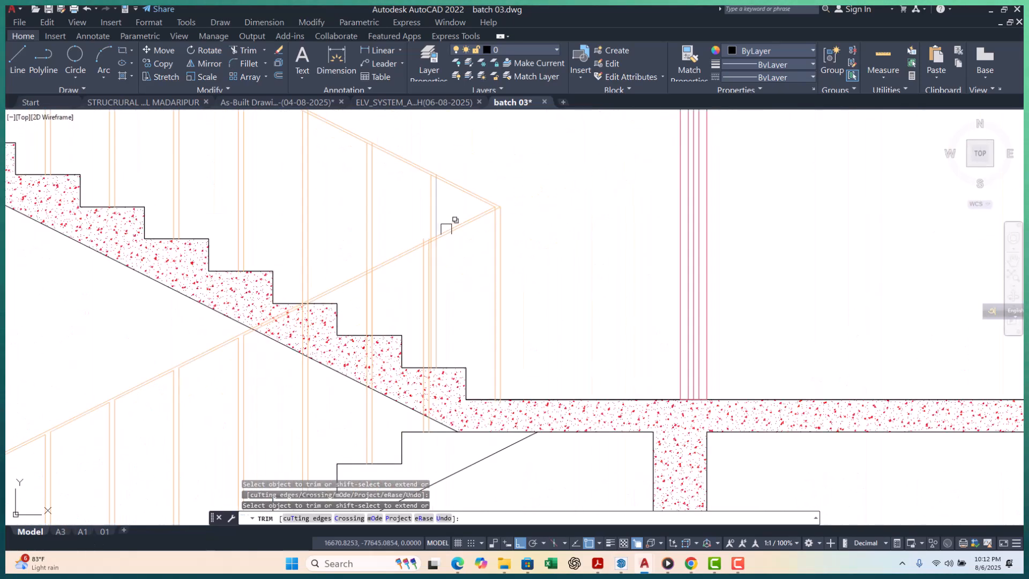
{"action": "key", "text": "Escape"}
{"action": "key", "text": "Escape"}
{"action": "key", "text": "Escape"}
Move the misaligned two-line post near the top of the lowest outlined flight onto the adjacent post of the hatched flight
{"action": "scroll", "coordinate": [437, 275], "scroll_direction": "up", "scroll_amount": 5}
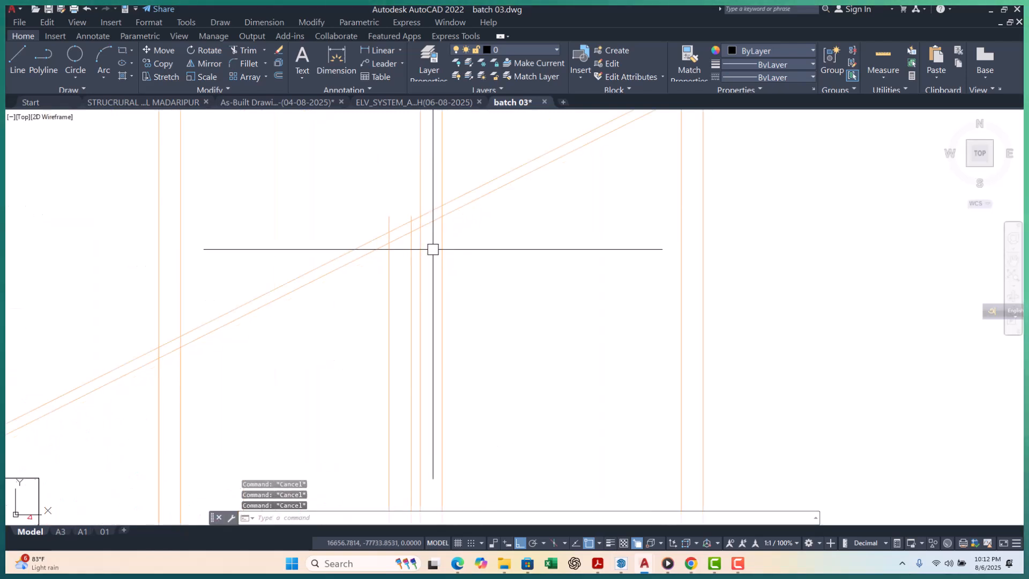
{"action": "left_click", "coordinate": [356, 246]}
{"action": "left_click", "coordinate": [242, 294]}
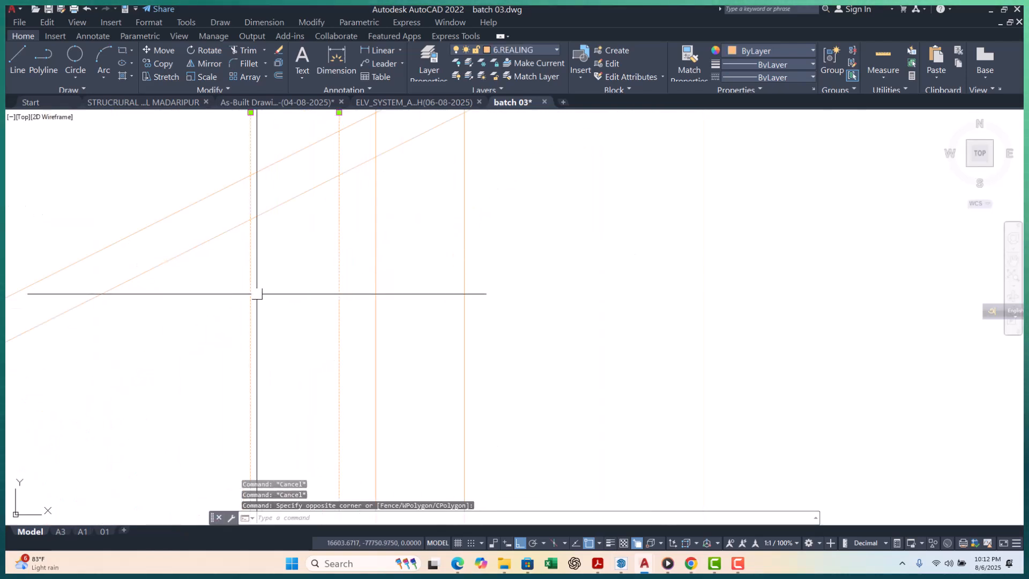
{"action": "type", "text": "m"}
{"action": "key", "text": "Return"}
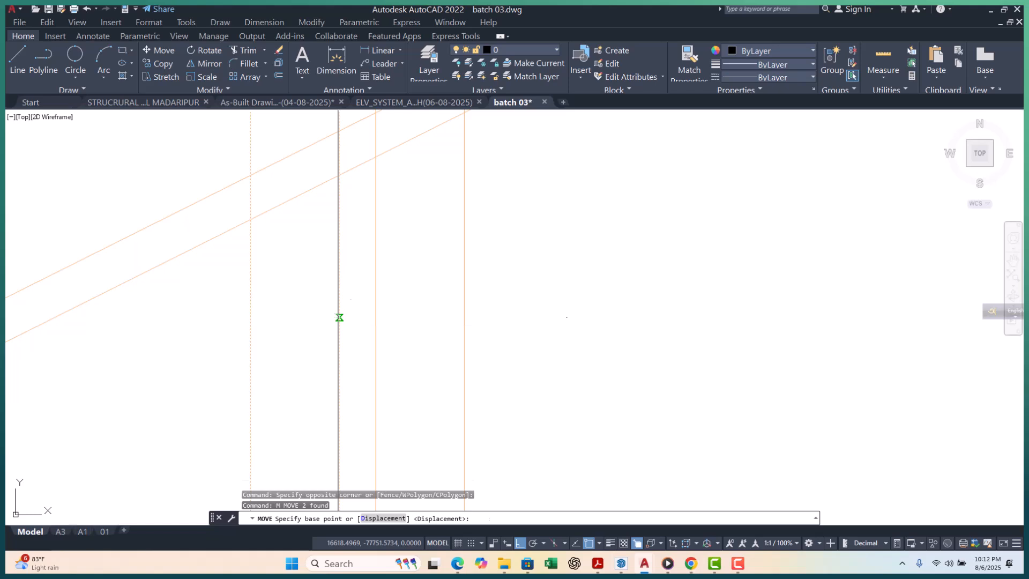
{"action": "left_click", "coordinate": [340, 317]}
{"action": "key", "text": "Escape"}
{"action": "key", "text": "Escape"}
{"action": "scroll", "coordinate": [469, 294], "scroll_direction": "down", "scroll_amount": 3}
{"action": "key", "text": "Escape"}
{"action": "middle_click_drag", "start_coordinate": [470, 293], "coordinate": [471, 325]}
Try to trim the rail and post overlaps at the top posts of the lowest outlined flight near the first-floor landing
{"action": "type", "text": "t"}
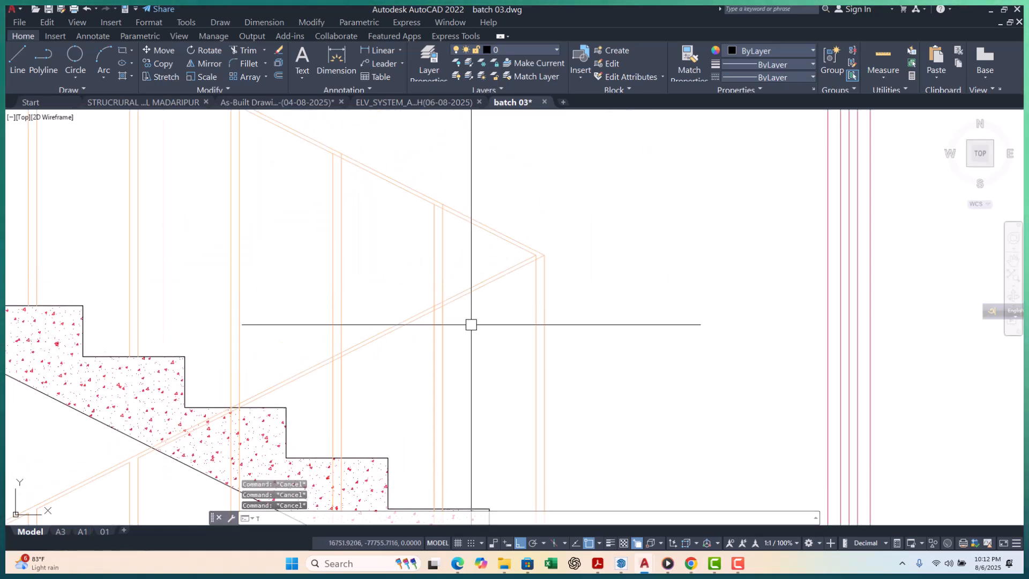
{"action": "type", "text": "r"}
{"action": "key", "text": "Return"}
{"action": "scroll", "coordinate": [448, 226], "scroll_direction": "up", "scroll_amount": 6}
{"action": "scroll", "coordinate": [449, 269], "scroll_direction": "down", "scroll_amount": 4}
{"action": "scroll", "coordinate": [375, 284], "scroll_direction": "up", "scroll_amount": 4}
{"action": "left_click", "coordinate": [413, 308]}
{"action": "left_click", "coordinate": [392, 313]}
Try to trim the post and lower rail overlaps at the posts along the hatched flight above the first-floor landing
{"action": "scroll", "coordinate": [392, 322], "scroll_direction": "down", "scroll_amount": 5}
{"action": "middle_click_drag", "start_coordinate": [310, 337], "coordinate": [372, 364]}
{"action": "scroll", "coordinate": [292, 298], "scroll_direction": "up", "scroll_amount": 5}
{"action": "scroll", "coordinate": [406, 279], "scroll_direction": "down", "scroll_amount": 4}
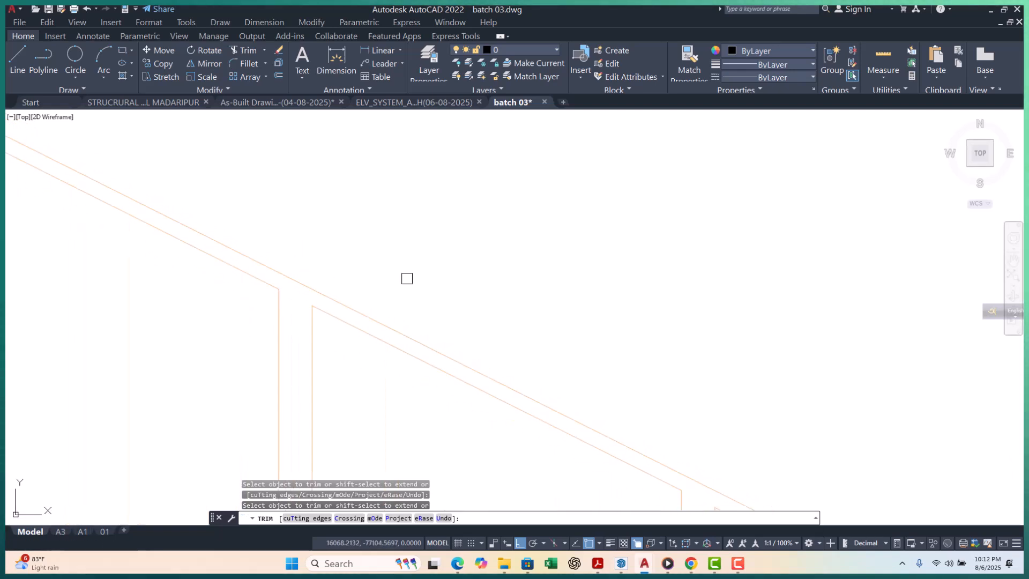
{"action": "scroll", "coordinate": [287, 294], "scroll_direction": "up", "scroll_amount": 5}
{"action": "left_click", "coordinate": [257, 213]}
{"action": "scroll", "coordinate": [210, 216], "scroll_direction": "down", "scroll_amount": 4}
{"action": "scroll", "coordinate": [322, 298], "scroll_direction": "up", "scroll_amount": 5}
{"action": "scroll", "coordinate": [289, 313], "scroll_direction": "down", "scroll_amount": 4}
{"action": "scroll", "coordinate": [229, 292], "scroll_direction": "up", "scroll_amount": 5}
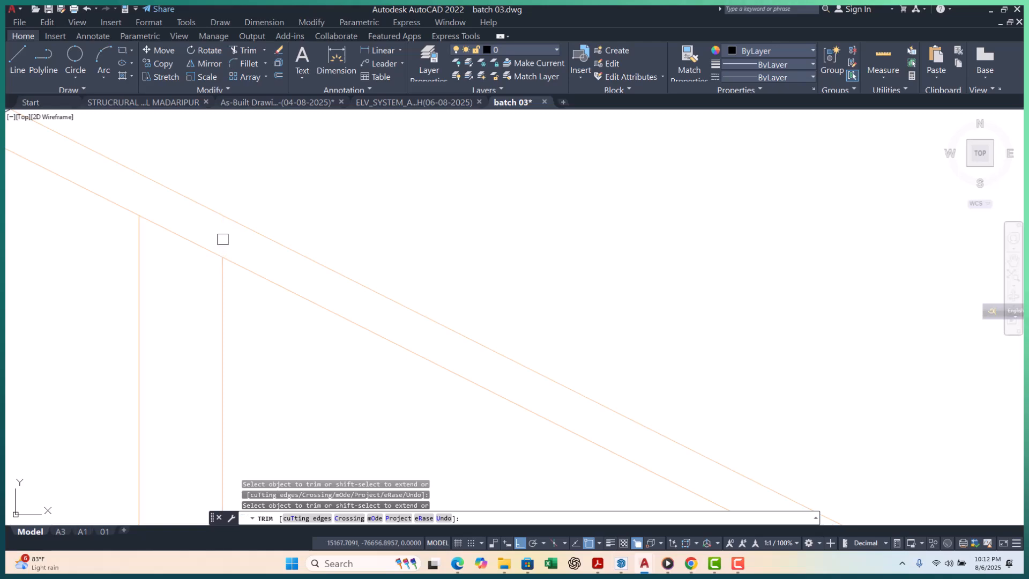
Try to trim the overlaps at the first posts of the next outlined flight, undoing one cut and repeating it
{"action": "scroll", "coordinate": [284, 360], "scroll_direction": "down", "scroll_amount": 3}
{"action": "scroll", "coordinate": [259, 304], "scroll_direction": "down", "scroll_amount": 1}
{"action": "scroll", "coordinate": [223, 285], "scroll_direction": "up", "scroll_amount": 6}
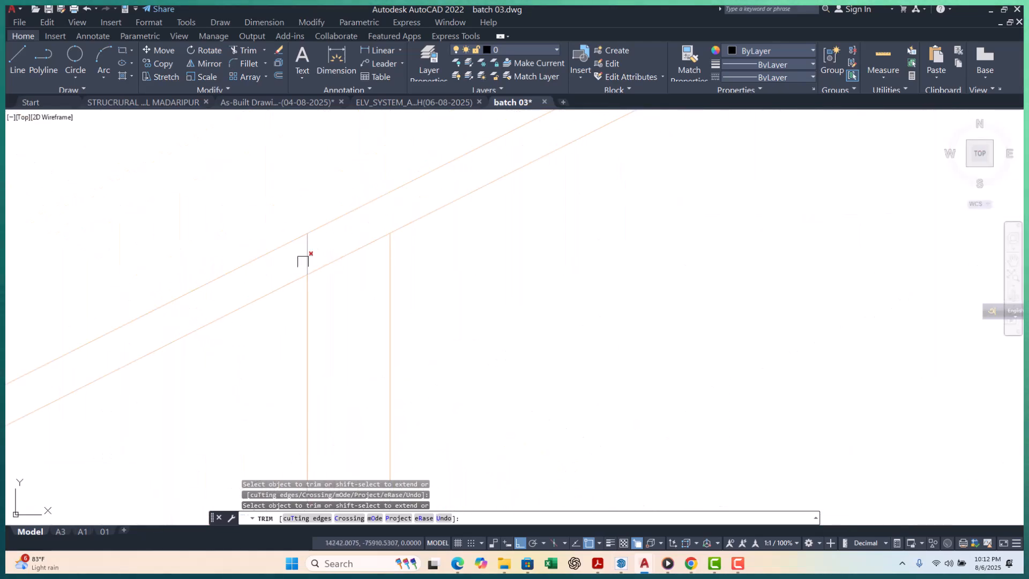
{"action": "scroll", "coordinate": [296, 282], "scroll_direction": "down", "scroll_amount": 3}
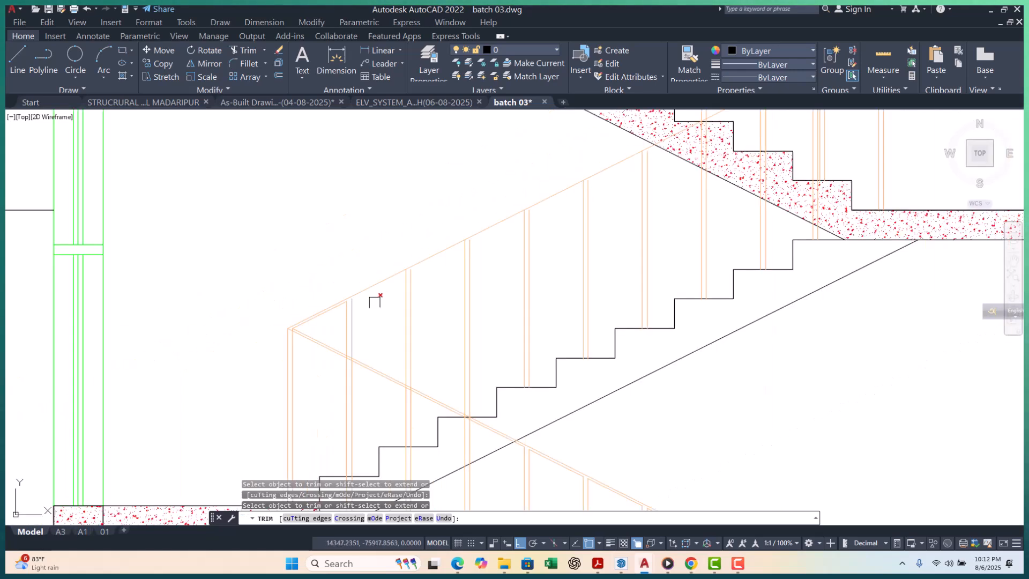
{"action": "type", "text": "u"}
{"action": "key", "text": "Return"}
{"action": "scroll", "coordinate": [388, 292], "scroll_direction": "up", "scroll_amount": 6}
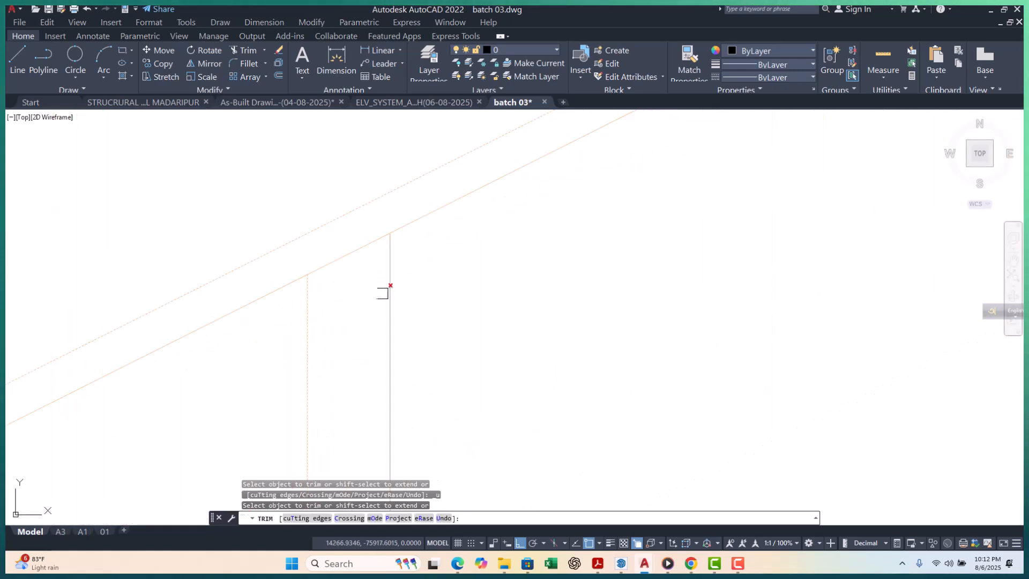
{"action": "scroll", "coordinate": [396, 292], "scroll_direction": "down", "scroll_amount": 2}
{"action": "scroll", "coordinate": [384, 280], "scroll_direction": "up", "scroll_amount": 2}
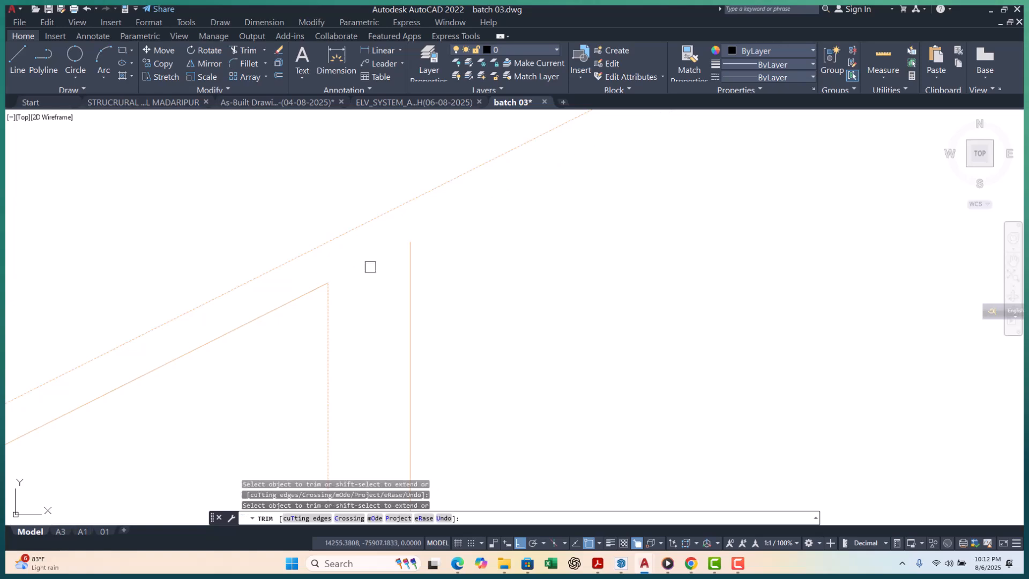
Undo the whole last Trim operation
{"action": "key", "text": "Escape"}
{"action": "key", "text": "ctrl+z"}
{"action": "scroll", "coordinate": [374, 285], "scroll_direction": "down", "scroll_amount": 12}
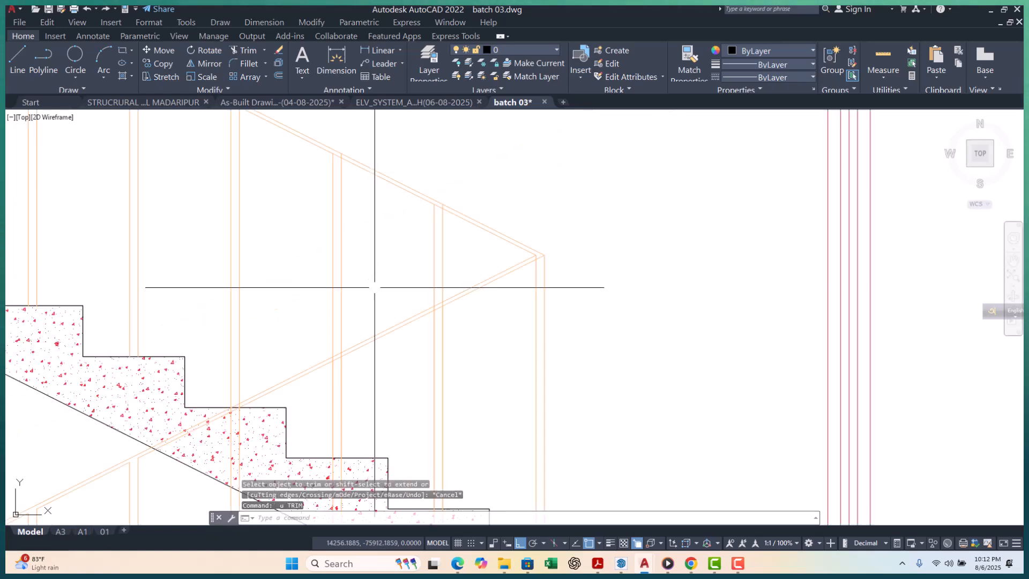
Trim the post and lower rail overlaps at the posts of the hatched flight descending to the second floor, and finish trimming
{"action": "key", "text": "Escape"}
{"action": "key", "text": "Escape"}
{"action": "scroll", "coordinate": [389, 196], "scroll_direction": "up", "scroll_amount": 3}
{"action": "key", "text": "Escape"}
{"action": "scroll", "coordinate": [401, 186], "scroll_direction": "up", "scroll_amount": 5}
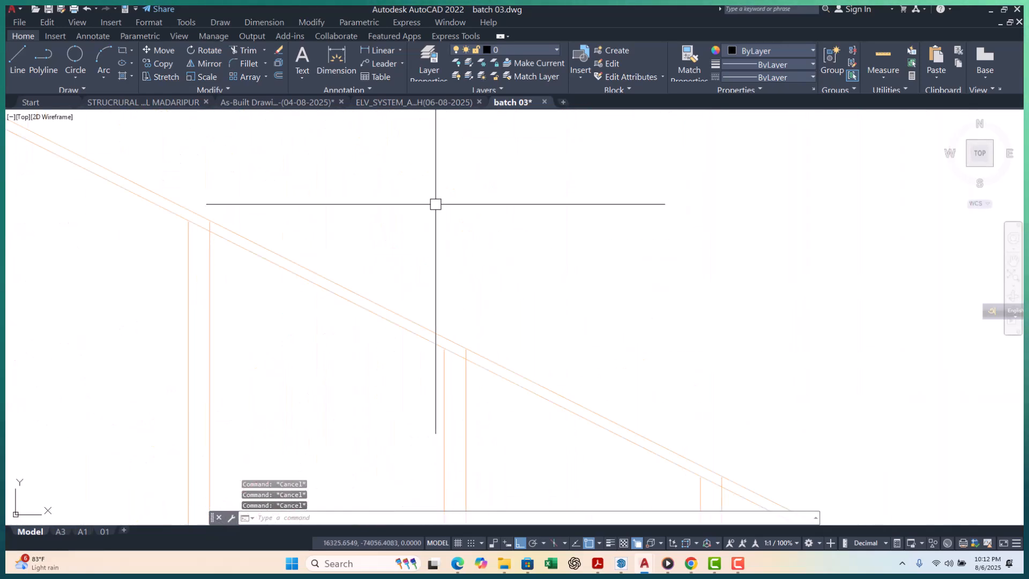
{"action": "type", "text": "TR"}
{"action": "key", "text": "Return"}
{"action": "scroll", "coordinate": [463, 358], "scroll_direction": "up", "scroll_amount": 5}
{"action": "left_click", "coordinate": [470, 344]}
{"action": "scroll", "coordinate": [453, 323], "scroll_direction": "down", "scroll_amount": 5}
{"action": "scroll", "coordinate": [461, 314], "scroll_direction": "down", "scroll_amount": 5}
{"action": "scroll", "coordinate": [499, 345], "scroll_direction": "up", "scroll_amount": 5}
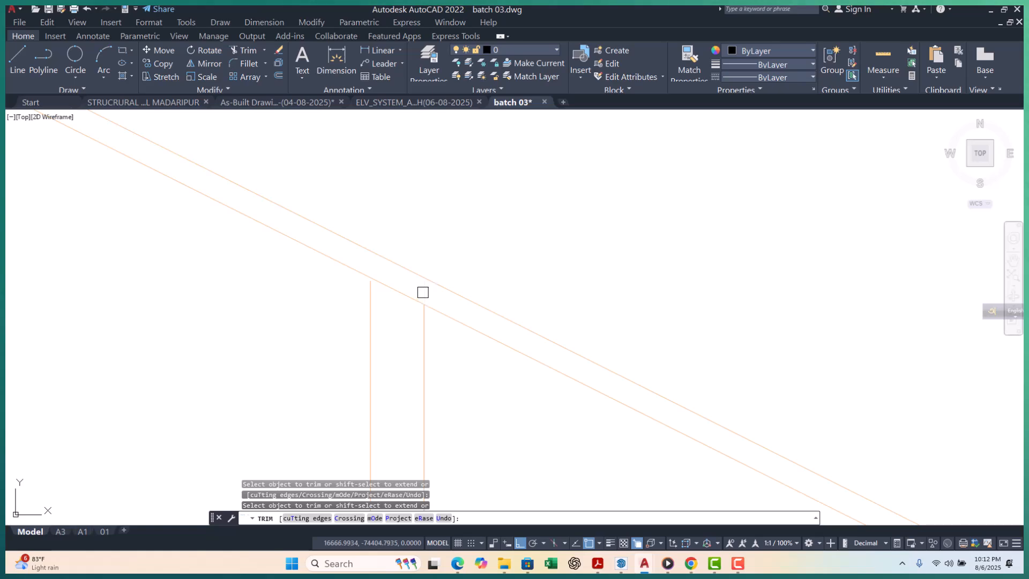
{"action": "key", "text": "Escape"}
{"action": "key", "text": "Escape"}
{"action": "key", "text": "Escape"}
Examine the railings on all flights of the staircase section, from the ground level up to the roof
{"action": "scroll", "coordinate": [461, 287], "scroll_direction": "down", "scroll_amount": 10}
{"action": "scroll", "coordinate": [442, 286], "scroll_direction": "up", "scroll_amount": 2}
{"action": "scroll", "coordinate": [443, 286], "scroll_direction": "up", "scroll_amount": 3}
{"action": "scroll", "coordinate": [451, 287], "scroll_direction": "down", "scroll_amount": 8}
{"action": "scroll", "coordinate": [461, 288], "scroll_direction": "up", "scroll_amount": 6}
{"action": "middle_click_drag", "start_coordinate": [468, 291], "coordinate": [462, 295]}
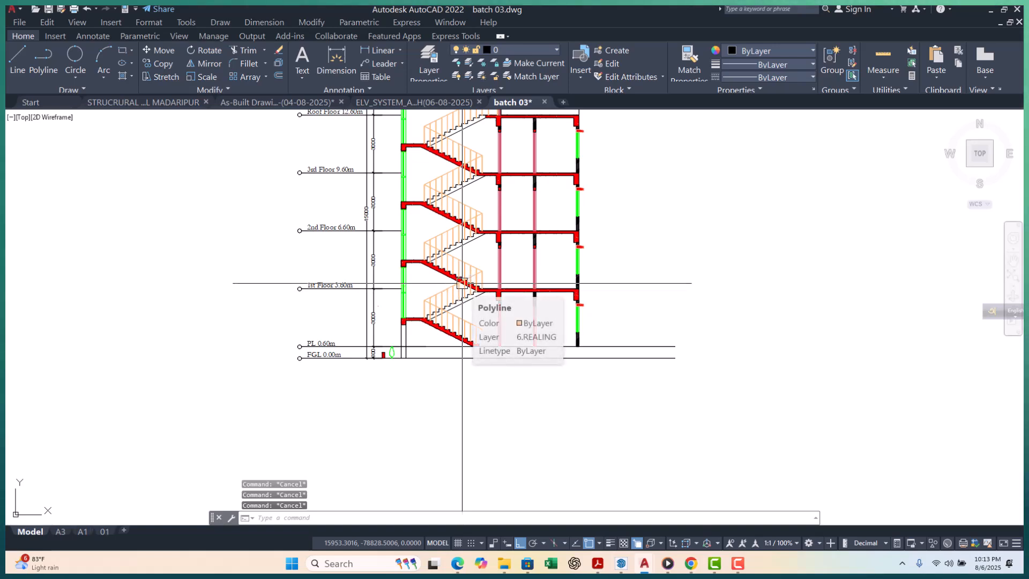
{"action": "scroll", "coordinate": [462, 283], "scroll_direction": "down", "scroll_amount": 6}
{"action": "scroll", "coordinate": [431, 277], "scroll_direction": "up", "scroll_amount": 10}
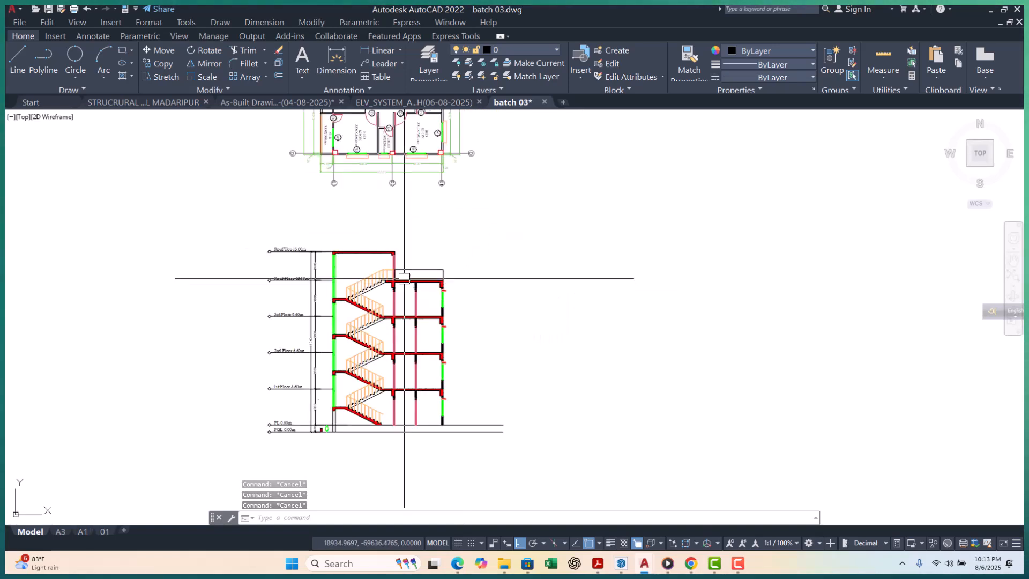
{"action": "middle_click_drag", "start_coordinate": [404, 257], "coordinate": [380, 262]}
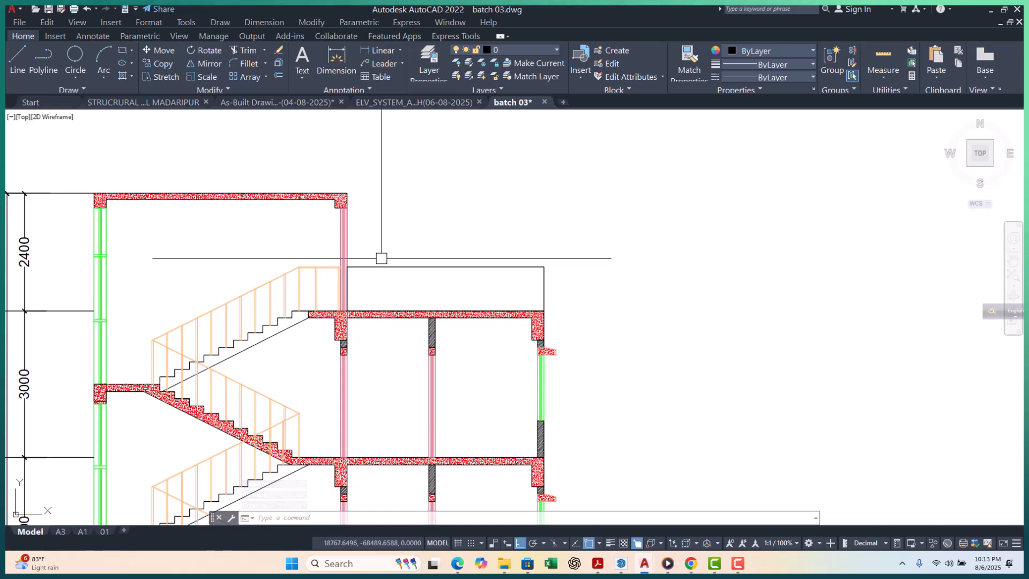
{"action": "scroll", "coordinate": [343, 339], "scroll_direction": "down", "scroll_amount": 5}
{"action": "scroll", "coordinate": [328, 359], "scroll_direction": "up", "scroll_amount": 3}
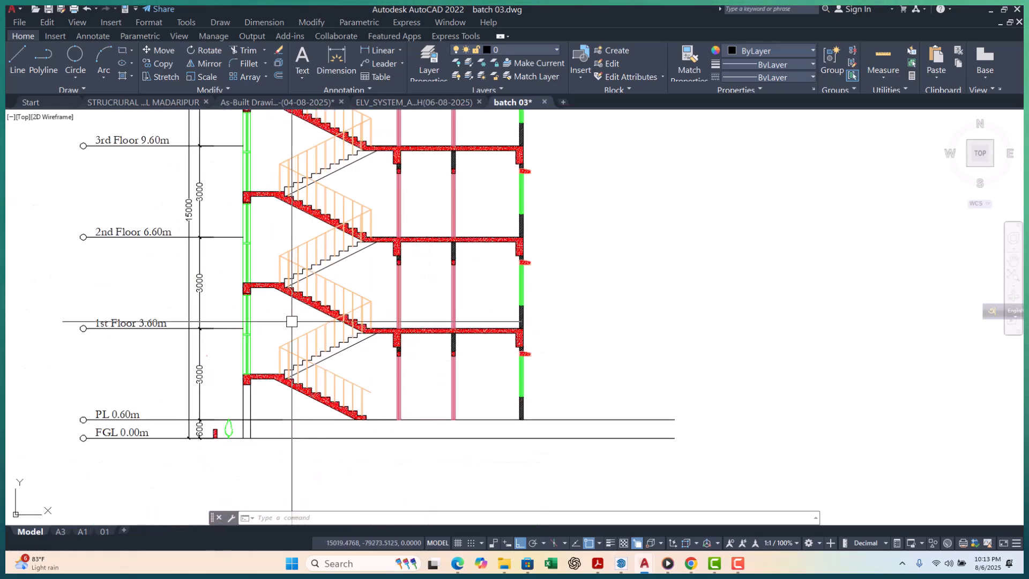
Add a vertical linear dimension to the ground-floor sill wall, from plinth level to the underside of the window
{"action": "middle_click_drag", "start_coordinate": [284, 330], "coordinate": [280, 271]}
{"action": "middle_click_drag", "start_coordinate": [427, 268], "coordinate": [370, 277]}
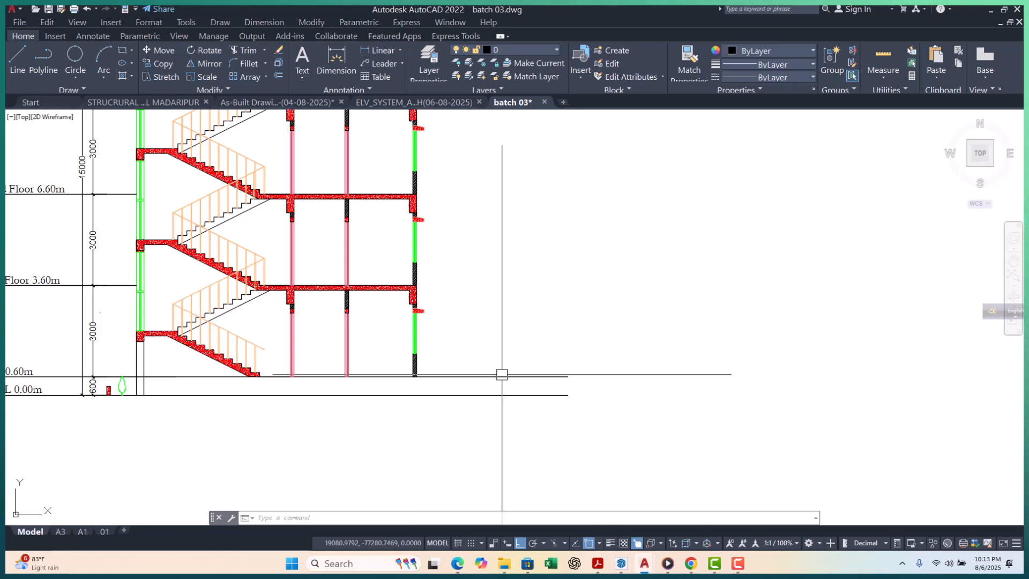
{"action": "scroll", "coordinate": [416, 367], "scroll_direction": "up", "scroll_amount": 4}
{"action": "scroll", "coordinate": [290, 396], "scroll_direction": "down", "scroll_amount": 6}
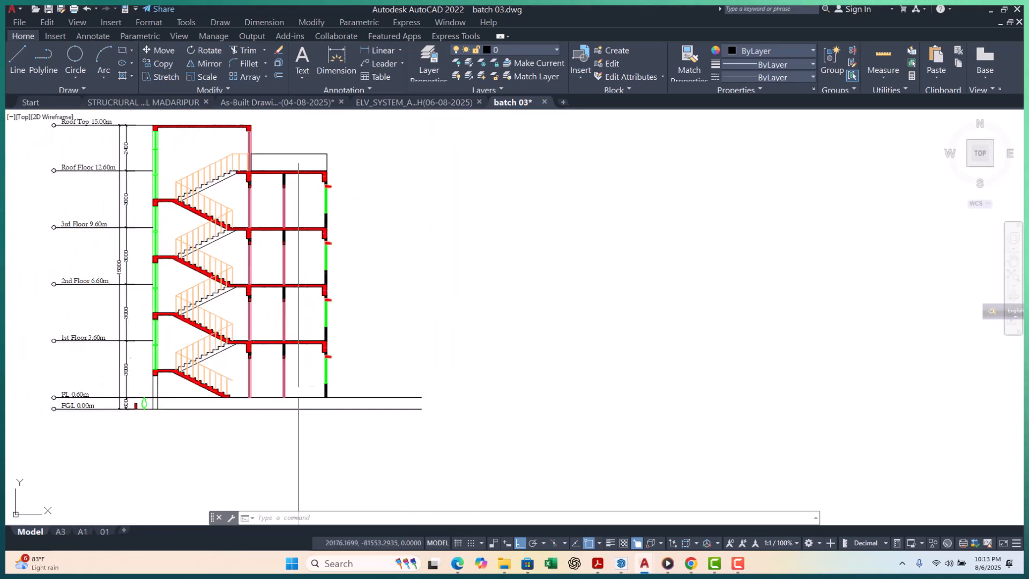
{"action": "middle_click_drag", "start_coordinate": [315, 370], "coordinate": [318, 380]}
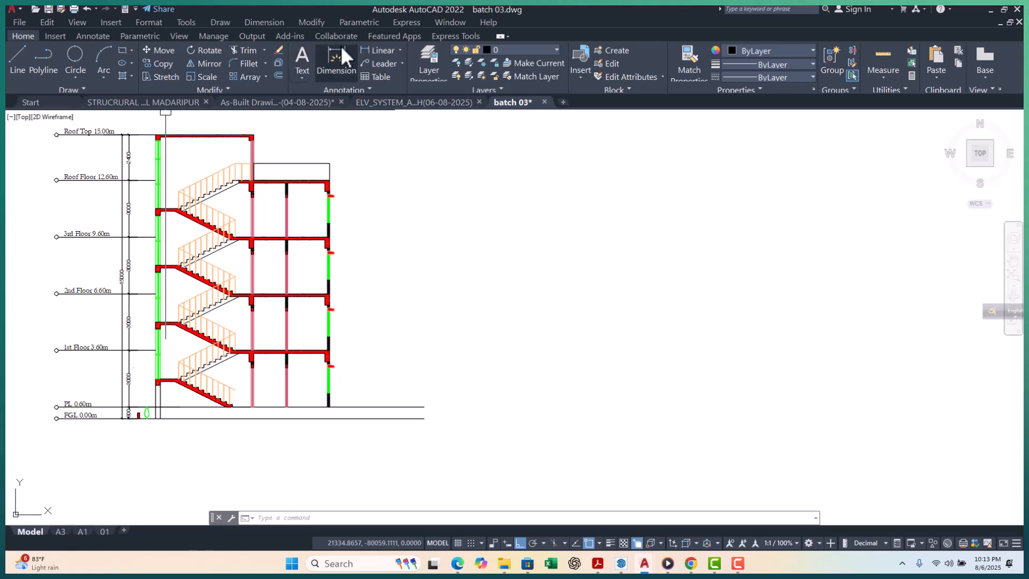
{"action": "left_click", "coordinate": [375, 50]}
{"action": "scroll", "coordinate": [378, 397], "scroll_direction": "up", "scroll_amount": 6}
{"action": "scroll", "coordinate": [389, 401], "scroll_direction": "up", "scroll_amount": 4}
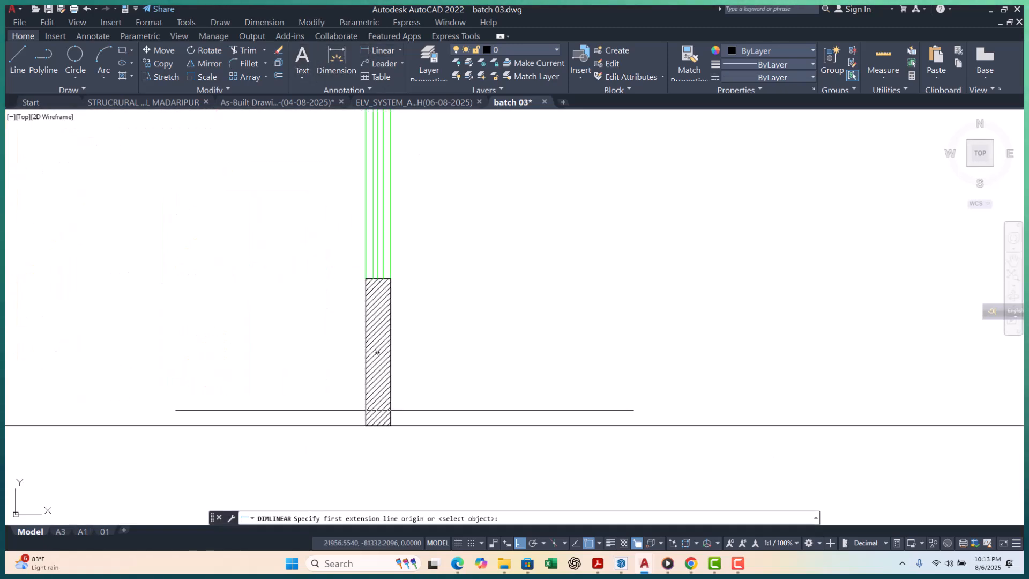
{"action": "left_click", "coordinate": [390, 426]}
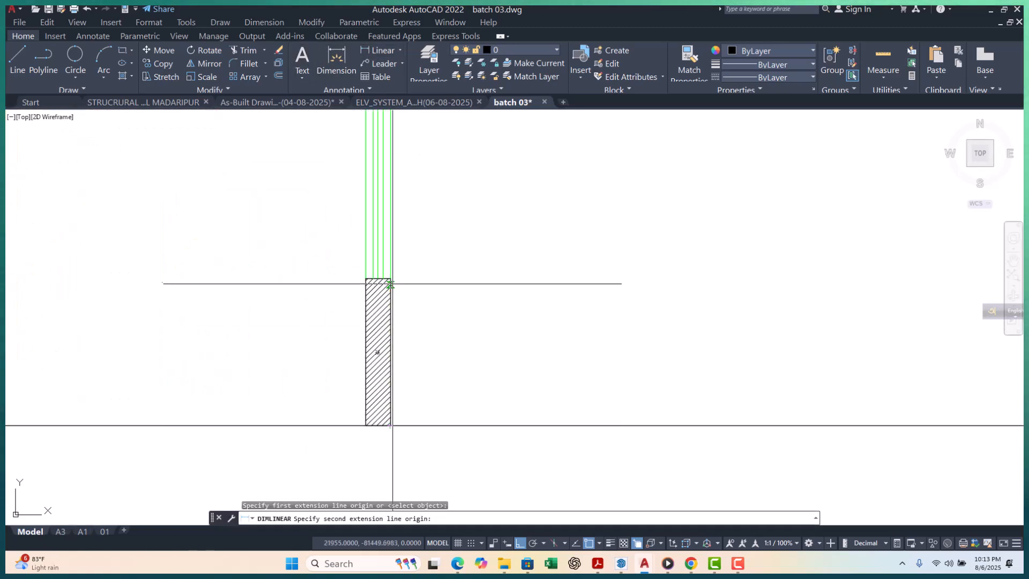
{"action": "left_click", "coordinate": [390, 285]}
{"action": "scroll", "coordinate": [299, 304], "scroll_direction": "down", "scroll_amount": 5}
{"action": "scroll", "coordinate": [347, 349], "scroll_direction": "up", "scroll_amount": 3}
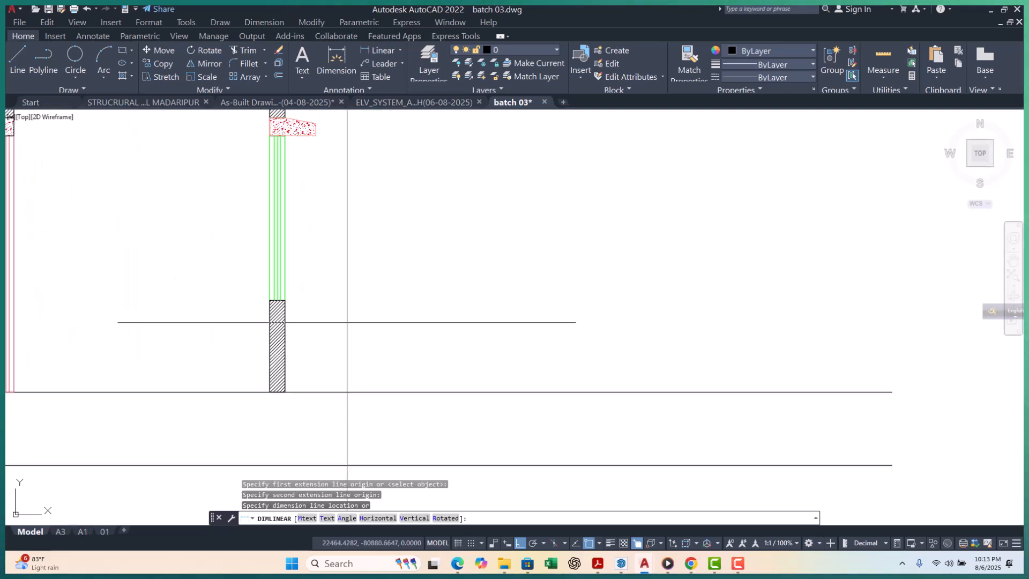
{"action": "left_click", "coordinate": [347, 376]}
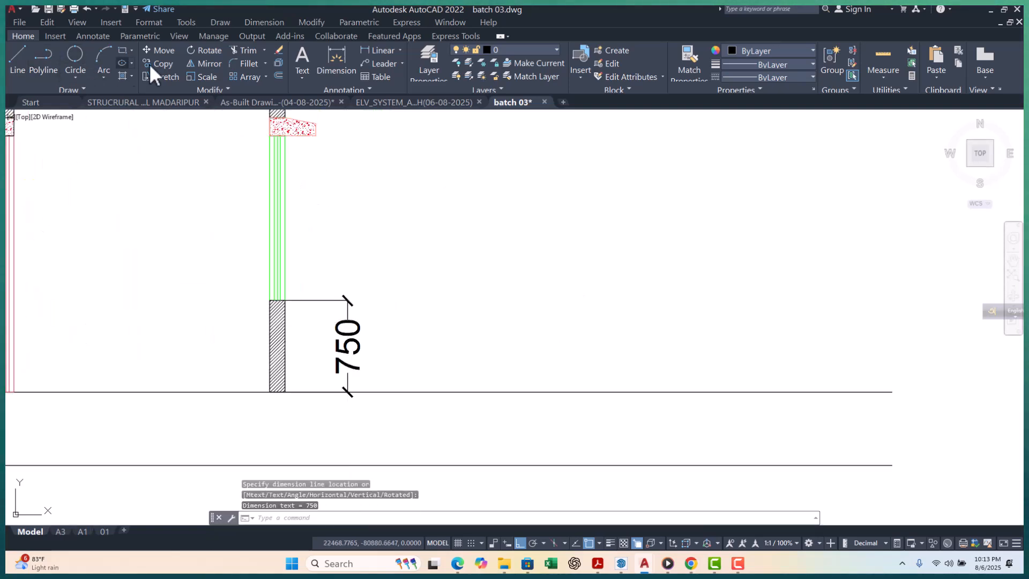
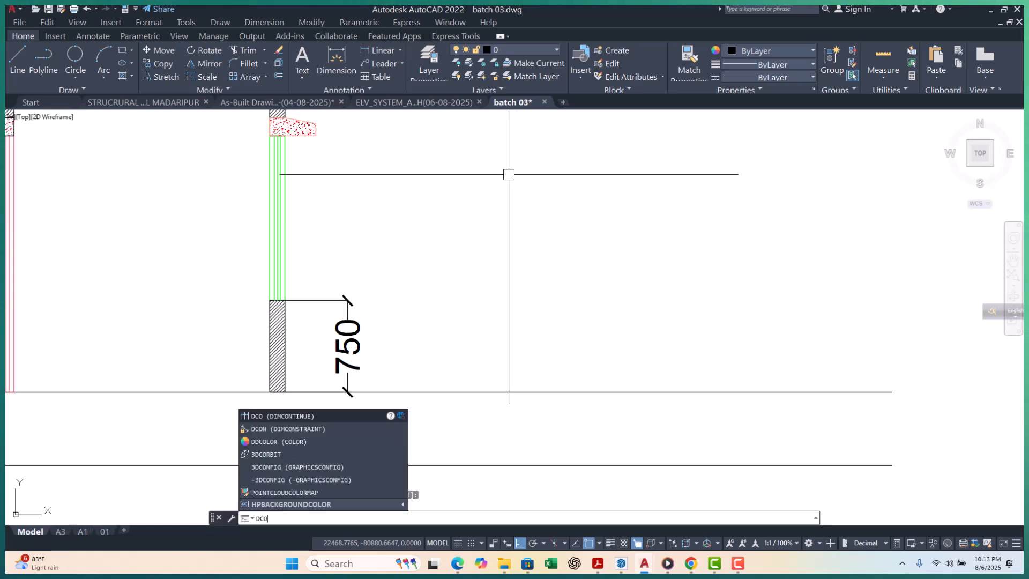
Continue the dimension chain up the ground-floor window and across the thickness of the sunshade above it
{"action": "key", "text": "Return"}
{"action": "scroll", "coordinate": [391, 252], "scroll_direction": "down", "scroll_amount": 3}
{"action": "scroll", "coordinate": [388, 214], "scroll_direction": "up", "scroll_amount": 6}
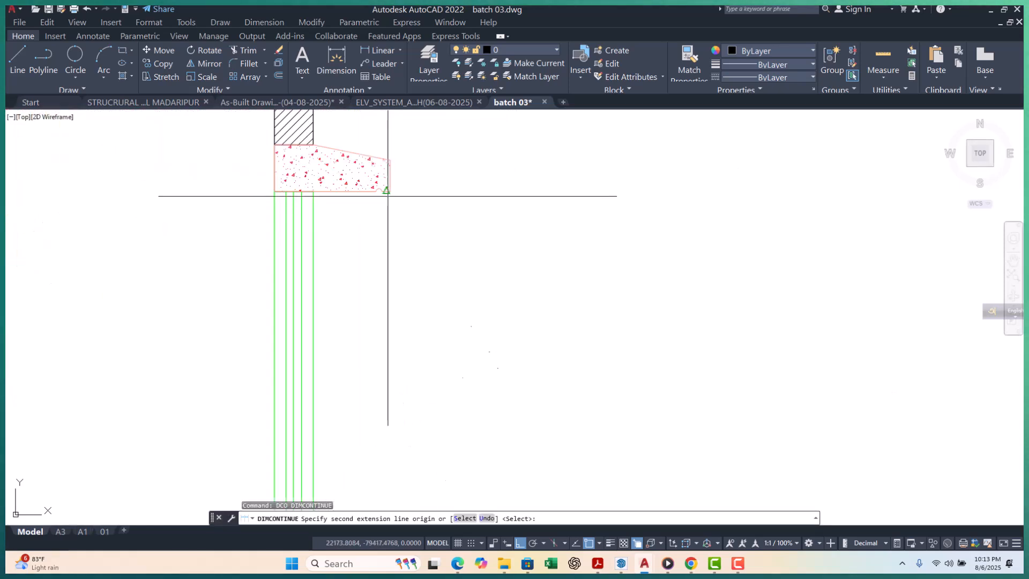
{"action": "left_click", "coordinate": [390, 191]}
{"action": "left_click", "coordinate": [313, 144]}
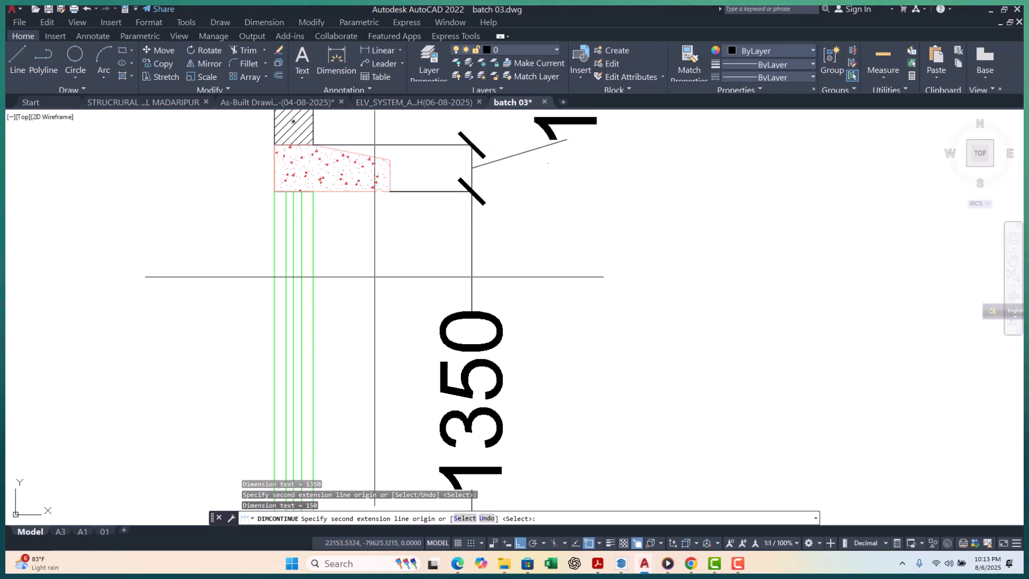
Extend the continued dimensions through the brickwork above the ground-floor sunshade and the beam to the first-floor slab top
{"action": "scroll", "coordinate": [471, 161], "scroll_direction": "down", "scroll_amount": 2}
{"action": "scroll", "coordinate": [472, 268], "scroll_direction": "up", "scroll_amount": 2}
{"action": "left_click", "coordinate": [330, 289]}
{"action": "middle_click_drag", "start_coordinate": [384, 236], "coordinate": [370, 457]}
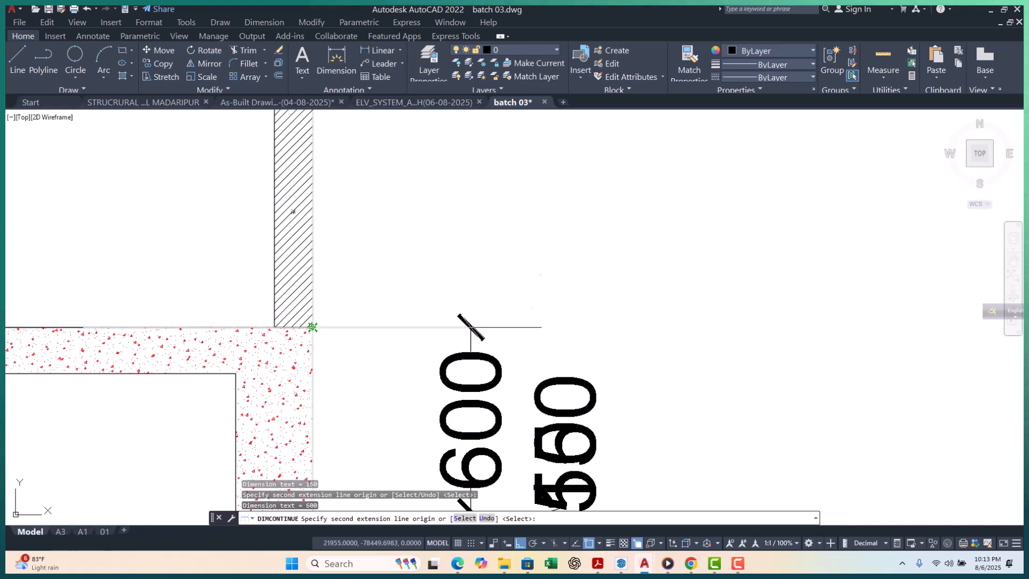
{"action": "left_click", "coordinate": [313, 327]}
Continue the dimensions over the first-floor sill wall, window, sunshade and the brickwork up to the beam's underside
{"action": "scroll", "coordinate": [313, 327], "scroll_direction": "down", "scroll_amount": 3}
{"action": "scroll", "coordinate": [322, 306], "scroll_direction": "up", "scroll_amount": 4}
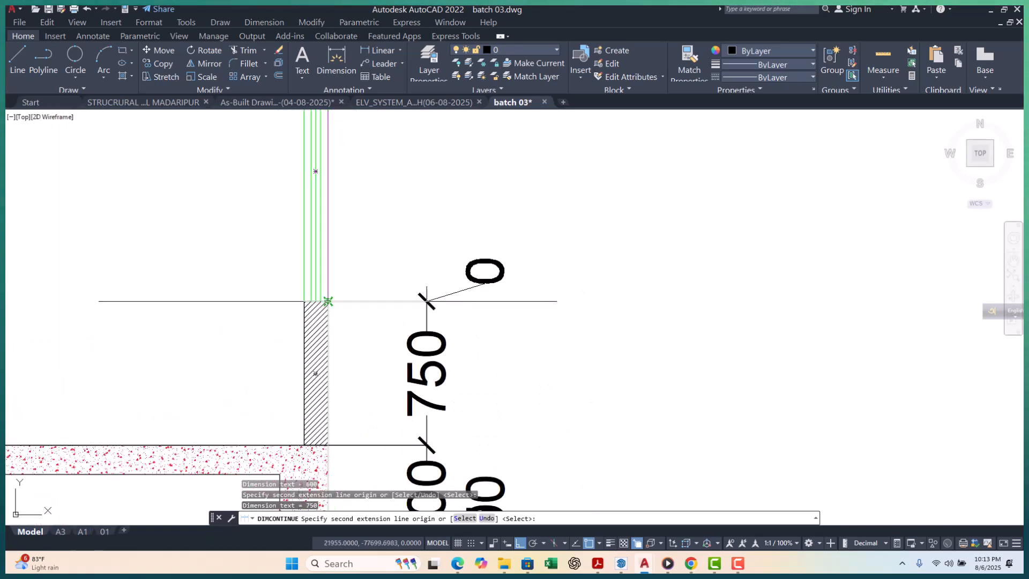
{"action": "scroll", "coordinate": [328, 302], "scroll_direction": "down", "scroll_amount": 3}
{"action": "middle_click_drag", "start_coordinate": [322, 236], "coordinate": [339, 315]}
{"action": "scroll", "coordinate": [284, 283], "scroll_direction": "up", "scroll_amount": 4}
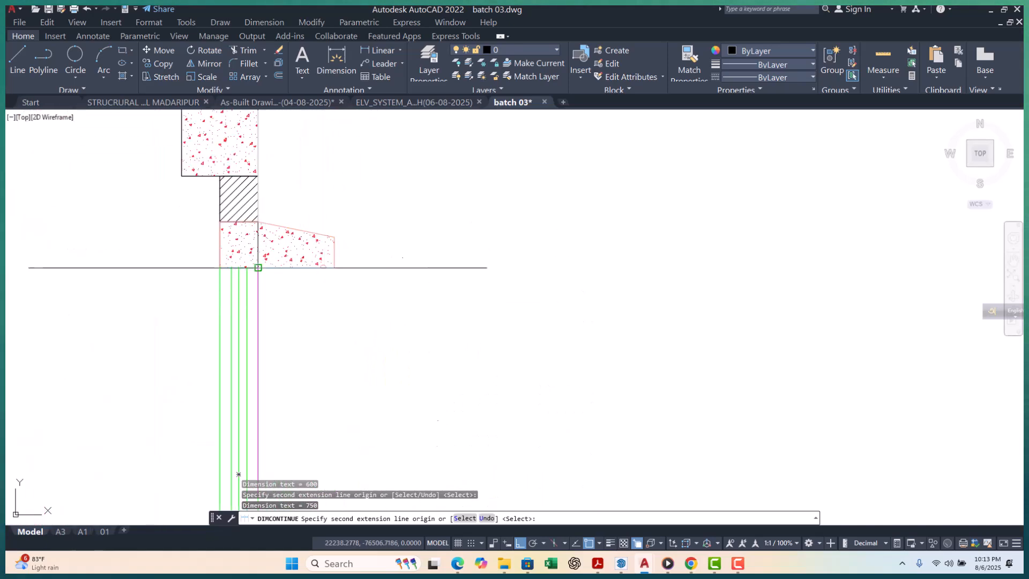
{"action": "left_click", "coordinate": [258, 176]}
Continue the dimension chain across the beam depth up to the second-floor slab top
{"action": "scroll", "coordinate": [308, 246], "scroll_direction": "down", "scroll_amount": 4}
{"action": "middle_click_drag", "start_coordinate": [309, 241], "coordinate": [308, 317]}
{"action": "scroll", "coordinate": [299, 244], "scroll_direction": "up", "scroll_amount": 2}
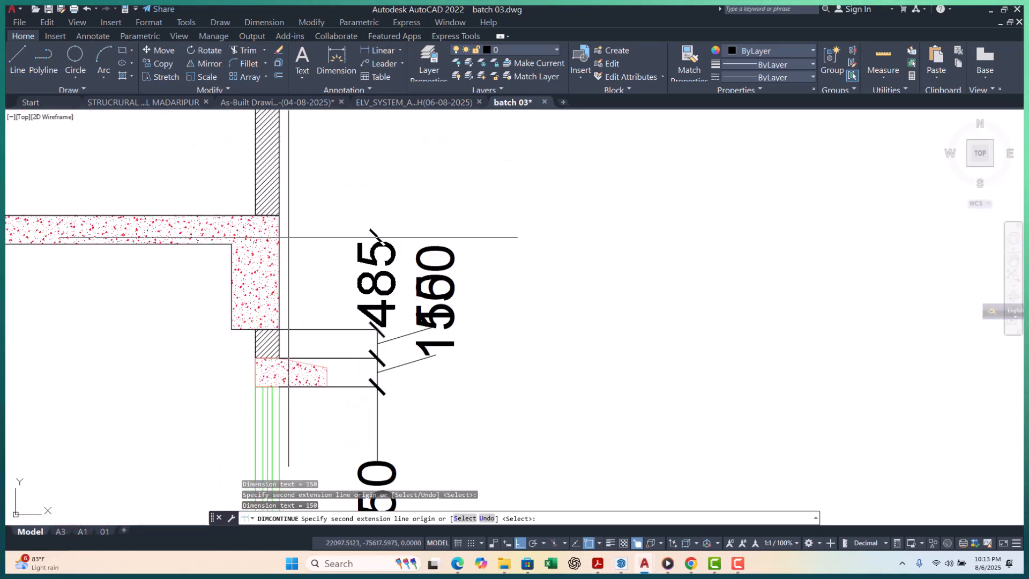
{"action": "middle_click_drag", "start_coordinate": [339, 183], "coordinate": [335, 346]}
{"action": "scroll", "coordinate": [334, 346], "scroll_direction": "down", "scroll_amount": 2}
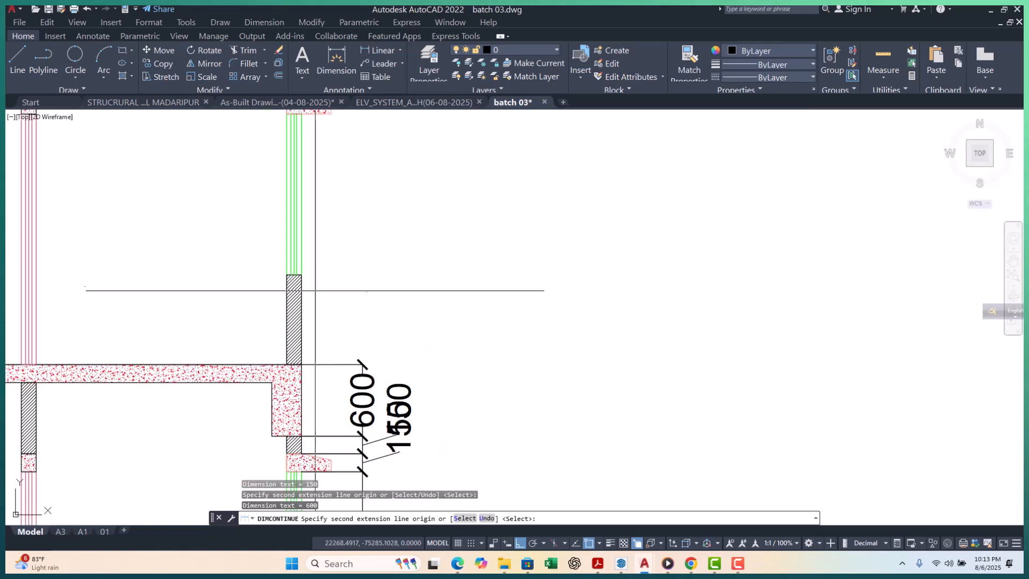
Continue the dimensions over the second-floor sill wall, window and sunshade
{"action": "scroll", "coordinate": [310, 297], "scroll_direction": "up", "scroll_amount": 2}
{"action": "scroll", "coordinate": [322, 308], "scroll_direction": "down", "scroll_amount": 2}
{"action": "middle_click_drag", "start_coordinate": [337, 262], "coordinate": [335, 369]}
{"action": "scroll", "coordinate": [305, 311], "scroll_direction": "up", "scroll_amount": 3}
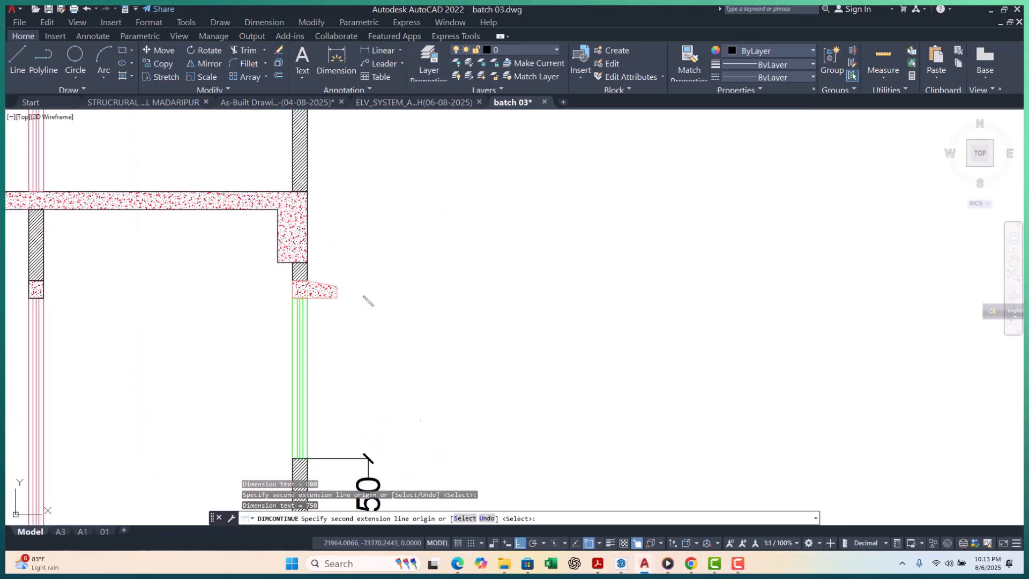
{"action": "left_click", "coordinate": [304, 290]}
{"action": "left_click", "coordinate": [304, 243]}
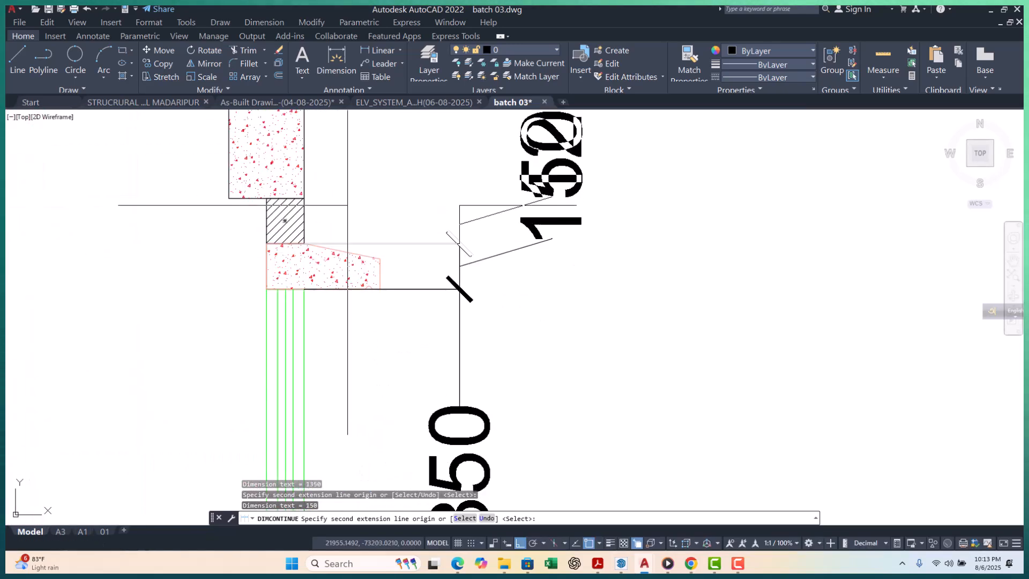
Continue the dimensions through the brickwork above the second-floor sunshade and the beam to the third-floor slab top
{"action": "middle_click_drag", "start_coordinate": [349, 207], "coordinate": [339, 303]}
{"action": "left_click", "coordinate": [294, 296]}
{"action": "scroll", "coordinate": [310, 301], "scroll_direction": "down", "scroll_amount": 2}
{"action": "middle_click_drag", "start_coordinate": [329, 241], "coordinate": [332, 325]}
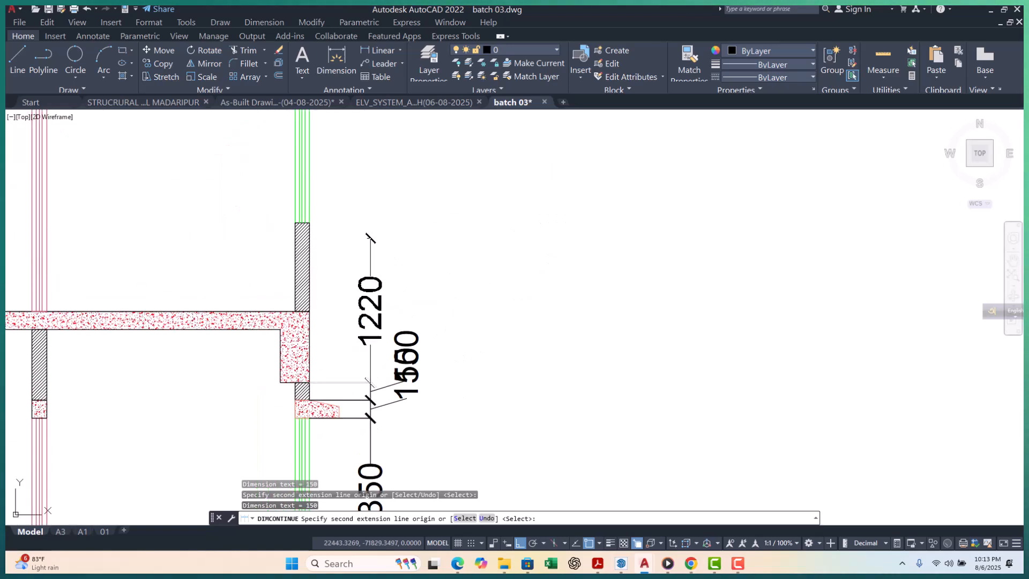
{"action": "scroll", "coordinate": [303, 312], "scroll_direction": "up", "scroll_amount": 2}
{"action": "left_click", "coordinate": [316, 306]}
Continue the dimension chain over the third-floor sill wall and window
{"action": "scroll", "coordinate": [316, 306], "scroll_direction": "down", "scroll_amount": 3}
{"action": "scroll", "coordinate": [338, 300], "scroll_direction": "up", "scroll_amount": 2}
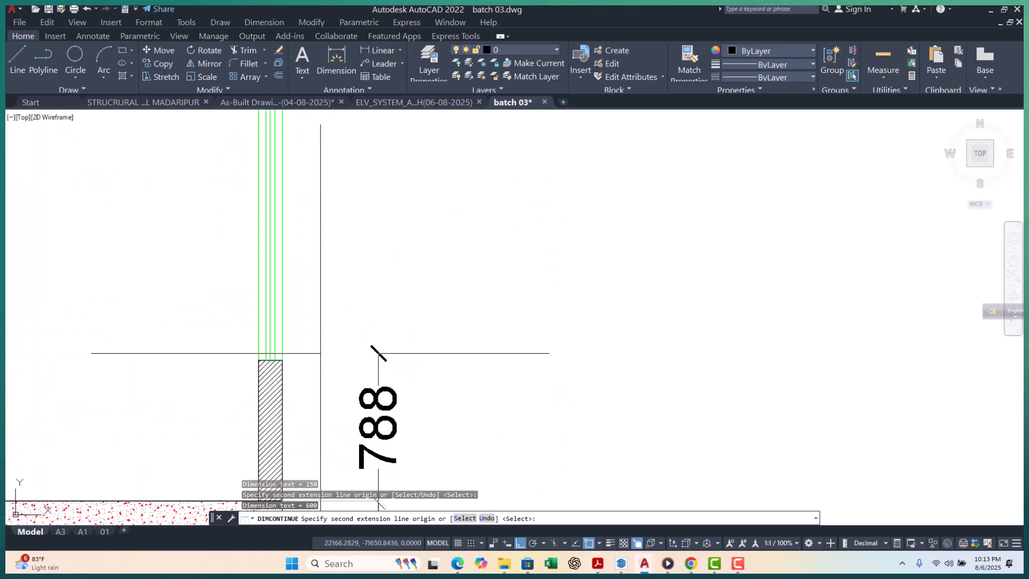
{"action": "left_click", "coordinate": [282, 360]}
{"action": "scroll", "coordinate": [310, 368], "scroll_direction": "down", "scroll_amount": 3}
{"action": "scroll", "coordinate": [547, 382], "scroll_direction": "up", "scroll_amount": 3}
{"action": "left_click", "coordinate": [457, 274]}
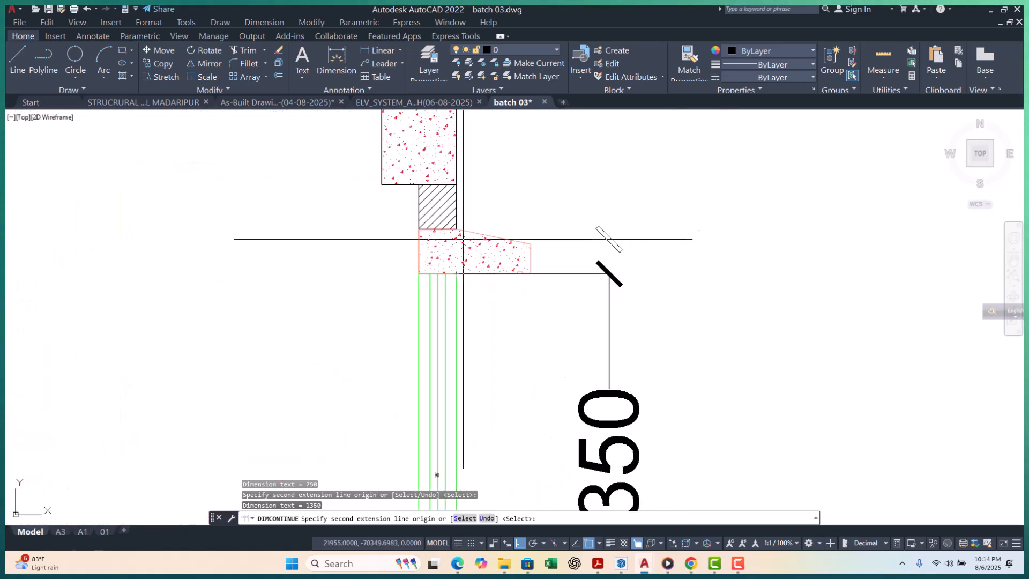
Complete the dimension chain over the third-floor sunshade, brickwork, roof beam and parapet, ending at the parapet top
{"action": "left_click", "coordinate": [456, 247]}
{"action": "scroll", "coordinate": [461, 263], "scroll_direction": "down", "scroll_amount": 3}
{"action": "scroll", "coordinate": [428, 322], "scroll_direction": "up", "scroll_amount": 2}
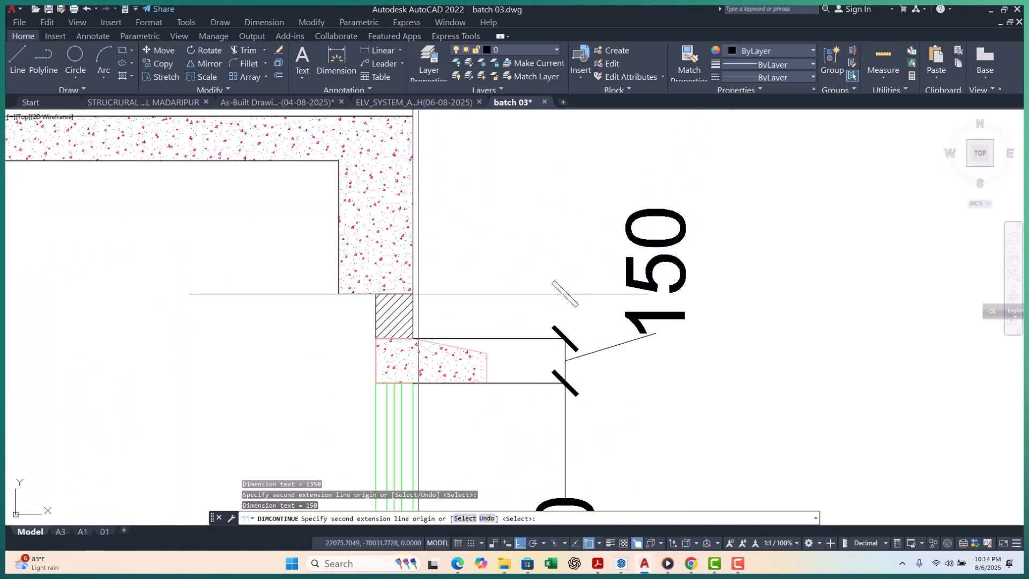
{"action": "left_click", "coordinate": [418, 247]}
{"action": "scroll", "coordinate": [420, 256], "scroll_direction": "down", "scroll_amount": 2}
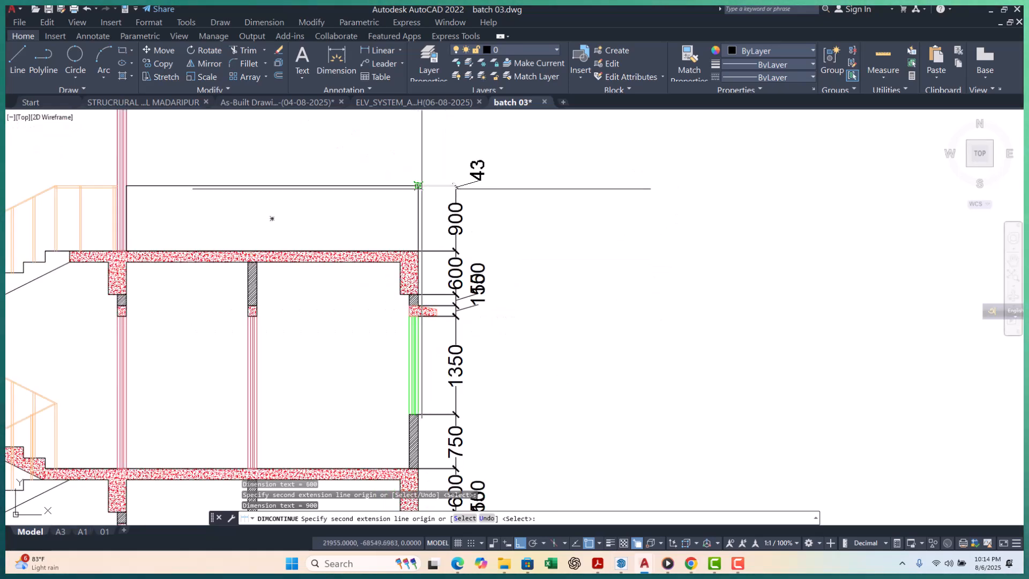
{"action": "scroll", "coordinate": [453, 190], "scroll_direction": "down", "scroll_amount": 3}
{"action": "scroll", "coordinate": [447, 233], "scroll_direction": "up", "scroll_amount": 6}
{"action": "key", "text": "Escape"}
{"action": "key", "text": "Escape"}
{"action": "key", "text": "Escape"}
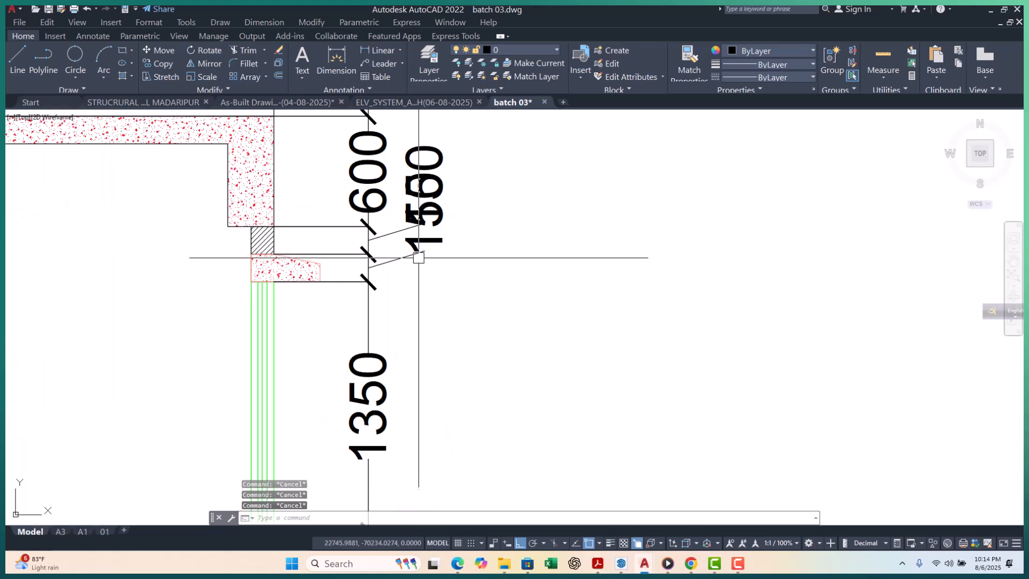
Move the third-floor sunshade's 150 dimension text downward, clear of the overlapping 150 text above it
{"action": "left_click", "coordinate": [424, 295]}
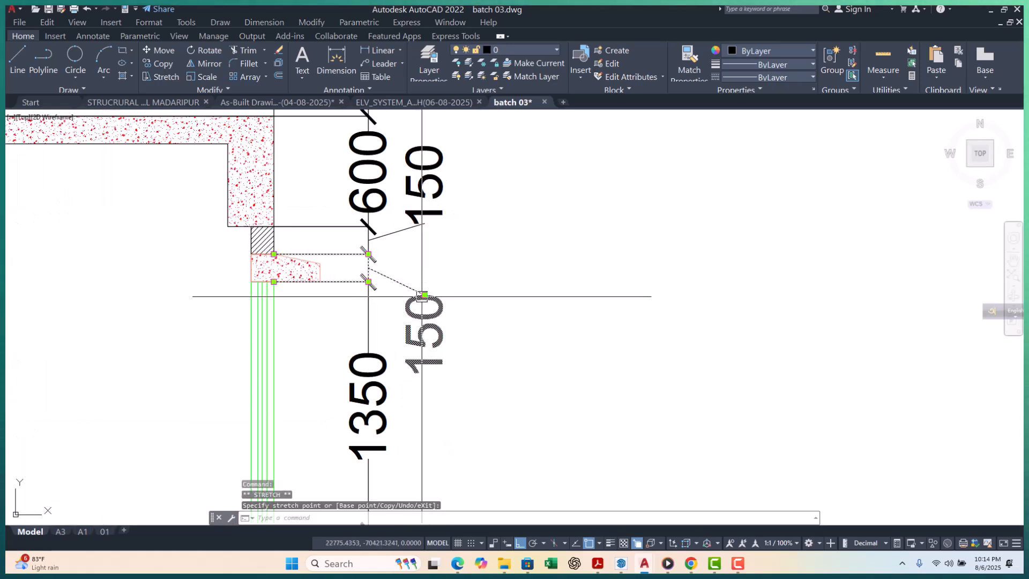
{"action": "key", "text": "Escape"}
{"action": "key", "text": "Escape"}
{"action": "key", "text": "Escape"}
{"action": "scroll", "coordinate": [418, 290], "scroll_direction": "down", "scroll_amount": 5}
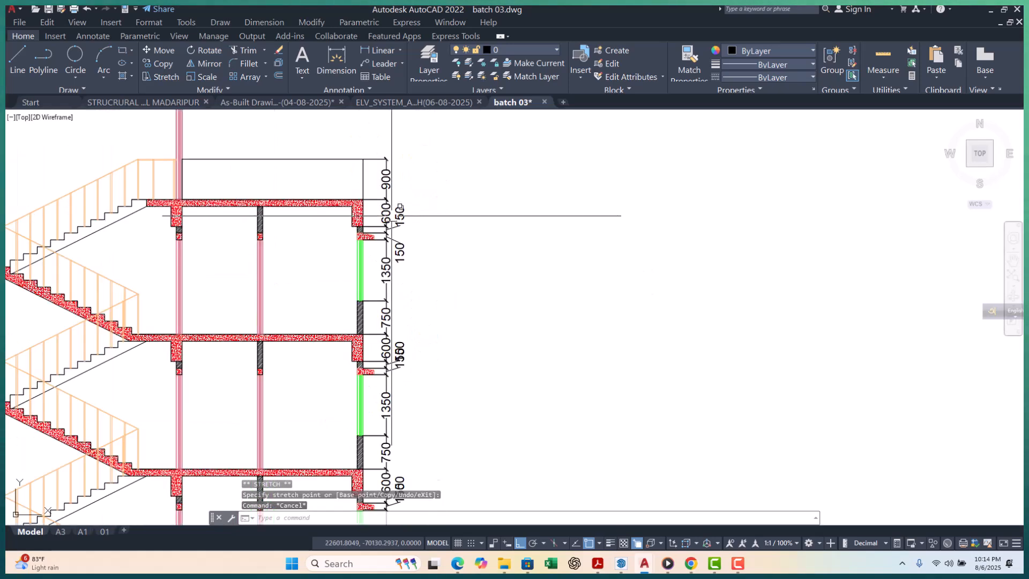
Move the second-floor sunshade's 150 dimension text down so it clears the neighbouring 150 text
{"action": "scroll", "coordinate": [395, 318], "scroll_direction": "up", "scroll_amount": 2}
{"action": "scroll", "coordinate": [395, 318], "scroll_direction": "up", "scroll_amount": 4}
{"action": "left_click", "coordinate": [385, 304]}
{"action": "left_click", "coordinate": [384, 304]}
{"action": "key", "text": "Escape"}
{"action": "key", "text": "Escape"}
{"action": "key", "text": "Escape"}
{"action": "scroll", "coordinate": [391, 354], "scroll_direction": "down", "scroll_amount": 5}
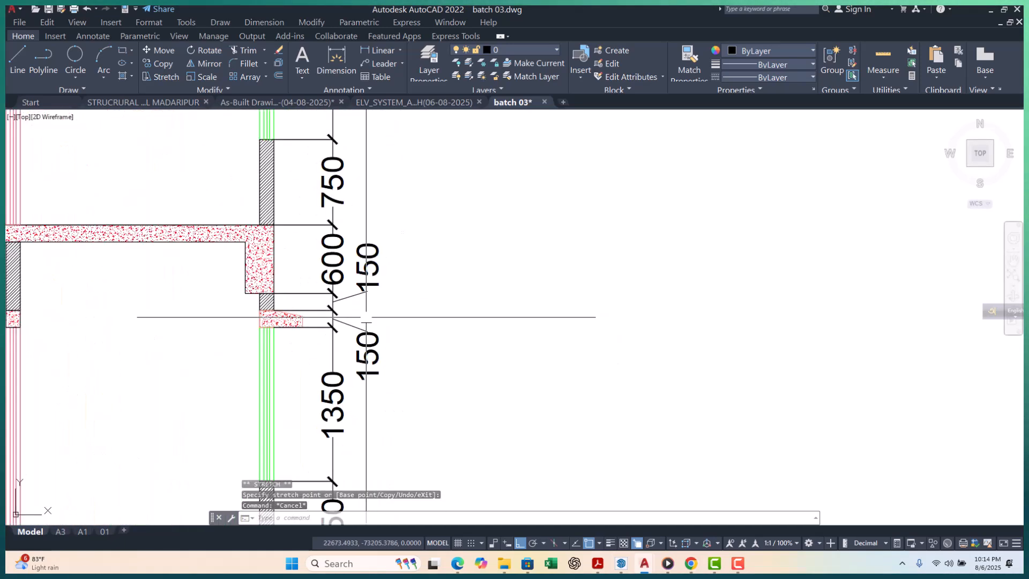
Separate the overlapping 150 texts at the first-floor sunshade by moving the lower one down
{"action": "scroll", "coordinate": [373, 328], "scroll_direction": "up", "scroll_amount": 6}
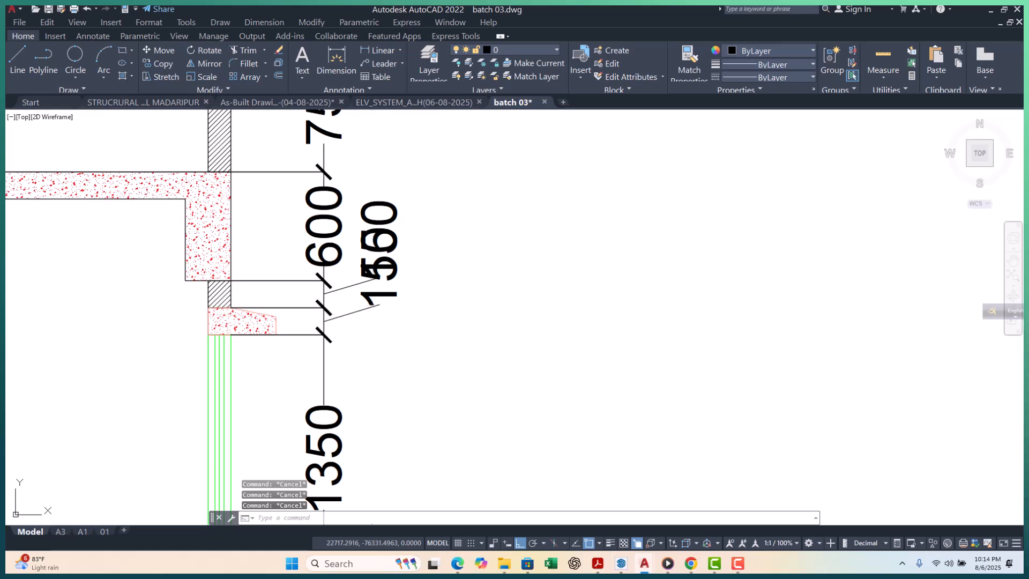
{"action": "key", "text": "Escape"}
{"action": "scroll", "coordinate": [351, 351], "scroll_direction": "down", "scroll_amount": 5}
Move the ground-floor sunshade's 150 dimension text down, away from the overlapping text above it
{"action": "scroll", "coordinate": [363, 305], "scroll_direction": "up", "scroll_amount": 5}
{"action": "scroll", "coordinate": [351, 271], "scroll_direction": "up", "scroll_amount": 2}
{"action": "left_click", "coordinate": [343, 260]}
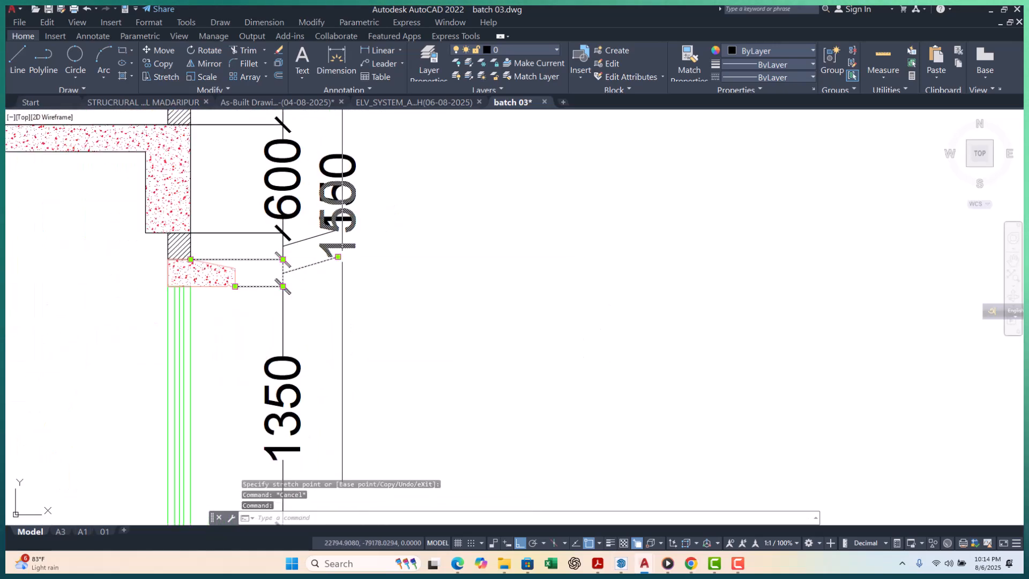
{"action": "left_click", "coordinate": [339, 257]}
{"action": "key", "text": "Escape"}
{"action": "key", "text": "Escape"}
{"action": "key", "text": "Escape"}
{"action": "scroll", "coordinate": [478, 304], "scroll_direction": "down", "scroll_amount": 5}
{"action": "scroll", "coordinate": [549, 363], "scroll_direction": "up", "scroll_amount": 1}
{"action": "scroll", "coordinate": [461, 281], "scroll_direction": "down", "scroll_amount": 2}
{"action": "scroll", "coordinate": [536, 333], "scroll_direction": "down", "scroll_amount": 2}
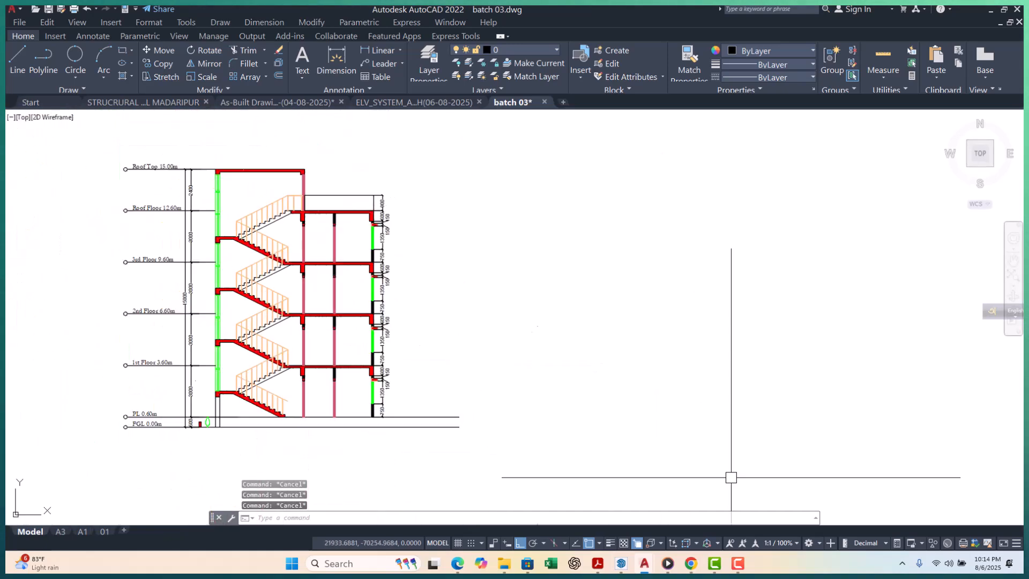
Add a vertical linear dimension to the ground-floor door opening in the middle interior wall, placed beside the wall
{"action": "scroll", "coordinate": [294, 429], "scroll_direction": "up", "scroll_amount": 2}
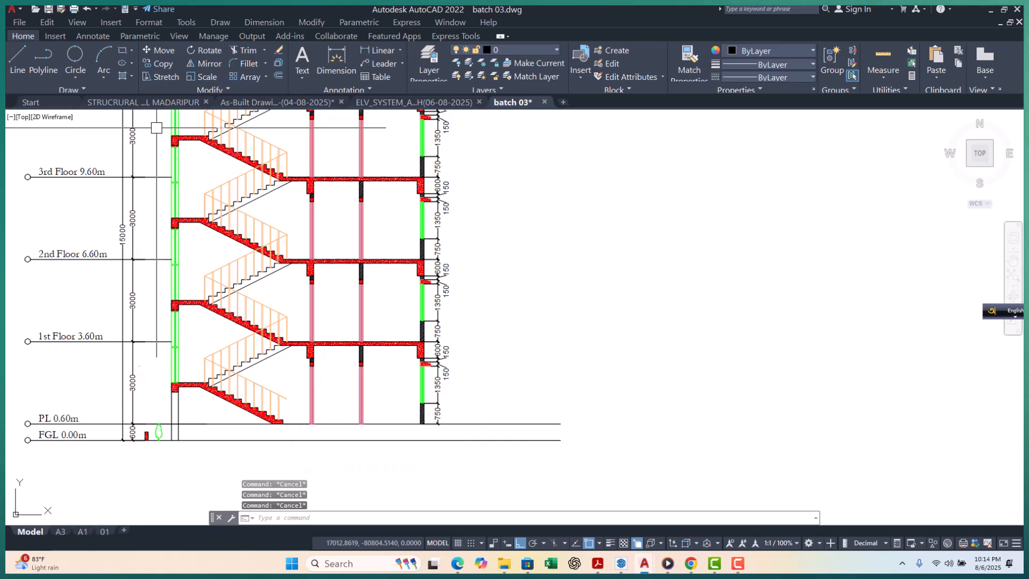
{"action": "left_click", "coordinate": [368, 49]}
{"action": "scroll", "coordinate": [360, 396], "scroll_direction": "up", "scroll_amount": 4}
{"action": "scroll", "coordinate": [356, 394], "scroll_direction": "down", "scroll_amount": 4}
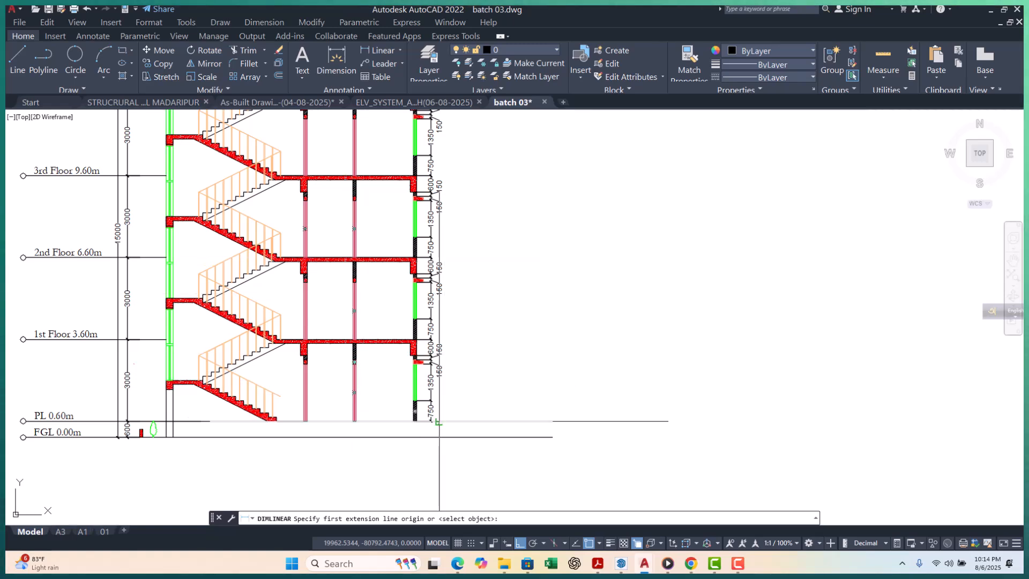
{"action": "scroll", "coordinate": [358, 422], "scroll_direction": "up", "scroll_amount": 5}
{"action": "left_click", "coordinate": [316, 398]}
{"action": "scroll", "coordinate": [335, 402], "scroll_direction": "down", "scroll_amount": 3}
{"action": "scroll", "coordinate": [341, 258], "scroll_direction": "up", "scroll_amount": 2}
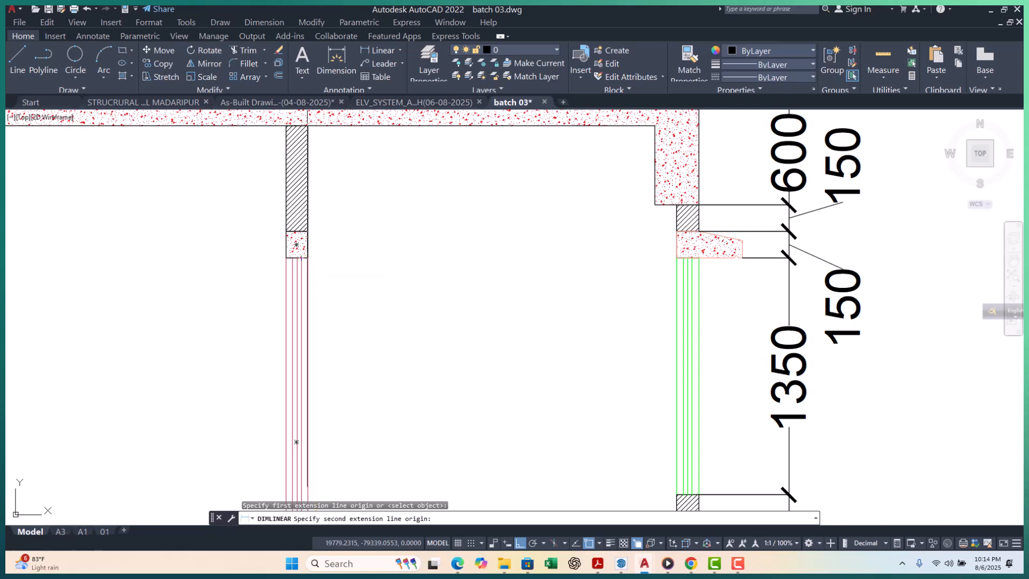
{"action": "left_click", "coordinate": [307, 257]}
{"action": "scroll", "coordinate": [354, 282], "scroll_direction": "down", "scroll_amount": 2}
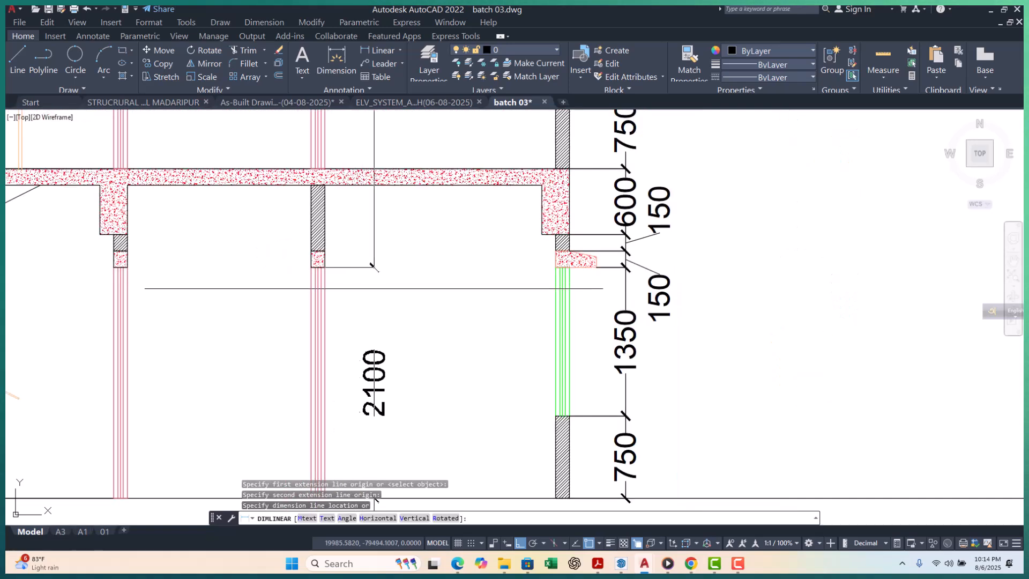
{"action": "left_click", "coordinate": [375, 288]}
Continue the vertical dimension chain up the middle interior wall over the ground-floor door lintel, the masonry above it and the first-floor slab
{"action": "type", "text": "dc"}
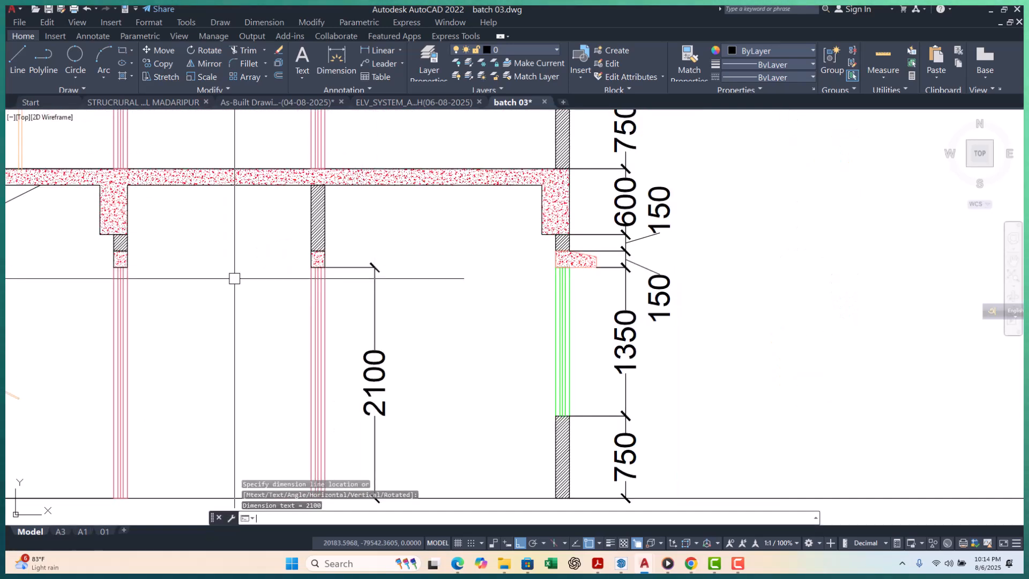
{"action": "type", "text": "o"}
{"action": "key", "text": "Return"}
{"action": "scroll", "coordinate": [325, 288], "scroll_direction": "up", "scroll_amount": 4}
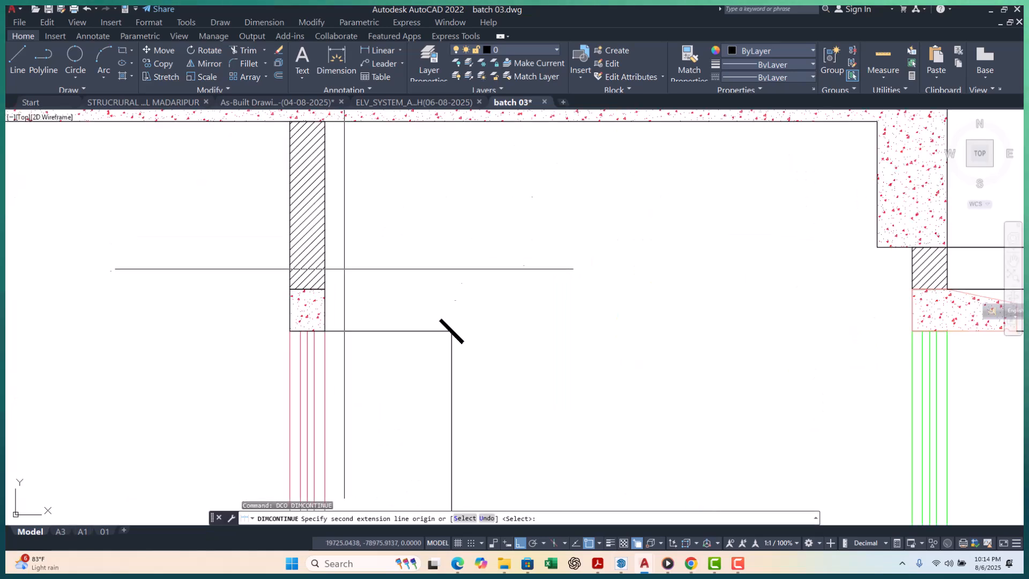
{"action": "left_click", "coordinate": [452, 330]}
{"action": "scroll", "coordinate": [286, 443], "scroll_direction": "down", "scroll_amount": 2}
{"action": "left_click", "coordinate": [394, 238]}
{"action": "scroll", "coordinate": [338, 283], "scroll_direction": "down", "scroll_amount": 4}
Extend the middle interior wall's dimension chain through the first-floor door opening, lintel, masonry and the second-floor slab
{"action": "middle_click_drag", "start_coordinate": [354, 234], "coordinate": [338, 370]}
{"action": "scroll", "coordinate": [329, 255], "scroll_direction": "up", "scroll_amount": 4}
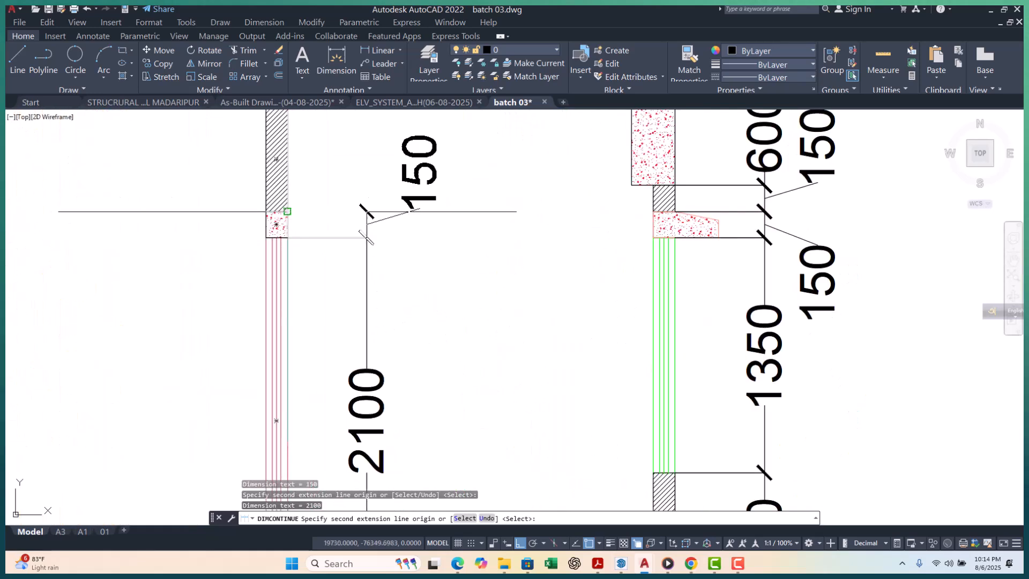
{"action": "middle_click_drag", "start_coordinate": [343, 208], "coordinate": [341, 383]}
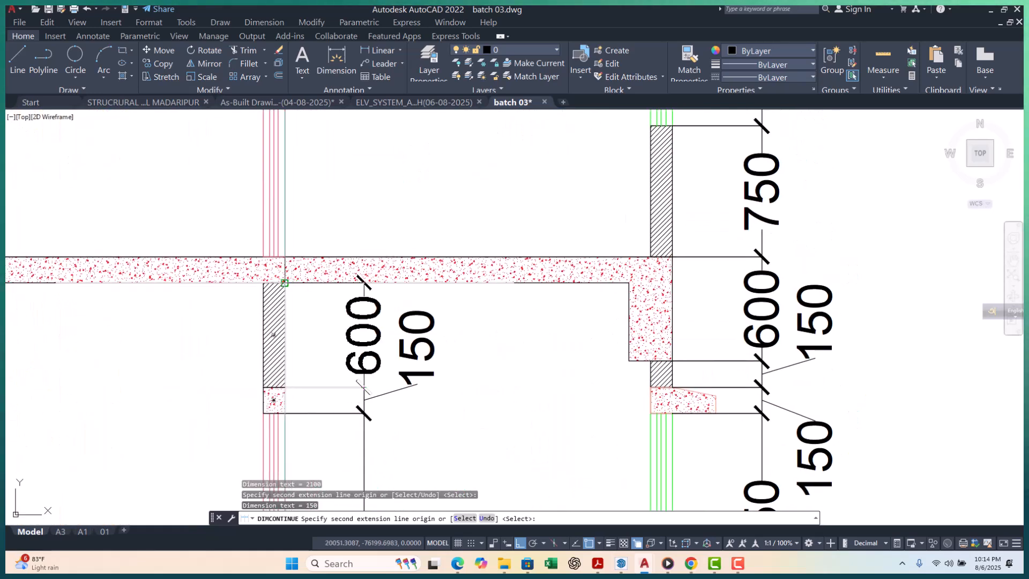
{"action": "scroll", "coordinate": [323, 278], "scroll_direction": "down", "scroll_amount": 2}
{"action": "middle_click_drag", "start_coordinate": [344, 167], "coordinate": [333, 381]}
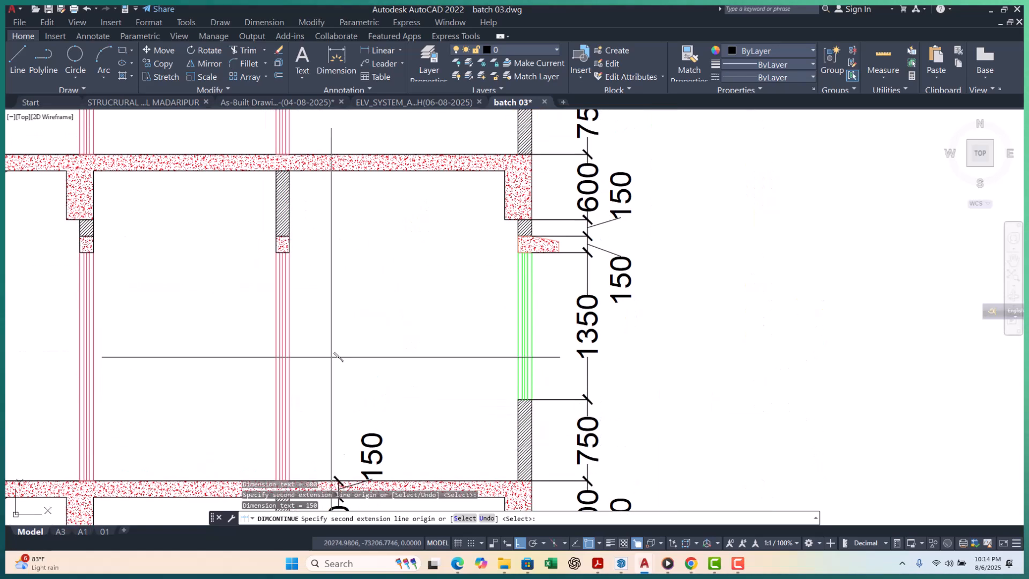
Carry the middle interior wall's continued dimensions up the second storey's door opening, lintel and masonry to the third-floor slab
{"action": "scroll", "coordinate": [303, 230], "scroll_direction": "up", "scroll_amount": 4}
{"action": "left_click", "coordinate": [267, 287]}
{"action": "left_click", "coordinate": [267, 244]}
{"action": "middle_click_drag", "start_coordinate": [312, 224], "coordinate": [301, 427]}
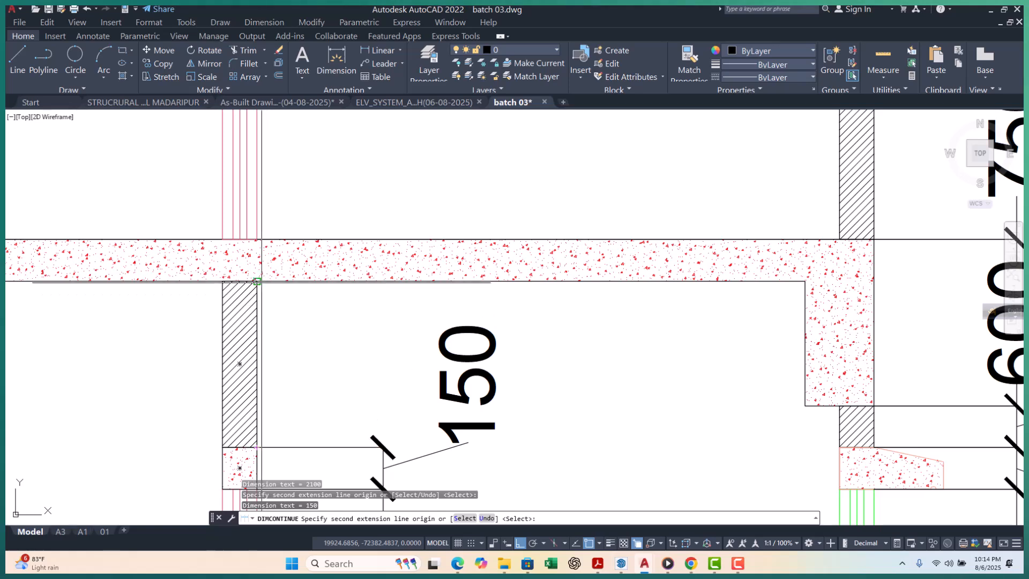
Complete the middle interior wall's chain with the third-floor door opening, lintel, masonry and roof slab, and end the command
{"action": "scroll", "coordinate": [278, 303], "scroll_direction": "down", "scroll_amount": 4}
{"action": "middle_click_drag", "start_coordinate": [322, 139], "coordinate": [282, 430]}
{"action": "scroll", "coordinate": [222, 354], "scroll_direction": "up", "scroll_amount": 2}
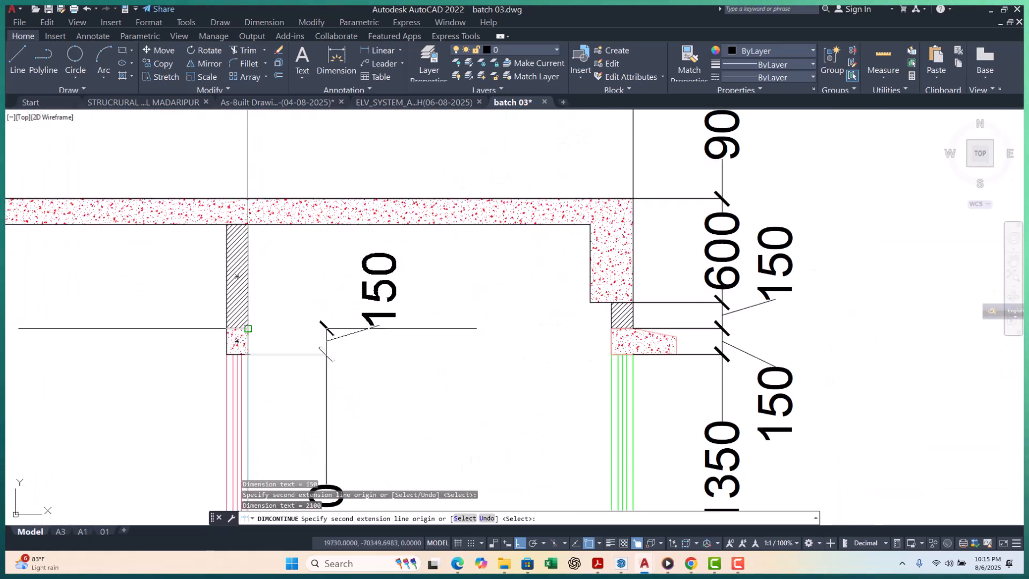
{"action": "middle_click_drag", "start_coordinate": [274, 303], "coordinate": [252, 436]}
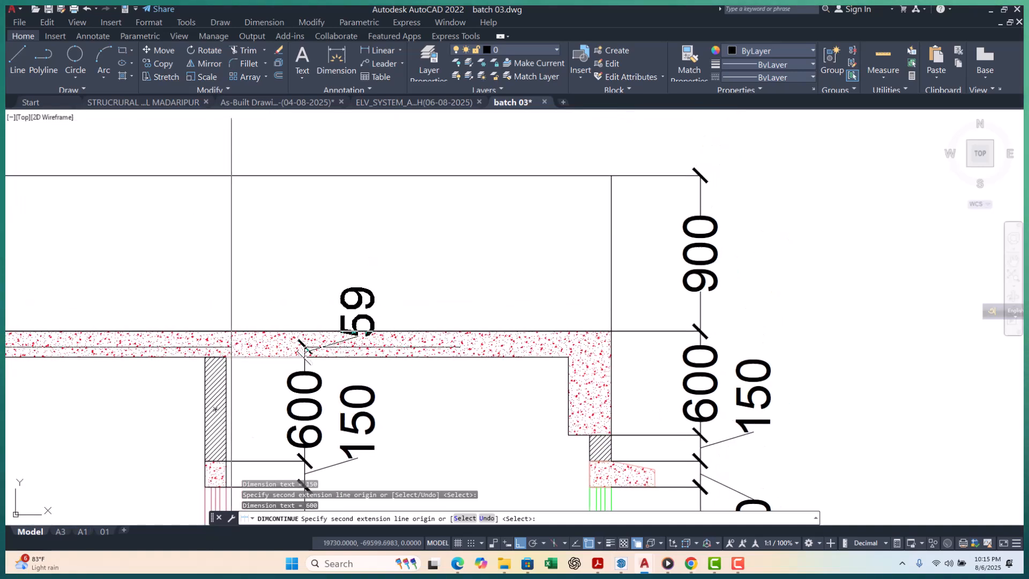
{"action": "key", "text": "Escape"}
{"action": "key", "text": "Escape"}
{"action": "key", "text": "Escape"}
Add a vertical linear dimension to the ground-floor door opening in the interior wall nearest the staircase, placed beside that wall
{"action": "scroll", "coordinate": [386, 278], "scroll_direction": "down", "scroll_amount": 8}
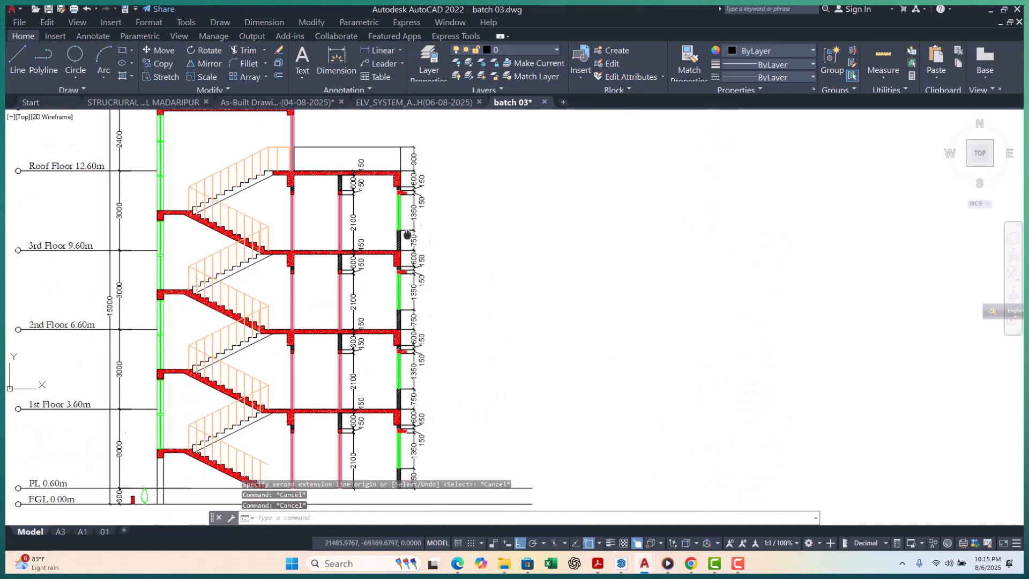
{"action": "scroll", "coordinate": [397, 278], "scroll_direction": "up", "scroll_amount": 4}
{"action": "middle_click_drag", "start_coordinate": [351, 322], "coordinate": [382, 320]}
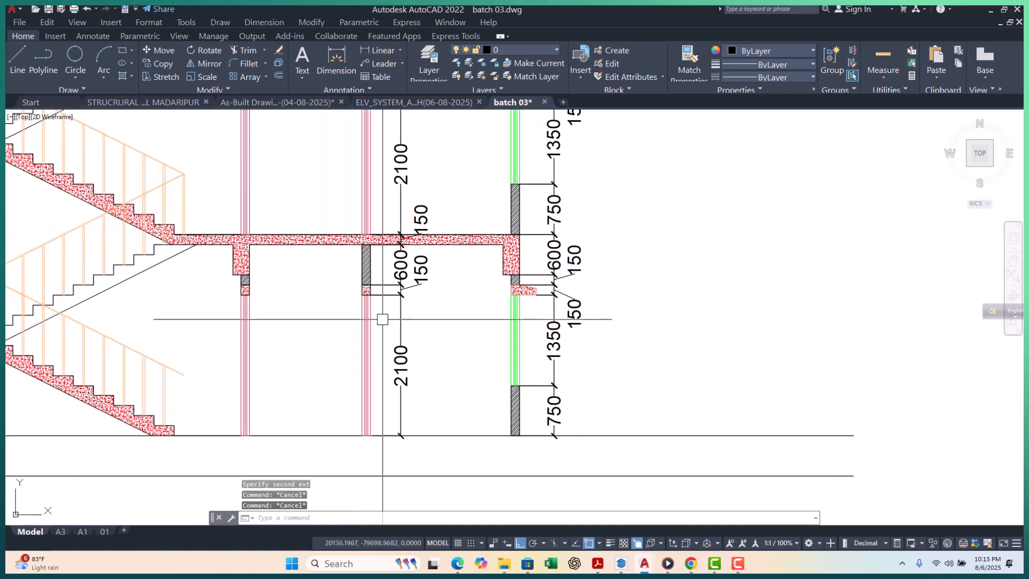
{"action": "type", "text": "dli"}
{"action": "key", "text": "Return"}
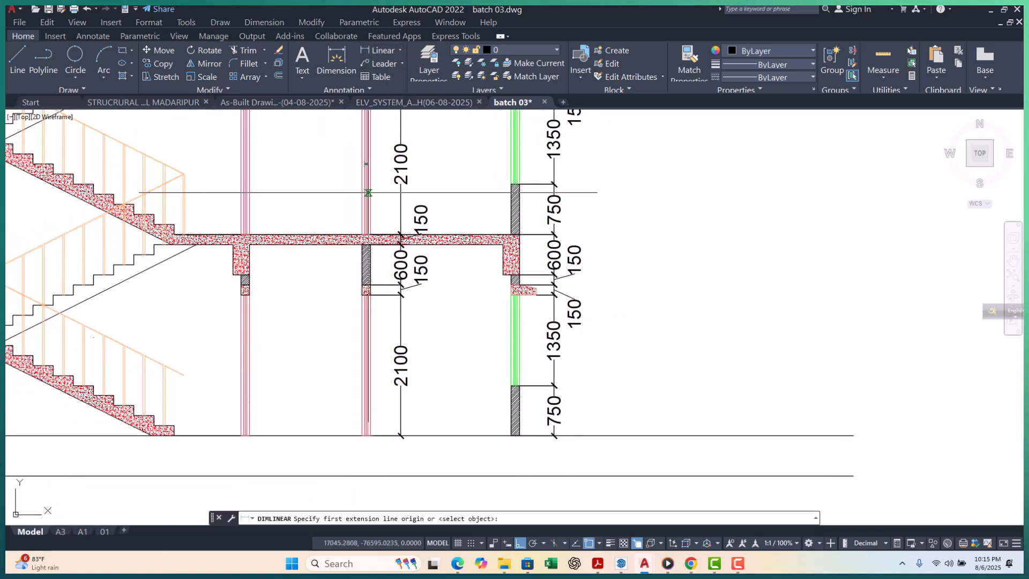
{"action": "scroll", "coordinate": [233, 437], "scroll_direction": "up", "scroll_amount": 6}
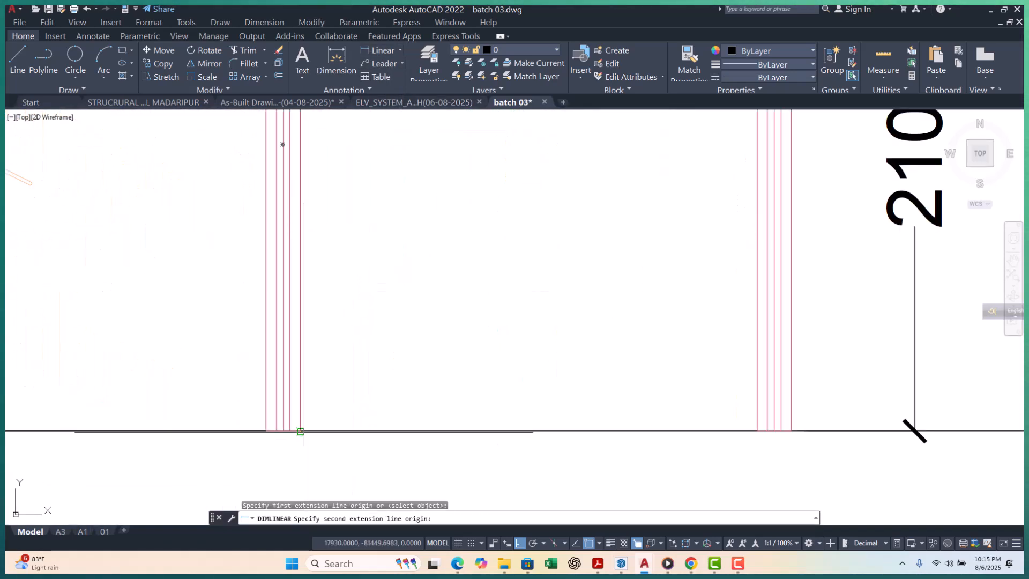
{"action": "scroll", "coordinate": [301, 432], "scroll_direction": "down", "scroll_amount": 4}
{"action": "scroll", "coordinate": [287, 229], "scroll_direction": "up", "scroll_amount": 4}
{"action": "left_click", "coordinate": [297, 230]}
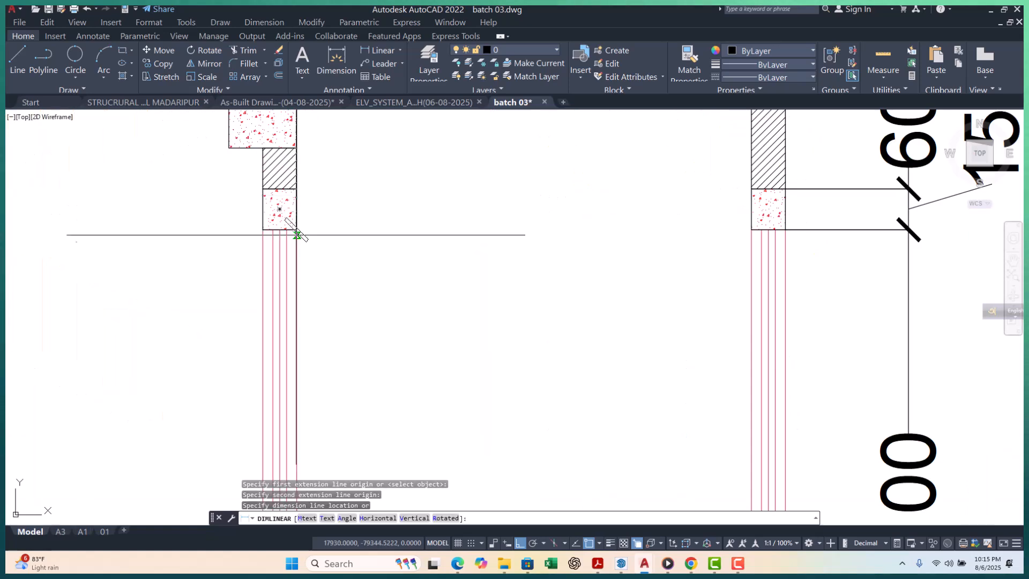
{"action": "left_click", "coordinate": [397, 279]}
{"action": "scroll", "coordinate": [323, 260], "scroll_direction": "down", "scroll_amount": 3}
{"action": "key", "text": "Escape"}
{"action": "key", "text": "Escape"}
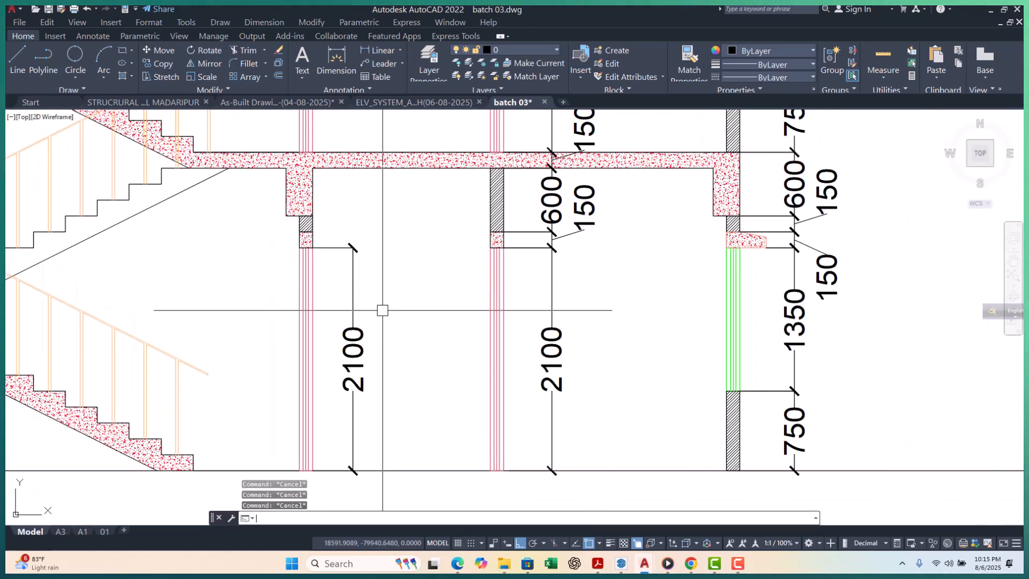
Continue the staircase-side wall's dimension chain over the ground-floor lintel, the masonry and the beam up to the first-floor level
{"action": "type", "text": "dco"}
{"action": "key", "text": "Return"}
{"action": "middle_click_drag", "start_coordinate": [356, 236], "coordinate": [349, 355]}
{"action": "scroll", "coordinate": [321, 329], "scroll_direction": "up", "scroll_amount": 4}
{"action": "left_click", "coordinate": [303, 353]}
{"action": "left_click", "coordinate": [304, 337]}
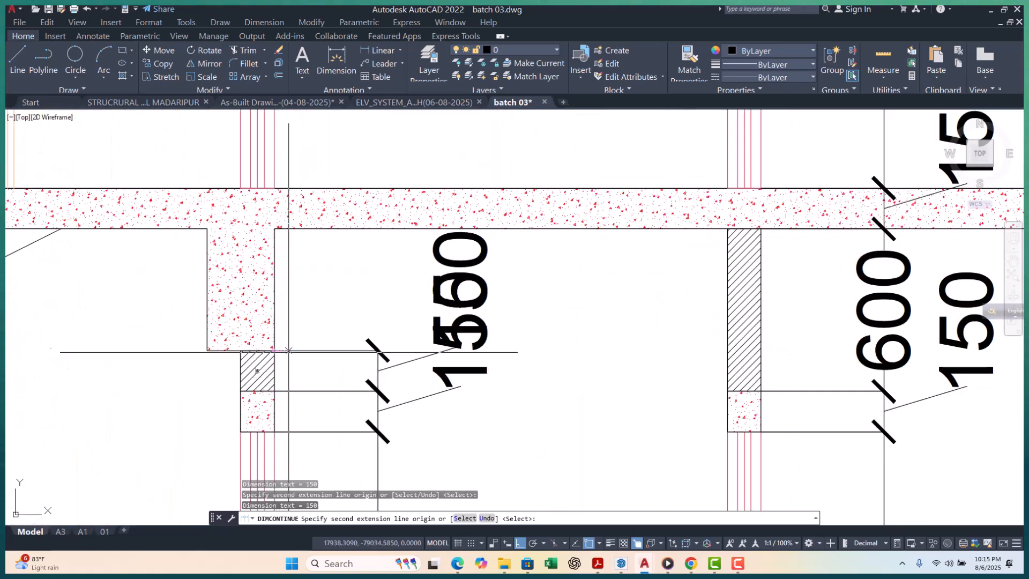
{"action": "middle_click_drag", "start_coordinate": [278, 349], "coordinate": [265, 478]}
{"action": "left_click", "coordinate": [263, 317]}
Extend the staircase-side wall's dimension chain through the first-floor door opening, lintel, masonry and beam to the second-floor level
{"action": "scroll", "coordinate": [262, 317], "scroll_direction": "down", "scroll_amount": 3}
{"action": "middle_click_drag", "start_coordinate": [338, 294], "coordinate": [338, 144]}
{"action": "scroll", "coordinate": [277, 266], "scroll_direction": "up", "scroll_amount": 4}
{"action": "left_click", "coordinate": [259, 276]}
{"action": "left_click", "coordinate": [259, 236]}
{"action": "left_click", "coordinate": [258, 196]}
{"action": "scroll", "coordinate": [287, 230], "scroll_direction": "down", "scroll_amount": 4}
{"action": "scroll", "coordinate": [316, 383], "scroll_direction": "up", "scroll_amount": 3}
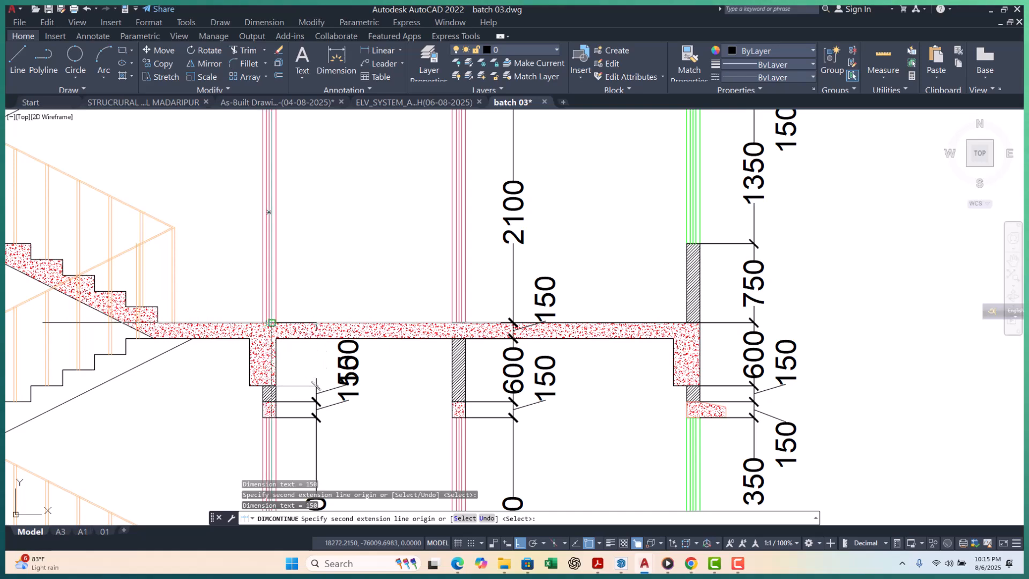
{"action": "scroll", "coordinate": [288, 322], "scroll_direction": "down", "scroll_amount": 3}
Continue the staircase-side wall's chain across the second-floor door opening, lintel, masonry and beam to the third-floor level
{"action": "scroll", "coordinate": [296, 476], "scroll_direction": "up", "scroll_amount": 3}
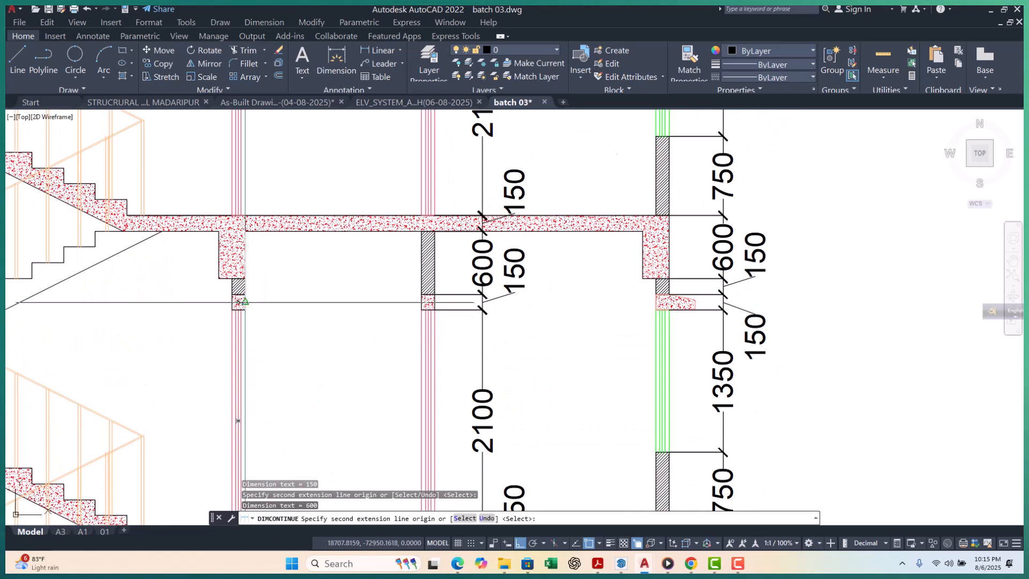
{"action": "scroll", "coordinate": [242, 294], "scroll_direction": "up", "scroll_amount": 4}
{"action": "left_click", "coordinate": [243, 276]}
{"action": "left_click", "coordinate": [243, 236]}
{"action": "middle_click_drag", "start_coordinate": [306, 256], "coordinate": [300, 525]}
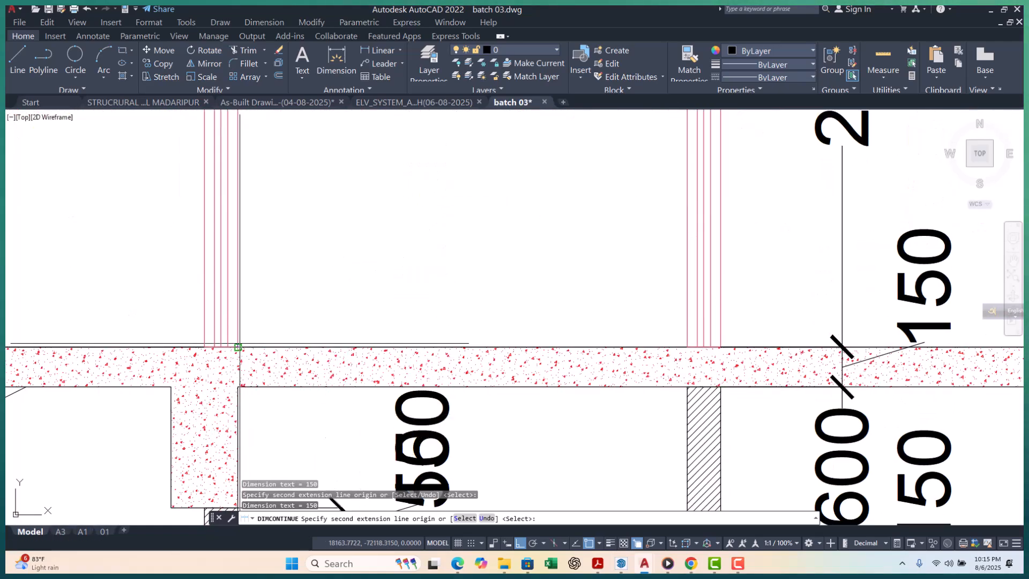
{"action": "left_click", "coordinate": [238, 347]}
Carry the staircase-side wall's continued dimensions through the third-floor door opening, lintel, masonry and beam to the roof floor level
{"action": "scroll", "coordinate": [265, 378], "scroll_direction": "down", "scroll_amount": 2}
{"action": "middle_click_drag", "start_coordinate": [293, 289], "coordinate": [298, 516]}
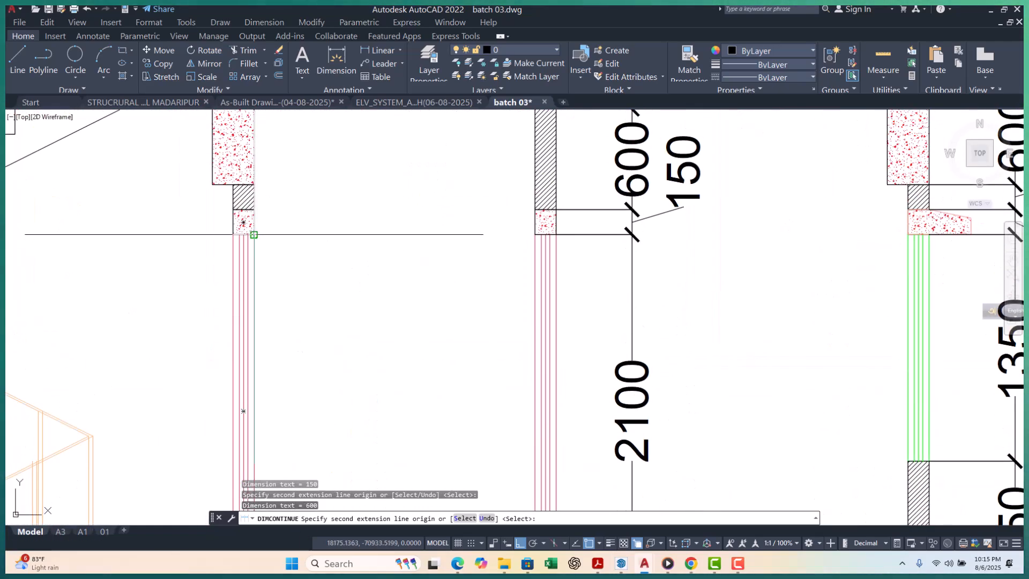
{"action": "scroll", "coordinate": [336, 287], "scroll_direction": "down", "scroll_amount": 2}
{"action": "scroll", "coordinate": [257, 215], "scroll_direction": "up", "scroll_amount": 4}
{"action": "left_click", "coordinate": [255, 209]}
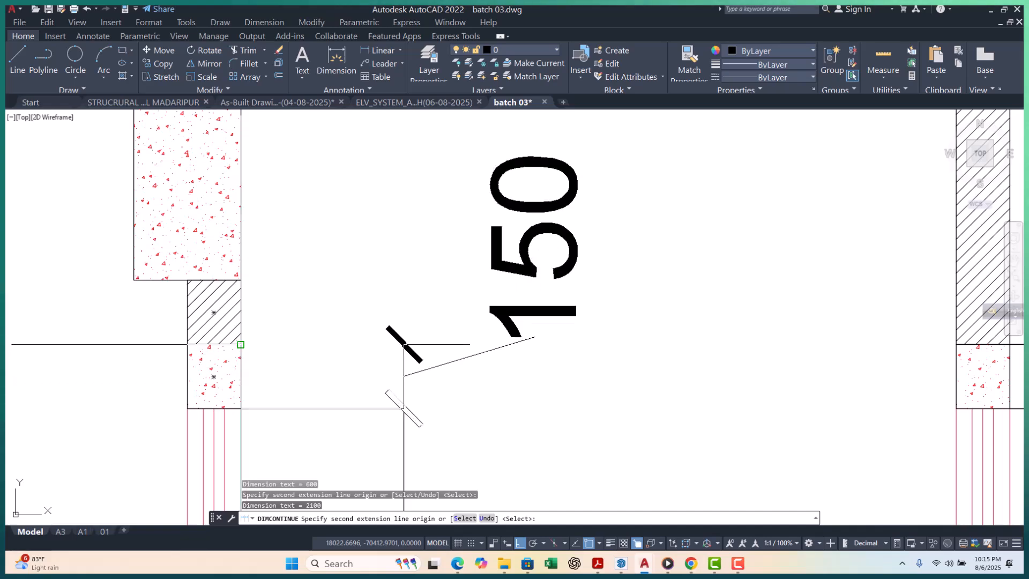
{"action": "scroll", "coordinate": [241, 310], "scroll_direction": "down", "scroll_amount": 5}
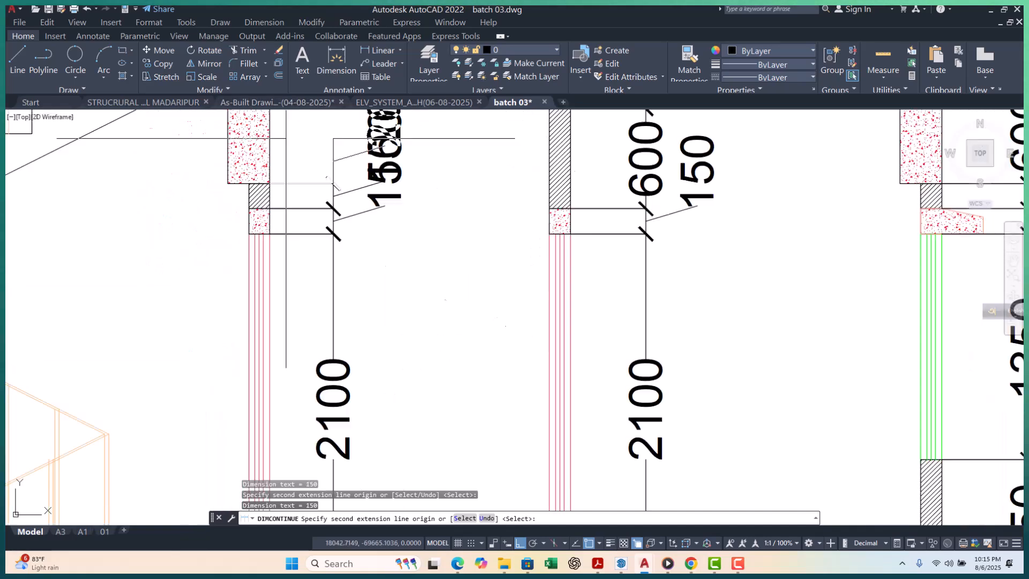
{"action": "scroll", "coordinate": [268, 224], "scroll_direction": "up", "scroll_amount": 4}
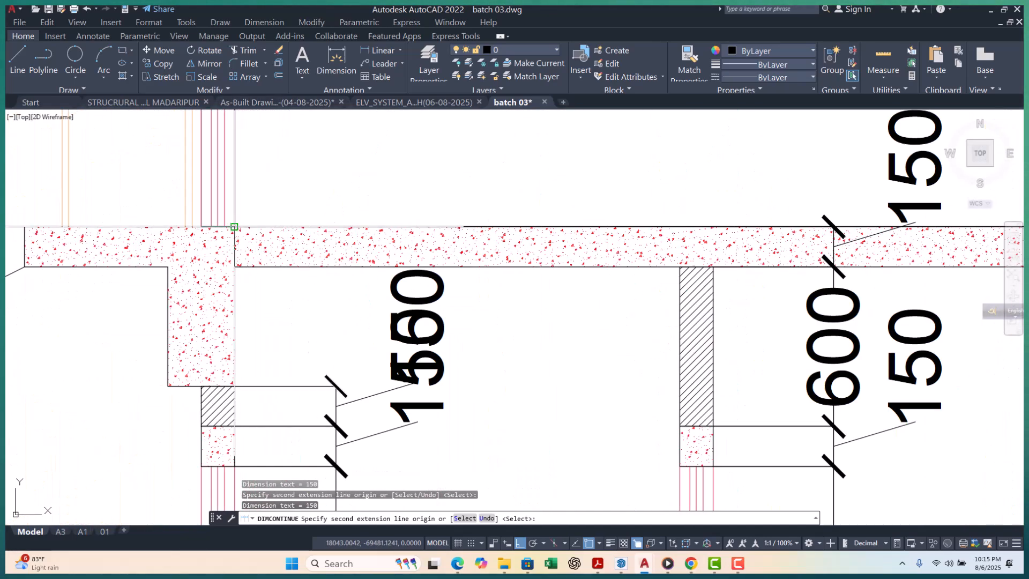
{"action": "scroll", "coordinate": [234, 227], "scroll_direction": "down", "scroll_amount": 6}
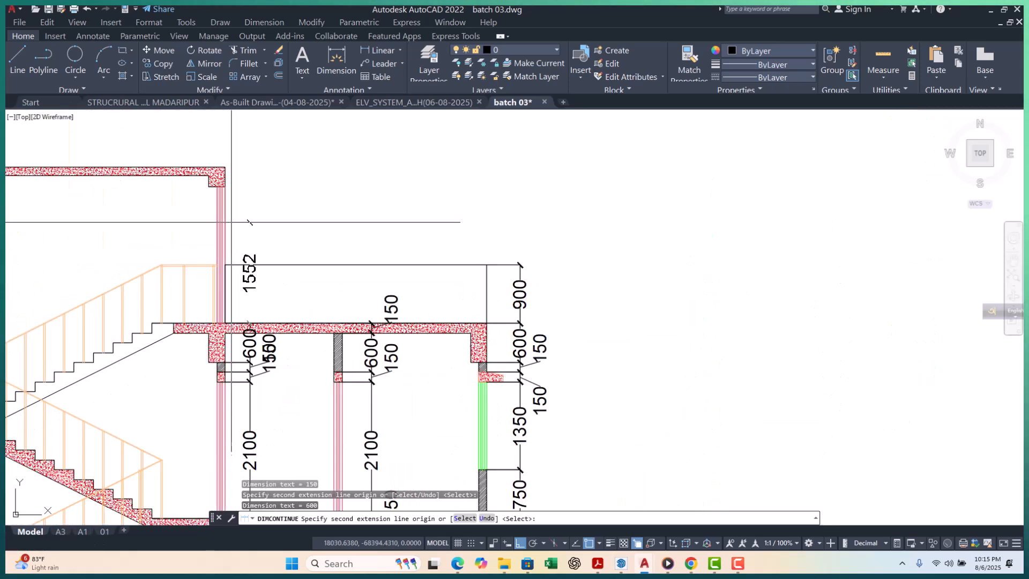
Finish the staircase-side chain by dimensioning the rooftop door opening and the roof-top beam above it, ending the command
{"action": "scroll", "coordinate": [232, 225], "scroll_direction": "up", "scroll_amount": 4}
{"action": "left_click", "coordinate": [213, 155]}
{"action": "middle_click_drag", "start_coordinate": [232, 156], "coordinate": [228, 334]}
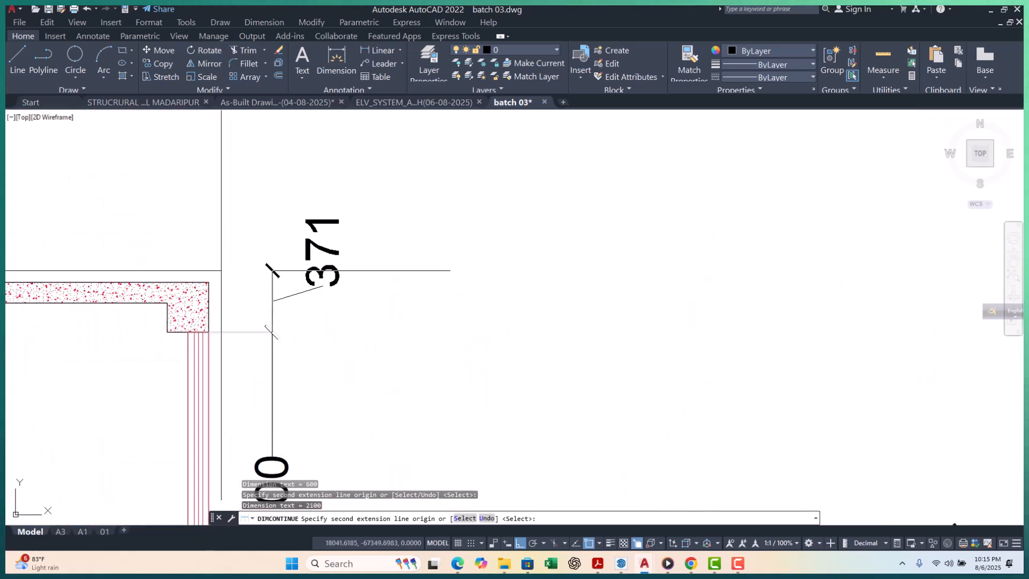
{"action": "left_click", "coordinate": [209, 282]}
{"action": "key", "text": "Escape"}
{"action": "key", "text": "Escape"}
{"action": "scroll", "coordinate": [209, 283], "scroll_direction": "down", "scroll_amount": 5}
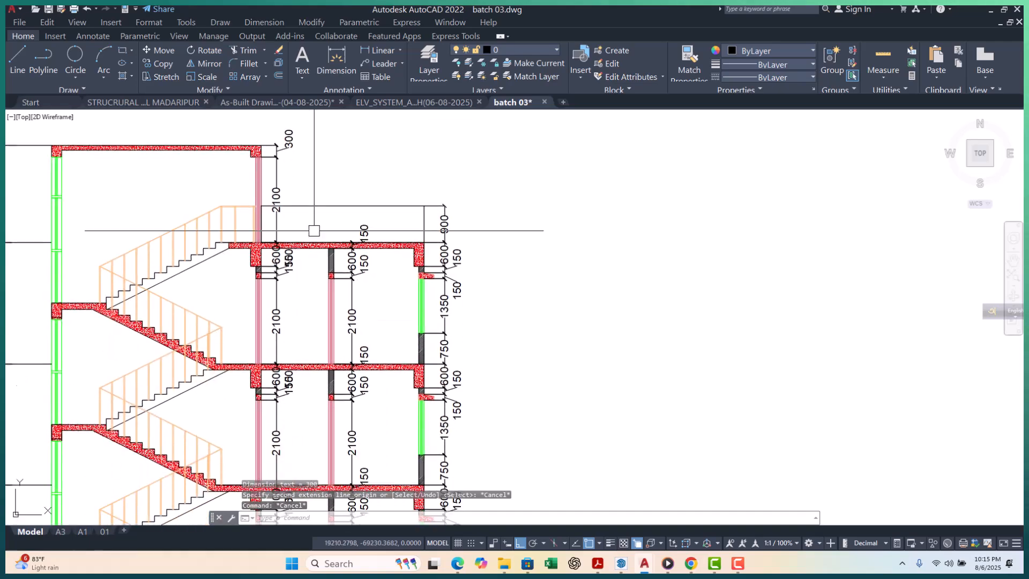
Move the third-floor lintel's 150 dimension text on the staircase-side wall down, clear of the overlapping 150 text
{"action": "scroll", "coordinate": [285, 272], "scroll_direction": "up", "scroll_amount": 6}
{"action": "left_click", "coordinate": [303, 298]}
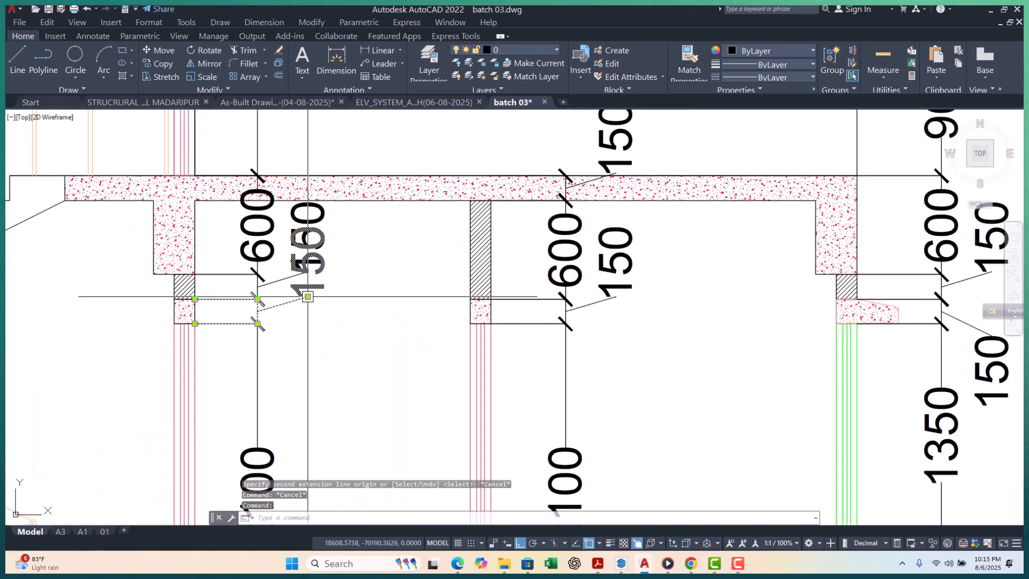
{"action": "left_click", "coordinate": [308, 296]}
{"action": "scroll", "coordinate": [300, 349], "scroll_direction": "down", "scroll_amount": 5}
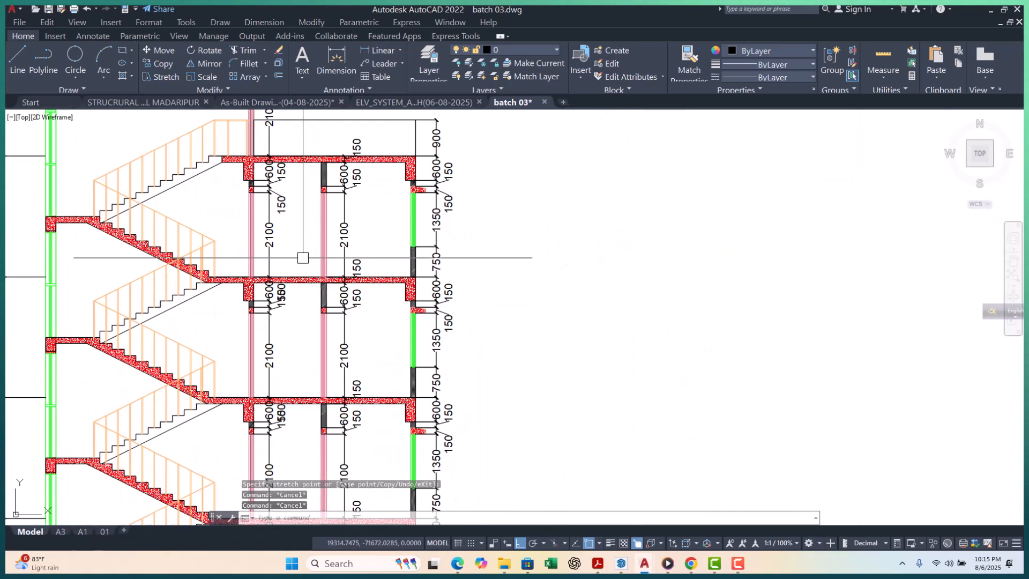
Separate the overlapping 150 texts at the second-floor door of the staircase-side wall by moving the lintel's text down
{"action": "scroll", "coordinate": [290, 321], "scroll_direction": "up", "scroll_amount": 6}
{"action": "left_click", "coordinate": [247, 248]}
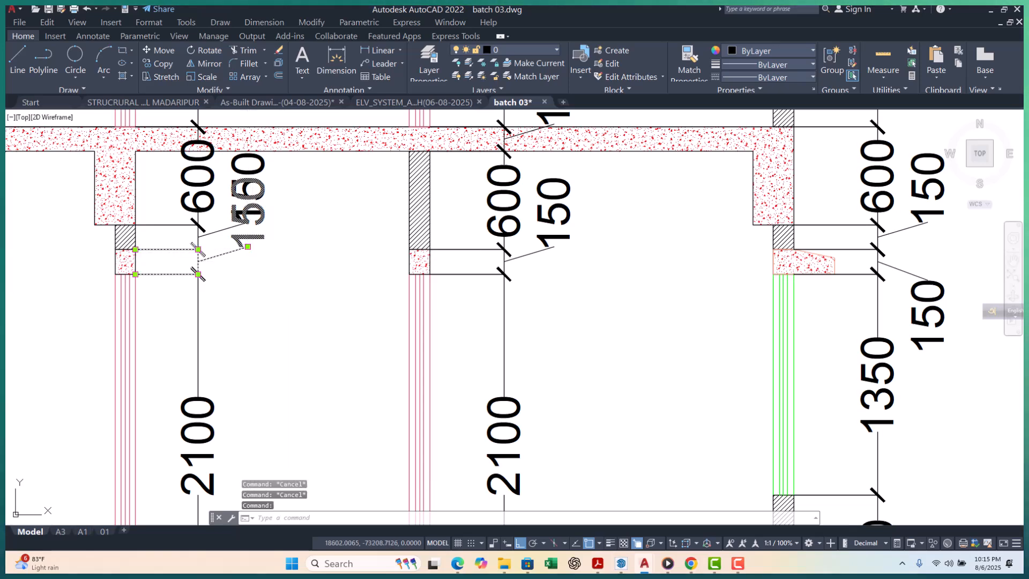
{"action": "left_click", "coordinate": [248, 246]}
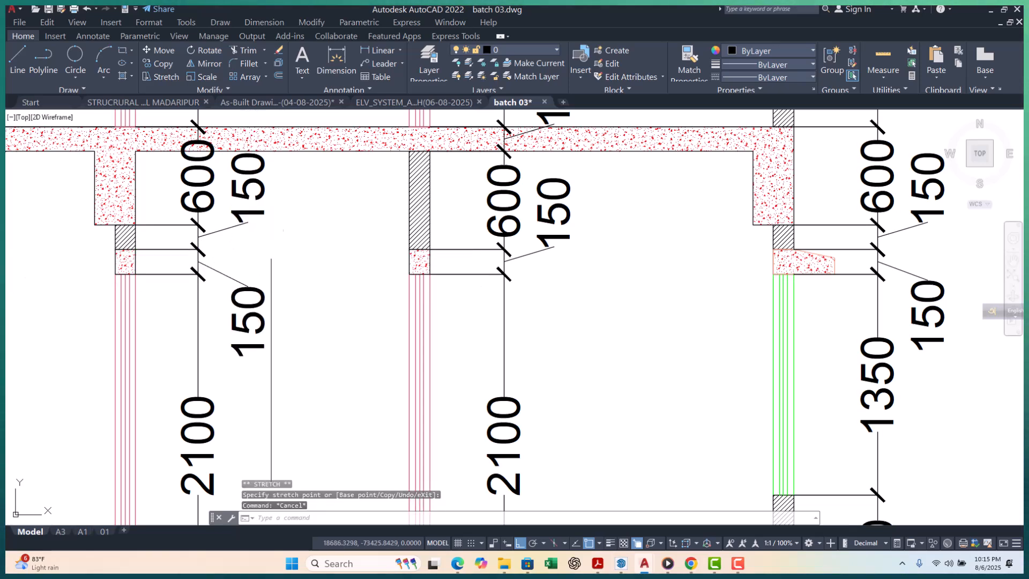
{"action": "key", "text": "Escape"}
Move the first-floor lintel's 150 text beside the staircase-side wall down, away from the text it overlaps
{"action": "scroll", "coordinate": [291, 288], "scroll_direction": "down", "scroll_amount": 5}
{"action": "scroll", "coordinate": [269, 285], "scroll_direction": "up", "scroll_amount": 6}
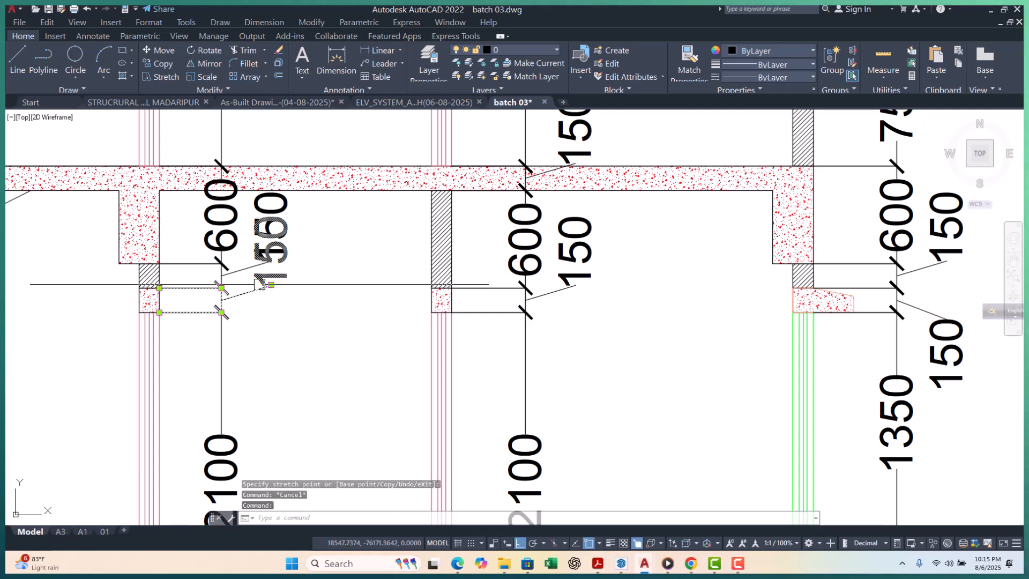
{"action": "key", "text": "Escape"}
Shift the ground-floor lintel's 150 dimension text on the staircase-side wall down so it clears the 150 text above
{"action": "scroll", "coordinate": [282, 292], "scroll_direction": "down", "scroll_amount": 5}
{"action": "scroll", "coordinate": [282, 323], "scroll_direction": "up", "scroll_amount": 6}
{"action": "left_click", "coordinate": [267, 308]}
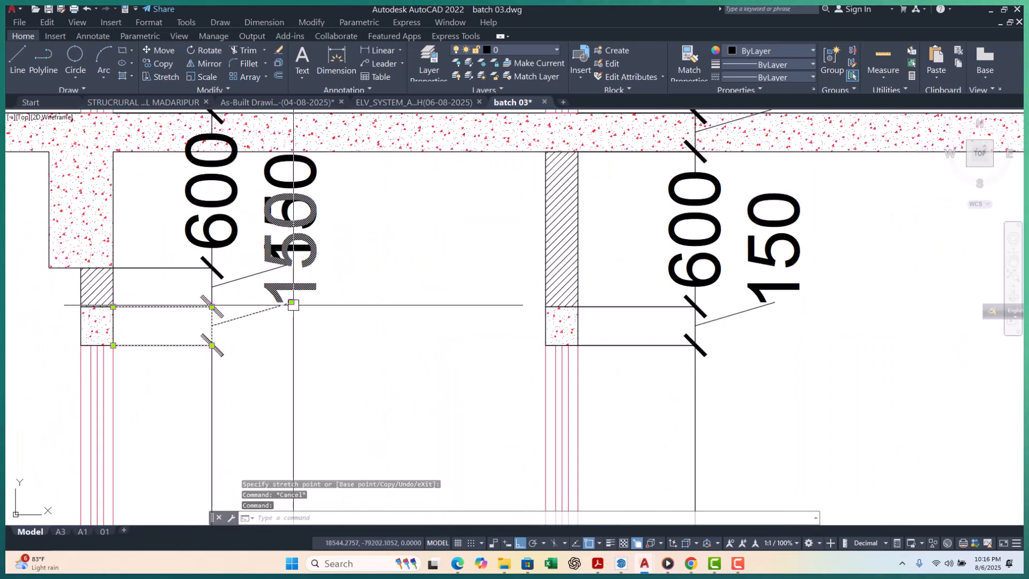
{"action": "left_click", "coordinate": [292, 303]}
{"action": "left_click", "coordinate": [292, 344]}
{"action": "key", "text": "Escape"}
{"action": "scroll", "coordinate": [290, 298], "scroll_direction": "down", "scroll_amount": 5}
{"action": "scroll", "coordinate": [290, 298], "scroll_direction": "down", "scroll_amount": 4}
{"action": "key", "text": "Escape"}
{"action": "key", "text": "Escape"}
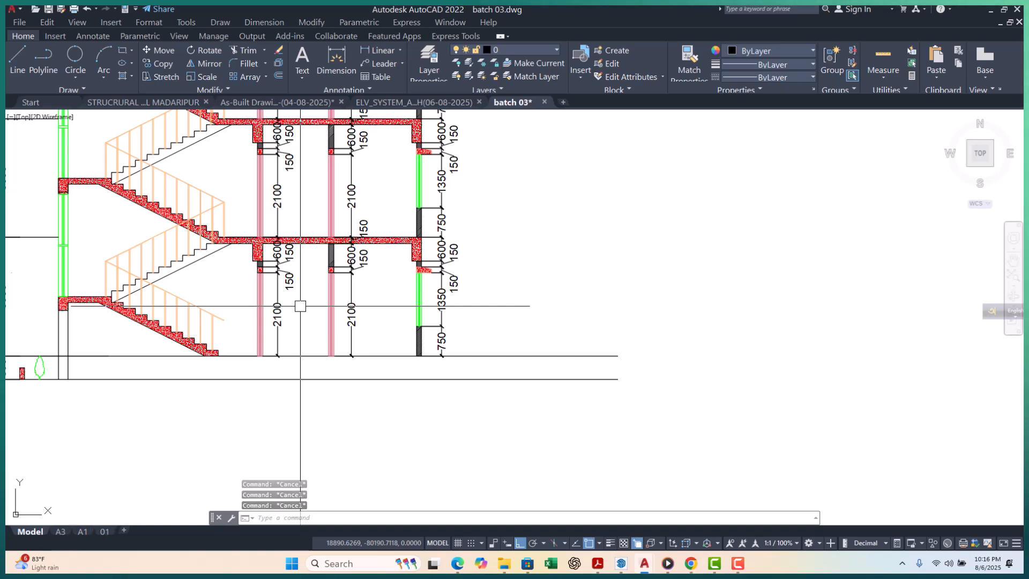
Dimension the height from plinth level to the underside of the first landing beam on the stair's outer wall
{"action": "scroll", "coordinate": [298, 318], "scroll_direction": "down", "scroll_amount": 5}
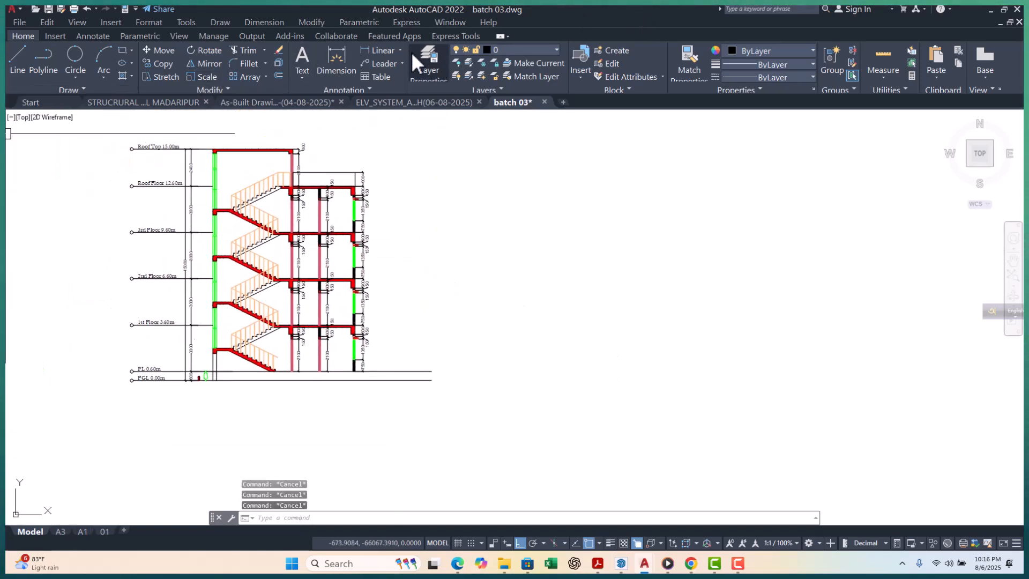
{"action": "left_click", "coordinate": [369, 55]}
{"action": "scroll", "coordinate": [303, 384], "scroll_direction": "up", "scroll_amount": 8}
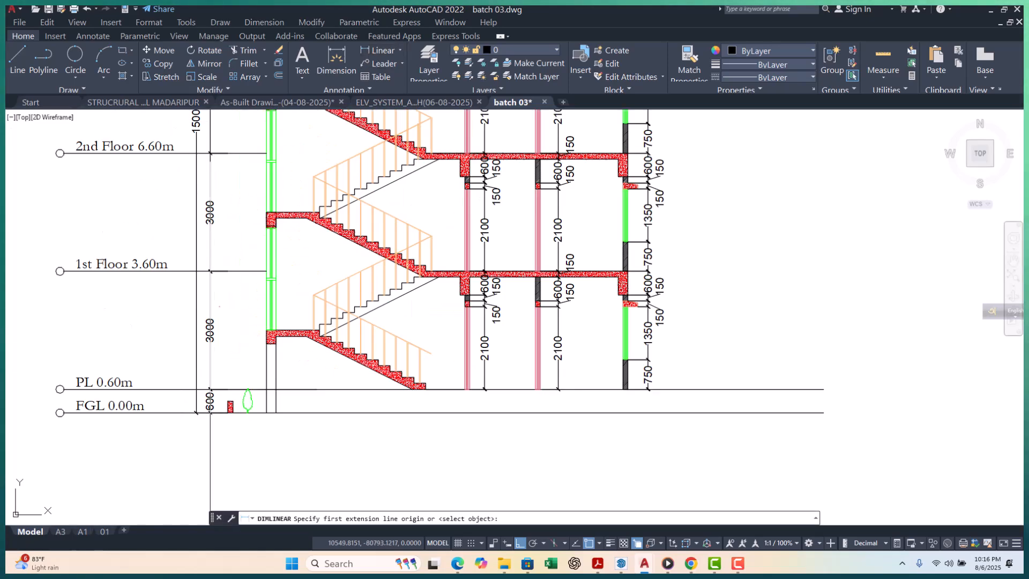
{"action": "left_click", "coordinate": [302, 377]}
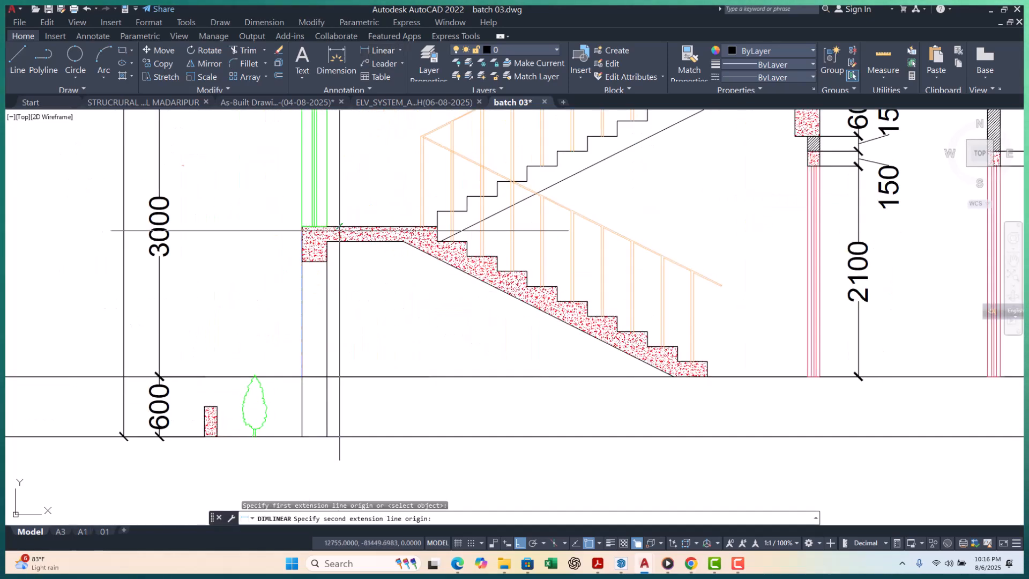
{"action": "scroll", "coordinate": [338, 231], "scroll_direction": "up", "scroll_amount": 4}
{"action": "left_click", "coordinate": [245, 309]}
{"action": "scroll", "coordinate": [285, 320], "scroll_direction": "down", "scroll_amount": 4}
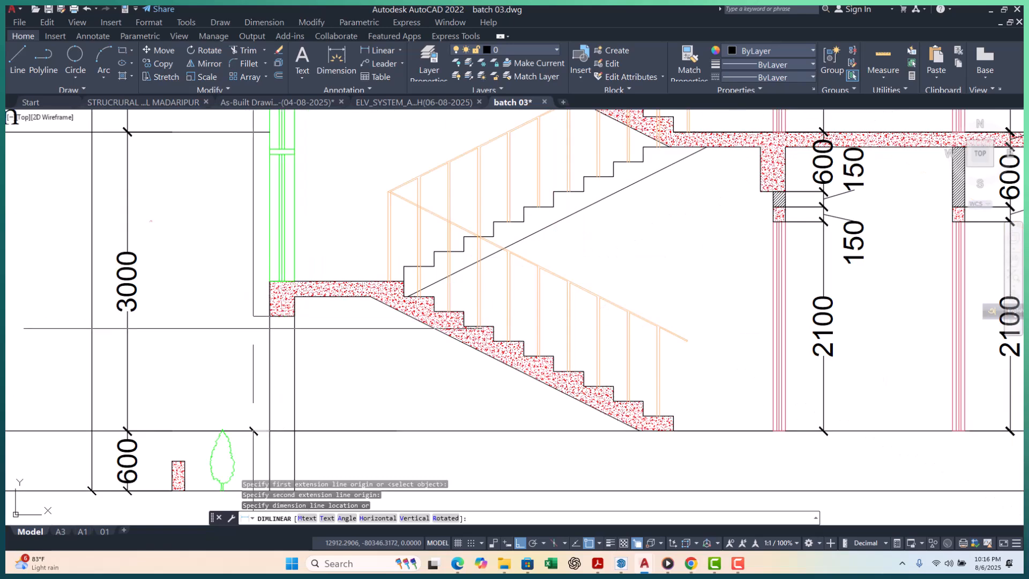
{"action": "left_click", "coordinate": [230, 337]}
{"action": "middle_click_drag", "start_coordinate": [248, 338], "coordinate": [265, 387]}
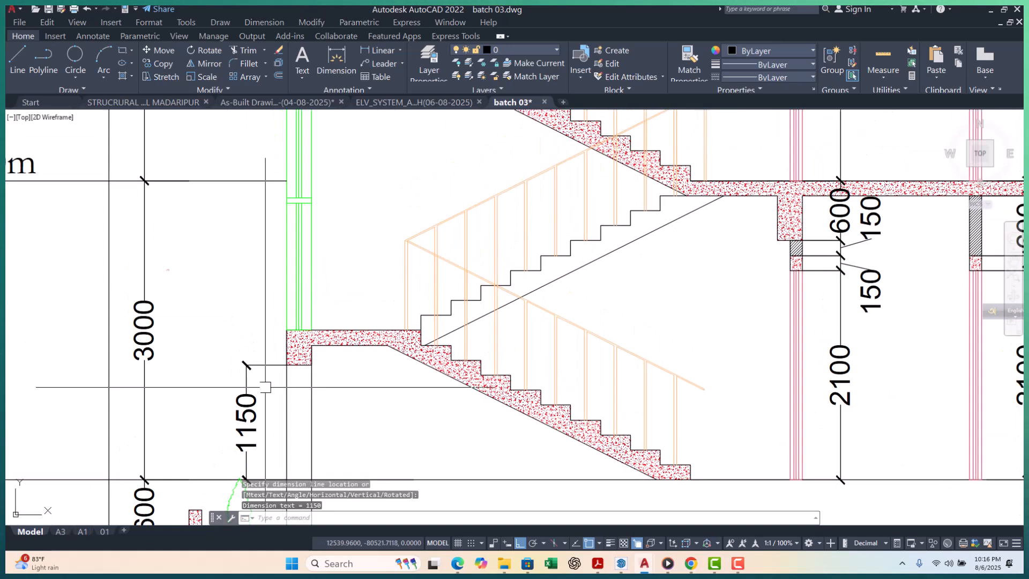
Continue the outer-wall dimension chain with DIMCONTINUE through the first landing beam and up to the second landing beam's underside
{"action": "type", "text": "DCO"}
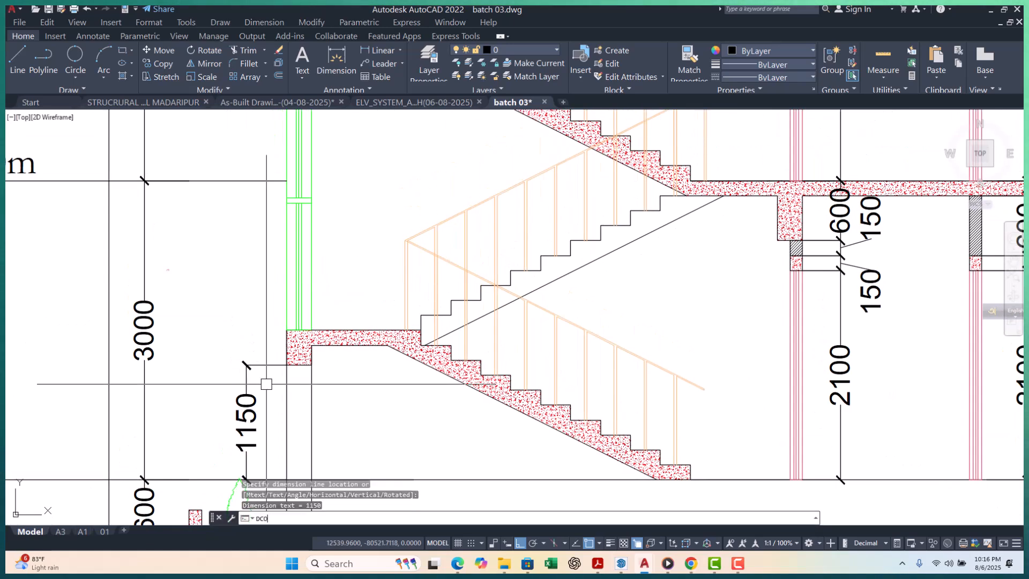
{"action": "key", "text": "Return"}
{"action": "scroll", "coordinate": [280, 333], "scroll_direction": "up", "scroll_amount": 4}
{"action": "left_click", "coordinate": [296, 328]}
{"action": "scroll", "coordinate": [298, 349], "scroll_direction": "down", "scroll_amount": 6}
{"action": "middle_click_drag", "start_coordinate": [322, 211], "coordinate": [323, 320]}
{"action": "scroll", "coordinate": [289, 276], "scroll_direction": "up", "scroll_amount": 4}
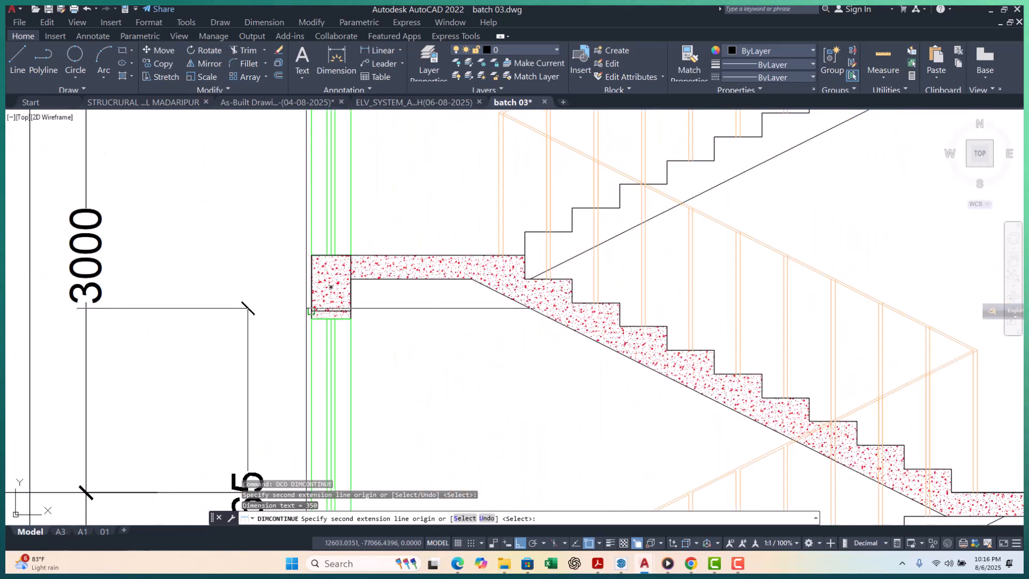
{"action": "scroll", "coordinate": [309, 312], "scroll_direction": "up", "scroll_amount": 4}
{"action": "left_click", "coordinate": [316, 327]}
{"action": "middle_click_drag", "start_coordinate": [345, 262], "coordinate": [327, 422]}
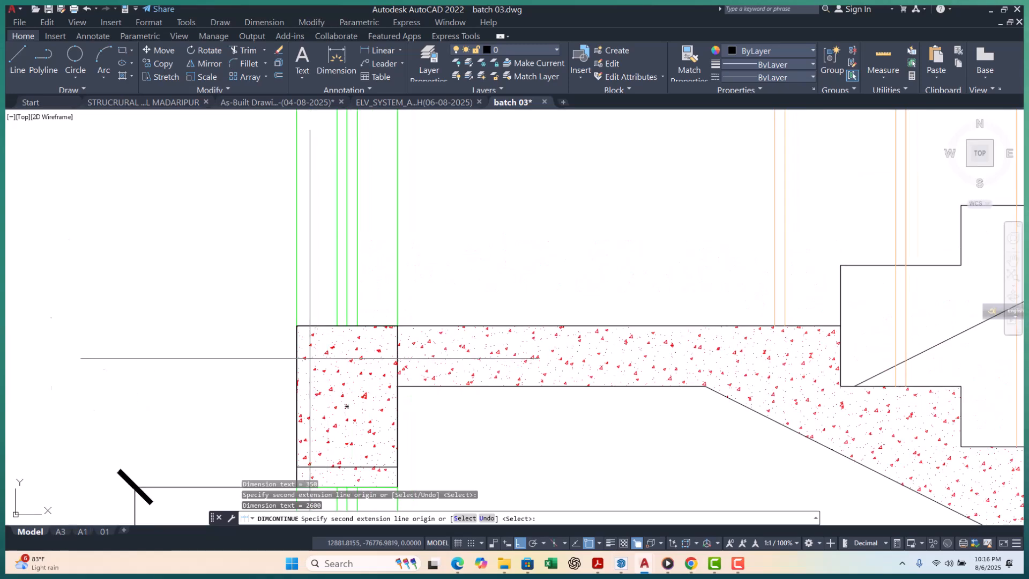
Extend the continued dimension chain across the second landing beam's depth and up to the underside of the third landing beam
{"action": "left_click", "coordinate": [297, 327]}
{"action": "scroll", "coordinate": [311, 333], "scroll_direction": "down", "scroll_amount": 6}
{"action": "middle_click_drag", "start_coordinate": [322, 263], "coordinate": [321, 390]}
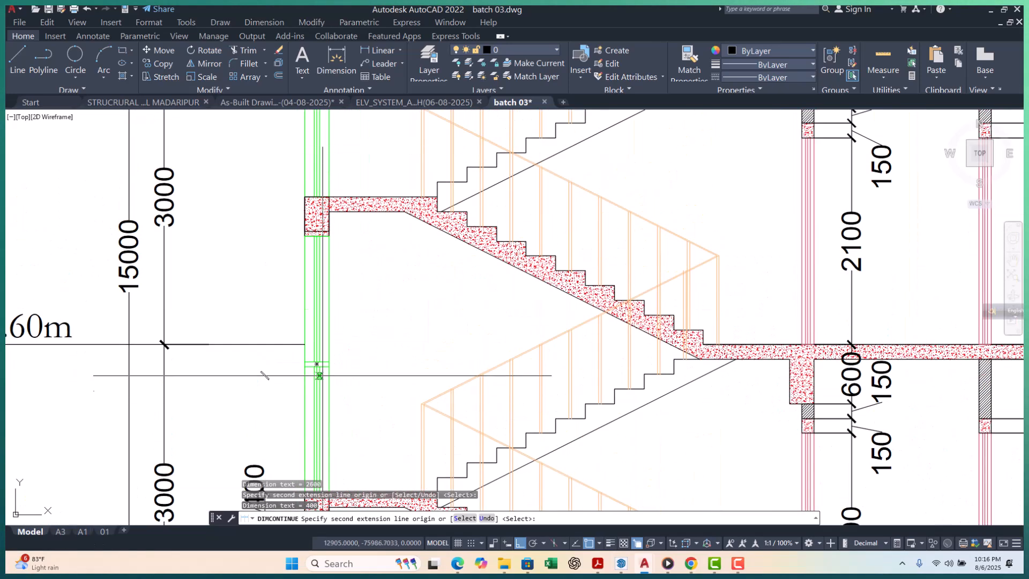
{"action": "scroll", "coordinate": [300, 238], "scroll_direction": "up", "scroll_amount": 5}
{"action": "left_click", "coordinate": [286, 263]}
{"action": "scroll", "coordinate": [306, 264], "scroll_direction": "down", "scroll_amount": 5}
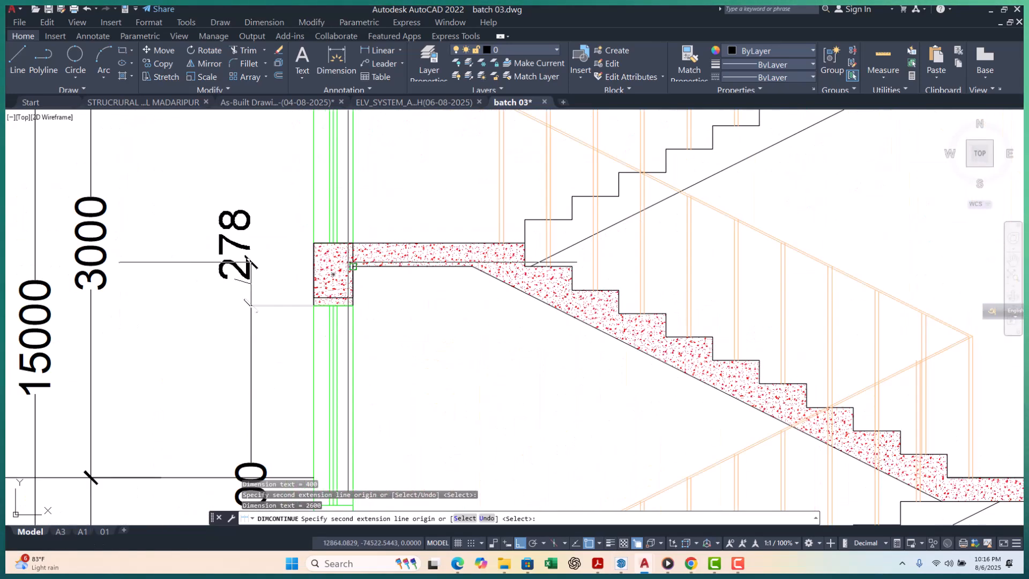
Add chain dimensions for the third landing beam's depth and the height up to the bottom of the fourth landing beam
{"action": "middle_click_drag", "start_coordinate": [318, 255], "coordinate": [315, 335]}
{"action": "left_click", "coordinate": [313, 321]}
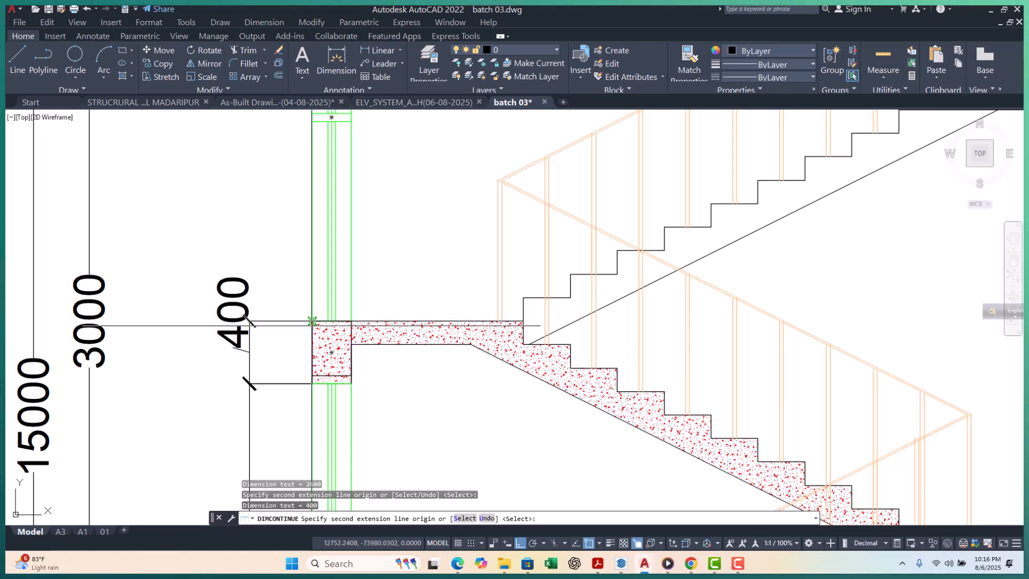
{"action": "scroll", "coordinate": [312, 321], "scroll_direction": "down", "scroll_amount": 5}
{"action": "middle_click_drag", "start_coordinate": [321, 279], "coordinate": [321, 322]}
{"action": "scroll", "coordinate": [329, 289], "scroll_direction": "up", "scroll_amount": 5}
{"action": "left_click", "coordinate": [327, 272]}
Finish the outer-wall dimension chain through the fourth landing beam and the roof beam, ending at the roof top
{"action": "scroll", "coordinate": [323, 217], "scroll_direction": "down", "scroll_amount": 5}
{"action": "middle_click_drag", "start_coordinate": [321, 161], "coordinate": [321, 450]}
{"action": "scroll", "coordinate": [323, 191], "scroll_direction": "up", "scroll_amount": 5}
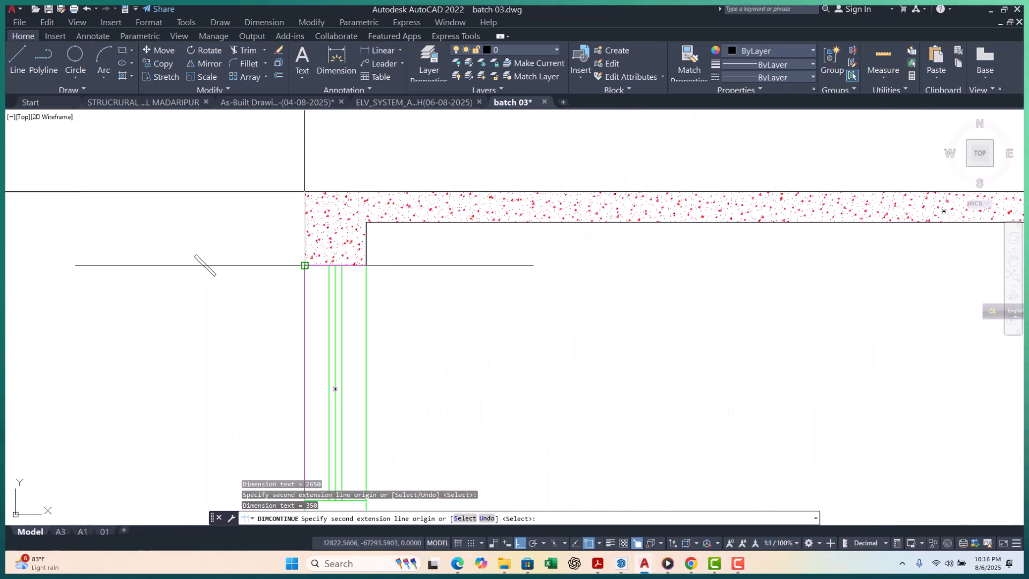
{"action": "left_click", "coordinate": [305, 191]}
{"action": "key", "text": "Escape"}
{"action": "scroll", "coordinate": [308, 193], "scroll_direction": "down", "scroll_amount": 5}
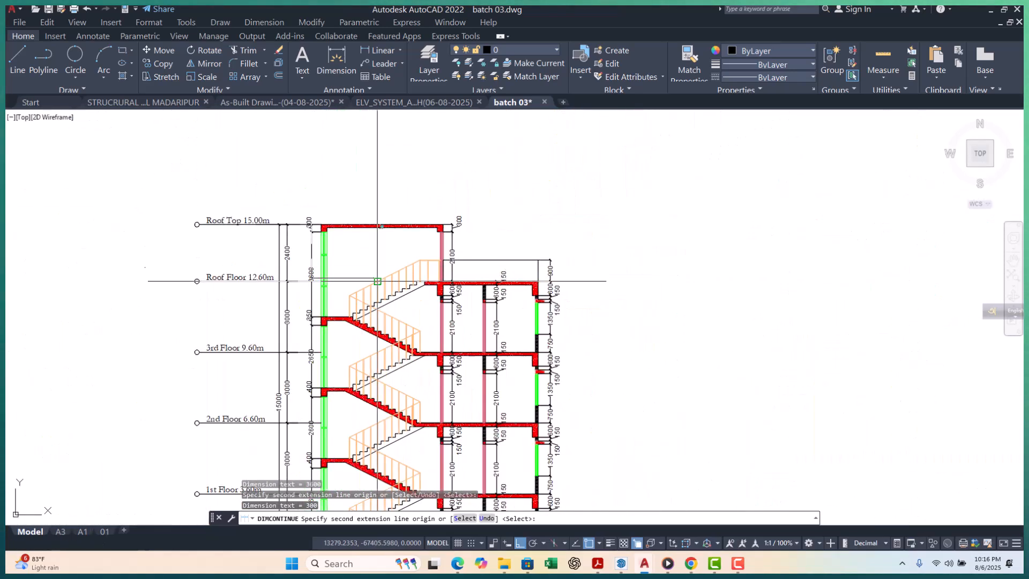
{"action": "middle_click_drag", "start_coordinate": [367, 315], "coordinate": [378, 237]}
{"action": "key", "text": "Escape"}
{"action": "key", "text": "Escape"}
{"action": "key", "text": "Escape"}
Dimension one tread's width on the flight between the first landing and the first floor, placing the dimension below the steps
{"action": "middle_click_drag", "start_coordinate": [358, 322], "coordinate": [372, 232]}
{"action": "middle_click_drag", "start_coordinate": [386, 347], "coordinate": [370, 331]}
{"action": "scroll", "coordinate": [396, 354], "scroll_direction": "up", "scroll_amount": 4}
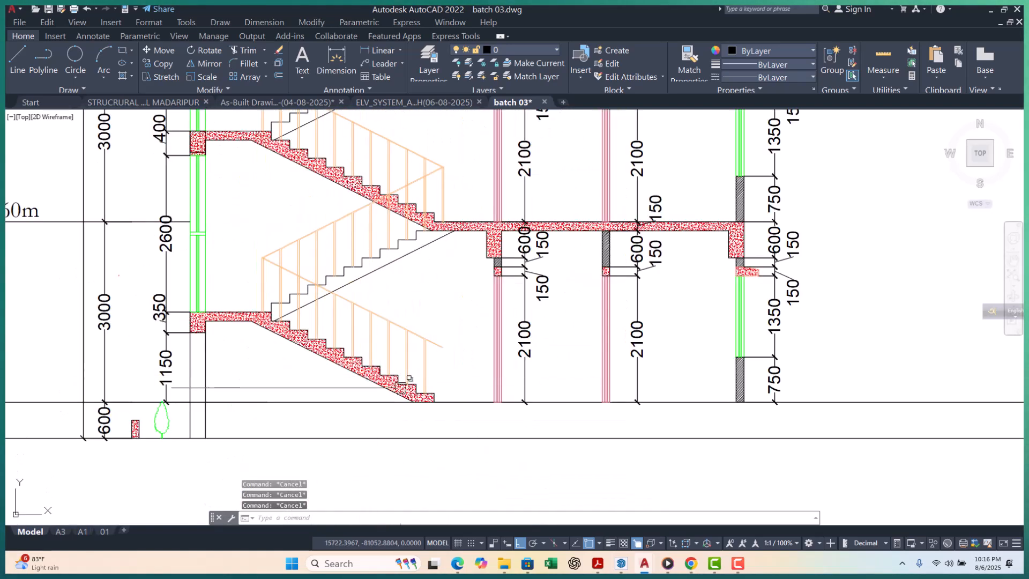
{"action": "left_click", "coordinate": [365, 49]}
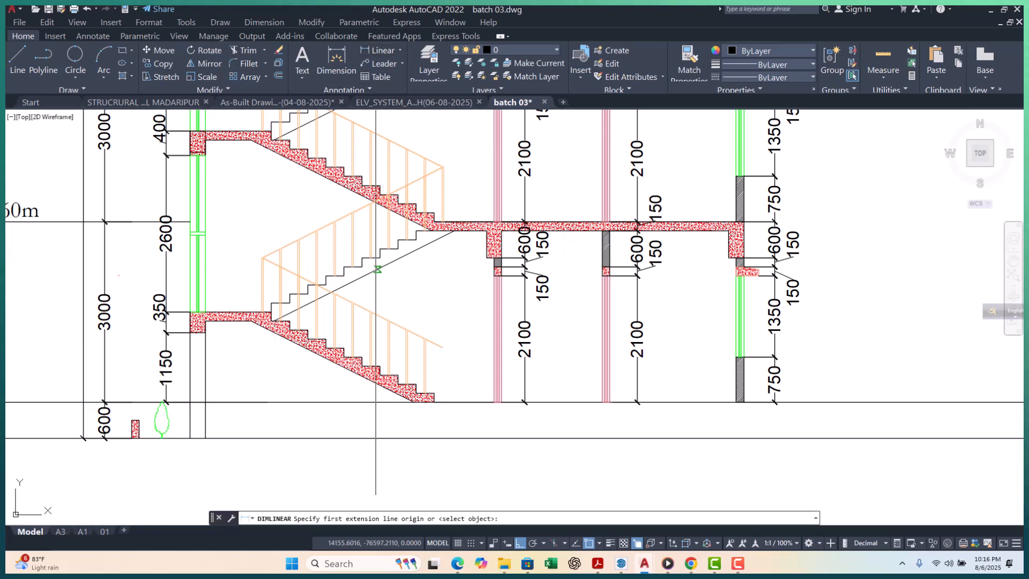
{"action": "scroll", "coordinate": [334, 263], "scroll_direction": "up", "scroll_amount": 6}
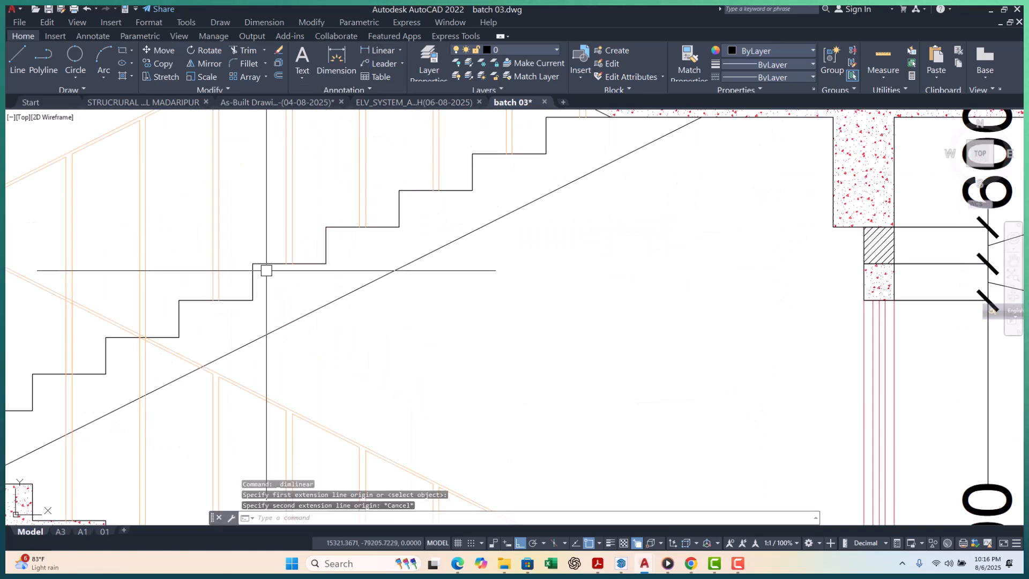
{"action": "left_click", "coordinate": [252, 264]}
{"action": "left_click", "coordinate": [326, 264]}
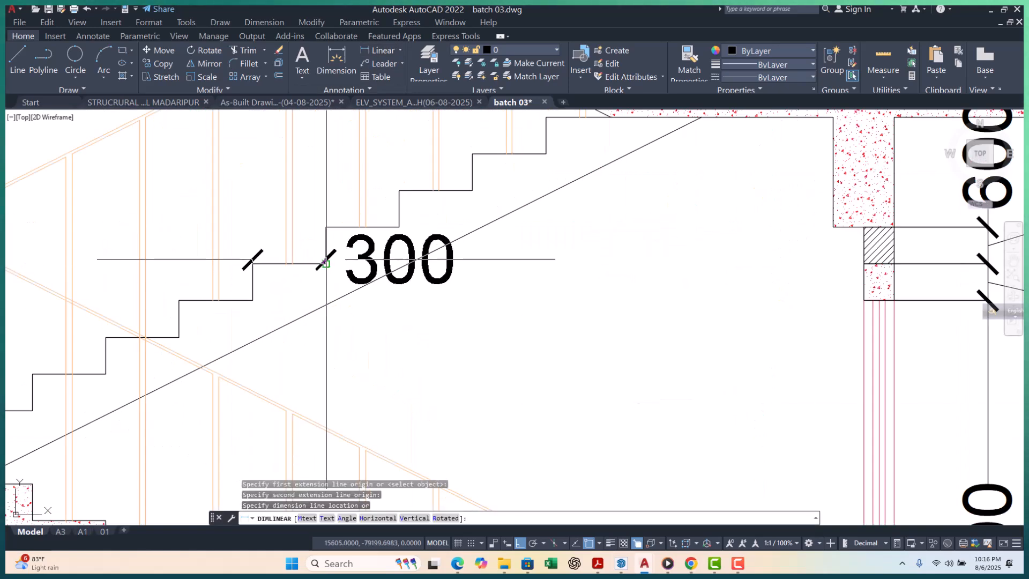
{"action": "scroll", "coordinate": [321, 265], "scroll_direction": "down", "scroll_amount": 5}
{"action": "scroll", "coordinate": [340, 300], "scroll_direction": "up", "scroll_amount": 5}
{"action": "left_click", "coordinate": [340, 300]}
{"action": "scroll", "coordinate": [334, 288], "scroll_direction": "down", "scroll_amount": 2}
{"action": "middle_click_drag", "start_coordinate": [335, 289], "coordinate": [261, 254]}
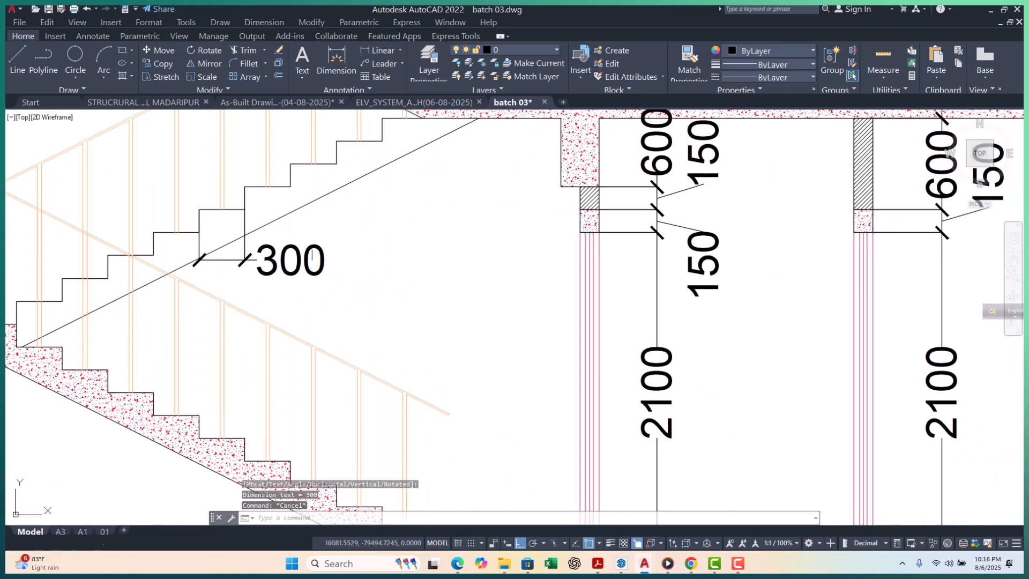
Dimension the riser height of the bottom step at plinth level, with the dimension line just beyond the step
{"action": "key", "text": "space"}
{"action": "scroll", "coordinate": [363, 266], "scroll_direction": "down", "scroll_amount": 4}
{"action": "scroll", "coordinate": [386, 375], "scroll_direction": "up", "scroll_amount": 8}
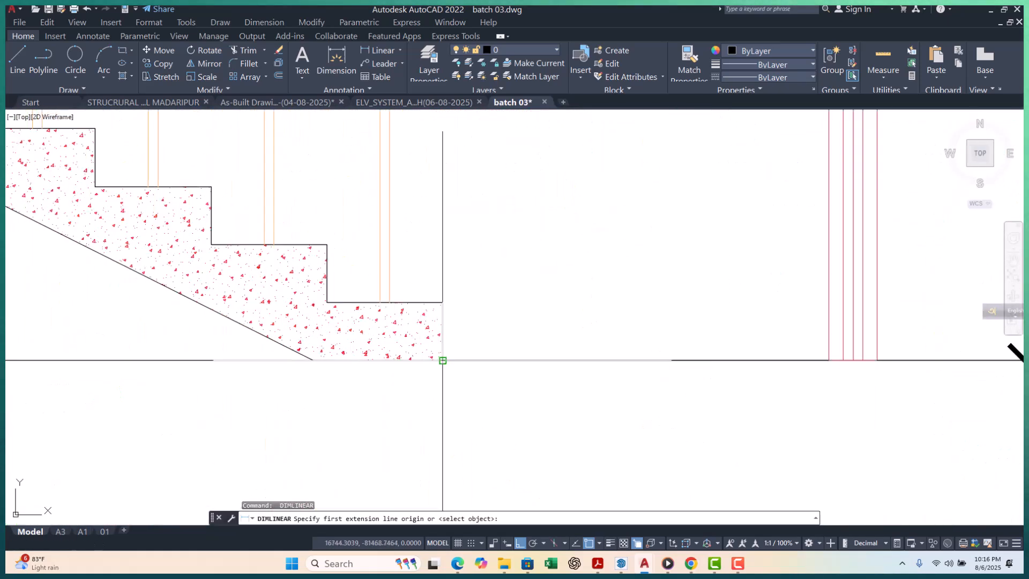
{"action": "left_click", "coordinate": [443, 360]}
{"action": "left_click", "coordinate": [443, 303]}
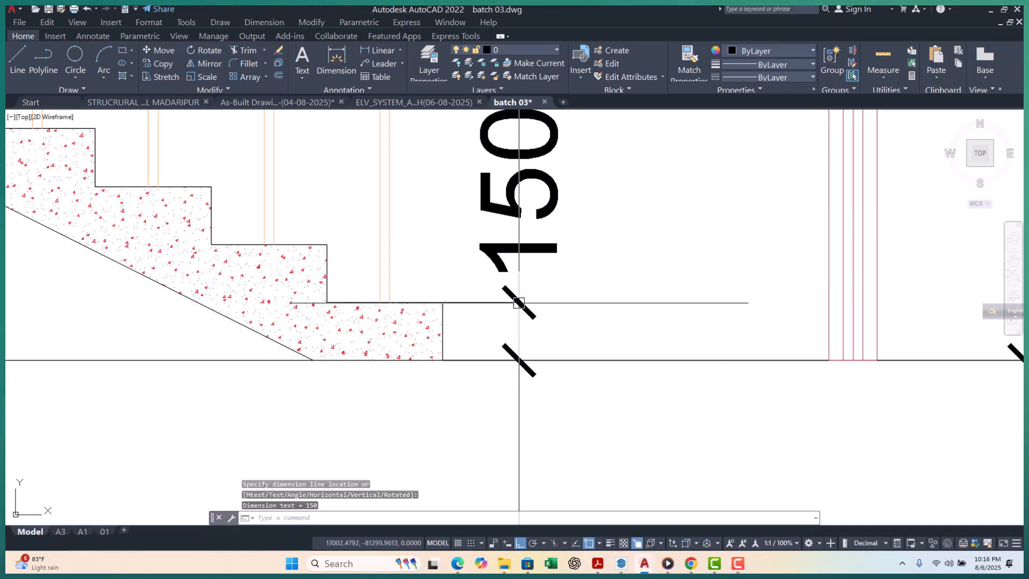
{"action": "key", "text": "Escape"}
{"action": "key", "text": "Escape"}
{"action": "scroll", "coordinate": [519, 302], "scroll_direction": "down", "scroll_amount": 10}
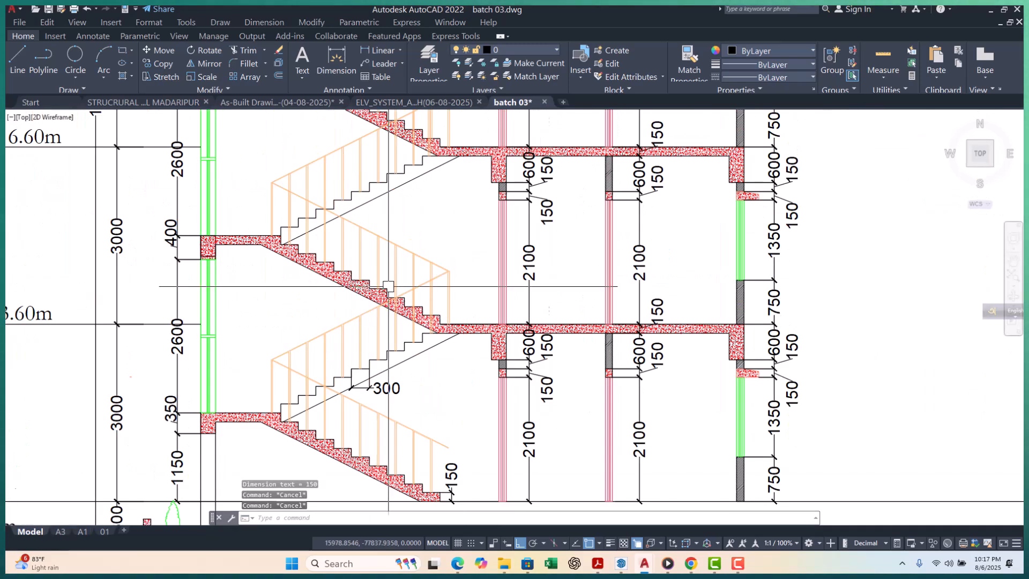
Examine the staircase section floor by floor for parts that still lack dimensions
{"action": "scroll", "coordinate": [356, 239], "scroll_direction": "up", "scroll_amount": 2}
{"action": "middle_click_drag", "start_coordinate": [347, 301], "coordinate": [428, 134]}
{"action": "middle_click_drag", "start_coordinate": [413, 331], "coordinate": [404, 241]}
{"action": "middle_click_drag", "start_coordinate": [538, 206], "coordinate": [489, 391]}
{"action": "scroll", "coordinate": [396, 186], "scroll_direction": "up", "scroll_amount": 4}
{"action": "middle_click_drag", "start_coordinate": [500, 249], "coordinate": [473, 293]}
{"action": "scroll", "coordinate": [478, 285], "scroll_direction": "down", "scroll_amount": 1}
{"action": "middle_click_drag", "start_coordinate": [347, 237], "coordinate": [411, 186]}
{"action": "scroll", "coordinate": [411, 171], "scroll_direction": "down", "scroll_amount": 2}
{"action": "scroll", "coordinate": [512, 317], "scroll_direction": "up", "scroll_amount": 4}
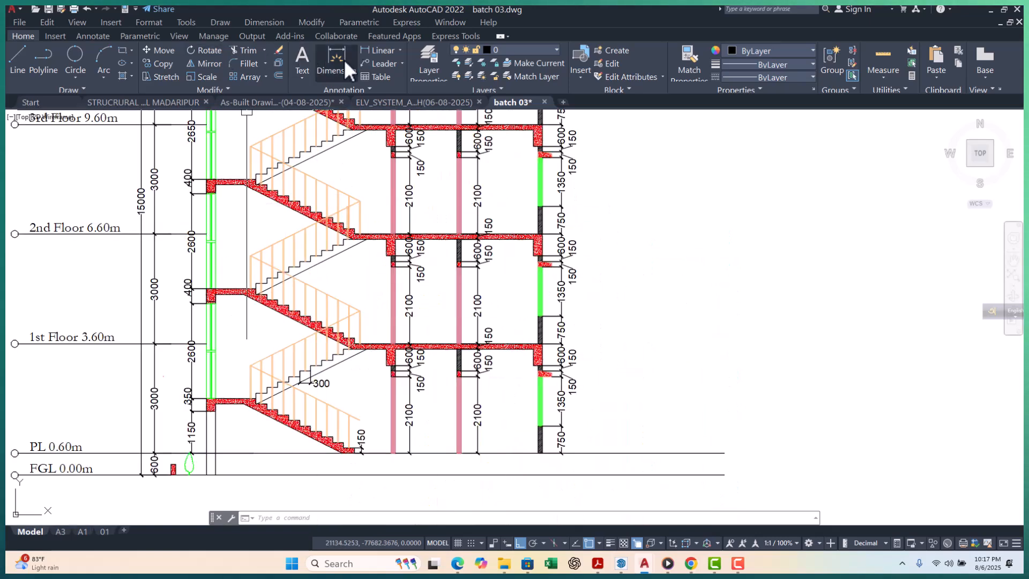
Dimension the stair railing's height above the second-floor slab at the end of the flight
{"action": "left_click", "coordinate": [370, 51]}
{"action": "scroll", "coordinate": [359, 231], "scroll_direction": "up", "scroll_amount": 10}
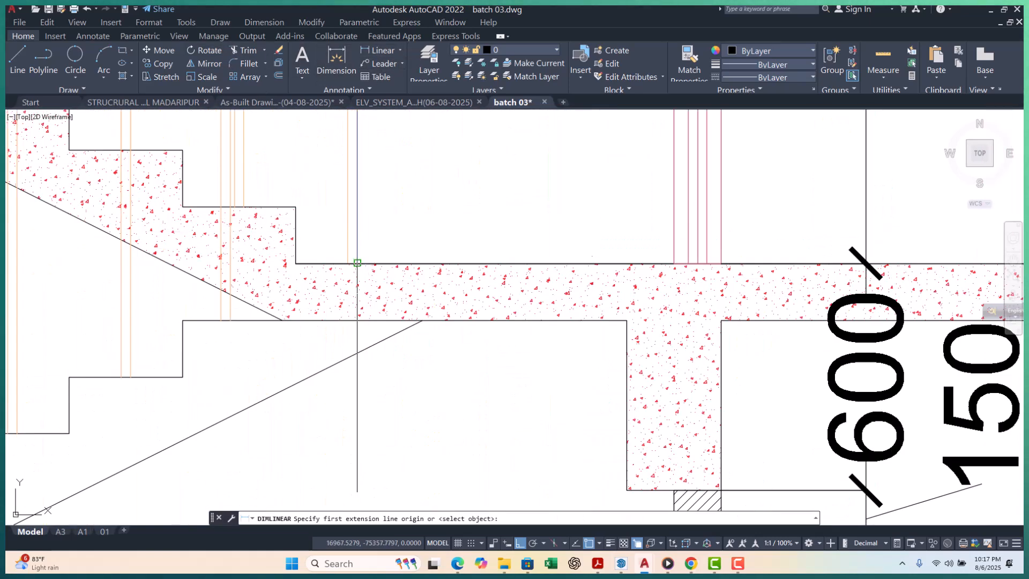
{"action": "left_click", "coordinate": [357, 263]}
{"action": "scroll", "coordinate": [366, 286], "scroll_direction": "down", "scroll_amount": 2}
{"action": "scroll", "coordinate": [377, 136], "scroll_direction": "up", "scroll_amount": 3}
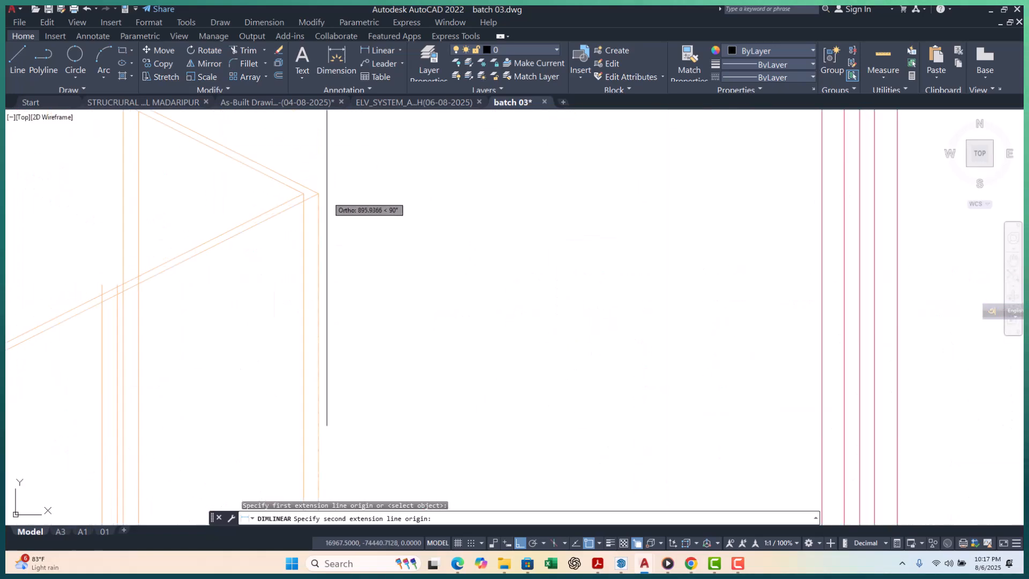
{"action": "left_click", "coordinate": [319, 194]}
{"action": "scroll", "coordinate": [319, 193], "scroll_direction": "down", "scroll_amount": 4}
{"action": "left_click", "coordinate": [386, 213]}
{"action": "scroll", "coordinate": [422, 262], "scroll_direction": "down", "scroll_amount": 6}
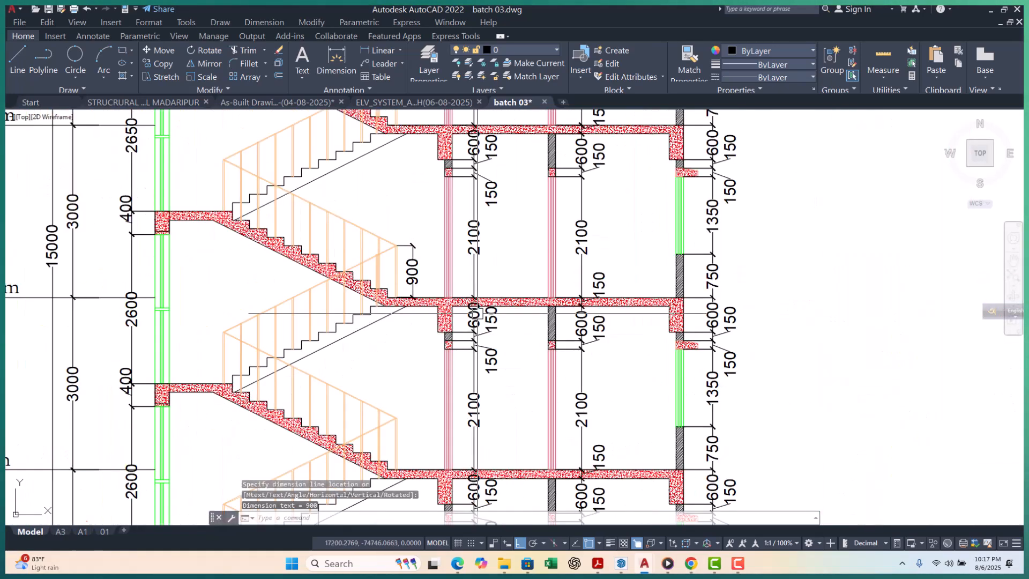
View the whole dimensioned section, and open the A3 layout to inspect its sheet and title block
{"action": "scroll", "coordinate": [479, 314], "scroll_direction": "down", "scroll_amount": 1}
{"action": "scroll", "coordinate": [461, 232], "scroll_direction": "down", "scroll_amount": 3}
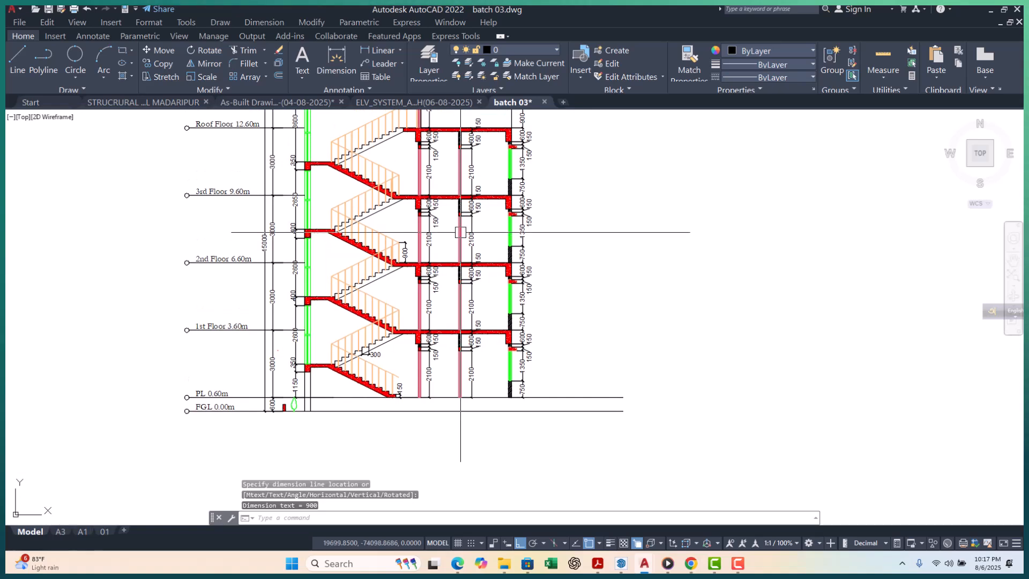
{"action": "scroll", "coordinate": [463, 231], "scroll_direction": "down", "scroll_amount": 2}
{"action": "scroll", "coordinate": [597, 280], "scroll_direction": "down", "scroll_amount": 3}
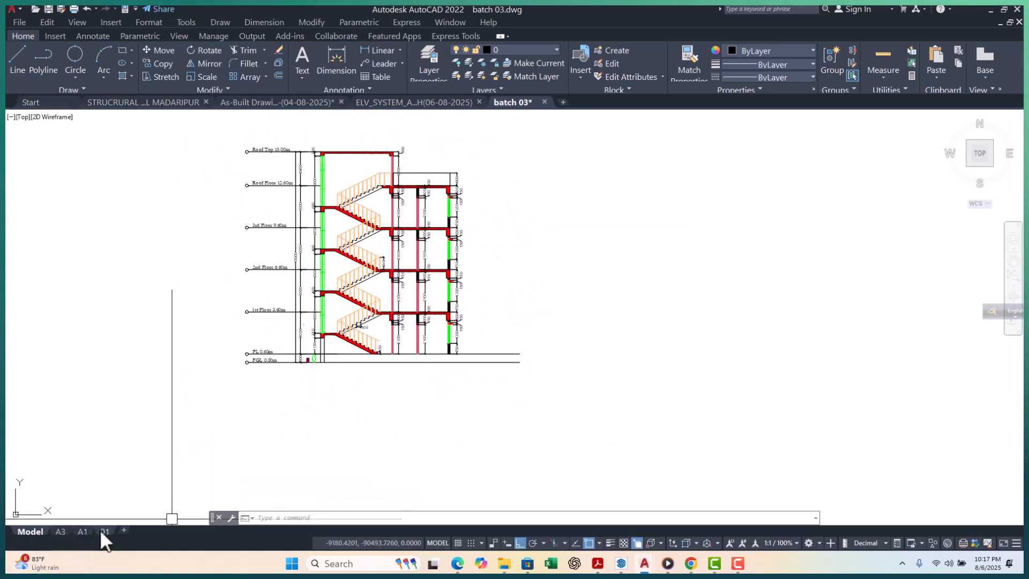
{"action": "left_click", "coordinate": [60, 530]}
{"action": "scroll", "coordinate": [378, 295], "scroll_direction": "up", "scroll_amount": 3}
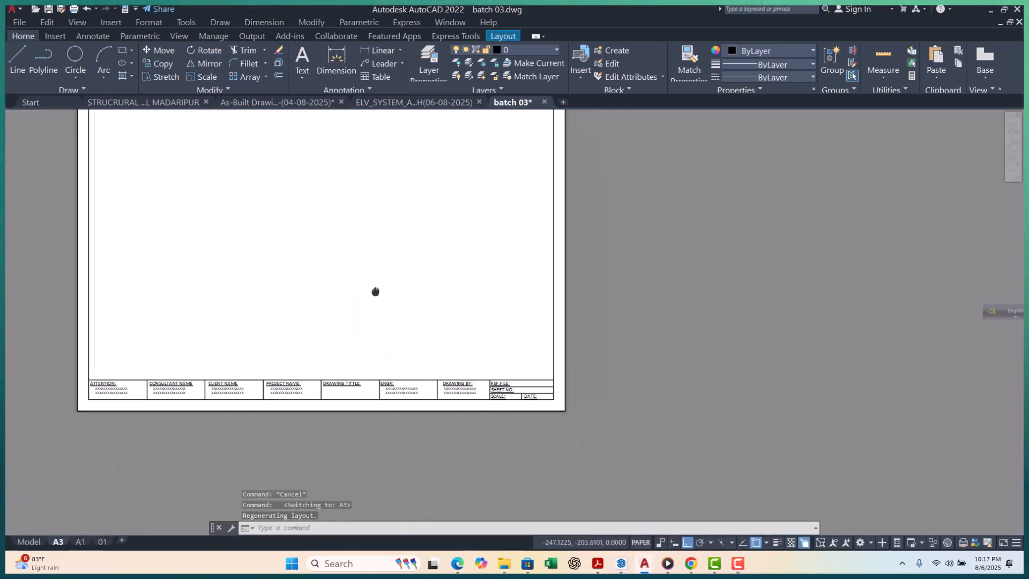
{"action": "scroll", "coordinate": [379, 296], "scroll_direction": "down", "scroll_amount": 4}
{"action": "scroll", "coordinate": [343, 305], "scroll_direction": "up", "scroll_amount": 2}
{"action": "left_click", "coordinate": [337, 314]}
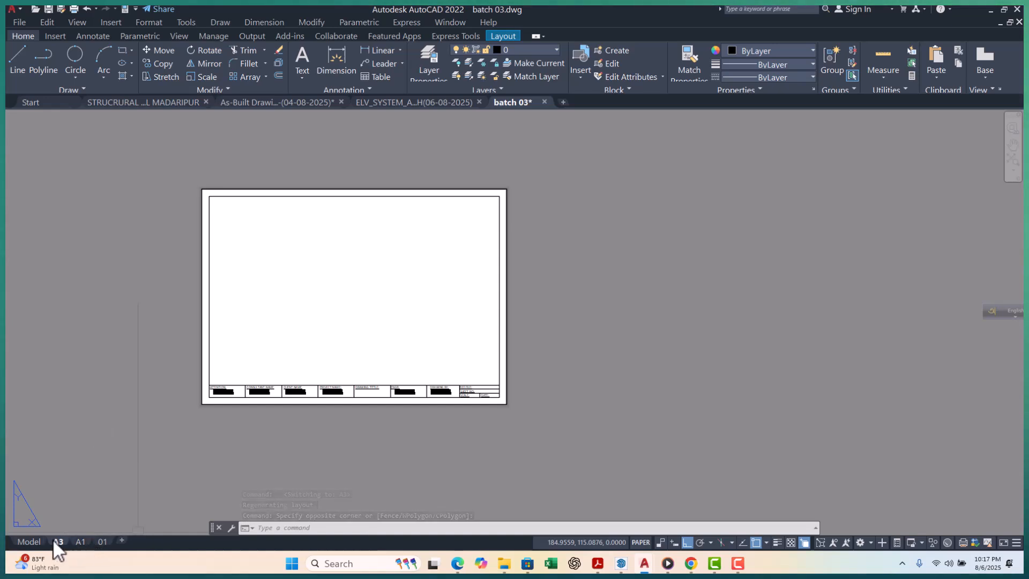
Switch to layout 01 and bring its whole sheet into view
{"action": "left_click", "coordinate": [103, 541]}
{"action": "scroll", "coordinate": [315, 435], "scroll_direction": "down", "scroll_amount": 2}
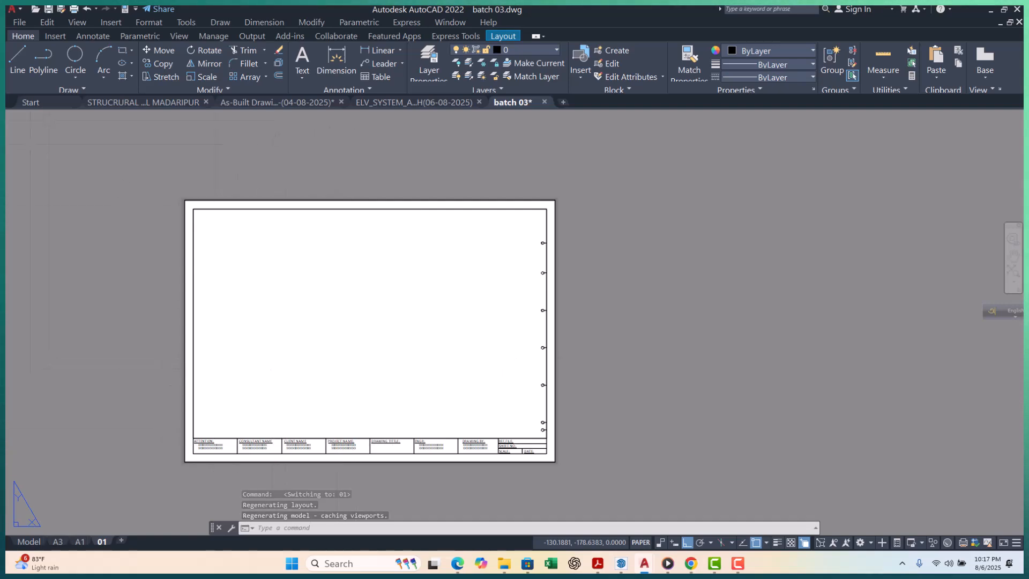
Check the width of the layout 01 sheet with a temporary linear dimension
{"action": "left_click", "coordinate": [378, 50]}
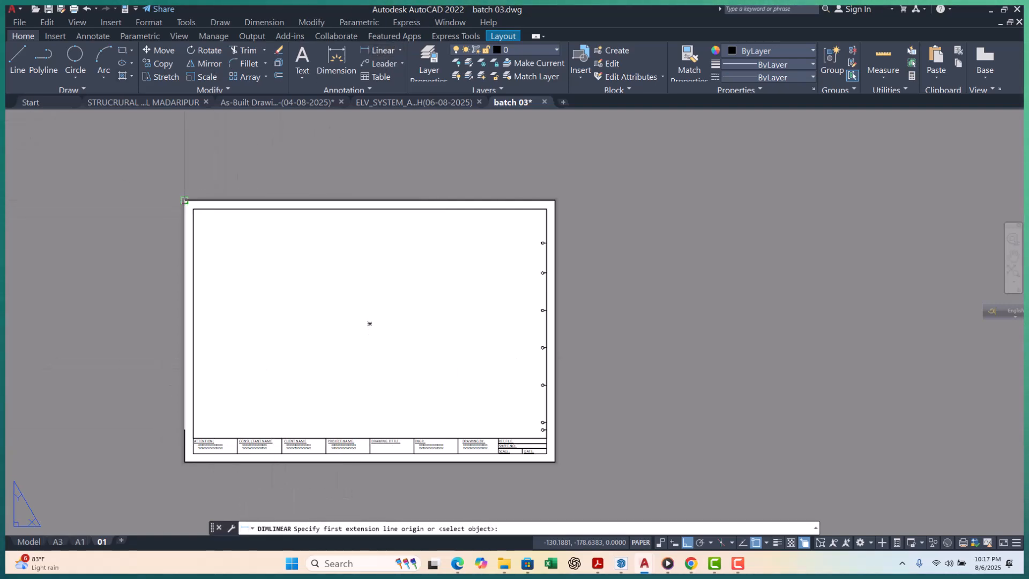
{"action": "left_click", "coordinate": [556, 200]}
{"action": "scroll", "coordinate": [488, 207], "scroll_direction": "down", "scroll_amount": 4}
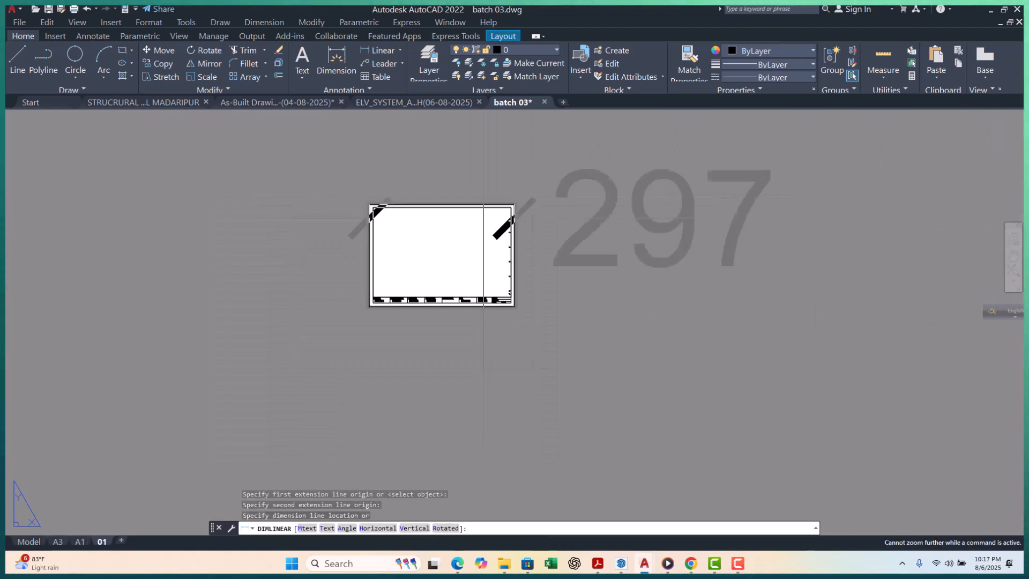
{"action": "key", "text": "Escape"}
{"action": "scroll", "coordinate": [449, 257], "scroll_direction": "up", "scroll_amount": 4}
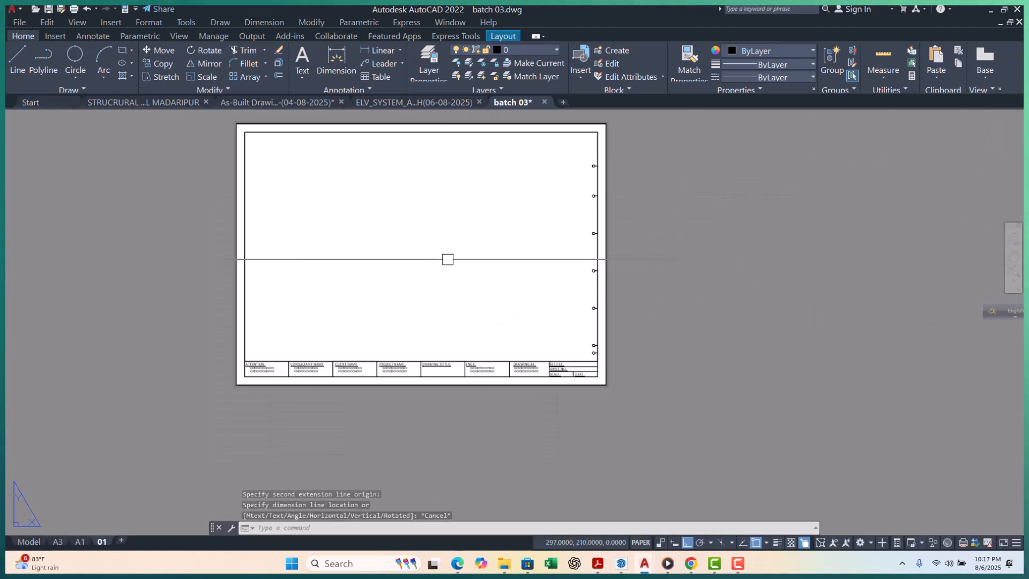
Frame the dimensioned staircase section in layout 01's viewport with a zoom window, and return to paper space
{"action": "double_click", "coordinate": [383, 253]}
{"action": "scroll", "coordinate": [384, 262], "scroll_direction": "down", "scroll_amount": 12}
{"action": "scroll", "coordinate": [418, 302], "scroll_direction": "up", "scroll_amount": 7}
{"action": "scroll", "coordinate": [417, 310], "scroll_direction": "up", "scroll_amount": 2}
{"action": "middle_click_drag", "start_coordinate": [410, 323], "coordinate": [441, 248]}
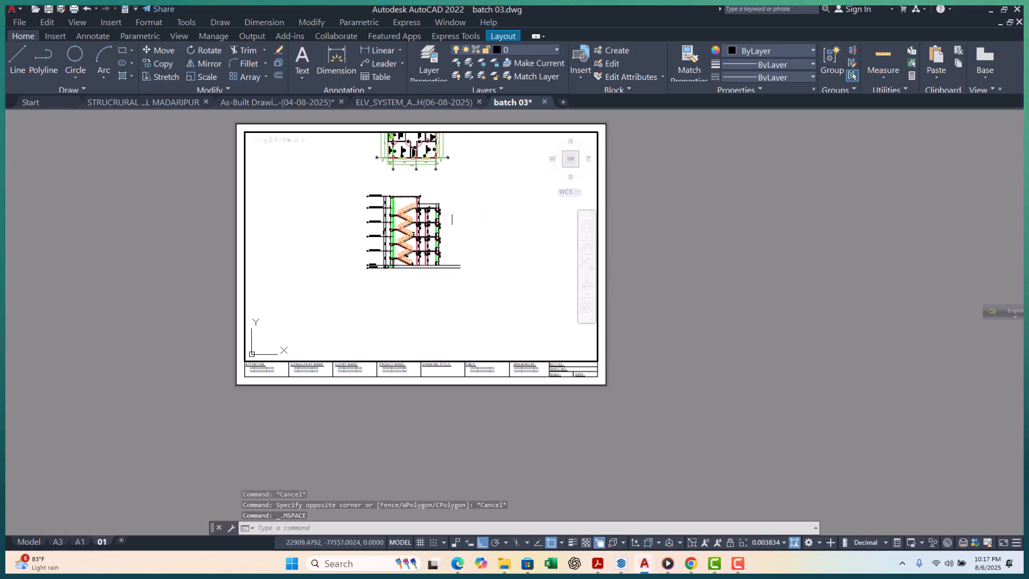
{"action": "type", "text": "z"}
{"action": "key", "text": "Return"}
{"action": "scroll", "coordinate": [375, 200], "scroll_direction": "up", "scroll_amount": 2}
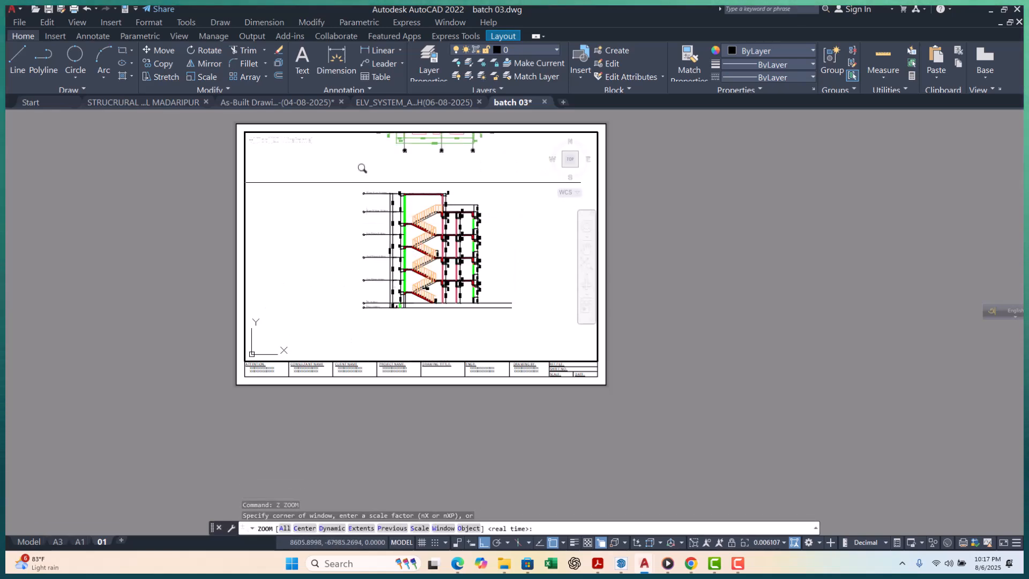
{"action": "left_click", "coordinate": [362, 187]}
{"action": "left_click", "coordinate": [504, 311]}
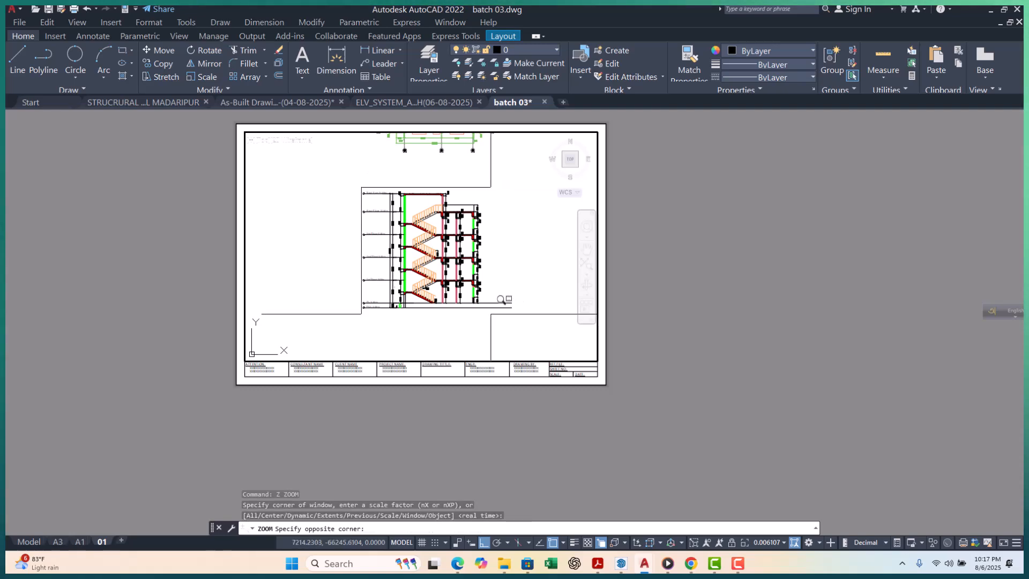
{"action": "double_click", "coordinate": [797, 396]}
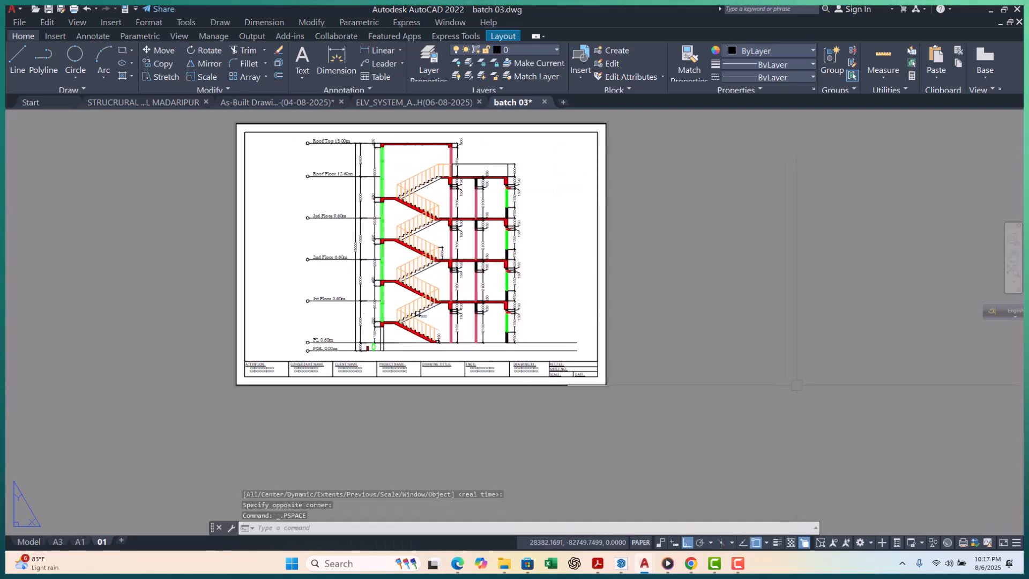
Inspect the staircase section's dimensions and level labels on the layout 01 sheet
{"action": "scroll", "coordinate": [455, 248], "scroll_direction": "up", "scroll_amount": 5}
{"action": "scroll", "coordinate": [457, 261], "scroll_direction": "down", "scroll_amount": 6}
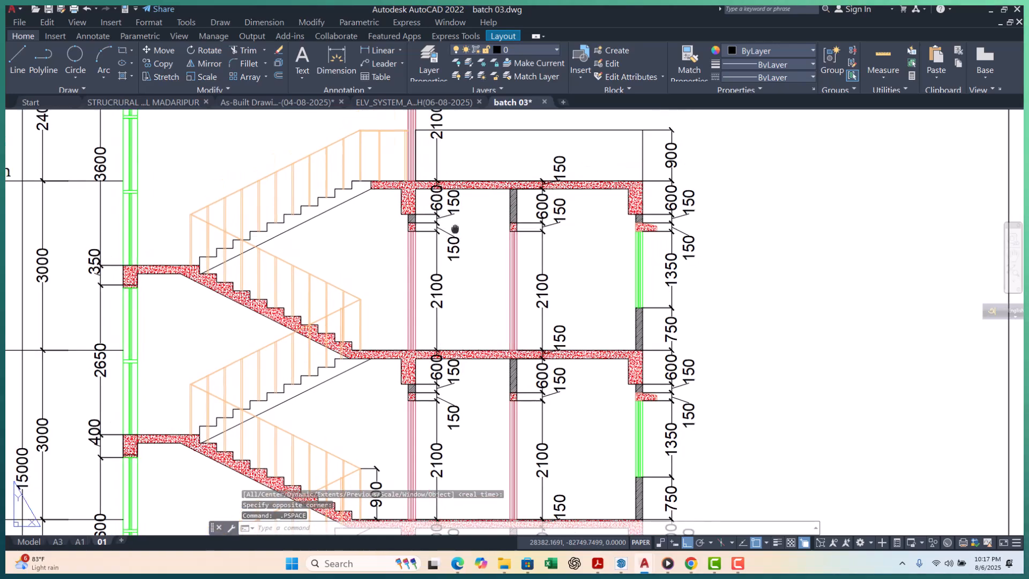
{"action": "scroll", "coordinate": [213, 210], "scroll_direction": "up", "scroll_amount": 3}
{"action": "scroll", "coordinate": [212, 211], "scroll_direction": "down", "scroll_amount": 5}
{"action": "key", "text": "Escape"}
{"action": "key", "text": "Escape"}
{"action": "key", "text": "Escape"}
{"action": "scroll", "coordinate": [343, 395], "scroll_direction": "up", "scroll_amount": 5}
{"action": "scroll", "coordinate": [343, 396], "scroll_direction": "down", "scroll_amount": 4}
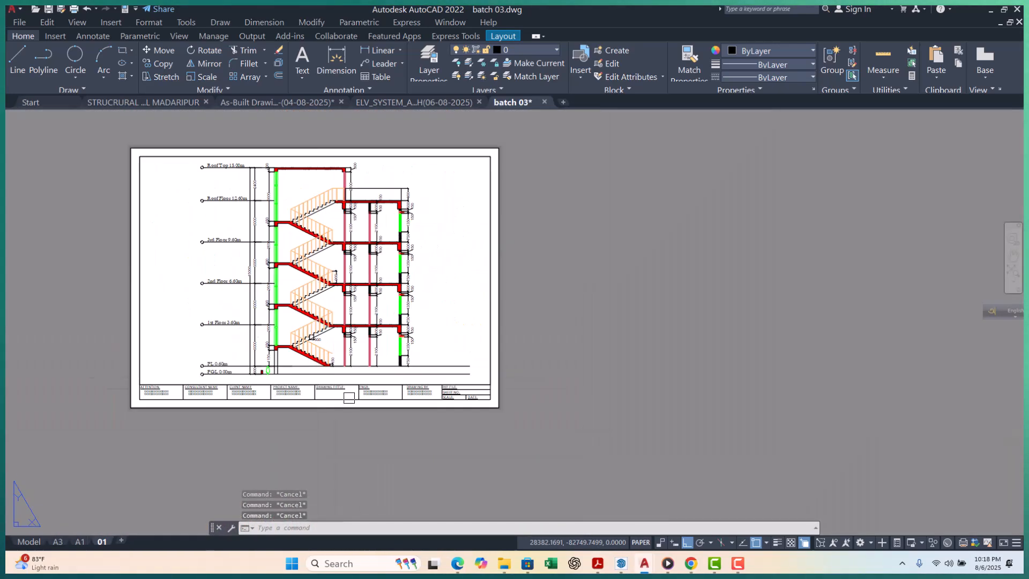
{"action": "middle_click_drag", "start_coordinate": [449, 423], "coordinate": [405, 416]}
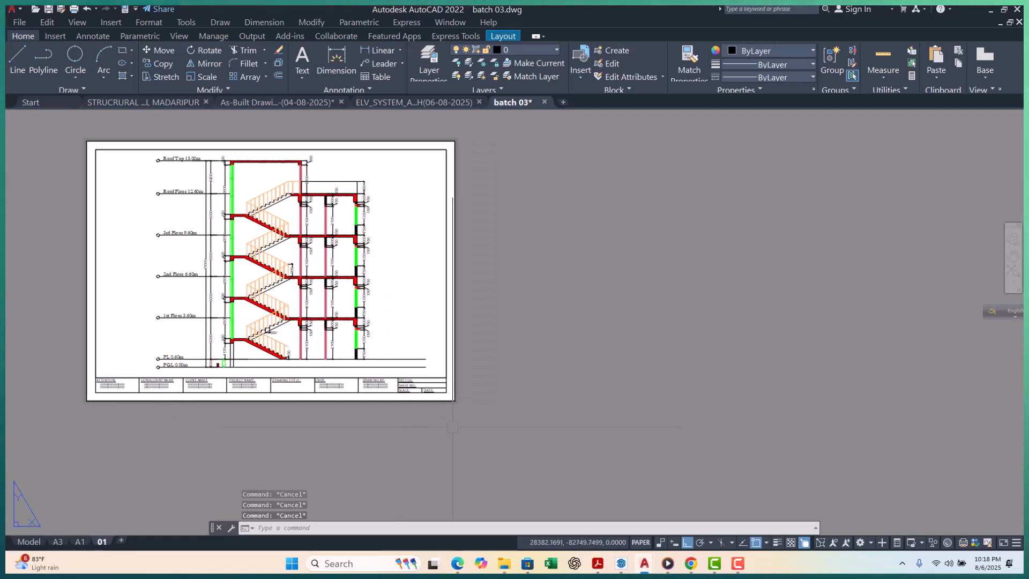
Preview a single-sheet DWG To PDF plot of layout 01, with the plot window picked around the whole sheet
{"action": "key", "text": "ctrl+p"}
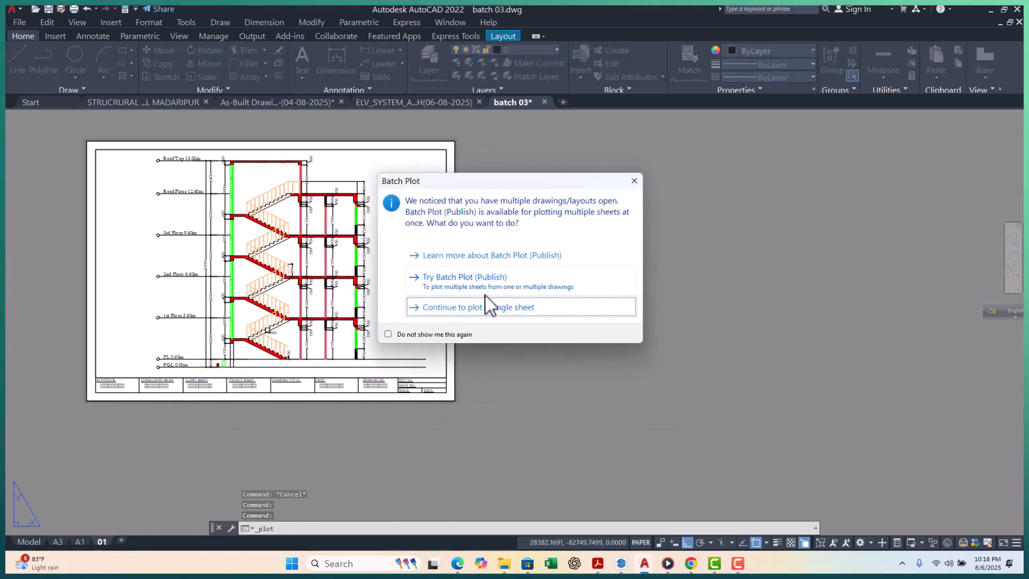
{"action": "left_click", "coordinate": [462, 305]}
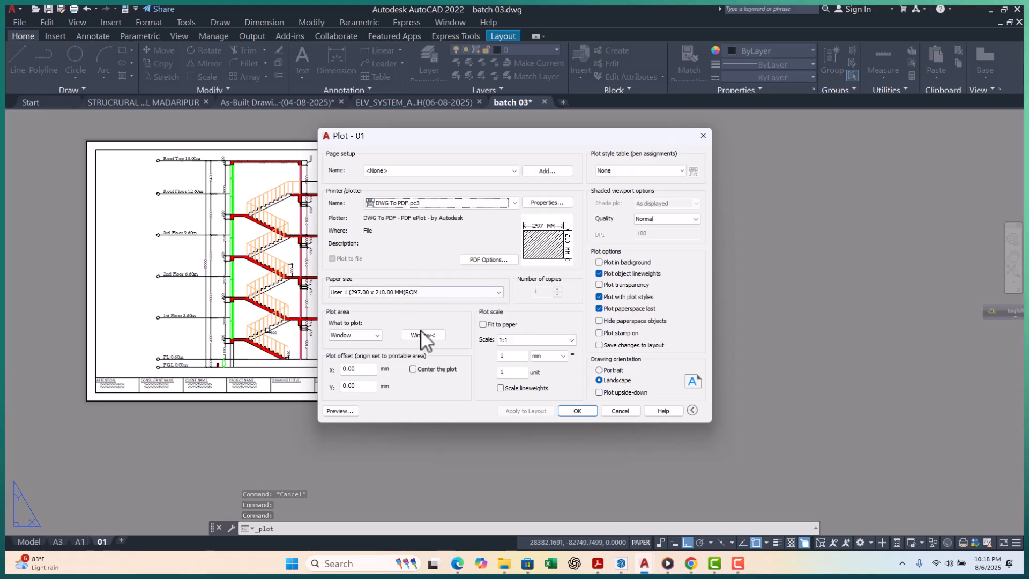
{"action": "left_click", "coordinate": [421, 336]}
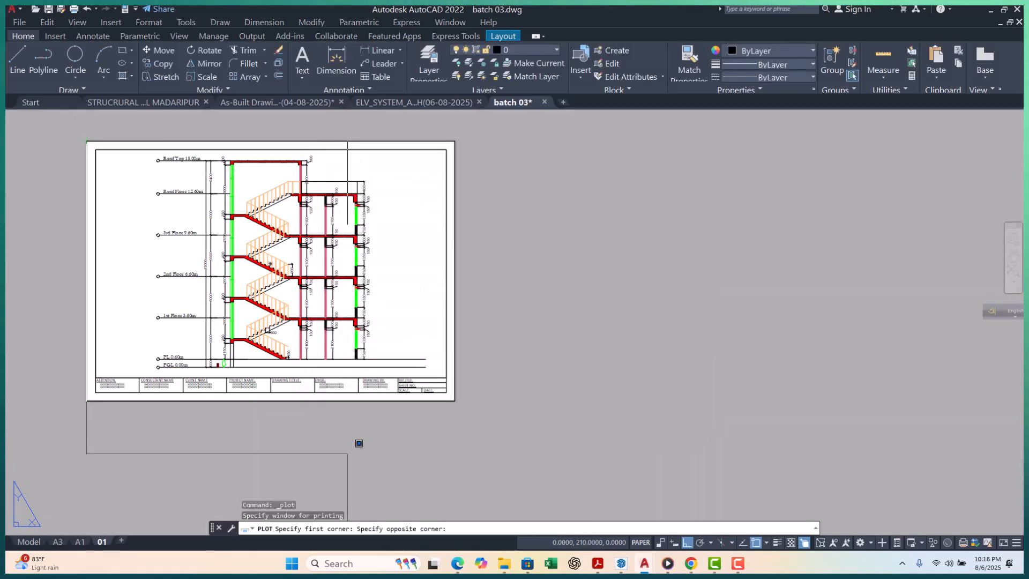
{"action": "left_click", "coordinate": [455, 401]}
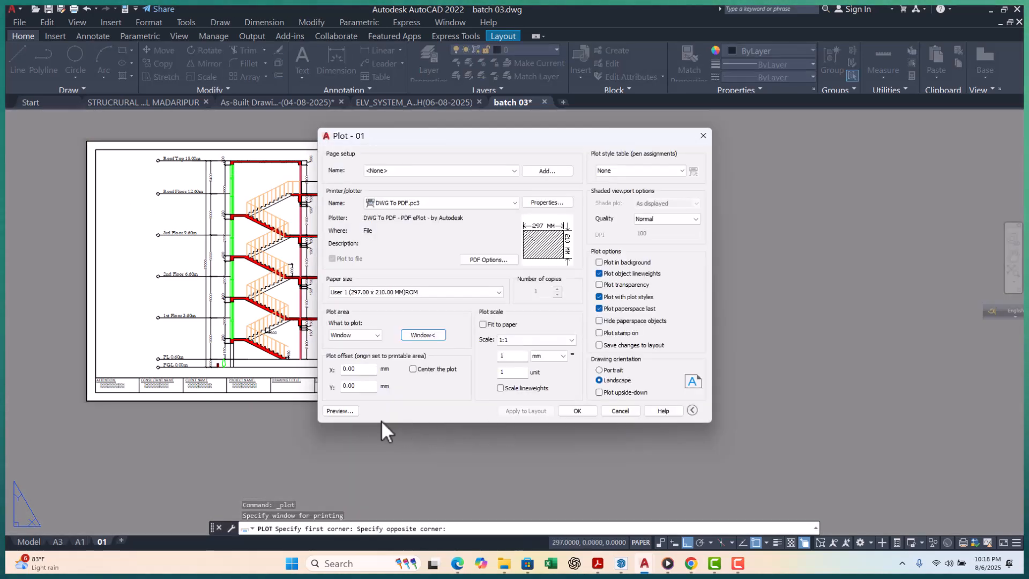
{"action": "left_click", "coordinate": [349, 408]}
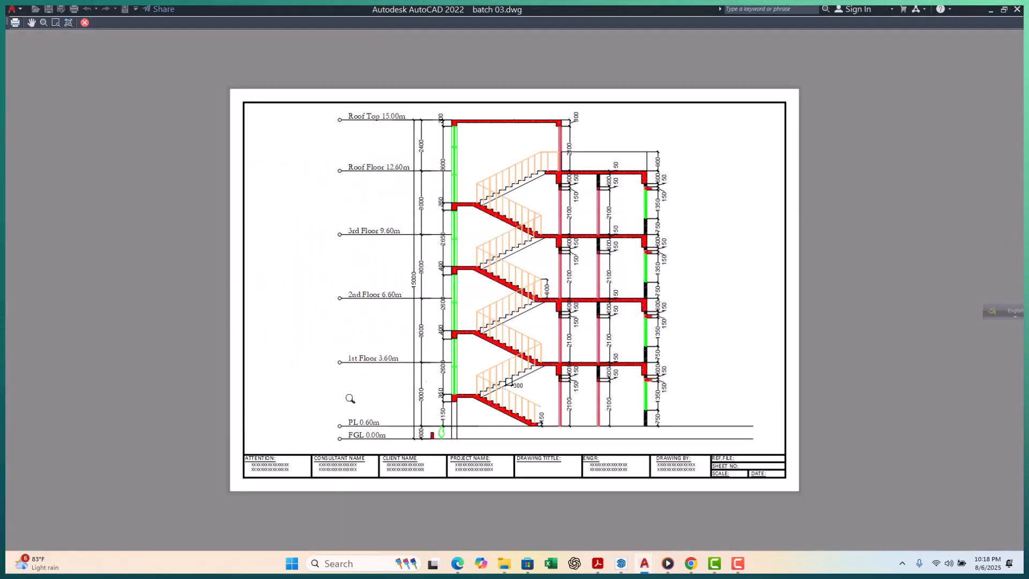
Examine the plot preview's level labels, dimensions, stair flights and title block, and leave the plot without printing
{"action": "scroll", "coordinate": [609, 229], "scroll_direction": "up", "scroll_amount": 3}
{"action": "middle_click_drag", "start_coordinate": [526, 222], "coordinate": [673, 377]}
{"action": "scroll", "coordinate": [670, 370], "scroll_direction": "down", "scroll_amount": 1}
{"action": "middle_click_drag", "start_coordinate": [517, 240], "coordinate": [622, 367]}
{"action": "scroll", "coordinate": [295, 229], "scroll_direction": "up", "scroll_amount": 2}
{"action": "middle_click_drag", "start_coordinate": [329, 273], "coordinate": [338, 176]}
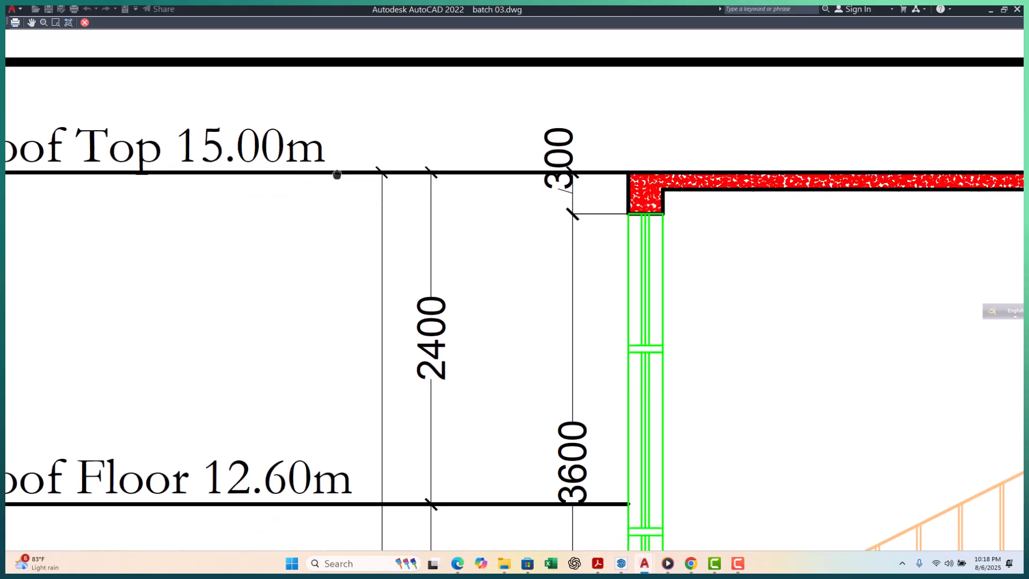
{"action": "scroll", "coordinate": [343, 177], "scroll_direction": "down", "scroll_amount": 1}
{"action": "middle_click_drag", "start_coordinate": [380, 247], "coordinate": [383, 181]}
{"action": "middle_click_drag", "start_coordinate": [420, 262], "coordinate": [425, 95]}
{"action": "middle_click_drag", "start_coordinate": [416, 369], "coordinate": [375, 108]}
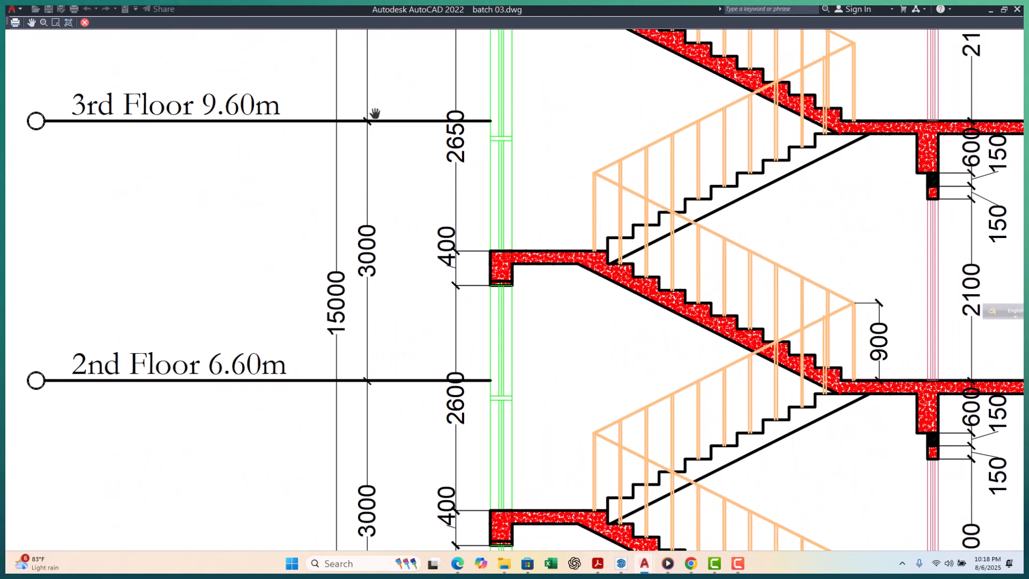
{"action": "scroll", "coordinate": [381, 153], "scroll_direction": "down", "scroll_amount": 4}
{"action": "scroll", "coordinate": [429, 311], "scroll_direction": "down", "scroll_amount": 2}
{"action": "scroll", "coordinate": [434, 340], "scroll_direction": "up", "scroll_amount": 4}
{"action": "scroll", "coordinate": [402, 403], "scroll_direction": "up", "scroll_amount": 2}
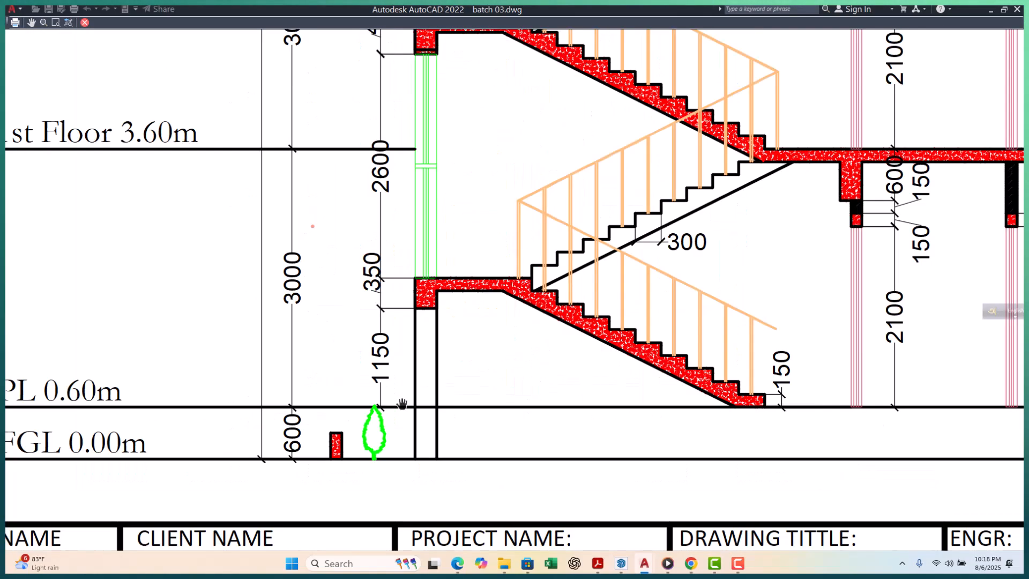
{"action": "scroll", "coordinate": [413, 324], "scroll_direction": "down", "scroll_amount": 5}
{"action": "key", "text": "Escape"}
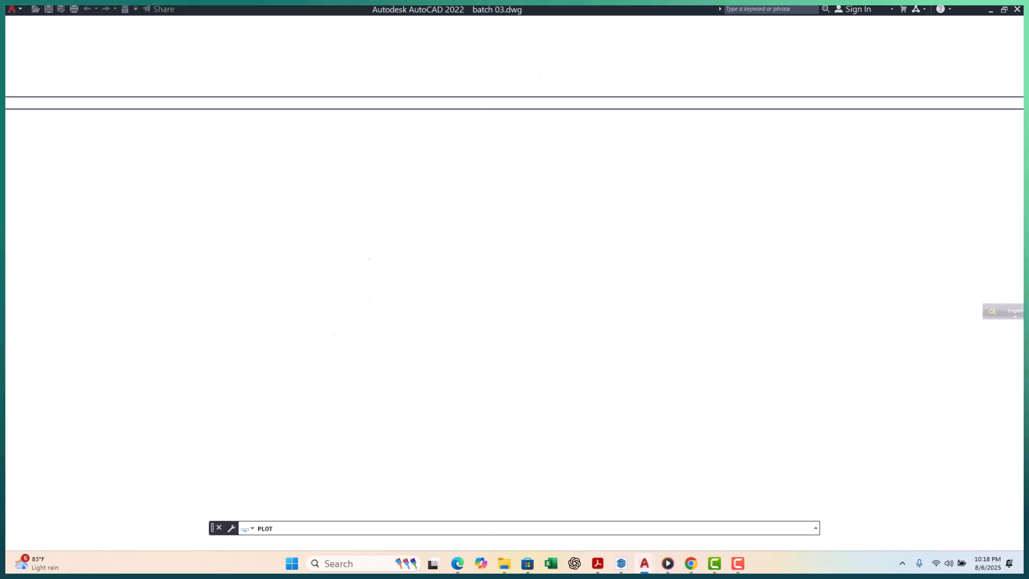
{"action": "key", "text": "Escape"}
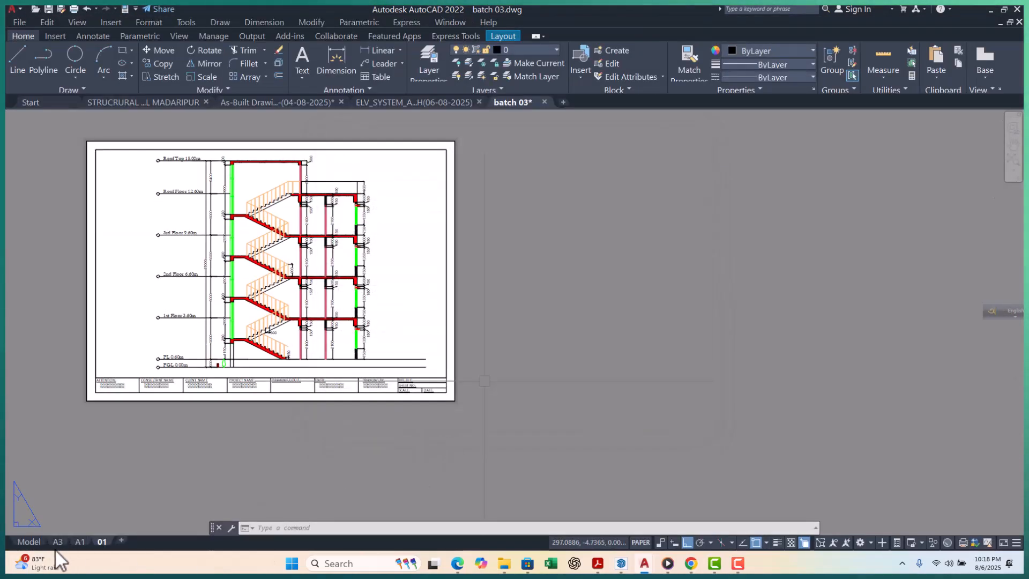
Switch to model space and look over the floor plans, front elevation and staircase section
{"action": "left_click", "coordinate": [28, 541]}
{"action": "scroll", "coordinate": [429, 365], "scroll_direction": "down", "scroll_amount": 4}
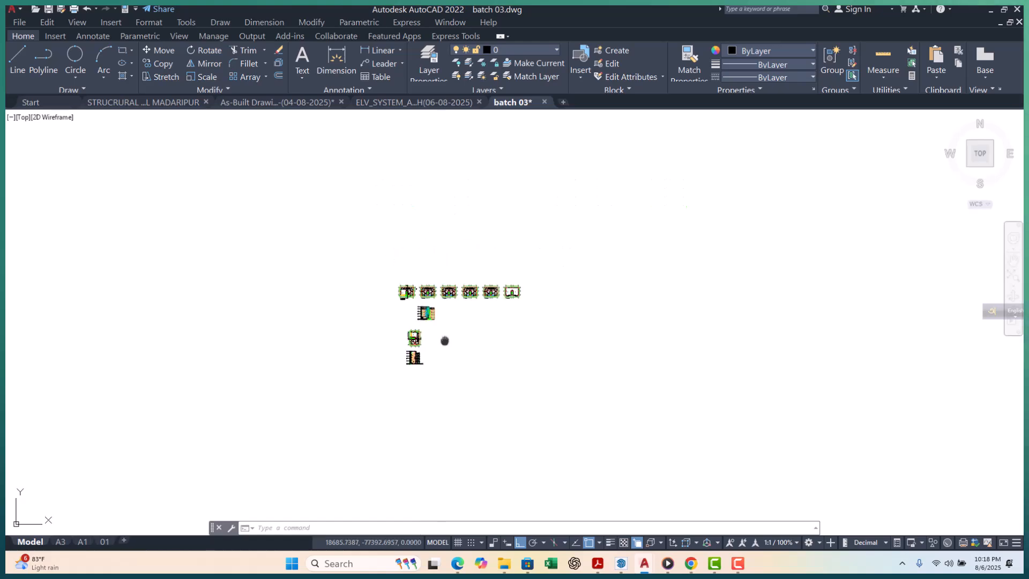
{"action": "scroll", "coordinate": [352, 279], "scroll_direction": "up", "scroll_amount": 10}
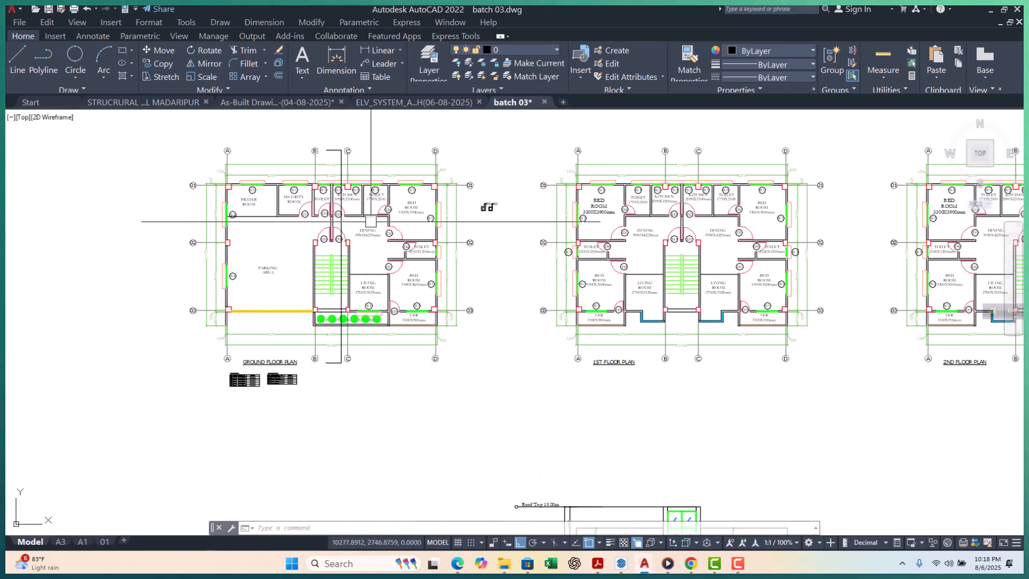
{"action": "middle_click_drag", "start_coordinate": [372, 222], "coordinate": [201, 220]}
{"action": "scroll", "coordinate": [255, 218], "scroll_direction": "down", "scroll_amount": 4}
{"action": "middle_click_drag", "start_coordinate": [592, 278], "coordinate": [416, 273]}
{"action": "scroll", "coordinate": [48, 286], "scroll_direction": "up", "scroll_amount": 2}
{"action": "middle_click_drag", "start_coordinate": [69, 282], "coordinate": [280, 315]}
{"action": "scroll", "coordinate": [262, 214], "scroll_direction": "down", "scroll_amount": 4}
{"action": "scroll", "coordinate": [308, 300], "scroll_direction": "up", "scroll_amount": 4}
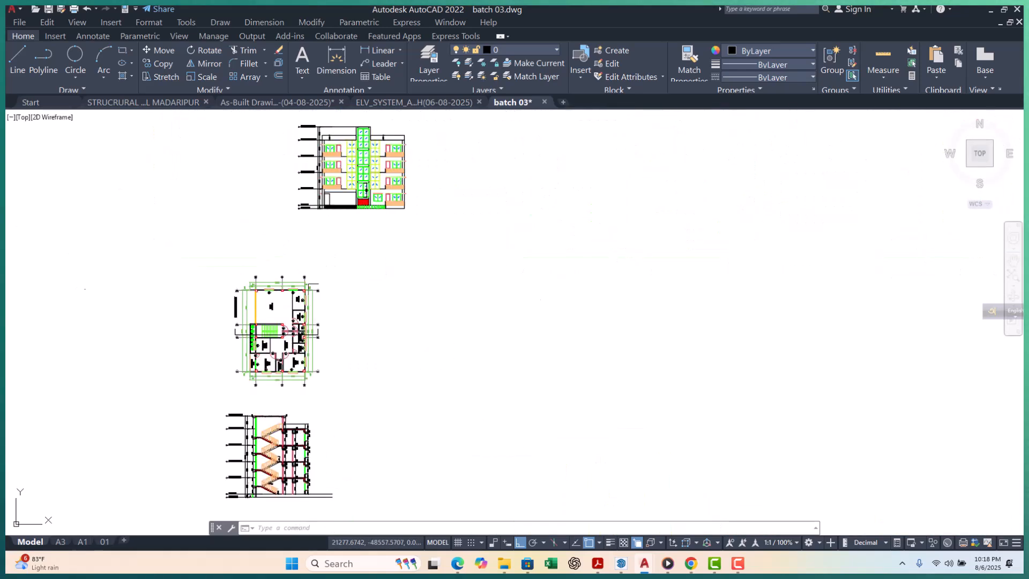
Erase the rotated ground floor plan between the front elevation and the staircase section
{"action": "left_click", "coordinate": [207, 254]}
{"action": "left_click", "coordinate": [375, 405]}
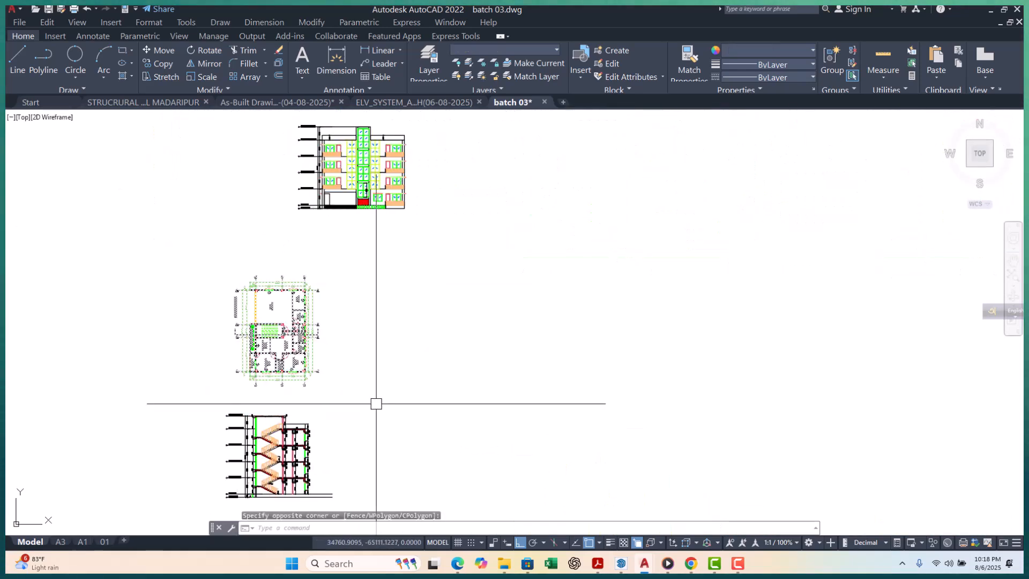
{"action": "type", "text": "e"}
{"action": "key", "text": "Return"}
{"action": "key", "text": "Escape"}
Place a horizontal construction line along the front elevation's FGL 0.00m line
{"action": "middle_click_drag", "start_coordinate": [436, 273], "coordinate": [417, 312]}
{"action": "type", "text": "xl"}
{"action": "key", "text": "Return"}
{"action": "type", "text": "h"}
{"action": "key", "text": "Return"}
{"action": "scroll", "coordinate": [396, 271], "scroll_direction": "up", "scroll_amount": 4}
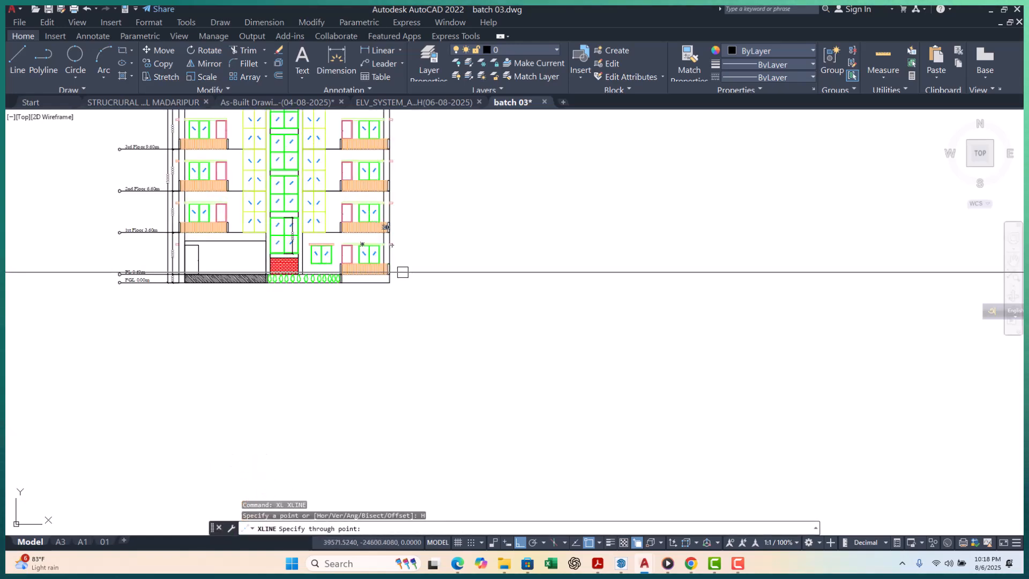
{"action": "key", "text": "Escape"}
{"action": "key", "text": "Escape"}
Move the staircase section up beside the front elevation, with its FGL line on the horizontal construction line
{"action": "scroll", "coordinate": [396, 263], "scroll_direction": "down", "scroll_amount": 8}
{"action": "scroll", "coordinate": [343, 301], "scroll_direction": "down", "scroll_amount": 2}
{"action": "left_click", "coordinate": [289, 329]}
{"action": "left_click", "coordinate": [429, 421]}
{"action": "type", "text": "m"}
{"action": "key", "text": "Return"}
{"action": "scroll", "coordinate": [327, 367], "scroll_direction": "up", "scroll_amount": 10}
{"action": "left_click", "coordinate": [334, 361]}
{"action": "scroll", "coordinate": [334, 360], "scroll_direction": "down", "scroll_amount": 8}
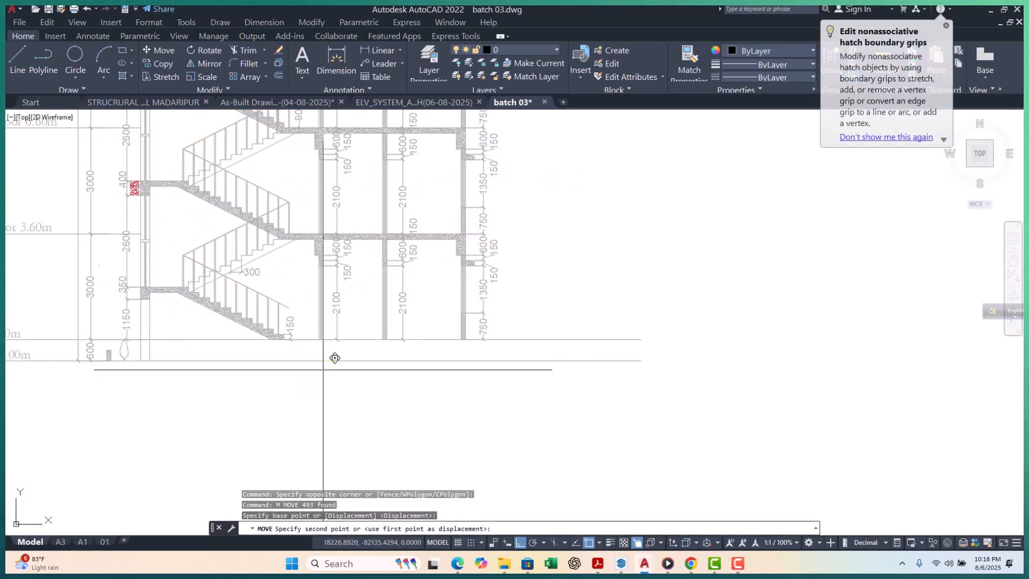
{"action": "scroll", "coordinate": [407, 281], "scroll_direction": "up", "scroll_amount": 2}
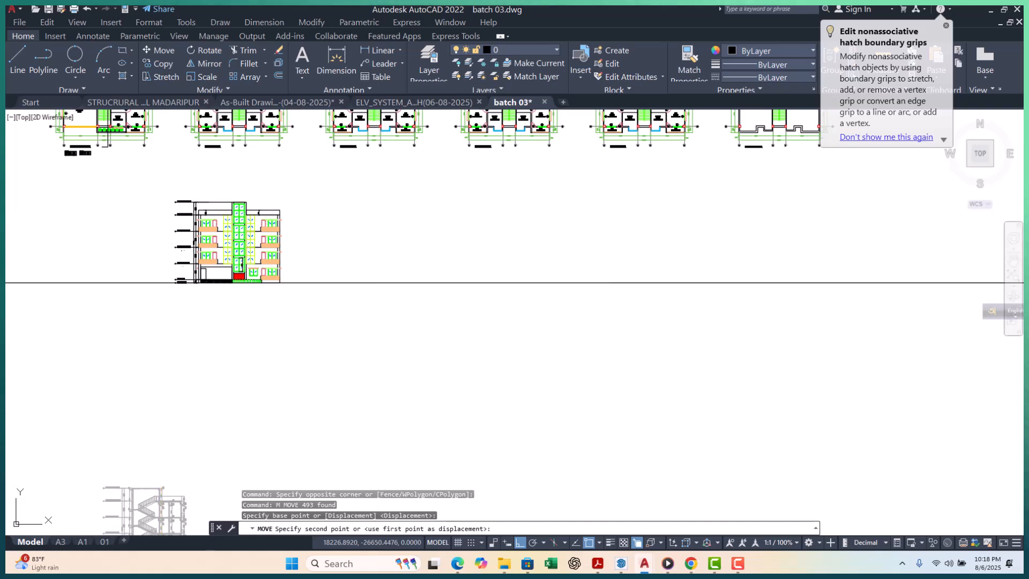
{"action": "left_click", "coordinate": [345, 281]}
{"action": "key", "text": "Escape"}
{"action": "key", "text": "Escape"}
{"action": "key", "text": "Escape"}
Move the staircase section horizontally, slightly closer to the front elevation
{"action": "left_click", "coordinate": [303, 190]}
{"action": "left_click", "coordinate": [436, 327]}
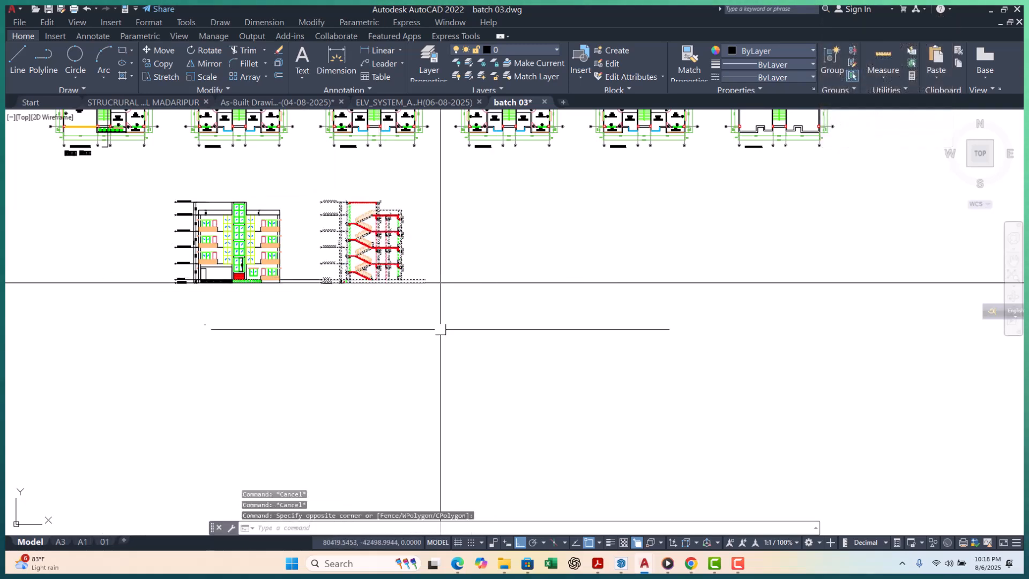
{"action": "scroll", "coordinate": [407, 310], "scroll_direction": "up", "scroll_amount": 2}
{"action": "type", "text": "m"}
{"action": "key", "text": "Return"}
{"action": "left_click", "coordinate": [466, 319]}
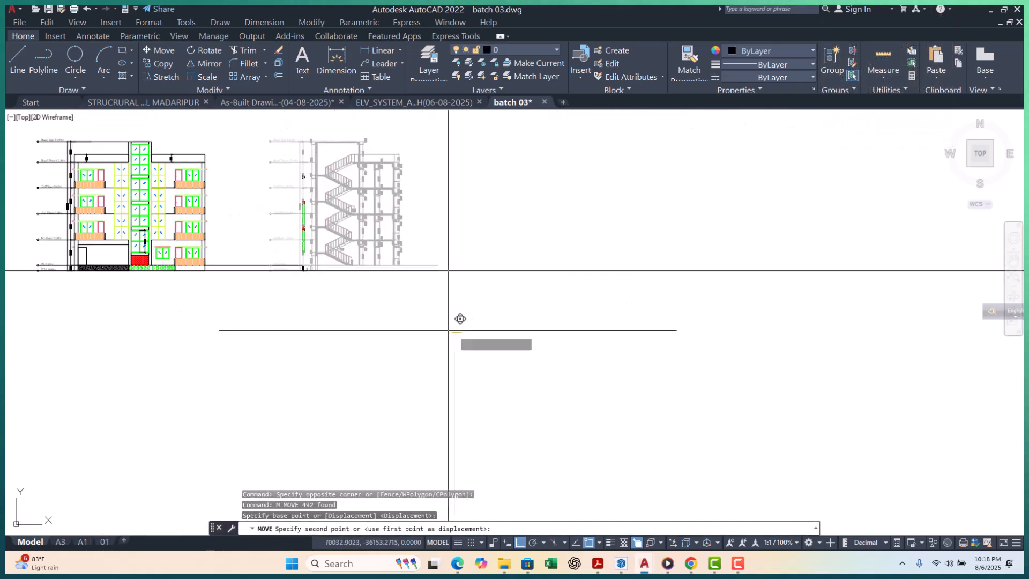
{"action": "left_click", "coordinate": [446, 320]}
{"action": "key", "text": "Escape"}
{"action": "key", "text": "Escape"}
{"action": "key", "text": "Escape"}
Draw a vertical polyline from the base of the section's outer window wall down to the FGL line
{"action": "scroll", "coordinate": [395, 259], "scroll_direction": "up", "scroll_amount": 5}
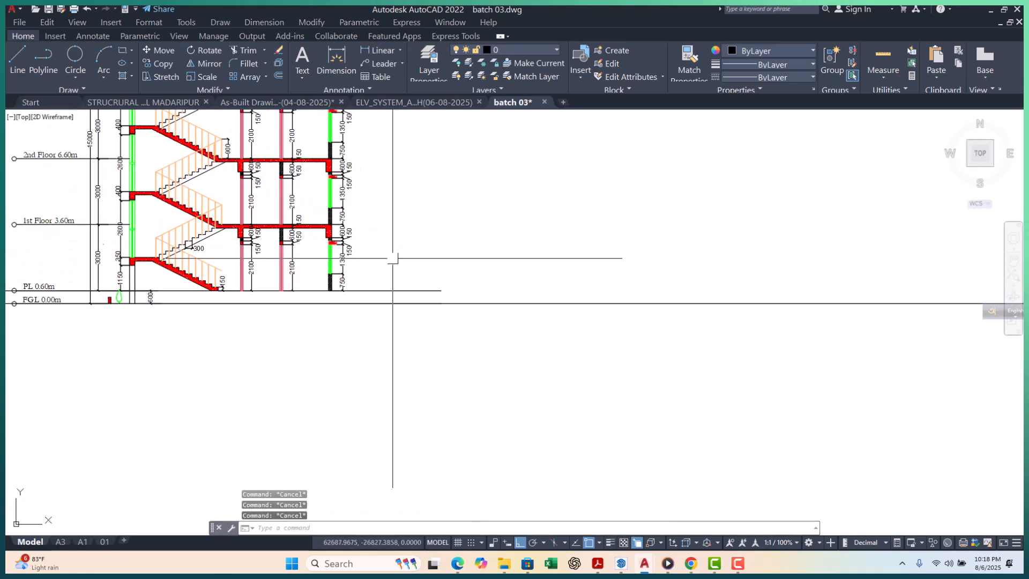
{"action": "scroll", "coordinate": [340, 290], "scroll_direction": "up", "scroll_amount": 4}
{"action": "type", "text": "pl"}
{"action": "key", "text": "Return"}
{"action": "scroll", "coordinate": [309, 291], "scroll_direction": "up", "scroll_amount": 4}
{"action": "left_click", "coordinate": [312, 285]}
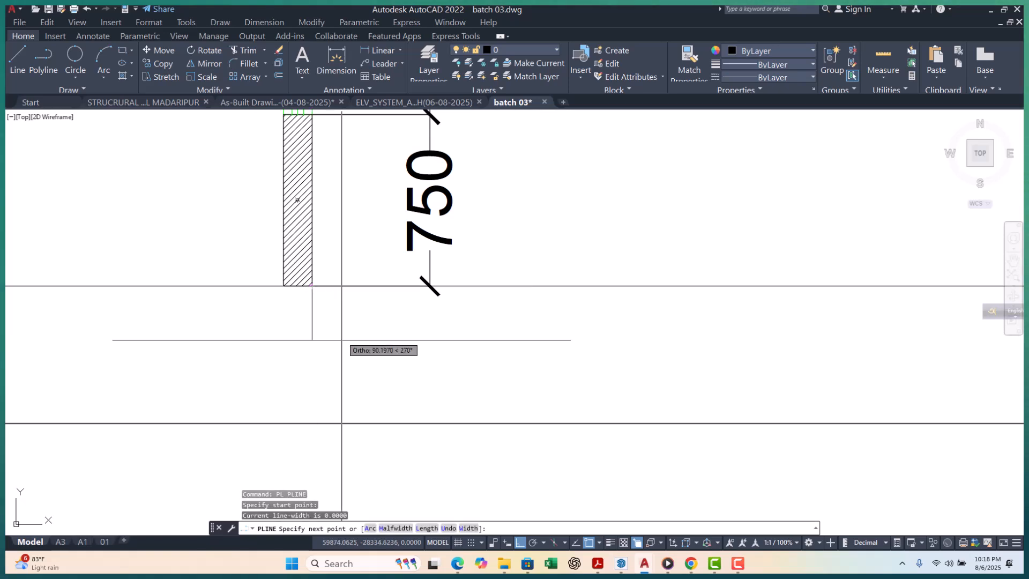
{"action": "key", "text": "Escape"}
{"action": "key", "text": "Escape"}
{"action": "key", "text": "Escape"}
{"action": "key", "text": "Escape"}
{"action": "scroll", "coordinate": [300, 385], "scroll_direction": "down", "scroll_amount": 6}
{"action": "left_click", "coordinate": [579, 320]}
{"action": "key", "text": "Escape"}
{"action": "key", "text": "Escape"}
{"action": "key", "text": "Escape"}
Trim the section's PL line beyond the outer wall, and erase the horizontal construction line
{"action": "scroll", "coordinate": [293, 381], "scroll_direction": "up", "scroll_amount": 2}
{"action": "scroll", "coordinate": [293, 377], "scroll_direction": "up", "scroll_amount": 2}
{"action": "key", "text": "Escape"}
{"action": "scroll", "coordinate": [314, 348], "scroll_direction": "down", "scroll_amount": 2}
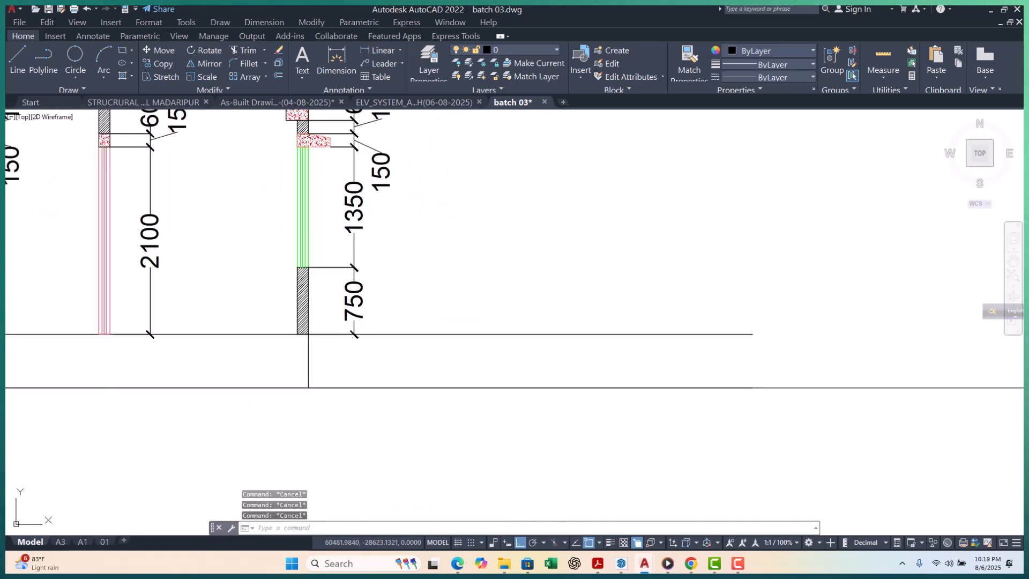
{"action": "type", "text": "TR"}
{"action": "key", "text": "Return"}
{"action": "left_click", "coordinate": [465, 292]}
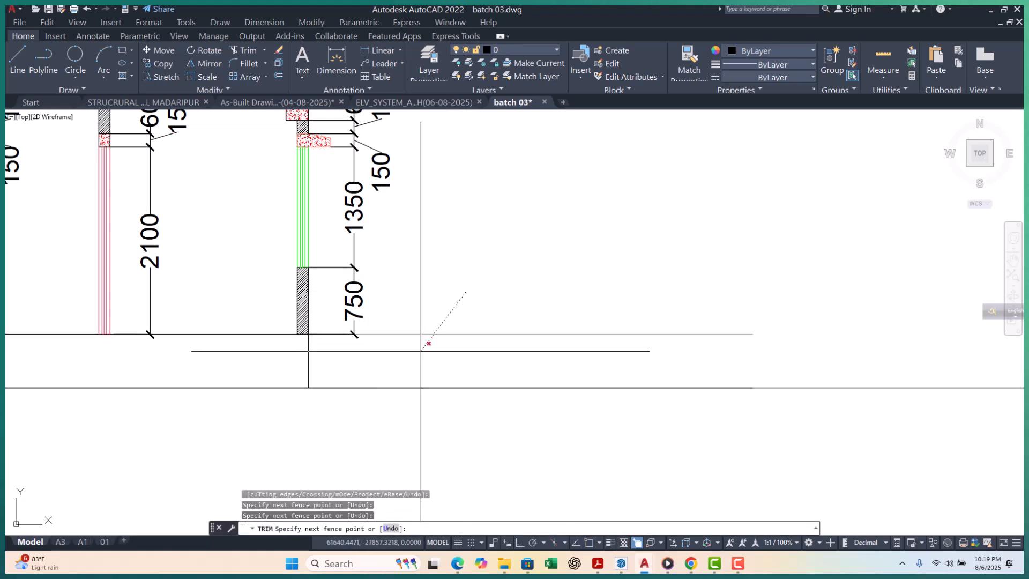
{"action": "left_click", "coordinate": [423, 349]}
{"action": "scroll", "coordinate": [400, 327], "scroll_direction": "down", "scroll_amount": 4}
{"action": "key", "text": "Escape"}
{"action": "key", "text": "Escape"}
{"action": "key", "text": "Escape"}
{"action": "left_click", "coordinate": [740, 316]}
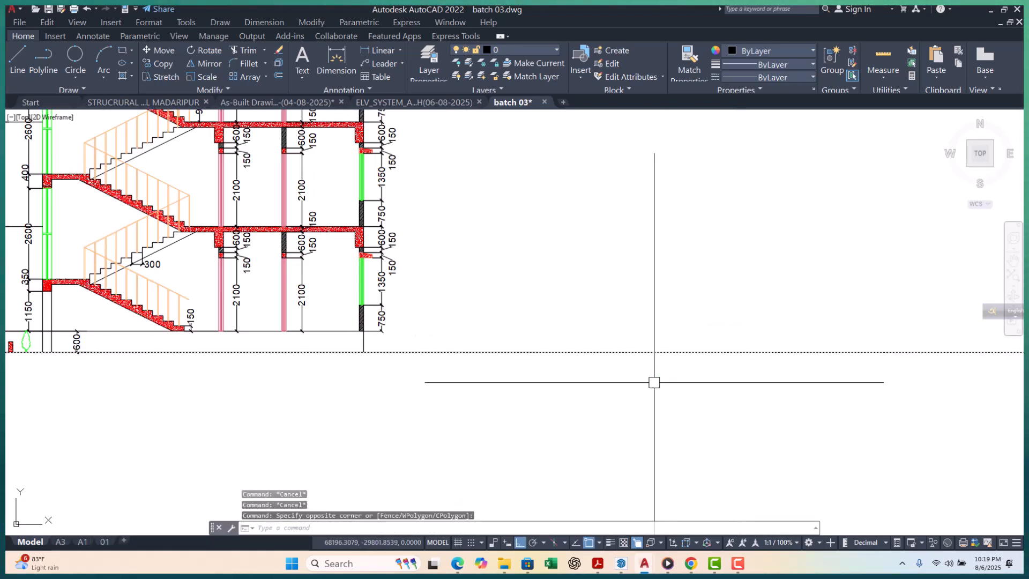
{"action": "key", "text": "Delete"}
Trim the section's FGL line back to the outer wall, and save the drawing
{"action": "type", "text": "TR"}
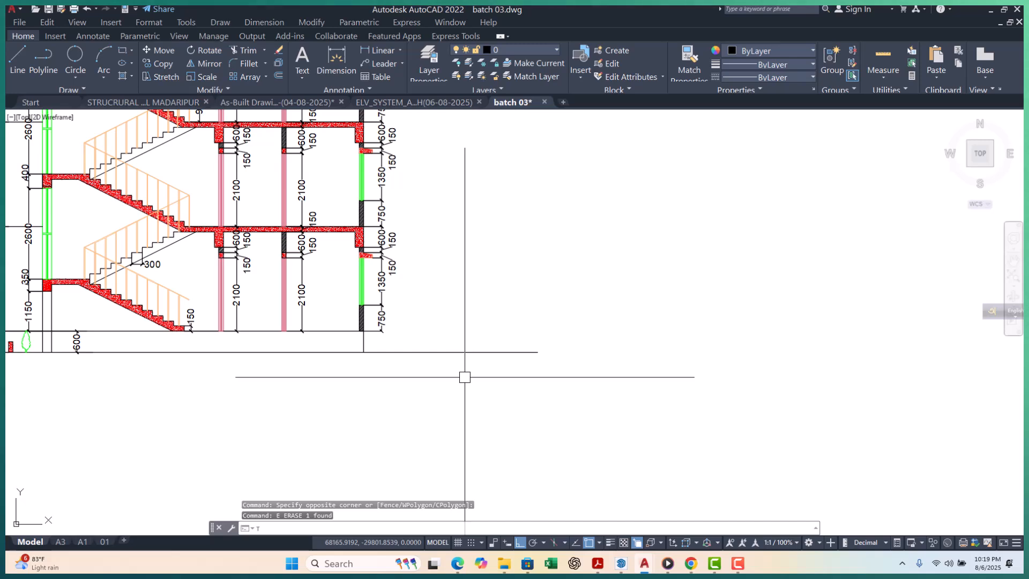
{"action": "key", "text": "Return"}
{"action": "scroll", "coordinate": [445, 354], "scroll_direction": "down", "scroll_amount": 8}
{"action": "key", "text": "Escape"}
{"action": "key", "text": "Escape"}
{"action": "key", "text": "Escape"}
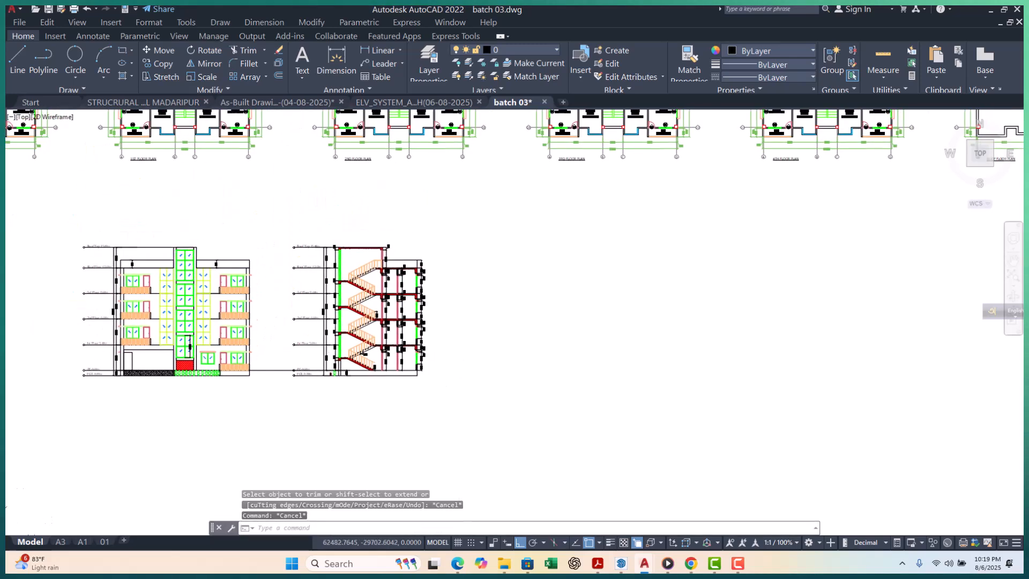
{"action": "scroll", "coordinate": [354, 337], "scroll_direction": "up", "scroll_amount": 5}
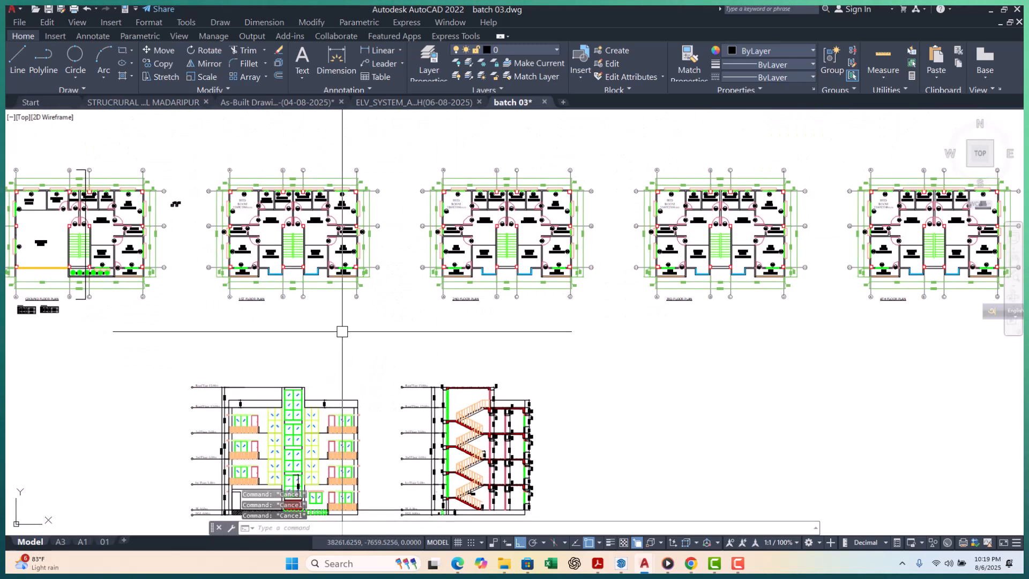
{"action": "key", "text": "ctrl+s"}
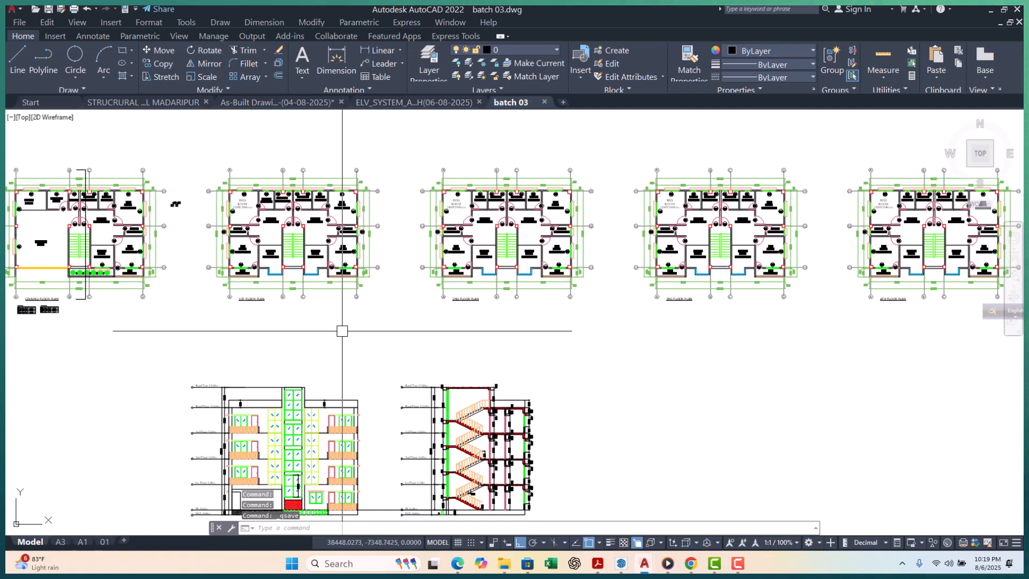
{"action": "left_click", "coordinate": [342, 331]}
{"action": "key", "text": "ctrl+1"}
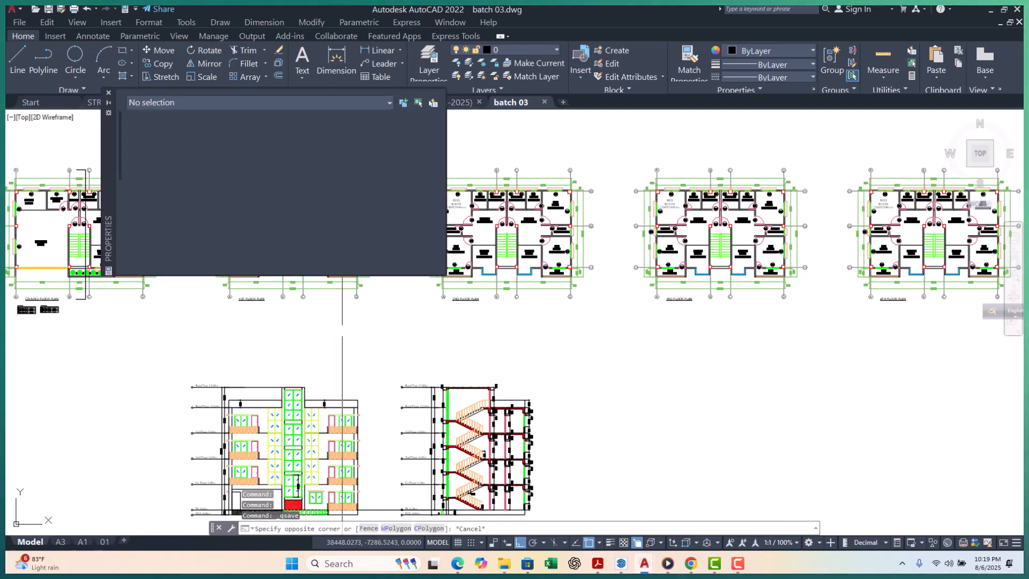
{"action": "left_click", "coordinate": [109, 91]}
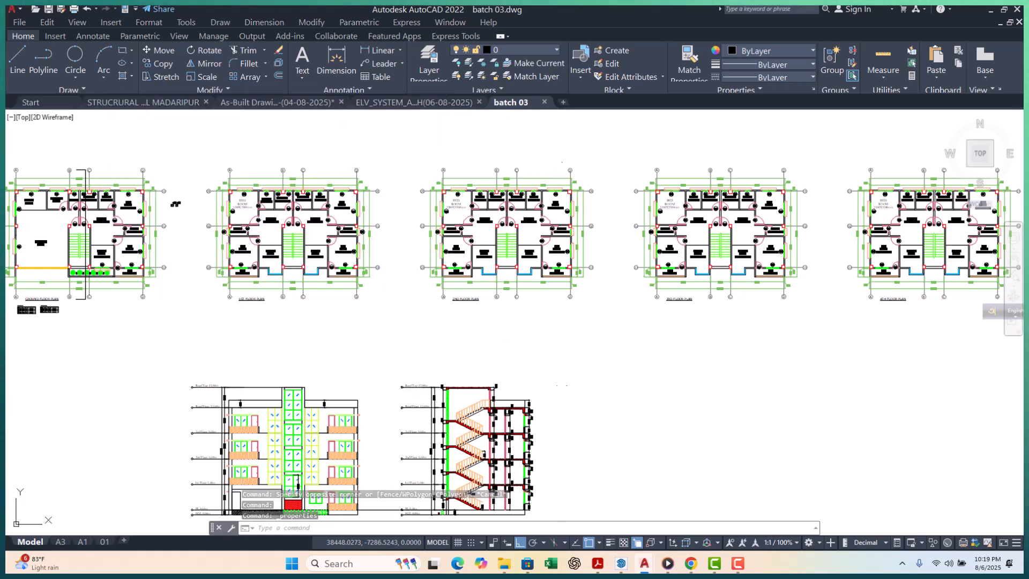
Open DesignCenter, look into the en-US folder of AutoCAD 2022, and return to the Dynamic Blocks folder
{"action": "key", "text": "ctrl+2"}
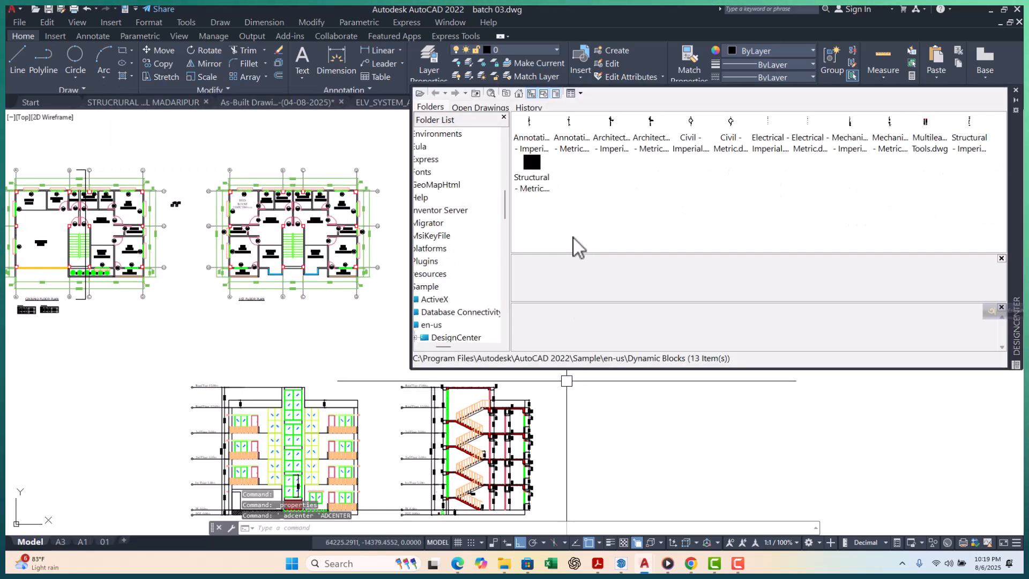
{"action": "scroll", "coordinate": [451, 278], "scroll_direction": "up", "scroll_amount": 2}
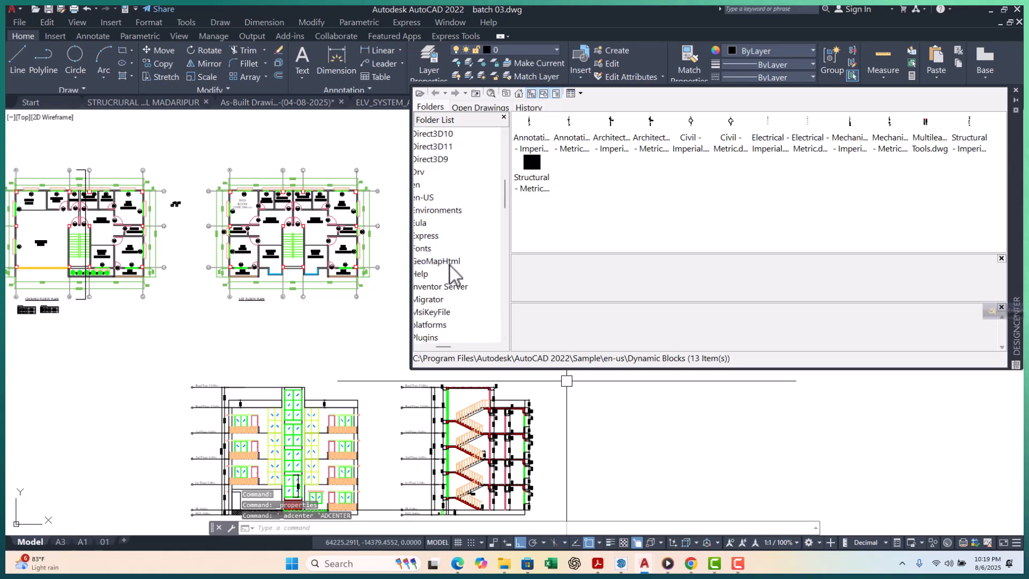
{"action": "double_click", "coordinate": [427, 197]}
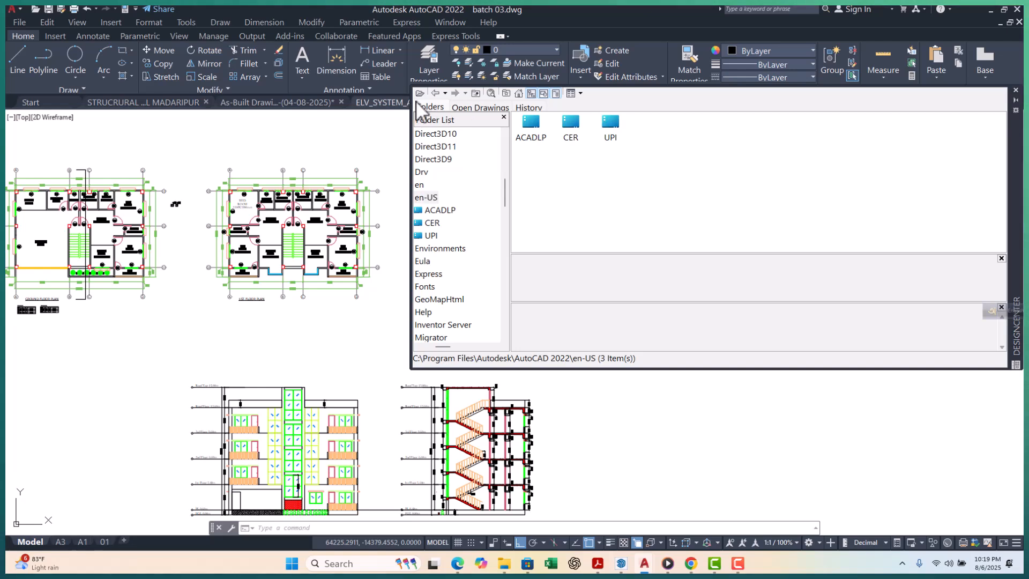
{"action": "left_click", "coordinate": [437, 92]}
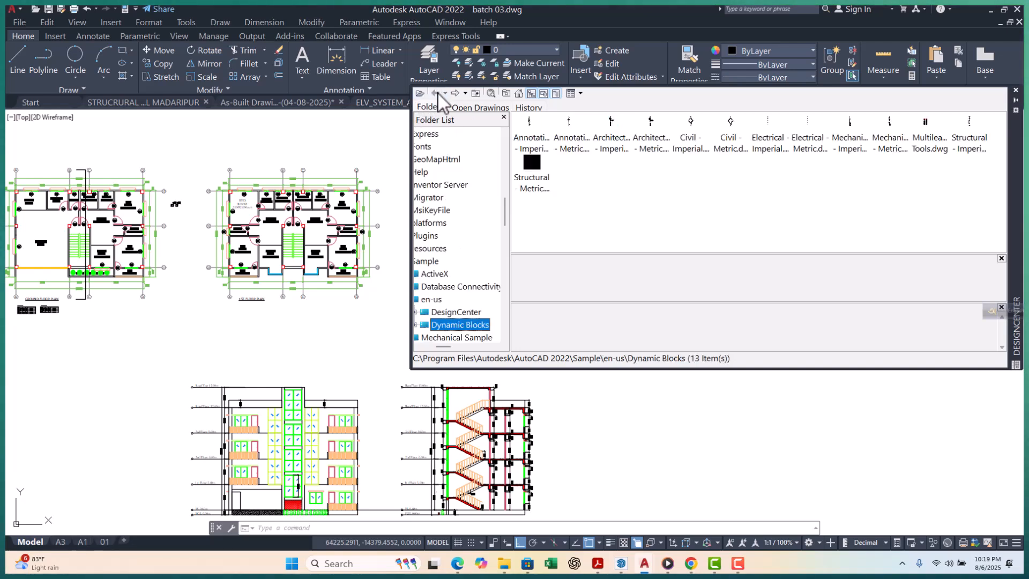
{"action": "scroll", "coordinate": [436, 289], "scroll_direction": "up", "scroll_amount": 1}
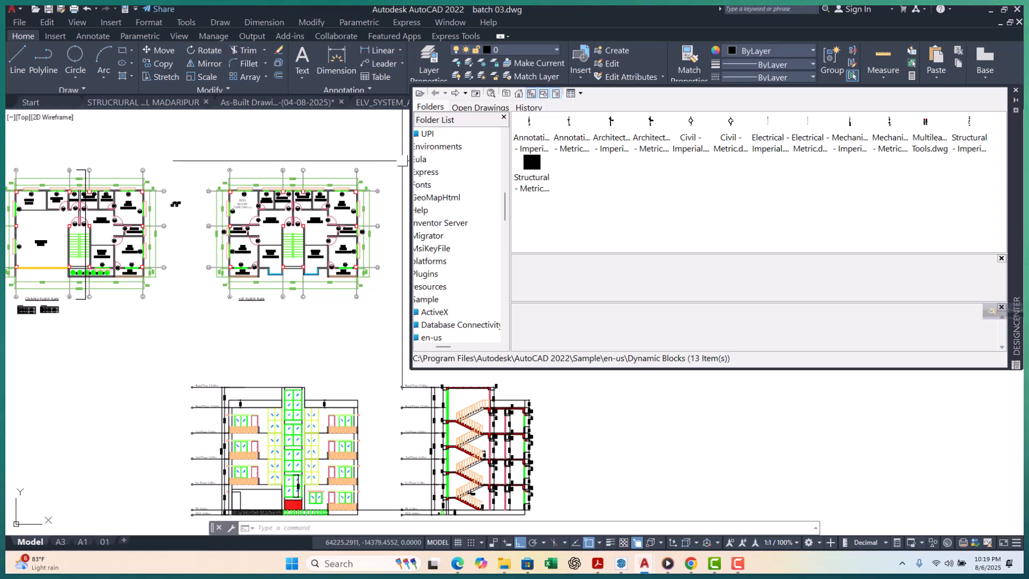
Widen the DesignCenter palette and its folder list, list the en-US folder, and bring the top of the folder tree into full view
{"action": "left_click_drag", "start_coordinate": [407, 162], "coordinate": [279, 161]}
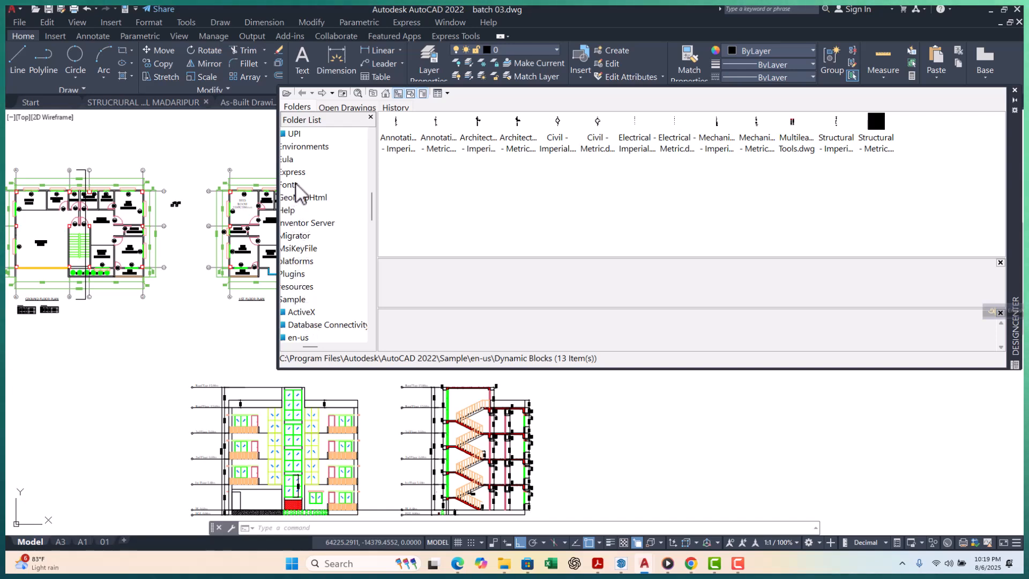
{"action": "scroll", "coordinate": [297, 190], "scroll_direction": "up", "scroll_amount": 2}
{"action": "double_click", "coordinate": [294, 171]}
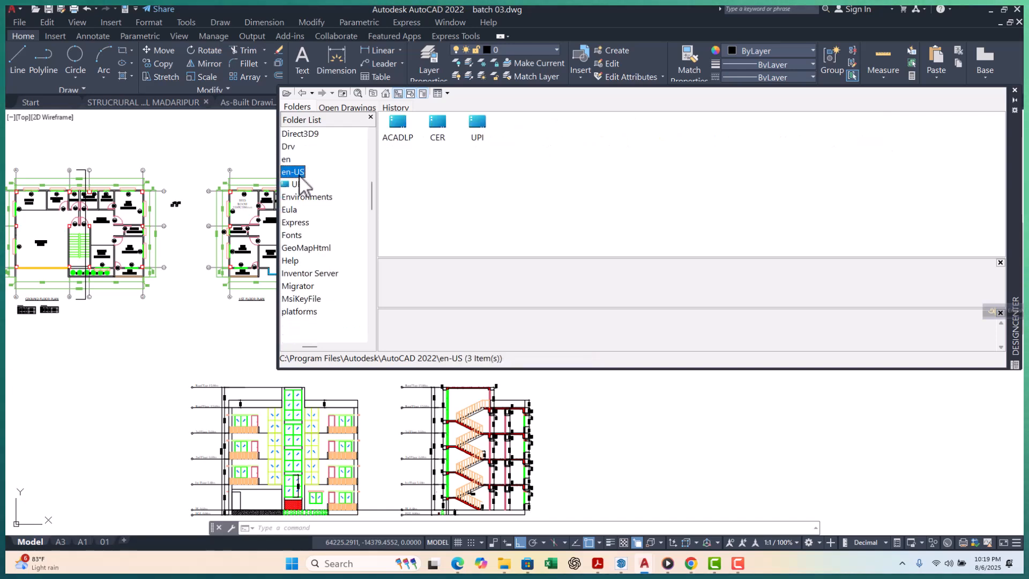
{"action": "scroll", "coordinate": [311, 188], "scroll_direction": "up", "scroll_amount": 10}
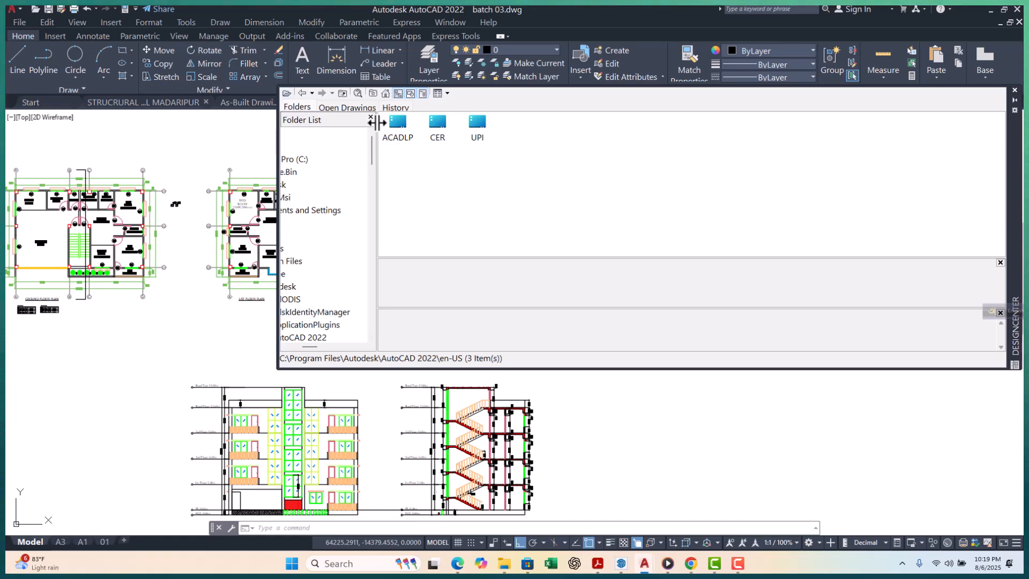
{"action": "left_click_drag", "start_coordinate": [443, 128], "coordinate": [444, 129]}
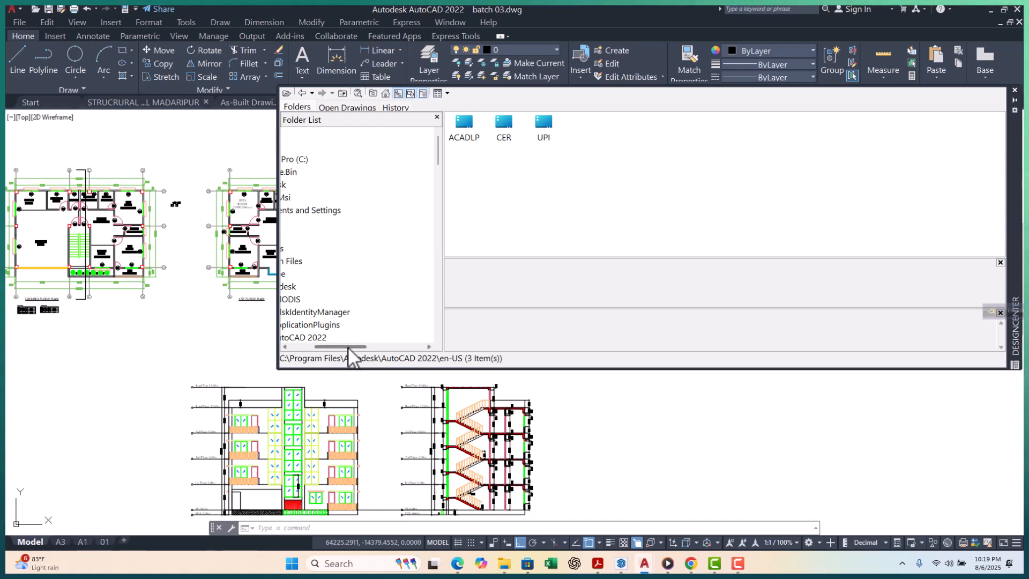
{"action": "left_click", "coordinate": [297, 346]}
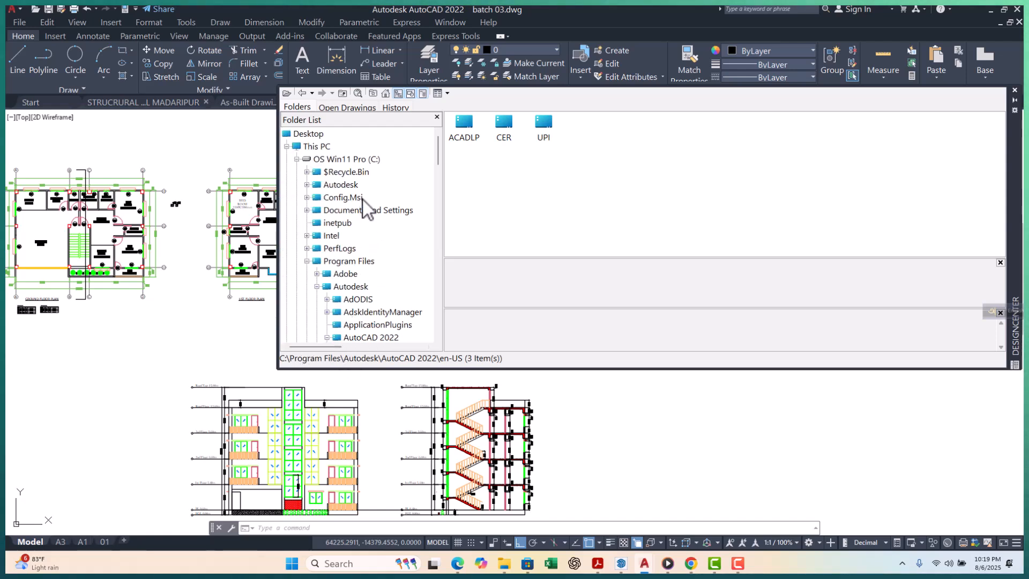
Look through the AutoCAD 2022 program subfolders in the DesignCenter folder tree
{"action": "scroll", "coordinate": [363, 219], "scroll_direction": "down", "scroll_amount": 2}
{"action": "scroll", "coordinate": [363, 227], "scroll_direction": "down", "scroll_amount": 3}
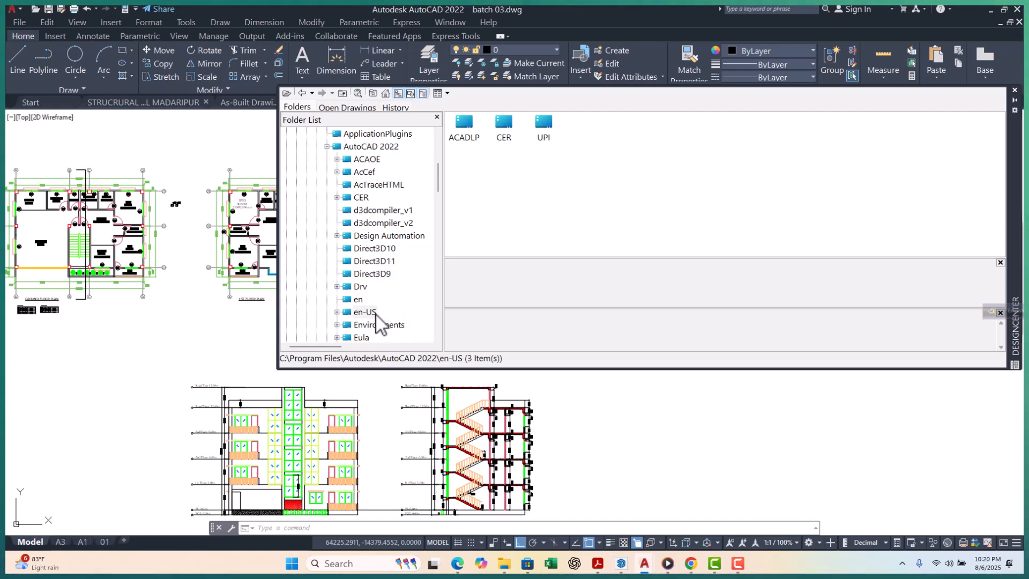
{"action": "scroll", "coordinate": [376, 315], "scroll_direction": "down", "scroll_amount": 6}
{"action": "scroll", "coordinate": [375, 316], "scroll_direction": "down", "scroll_amount": 10}
{"action": "scroll", "coordinate": [374, 316], "scroll_direction": "up", "scroll_amount": 20}
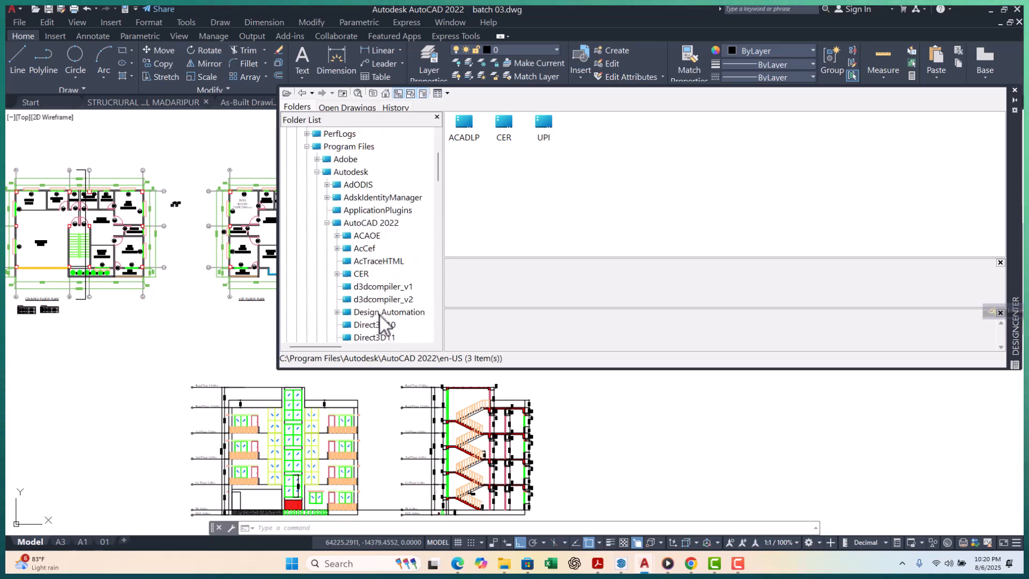
{"action": "scroll", "coordinate": [380, 316], "scroll_direction": "up", "scroll_amount": 3}
{"action": "scroll", "coordinate": [337, 284], "scroll_direction": "down", "scroll_amount": 2}
{"action": "scroll", "coordinate": [359, 276], "scroll_direction": "down", "scroll_amount": 4}
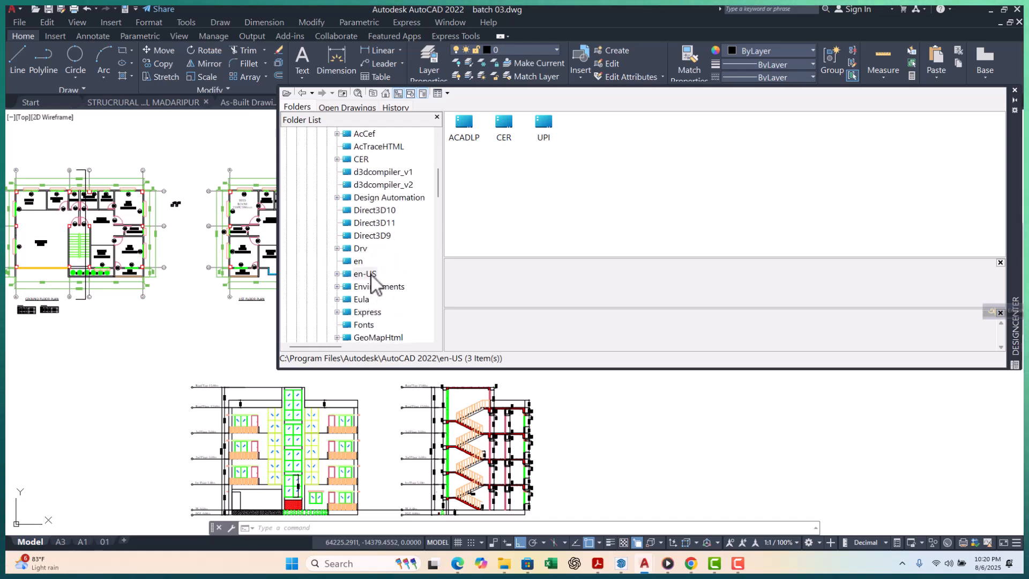
Browse from en-US through ACADLP to its UPI subfolder, and go back to the Dynamic Blocks folder
{"action": "double_click", "coordinate": [371, 274]}
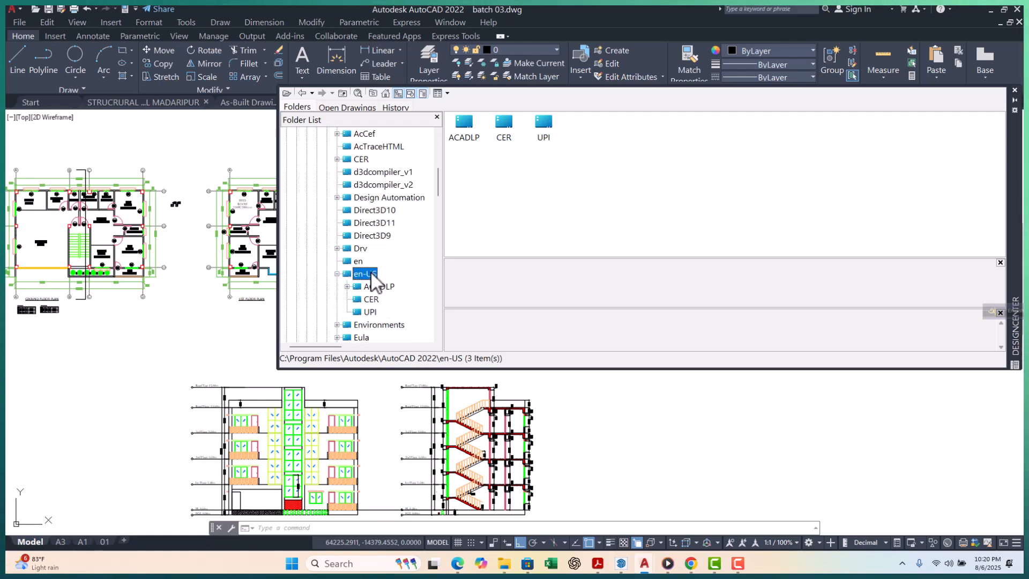
{"action": "double_click", "coordinate": [468, 134]}
{"action": "double_click", "coordinate": [468, 134]}
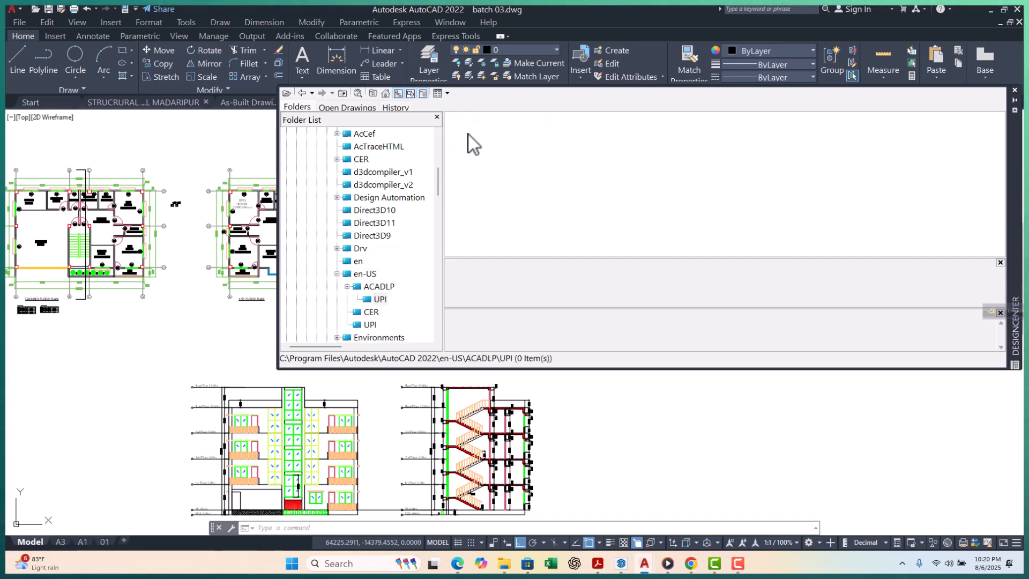
{"action": "left_click", "coordinate": [302, 93]}
{"action": "left_click", "coordinate": [303, 93]}
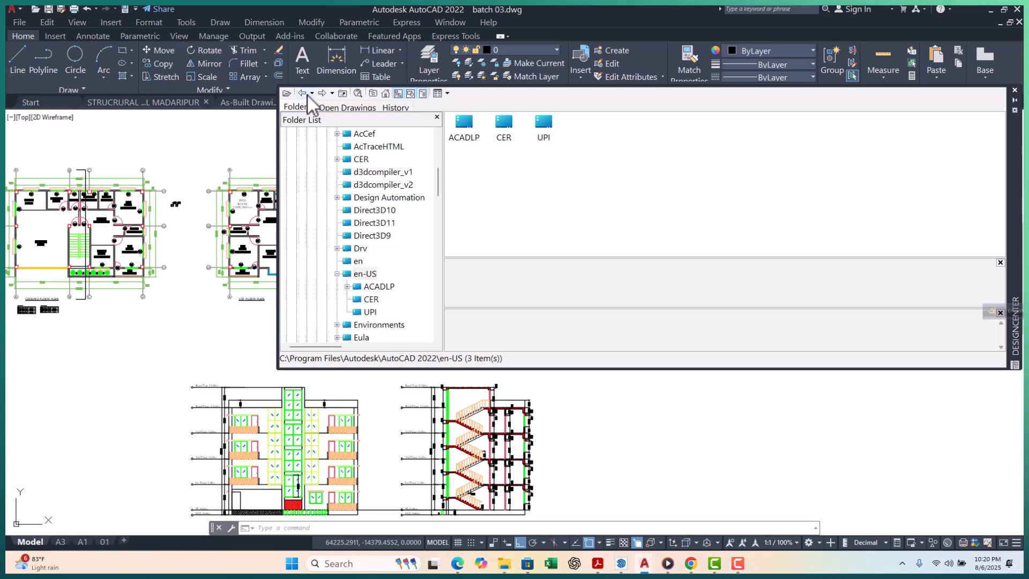
{"action": "left_click", "coordinate": [303, 92]}
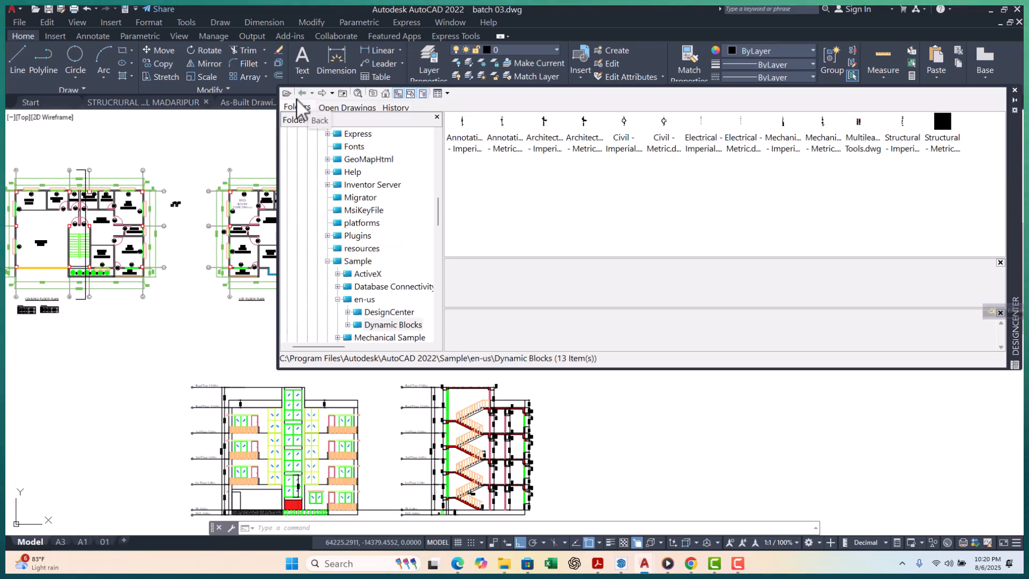
Collapse the C: drive in the folder tree, and list the contents of the Documents (D:) drive
{"action": "scroll", "coordinate": [384, 206], "scroll_direction": "up", "scroll_amount": 10}
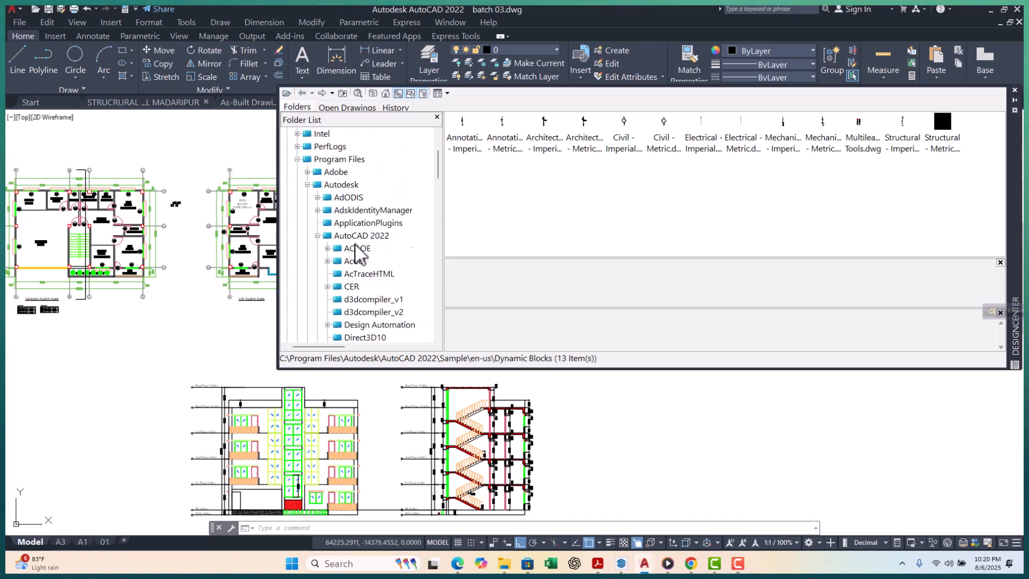
{"action": "scroll", "coordinate": [357, 253], "scroll_direction": "up", "scroll_amount": 1}
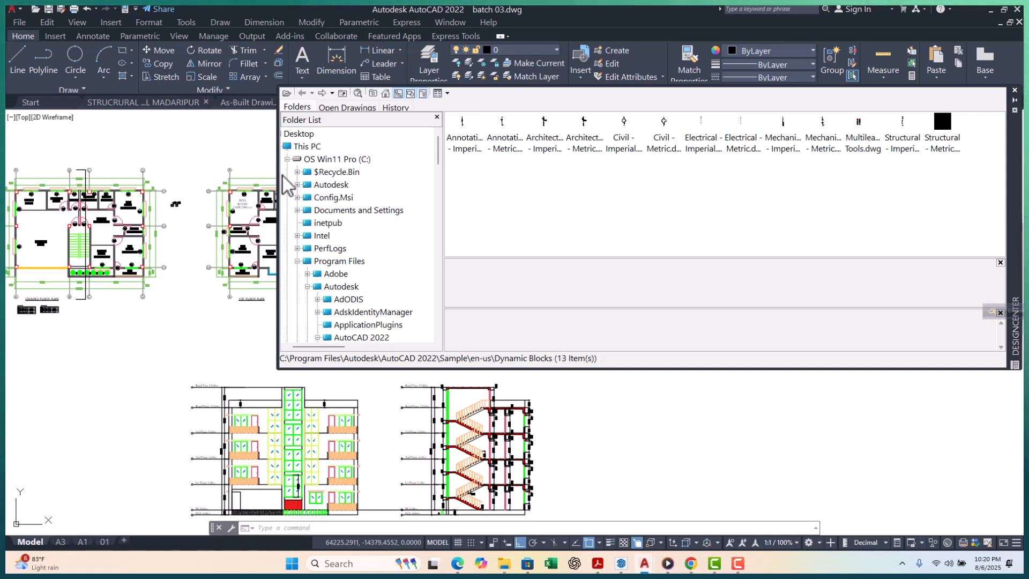
{"action": "left_click", "coordinate": [288, 159]}
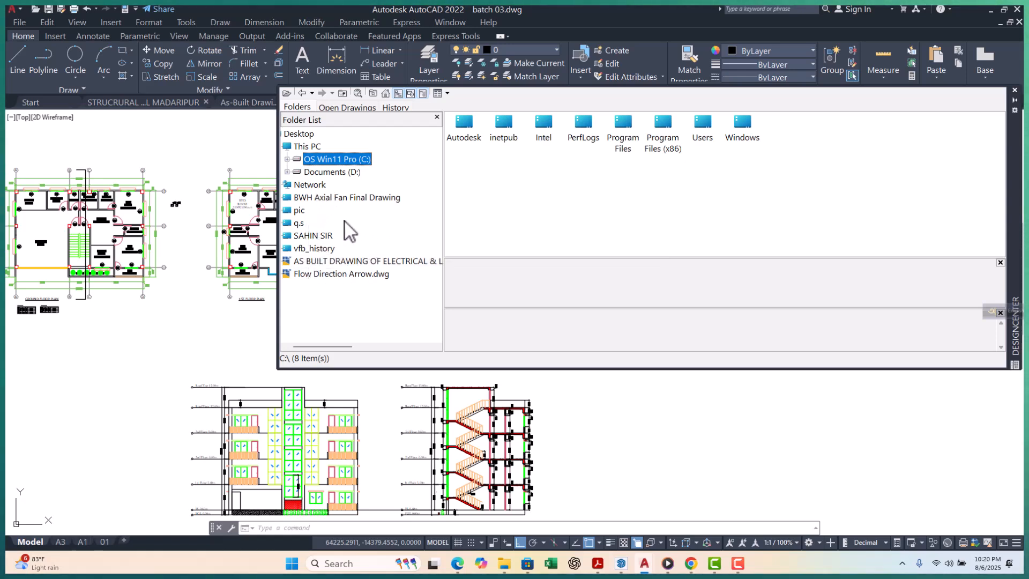
{"action": "scroll", "coordinate": [316, 215], "scroll_direction": "left", "scroll_amount": 1}
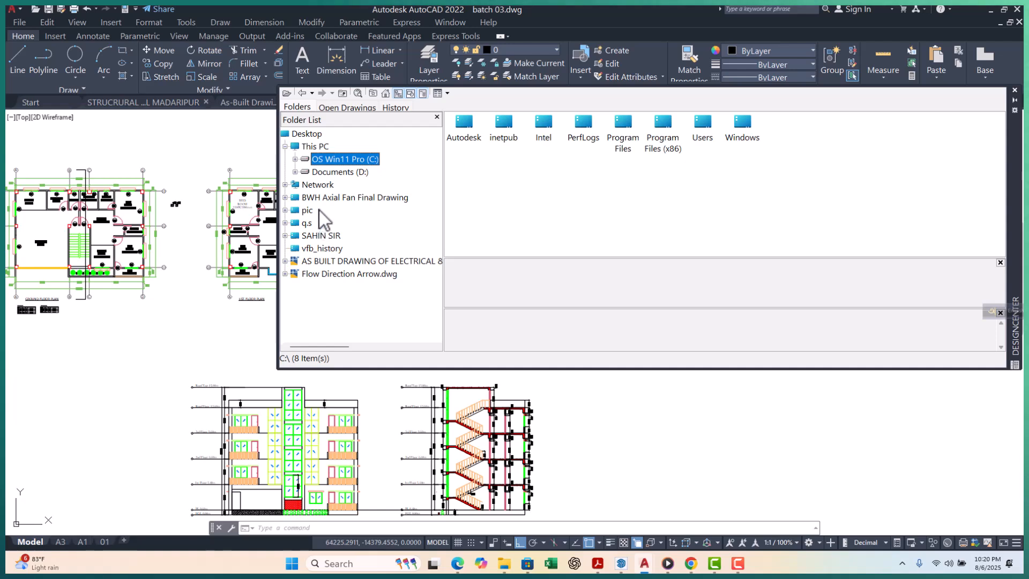
{"action": "double_click", "coordinate": [324, 172]}
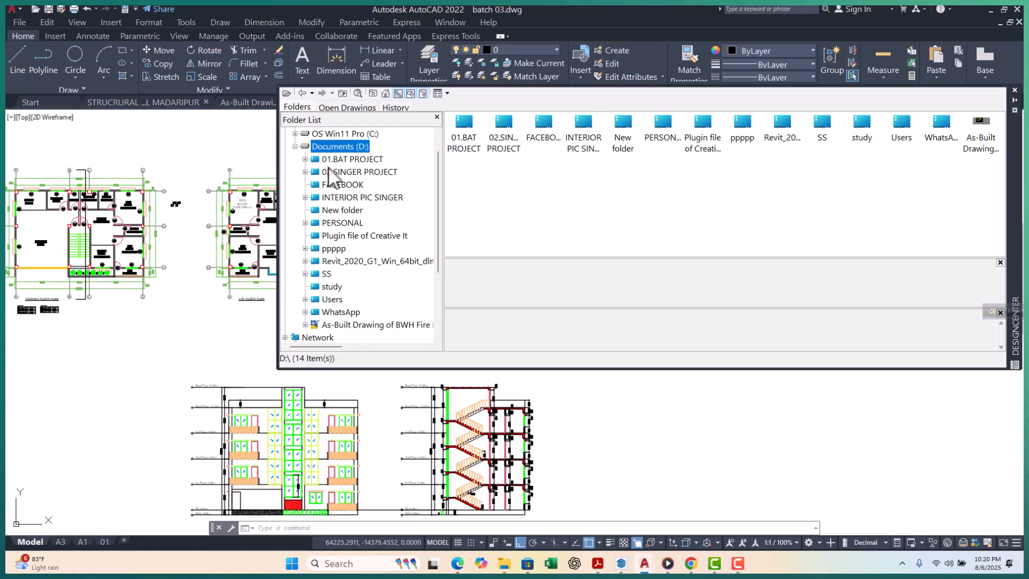
{"action": "left_click", "coordinate": [296, 147]}
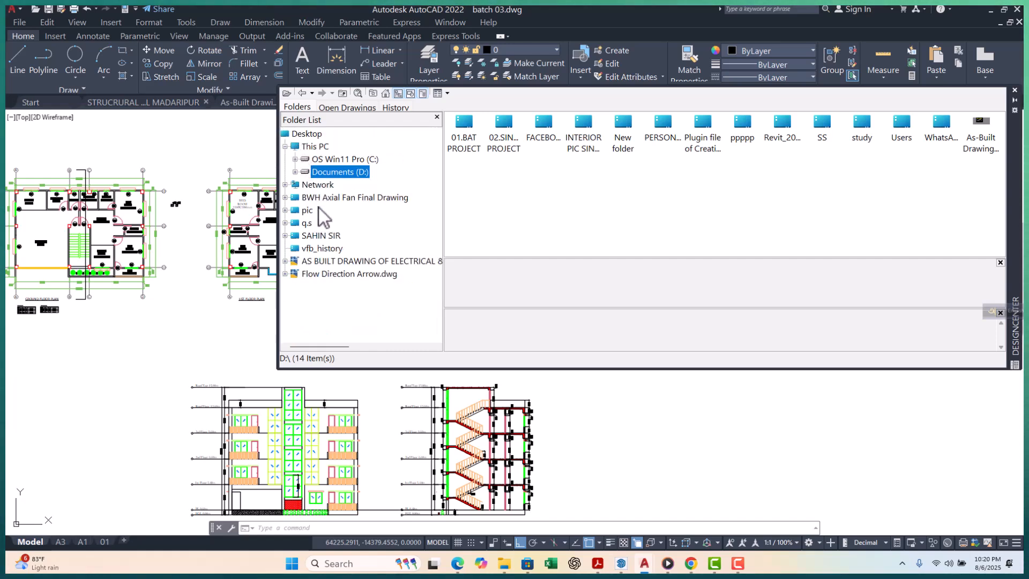
List the contents of This PC and the Desktop, and check the dialog for loading a drawing into DesignCenter
{"action": "double_click", "coordinate": [311, 146]}
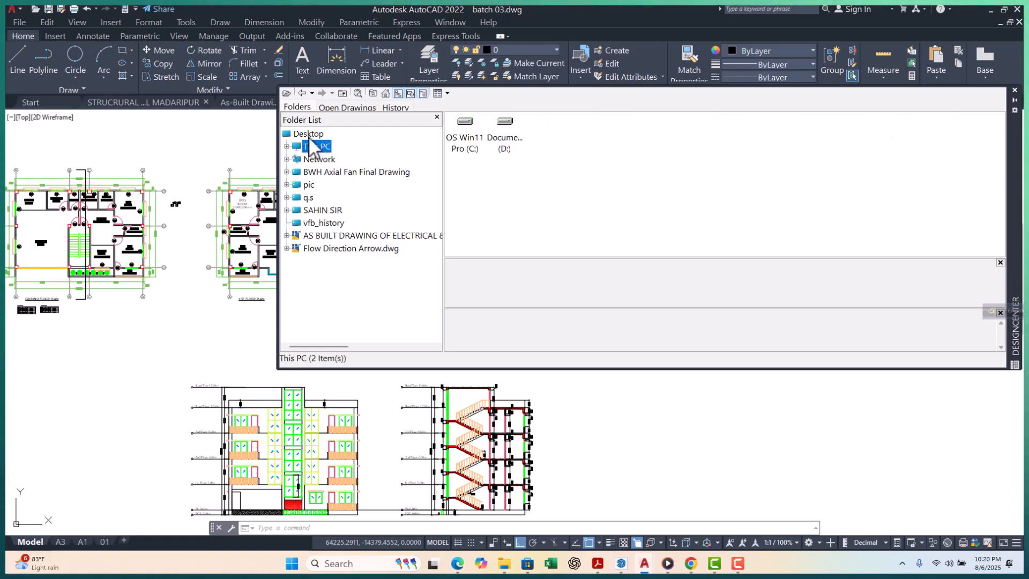
{"action": "left_click", "coordinate": [300, 134]}
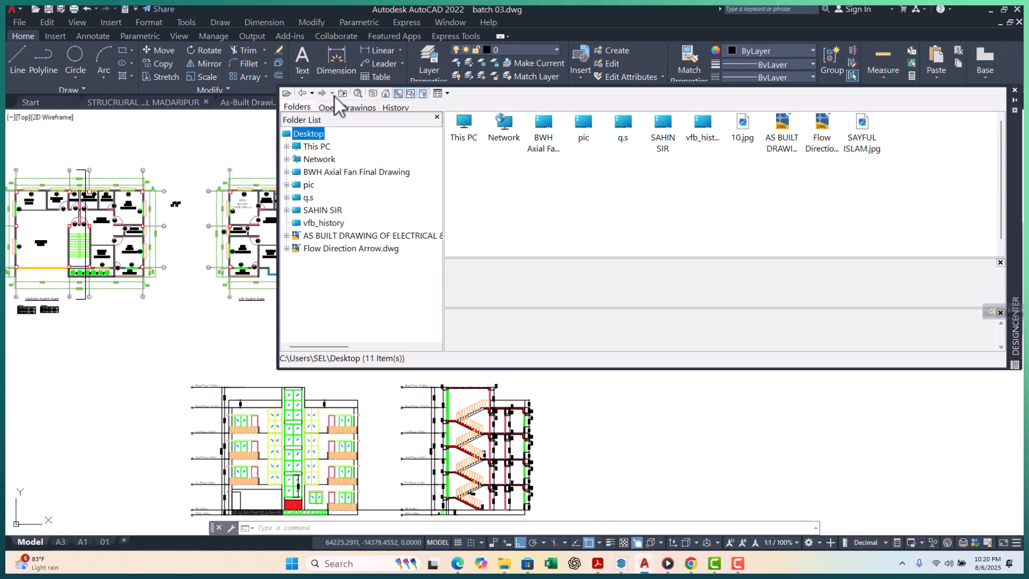
{"action": "left_click", "coordinate": [288, 93]}
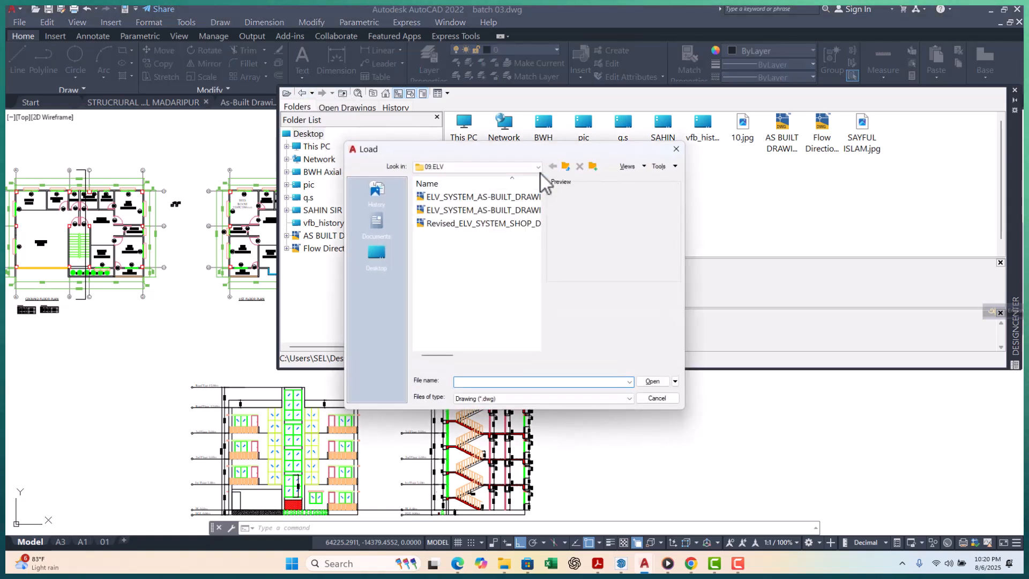
{"action": "left_click", "coordinate": [676, 149]}
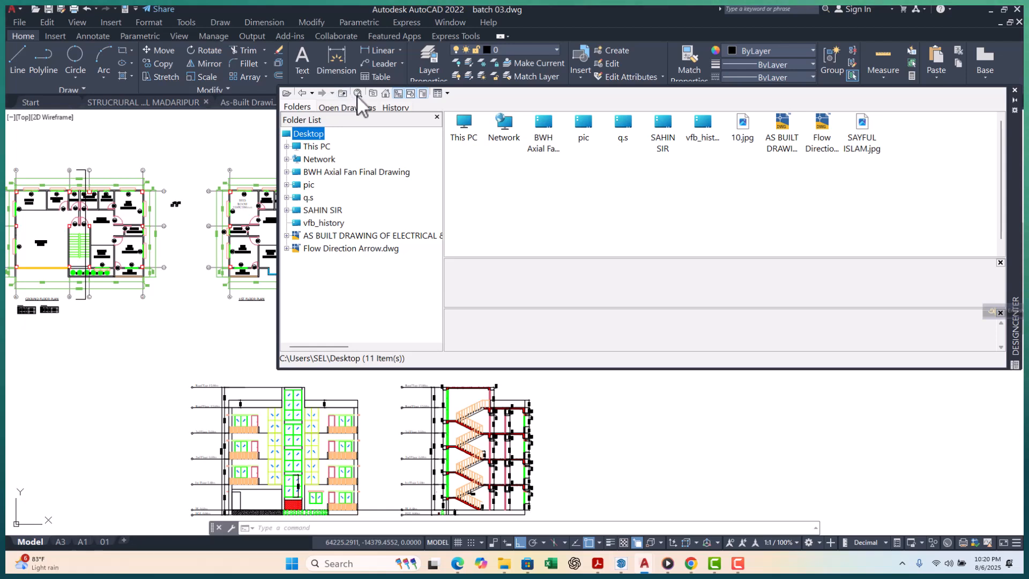
Return to This PC in DesignCenter, and expand the C: drive to view its folders before collapsing it
{"action": "left_click", "coordinate": [312, 94]}
{"action": "left_click", "coordinate": [325, 108]}
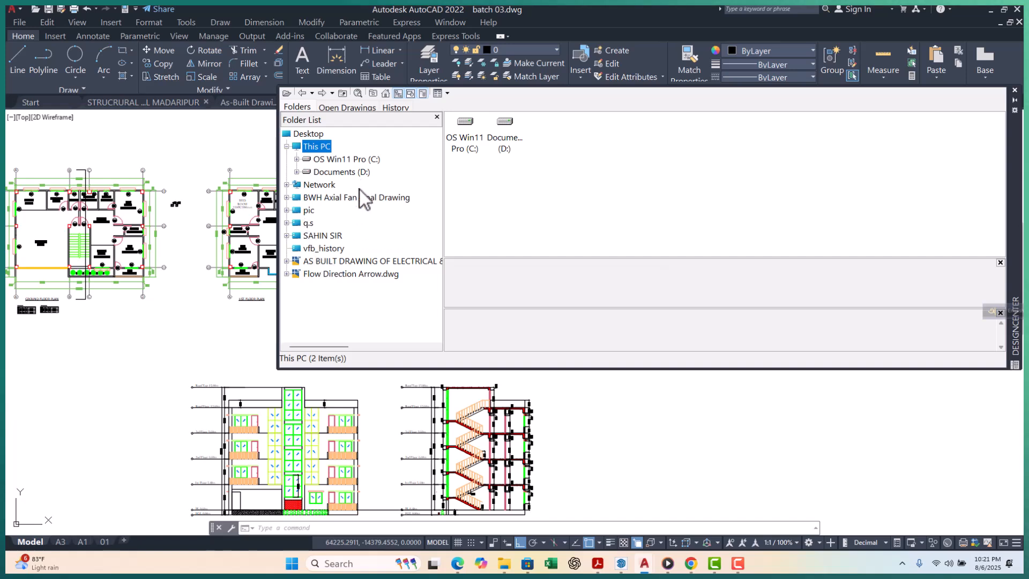
{"action": "left_click", "coordinate": [346, 159]}
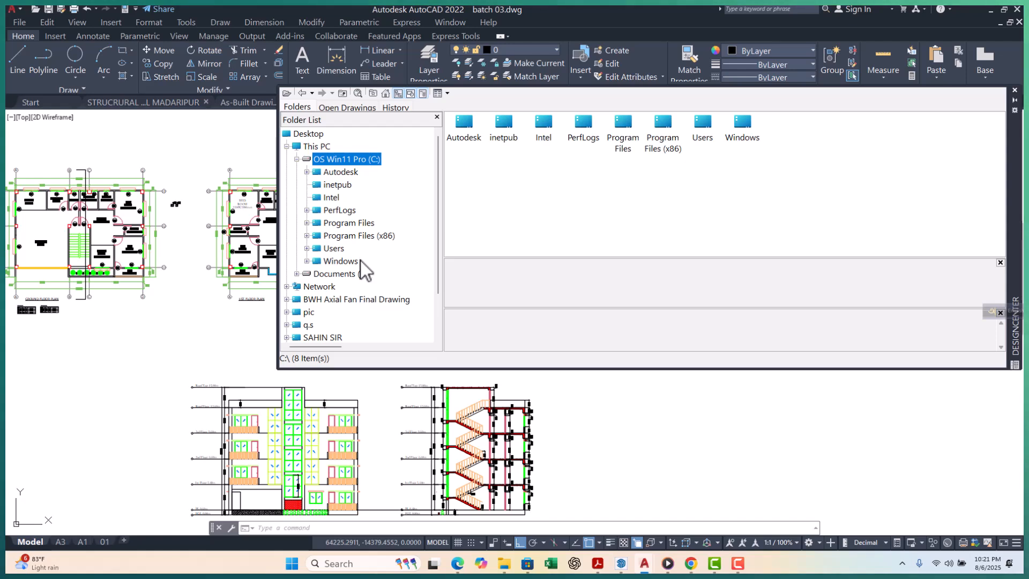
{"action": "left_click", "coordinate": [297, 159]}
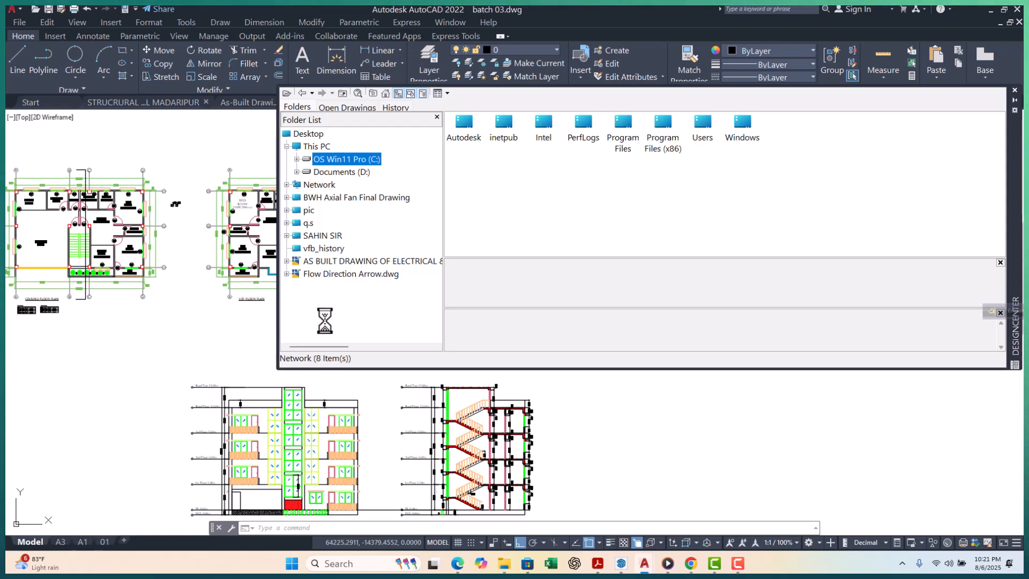
View the contents of the Network location and the q.s and pic desktop folders in DesignCenter
{"action": "left_click", "coordinate": [651, 229]}
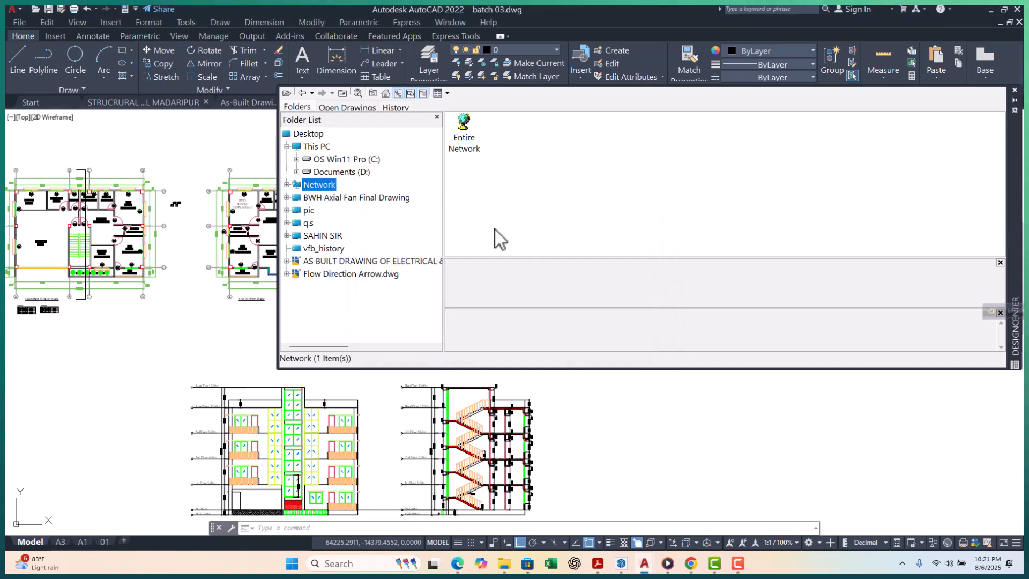
{"action": "left_click", "coordinate": [308, 223]}
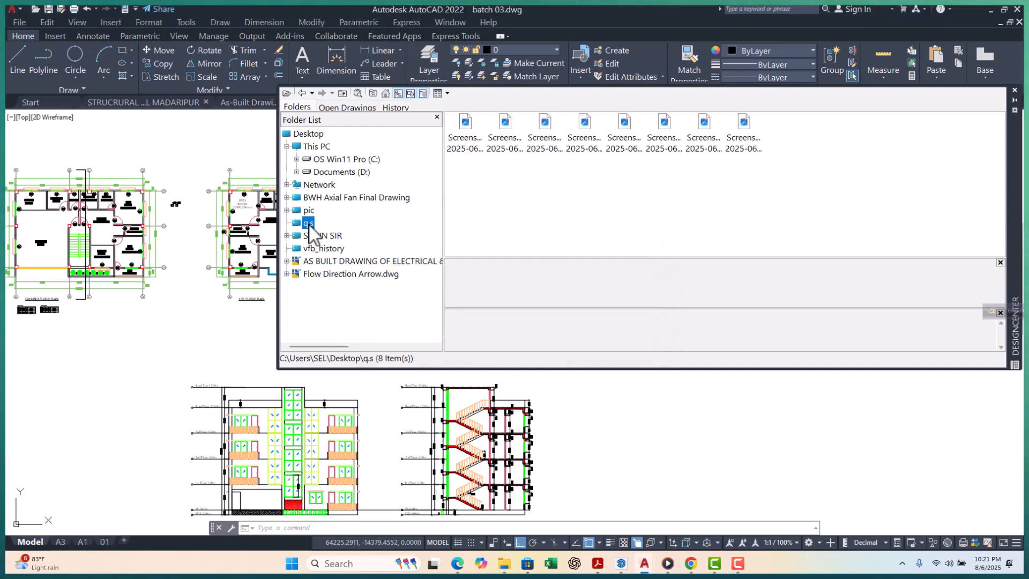
{"action": "left_click", "coordinate": [309, 211]}
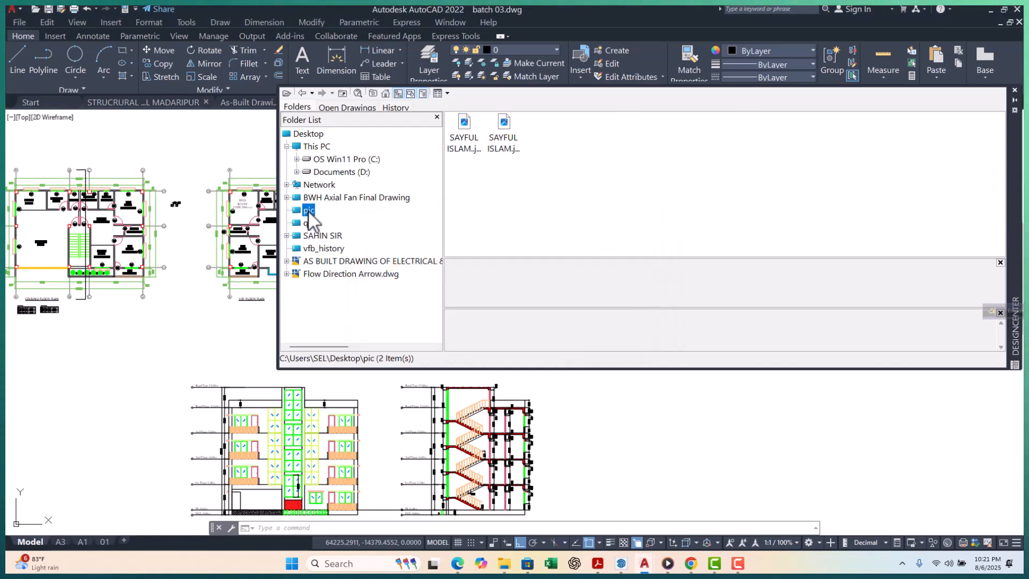
View the contents of the remaining desktop folders in DesignCenter, including vfb_history and BWH Axial Fan Final Drawing
{"action": "left_click", "coordinate": [317, 240]}
{"action": "left_click", "coordinate": [317, 249]}
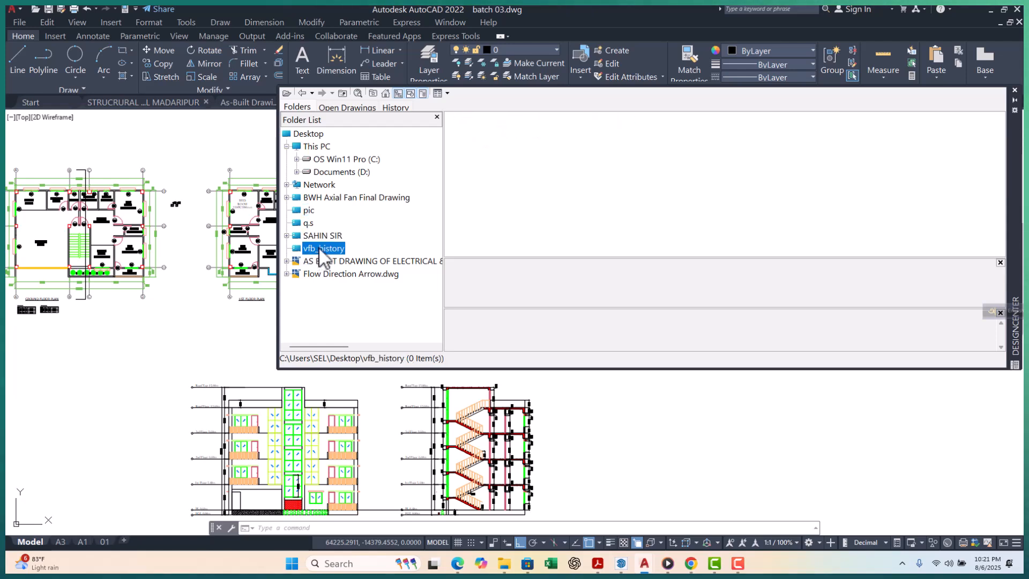
{"action": "double_click", "coordinate": [320, 197]}
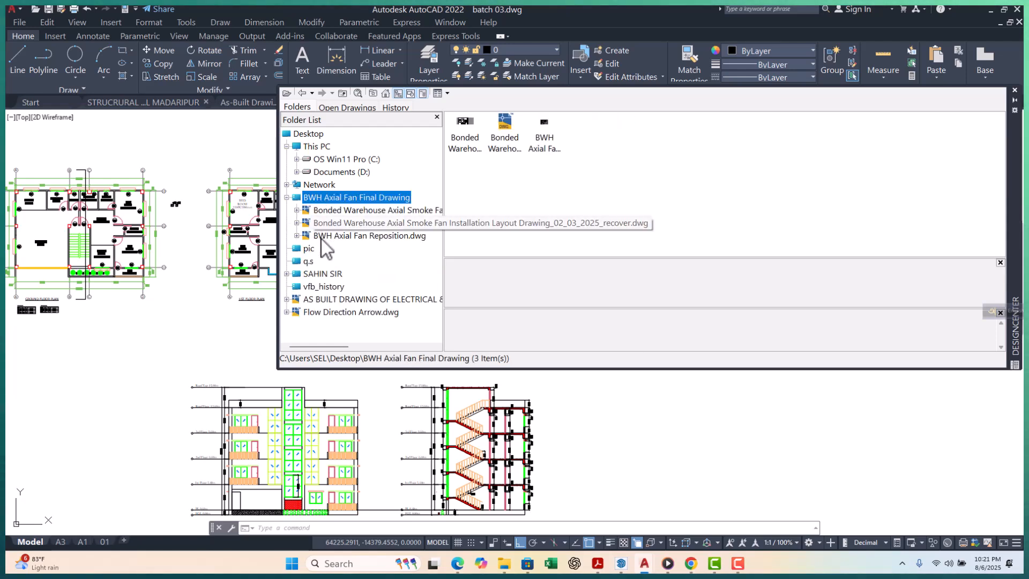
{"action": "double_click", "coordinate": [322, 197]}
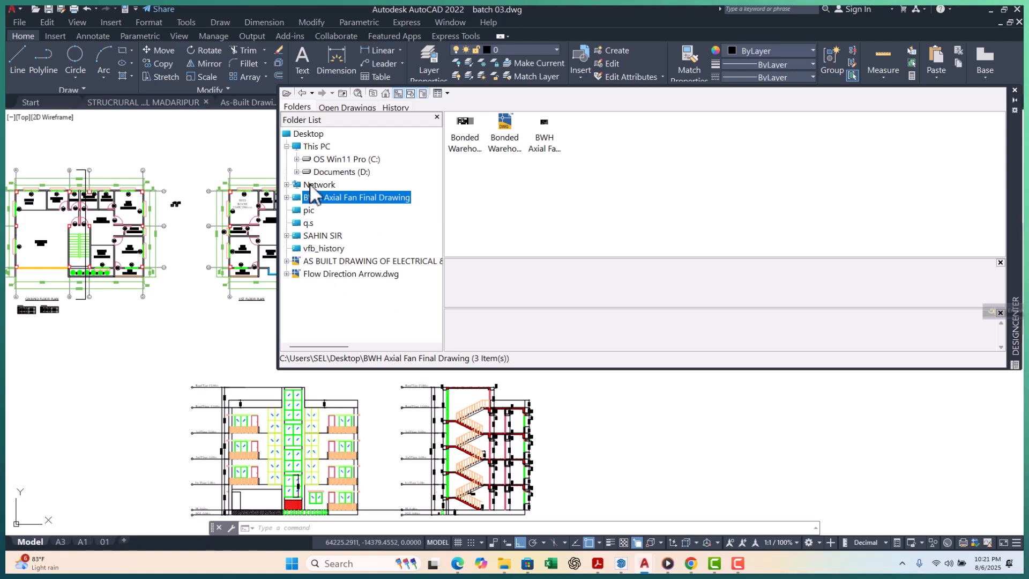
Expand the Documents (D:) drive in the folder tree, look through its folders, and collapse it again
{"action": "double_click", "coordinate": [322, 172]}
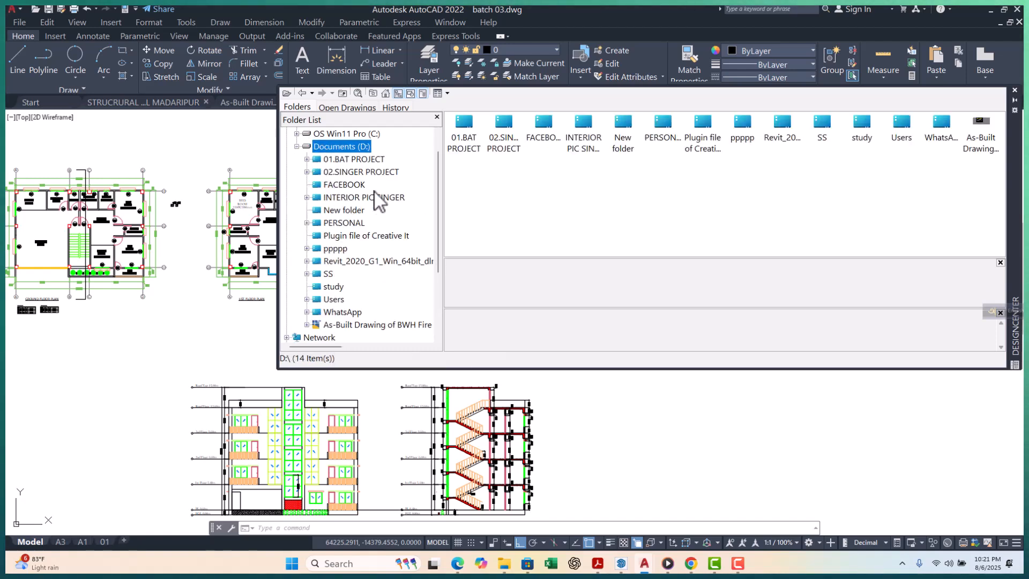
{"action": "scroll", "coordinate": [375, 193], "scroll_direction": "down", "scroll_amount": 1}
{"action": "scroll", "coordinate": [376, 194], "scroll_direction": "down", "scroll_amount": 2}
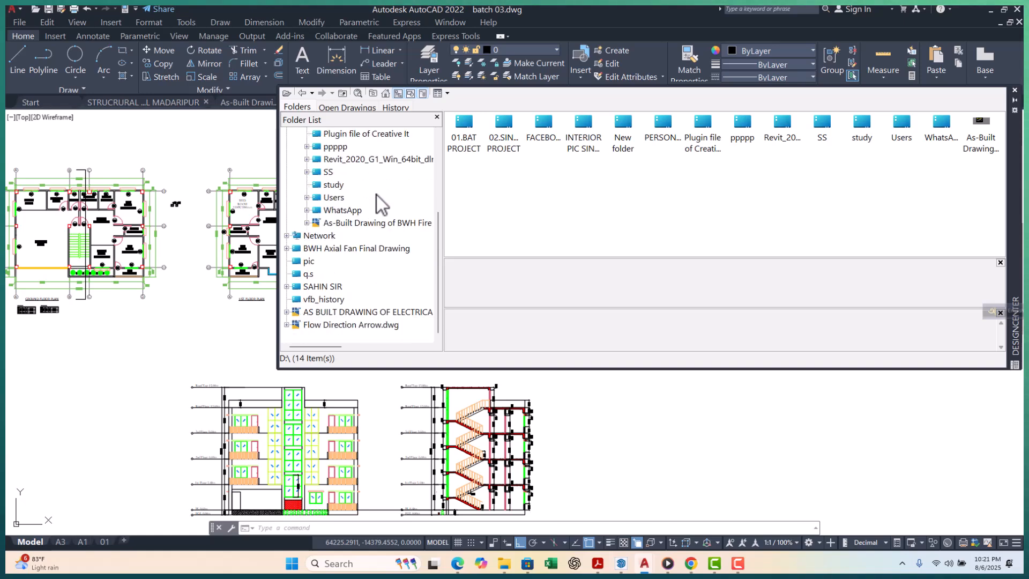
{"action": "scroll", "coordinate": [378, 196], "scroll_direction": "up", "scroll_amount": 1}
{"action": "scroll", "coordinate": [372, 205], "scroll_direction": "up", "scroll_amount": 2}
{"action": "scroll", "coordinate": [372, 205], "scroll_direction": "up", "scroll_amount": 1}
{"action": "left_click", "coordinate": [297, 171]}
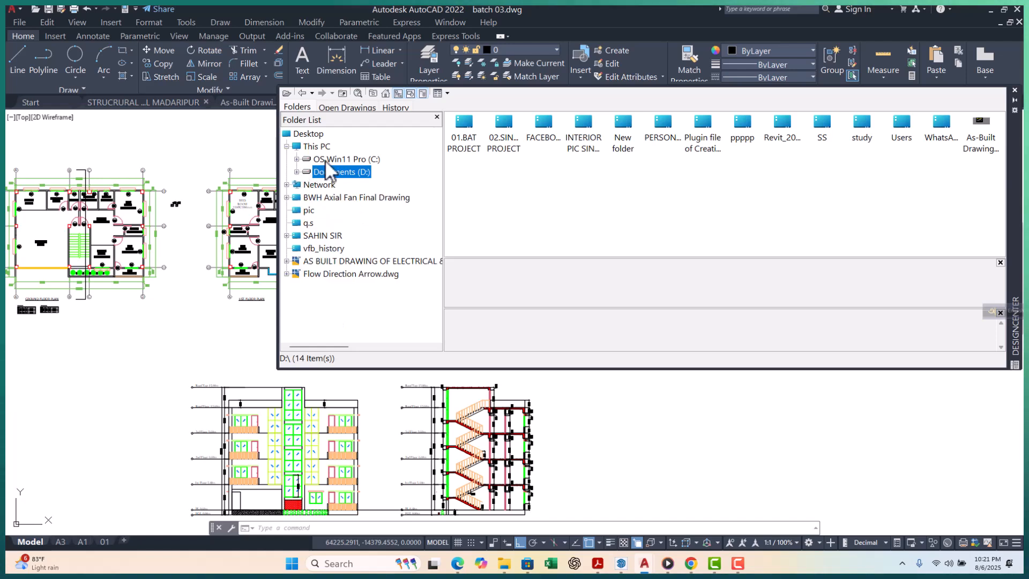
Collapse This PC in the folder tree, return to the Documents (D:) listing, and close DesignCenter
{"action": "double_click", "coordinate": [310, 148]}
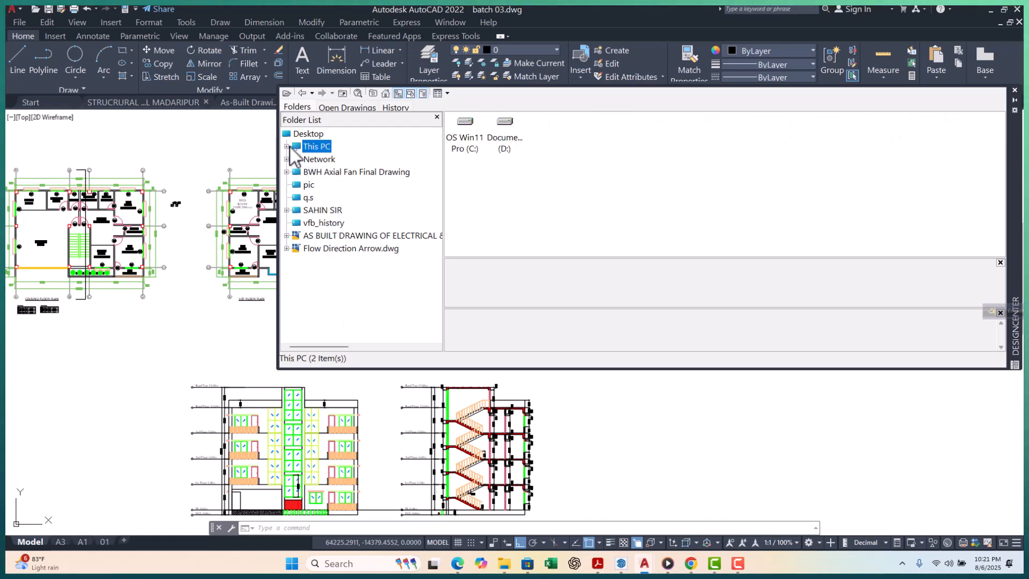
{"action": "left_click", "coordinate": [303, 93]}
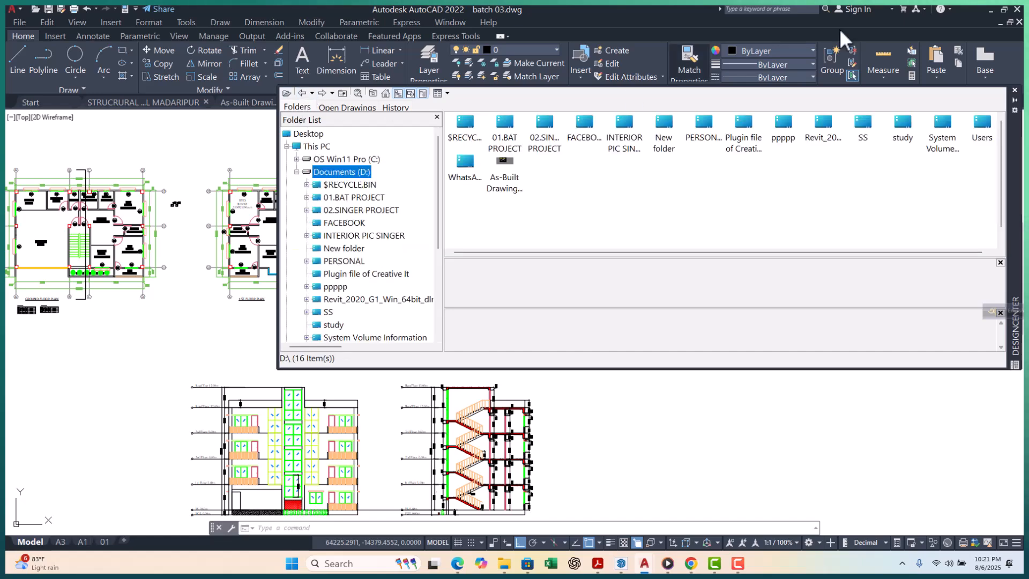
{"action": "left_click", "coordinate": [1015, 90]}
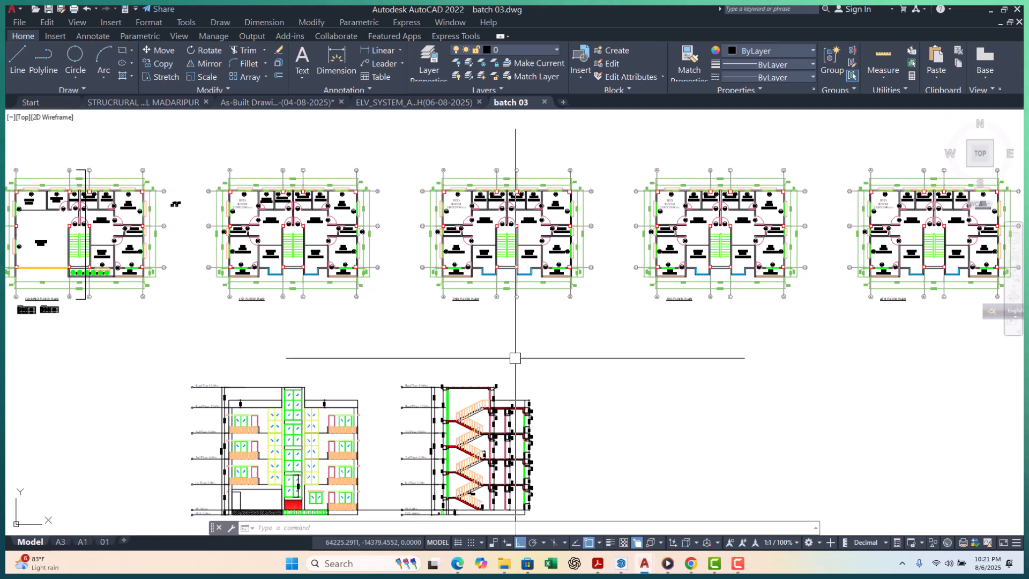
Bring up the tool palettes and close them again
{"action": "key", "text": "ctrl+3"}
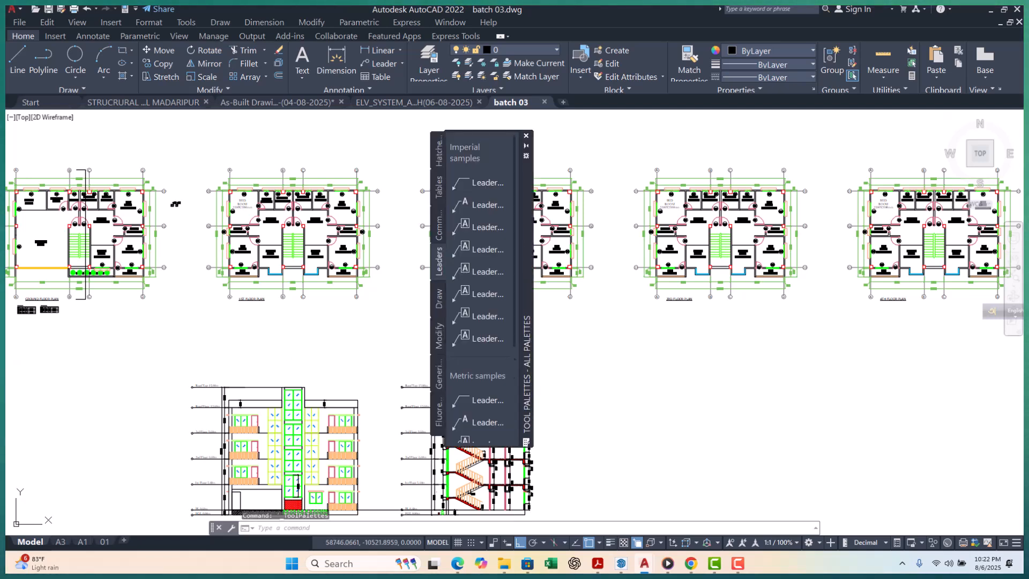
{"action": "left_click", "coordinate": [525, 136]}
{"action": "left_click", "coordinate": [526, 127]}
{"action": "left_click", "coordinate": [601, 394]}
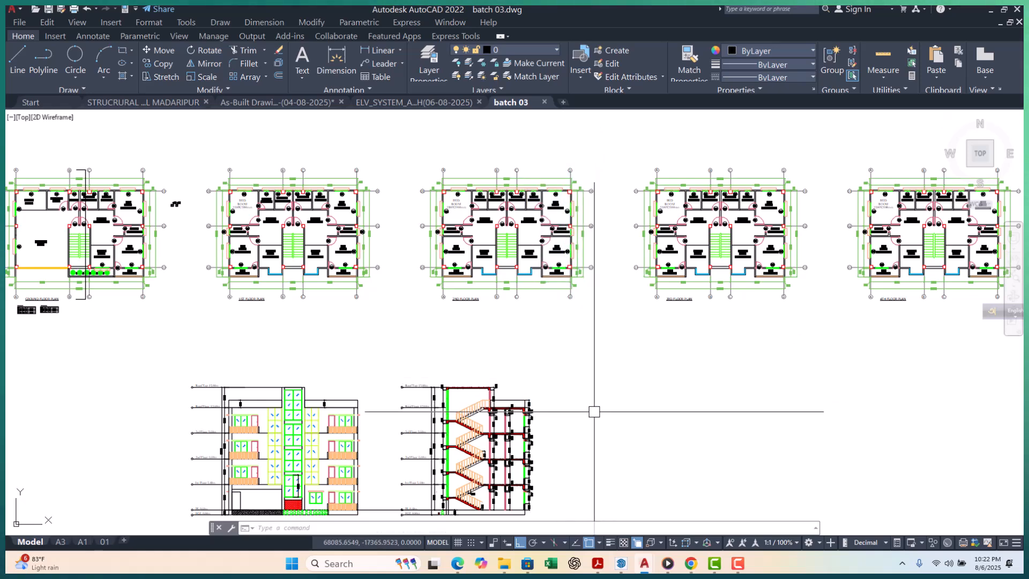
Reopen DesignCenter and view the Users folder and its SEL subfolder on the Documents (D:) drive
{"action": "key", "text": "ctrl+2"}
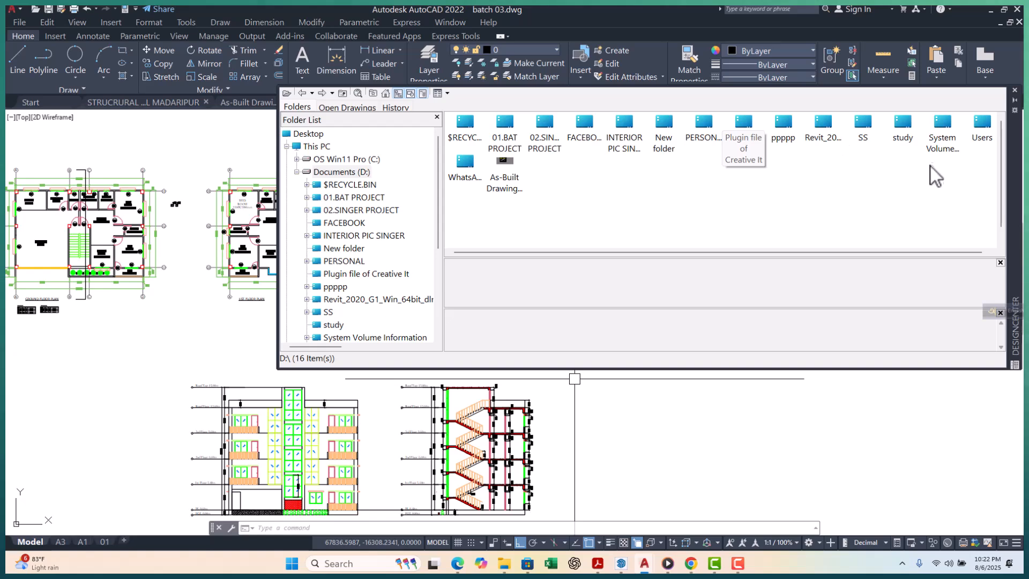
{"action": "double_click", "coordinate": [973, 129]}
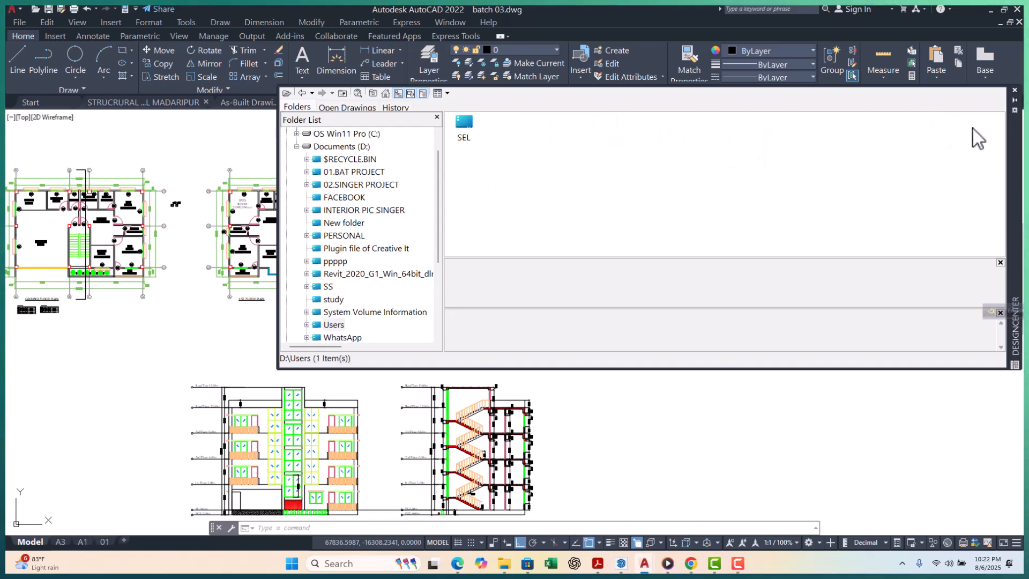
{"action": "double_click", "coordinate": [462, 129]}
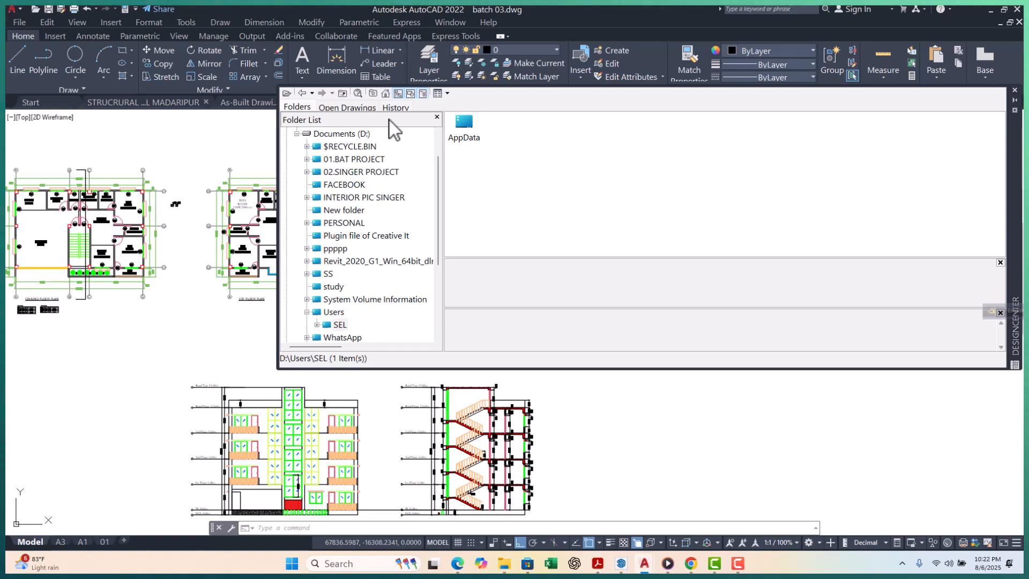
Go to DesignCenter's home folder, check the AutoCAD 2022 en-US folder, and return to the home Sample folder
{"action": "left_click", "coordinate": [386, 94]}
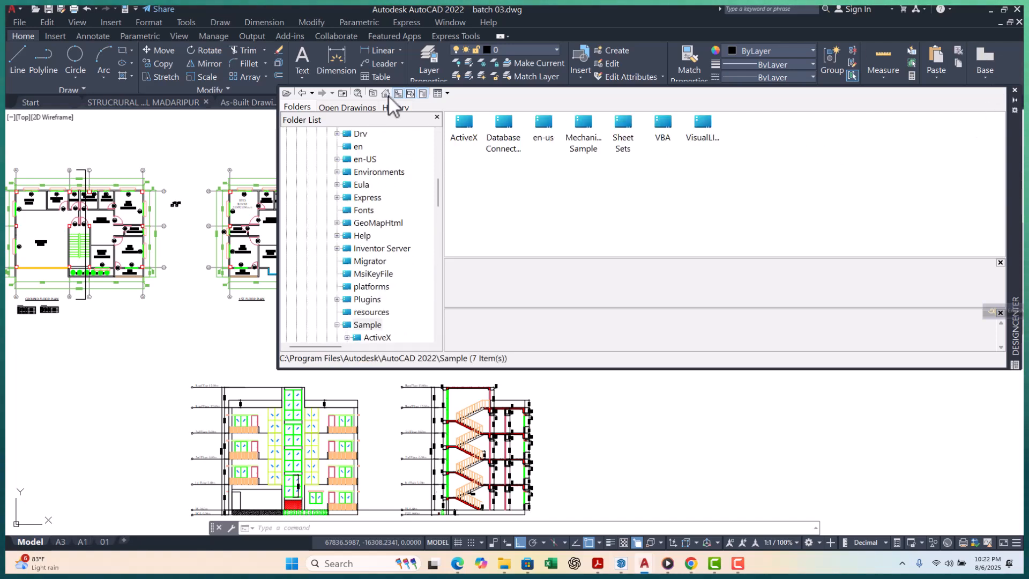
{"action": "scroll", "coordinate": [390, 210], "scroll_direction": "up", "scroll_amount": 4}
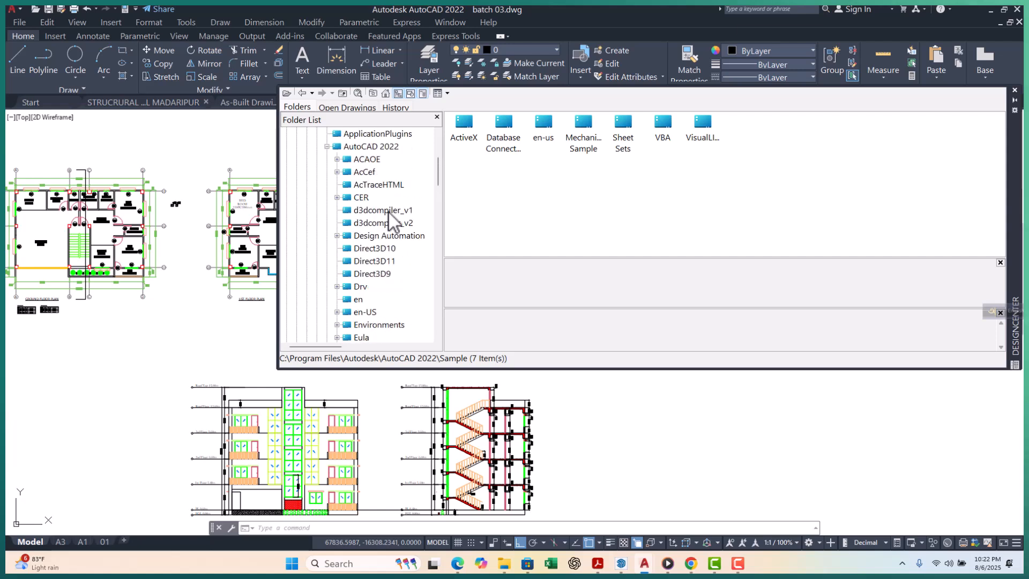
{"action": "scroll", "coordinate": [390, 213], "scroll_direction": "down", "scroll_amount": 1}
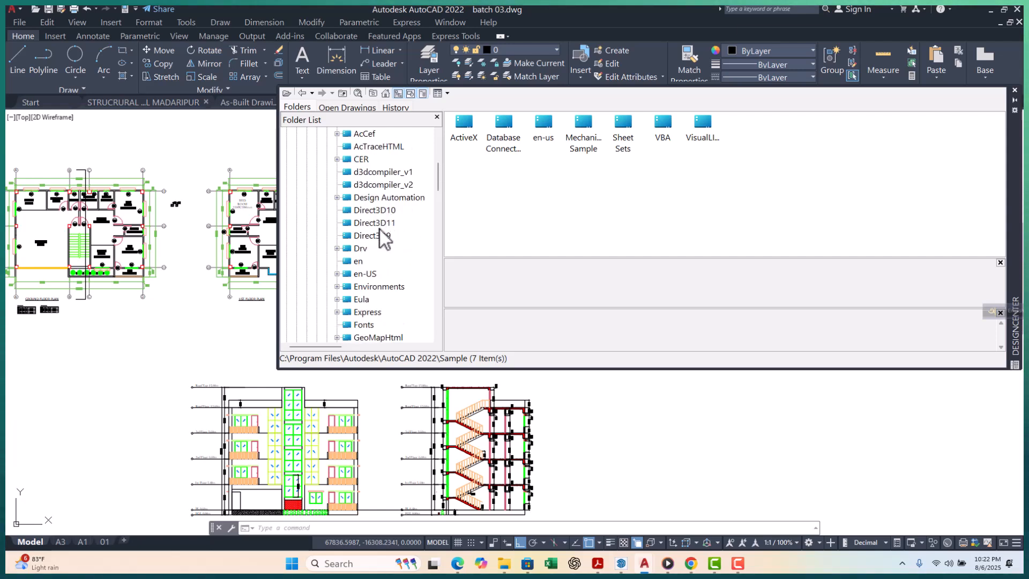
{"action": "left_click", "coordinate": [366, 274]}
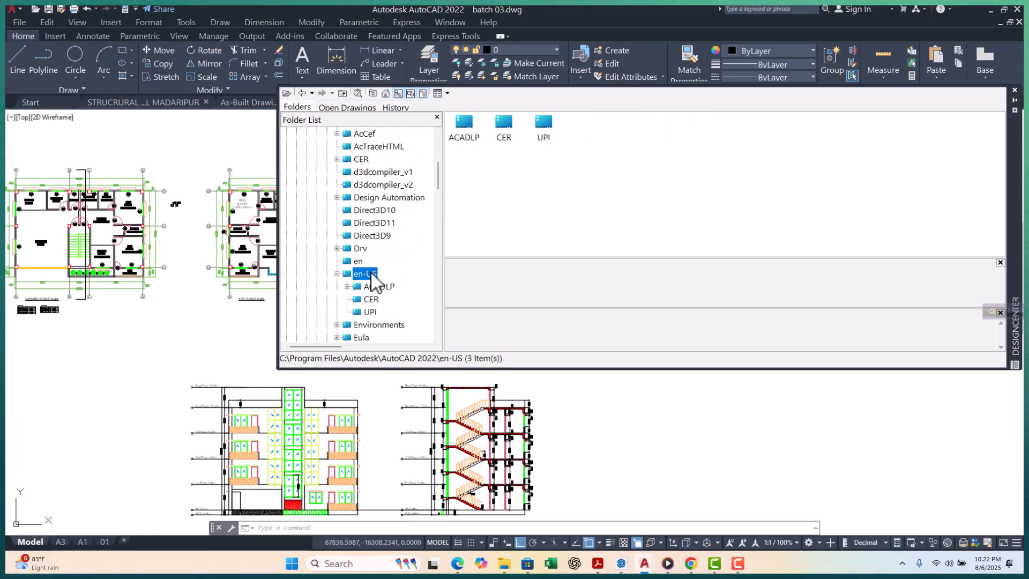
{"action": "left_click", "coordinate": [384, 94]}
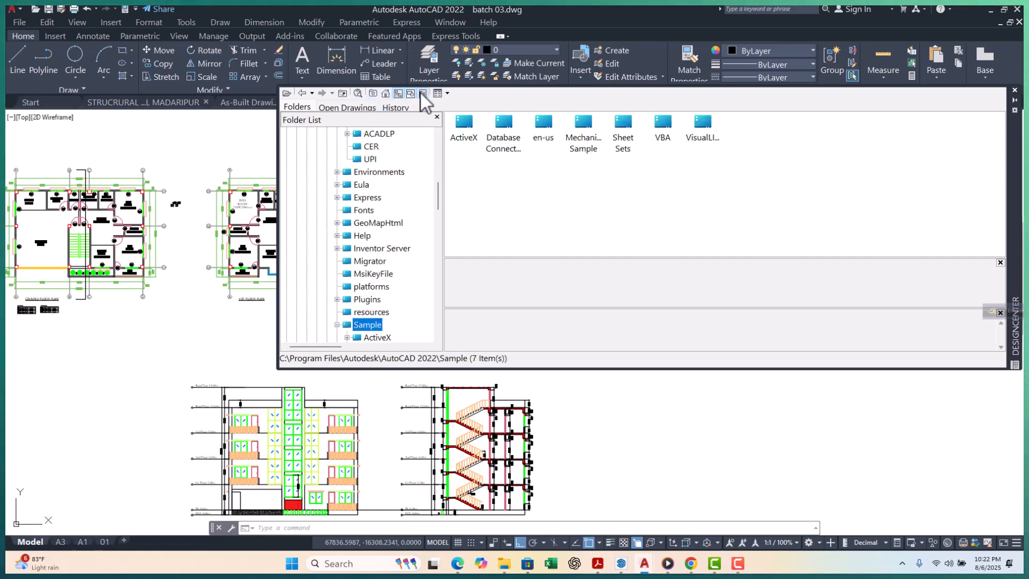
Check DesignCenter's icon view options, and hide its preview pane and folder tree
{"action": "left_click", "coordinate": [447, 94]}
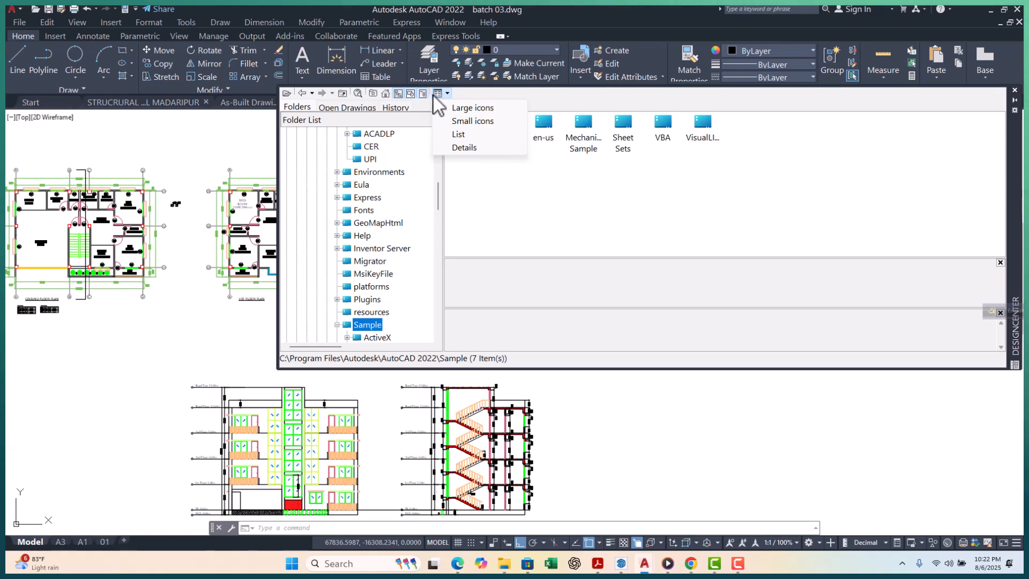
{"action": "left_click", "coordinate": [422, 95]}
{"action": "left_click", "coordinate": [410, 94]}
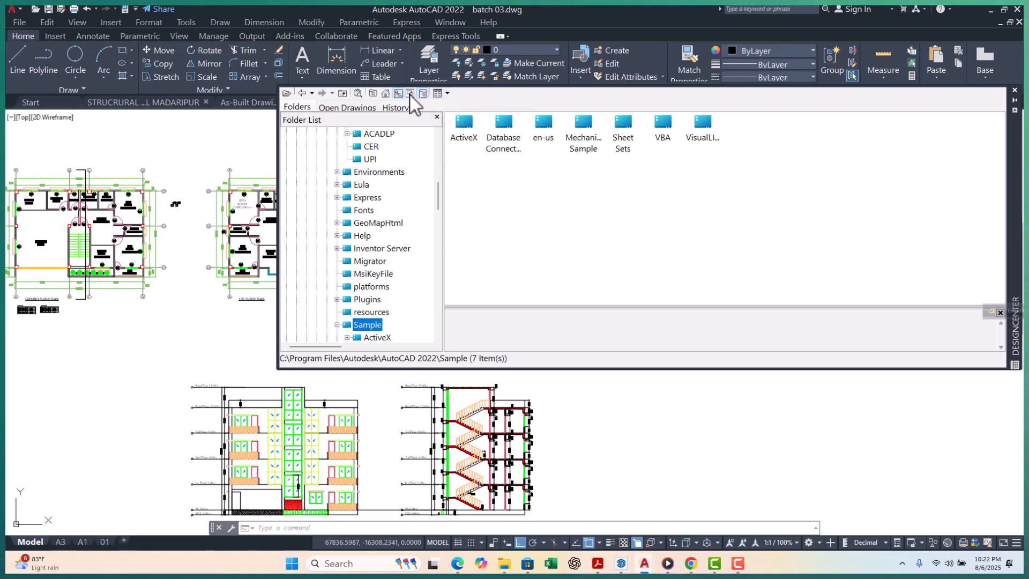
{"action": "left_click", "coordinate": [397, 93]}
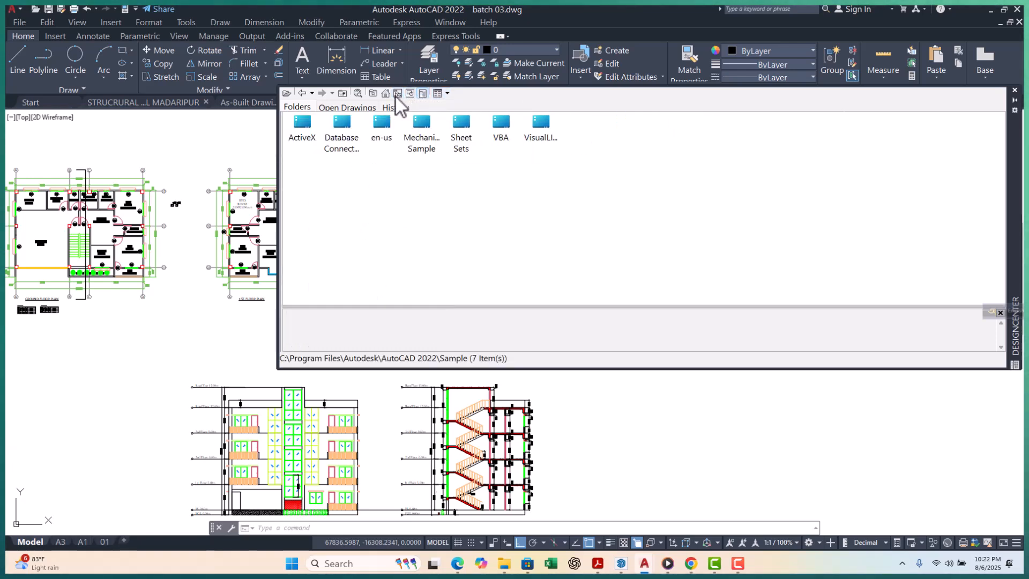
Open Dynamic Blocks in the en-us sample folder, view the blocks of Civil - Imperial.dwg, and return to Dynamic Blocks
{"action": "double_click", "coordinate": [383, 123]}
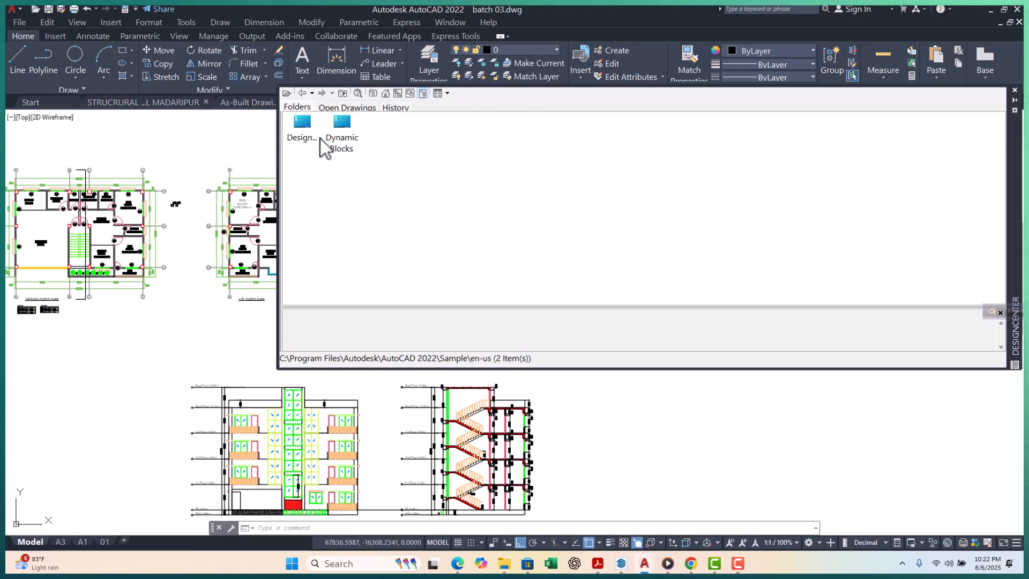
{"action": "double_click", "coordinate": [346, 134]}
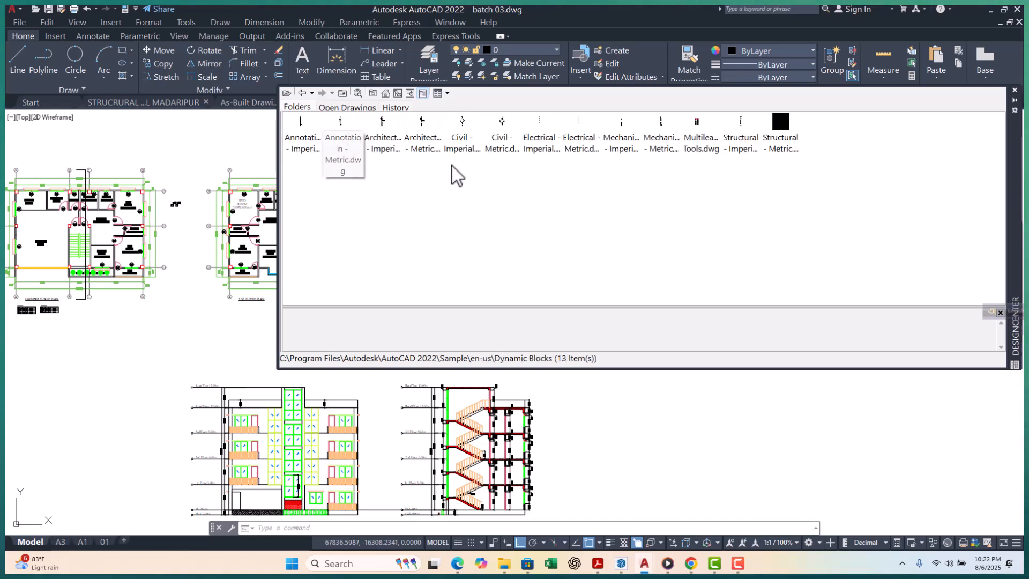
{"action": "double_click", "coordinate": [461, 134]}
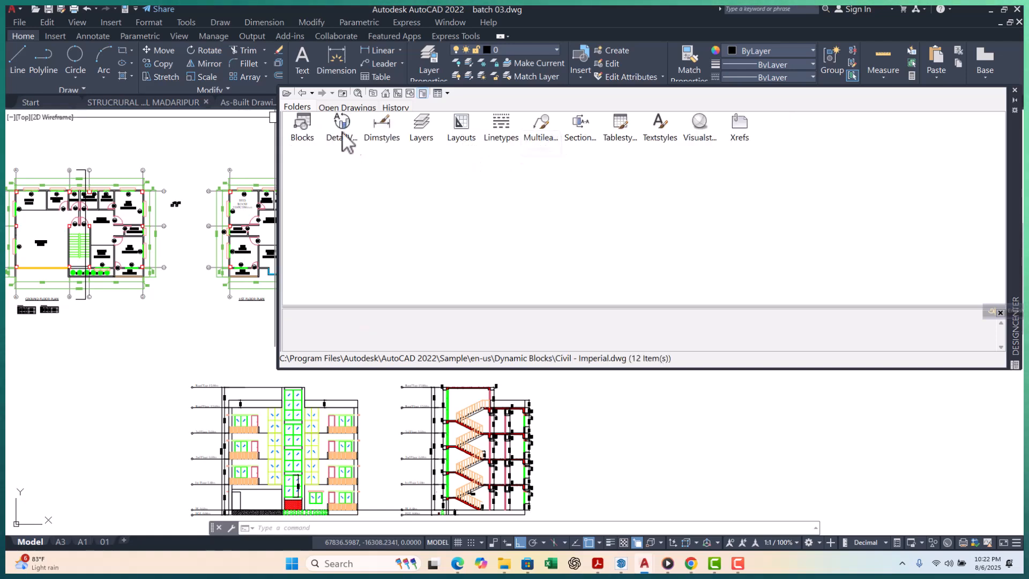
{"action": "double_click", "coordinate": [310, 126]}
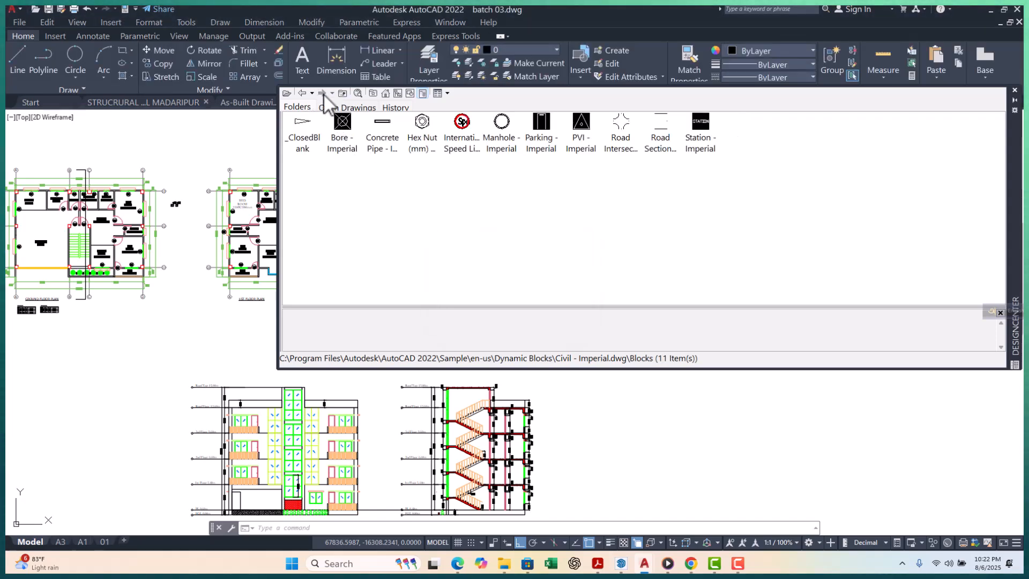
{"action": "left_click", "coordinate": [301, 94]}
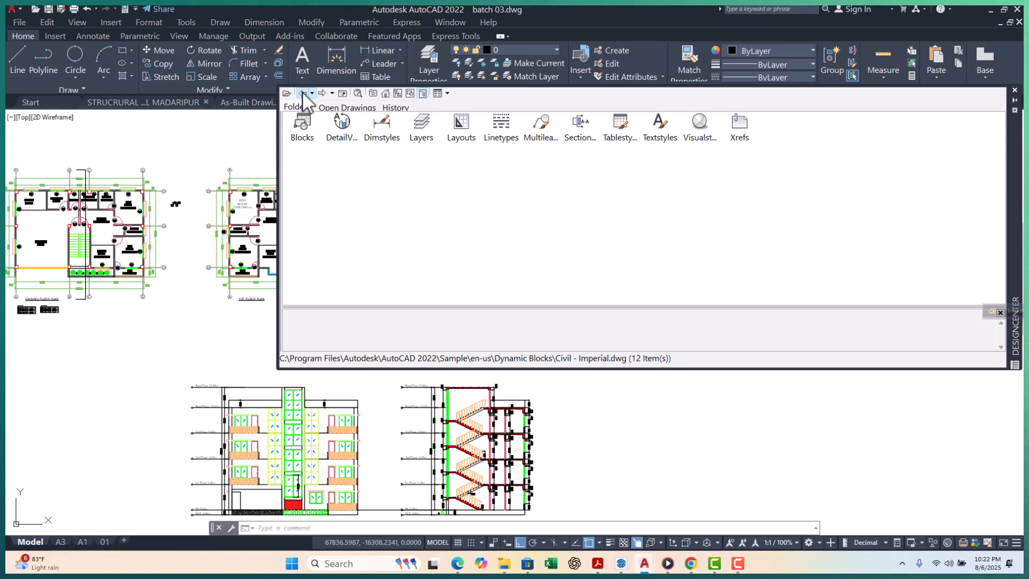
{"action": "left_click", "coordinate": [301, 94]}
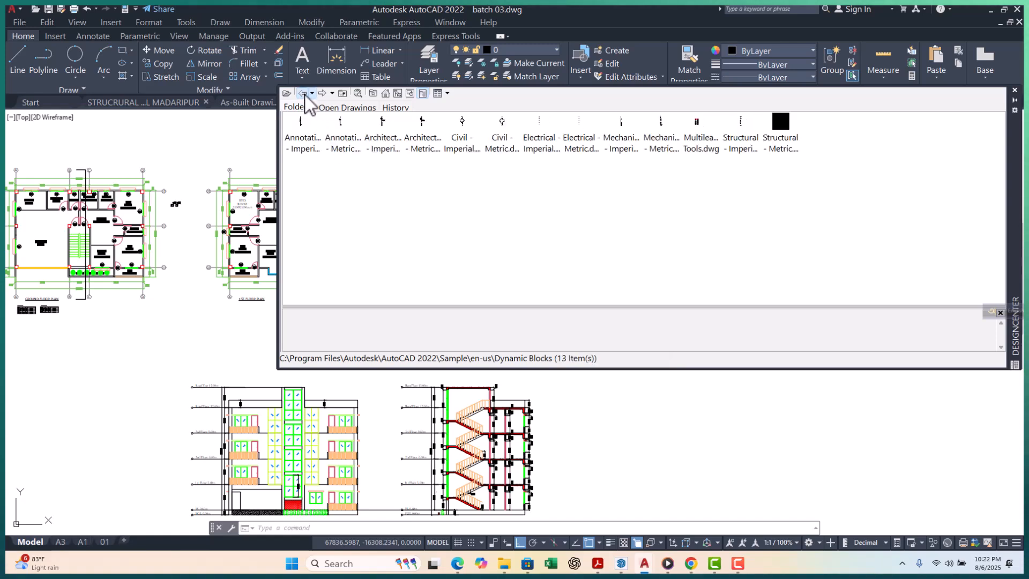
Insert the Vehicles - Imperial block from Architectural - Imperial.dwg into the drawing below the ground floor plan
{"action": "double_click", "coordinate": [393, 143]}
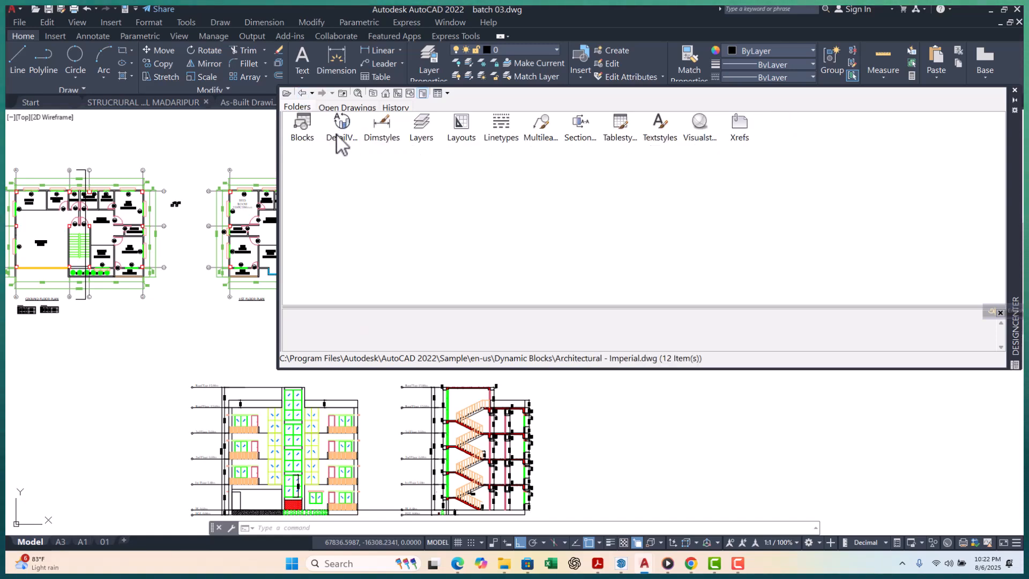
{"action": "double_click", "coordinate": [310, 130]}
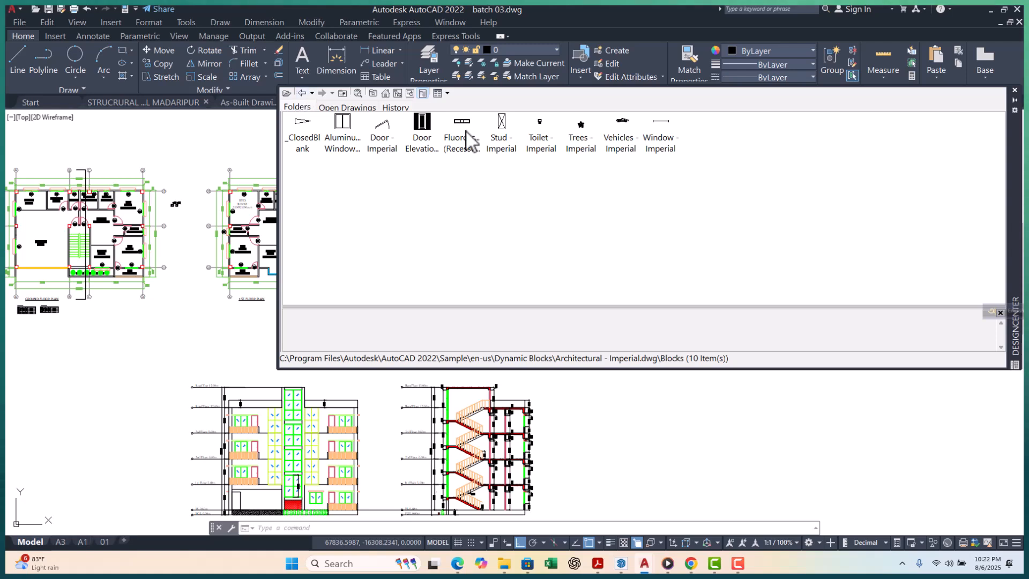
{"action": "left_click", "coordinate": [622, 130]}
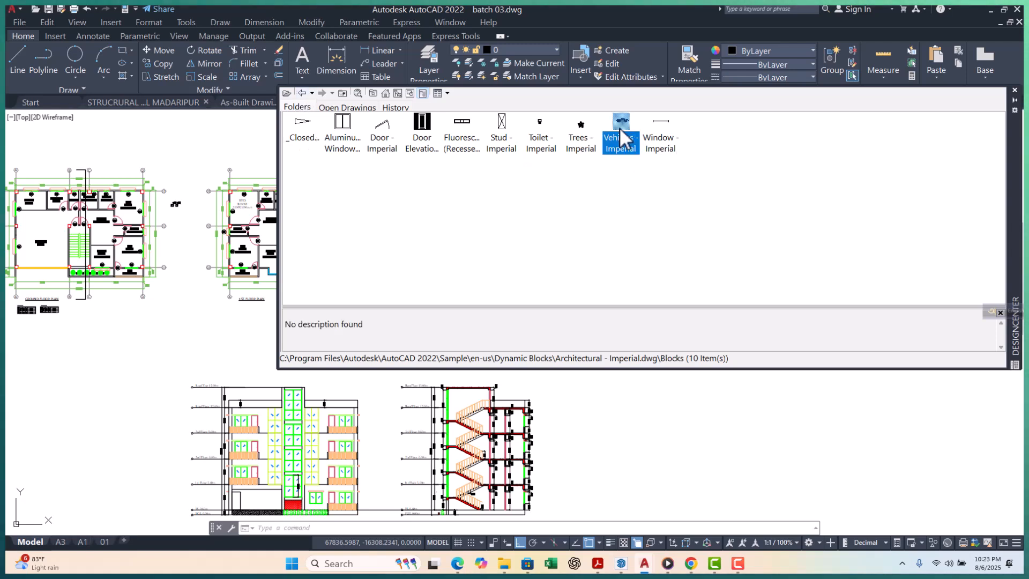
{"action": "mouse_move", "coordinate": [612, 133]}
{"action": "left_mouse_down"}
{"action": "mouse_move", "coordinate": [574, 160]}
{"action": "mouse_move", "coordinate": [135, 367]}
{"action": "left_mouse_up"}
{"action": "scroll", "coordinate": [155, 354], "scroll_direction": "down", "scroll_amount": 4}
{"action": "scroll", "coordinate": [144, 333], "scroll_direction": "up", "scroll_amount": 2}
{"action": "scroll", "coordinate": [145, 334], "scroll_direction": "up", "scroll_amount": 10}
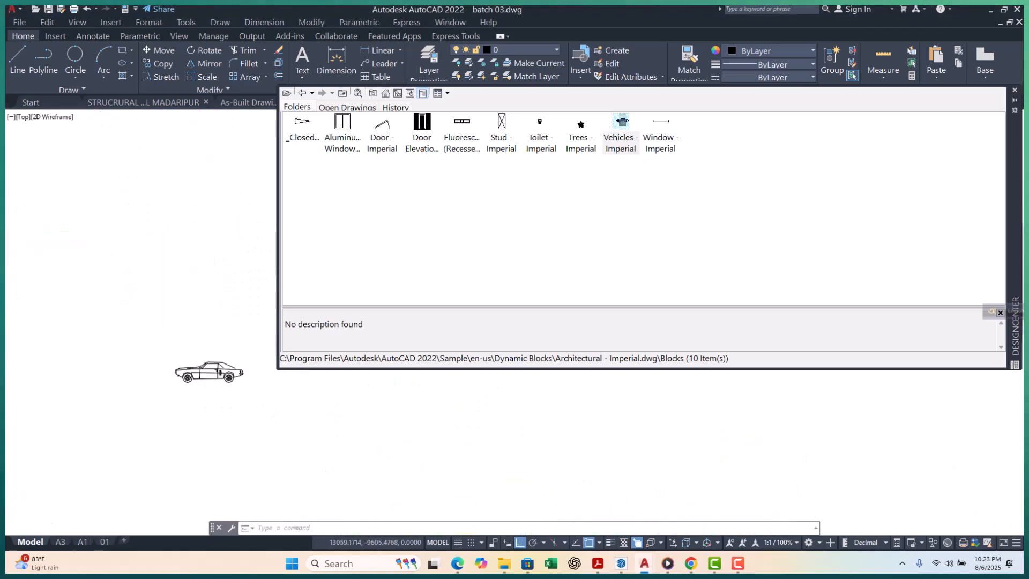
Delete the inserted vehicle block from the empty area below the ground floor plan
{"action": "scroll", "coordinate": [129, 327], "scroll_direction": "down", "scroll_amount": 4}
{"action": "left_click", "coordinate": [114, 329]}
{"action": "left_click", "coordinate": [205, 397]}
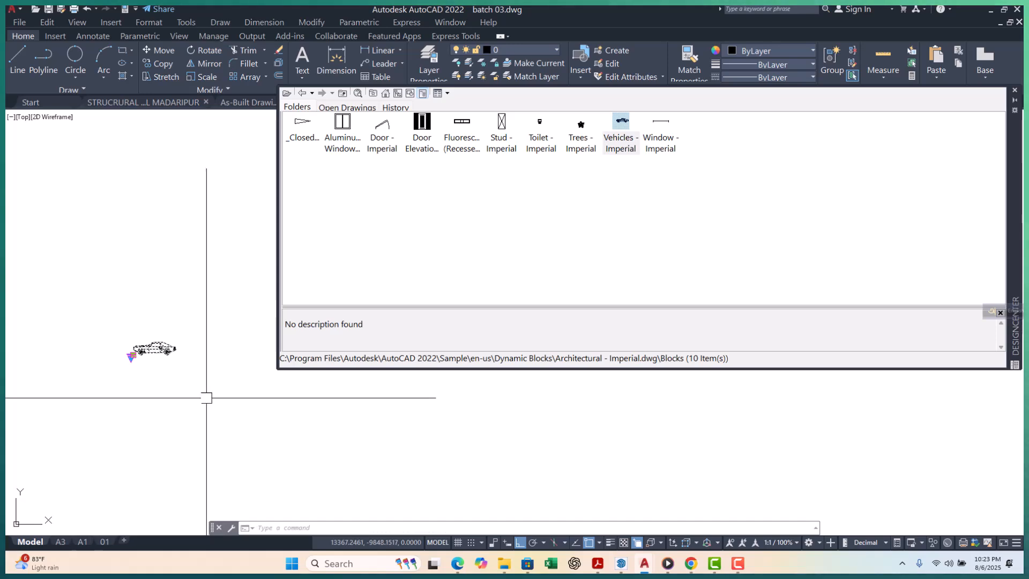
{"action": "scroll", "coordinate": [202, 361], "scroll_direction": "down", "scroll_amount": 6}
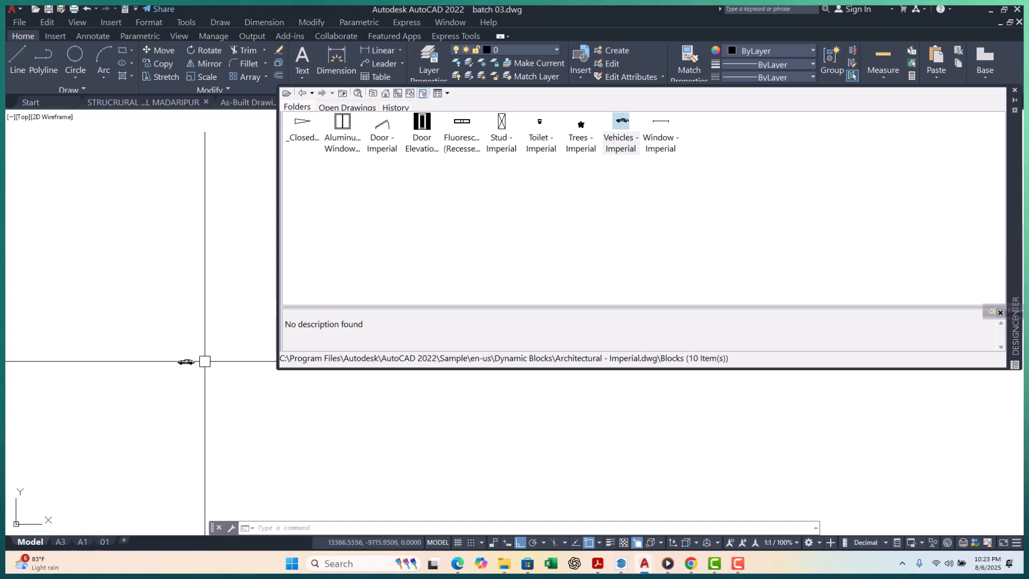
{"action": "scroll", "coordinate": [199, 341], "scroll_direction": "up", "scroll_amount": 5}
{"action": "left_click", "coordinate": [170, 342]}
{"action": "left_click", "coordinate": [209, 375]}
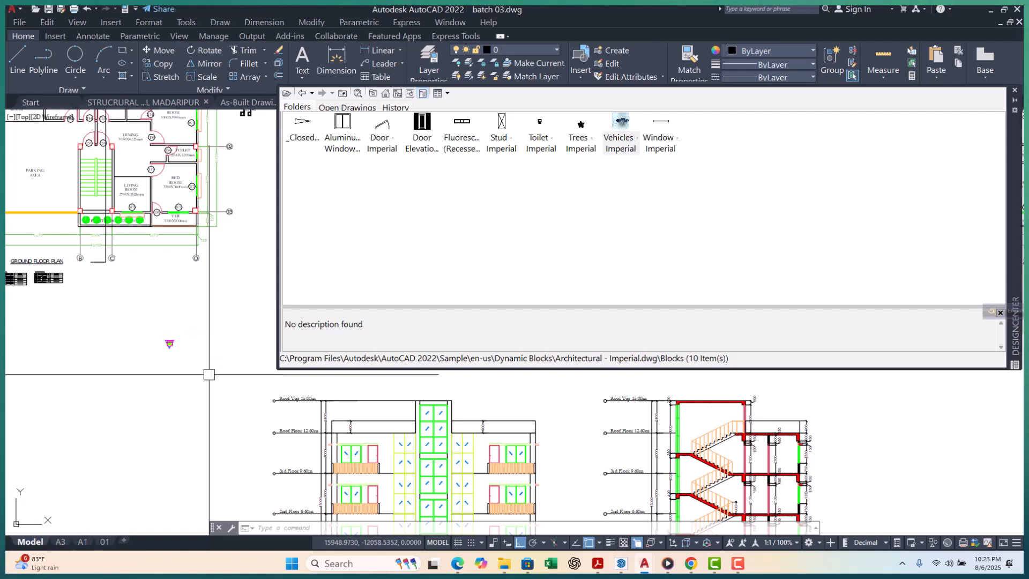
{"action": "scroll", "coordinate": [170, 343], "scroll_direction": "up", "scroll_amount": 6}
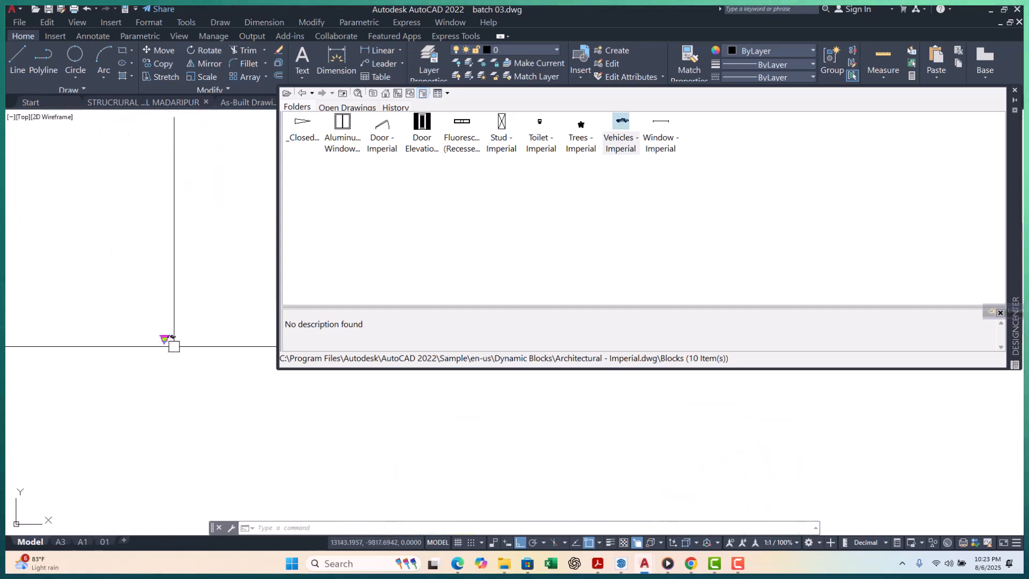
{"action": "left_click", "coordinate": [138, 307]}
{"action": "left_click", "coordinate": [206, 364]}
{"action": "key", "text": "Delete"}
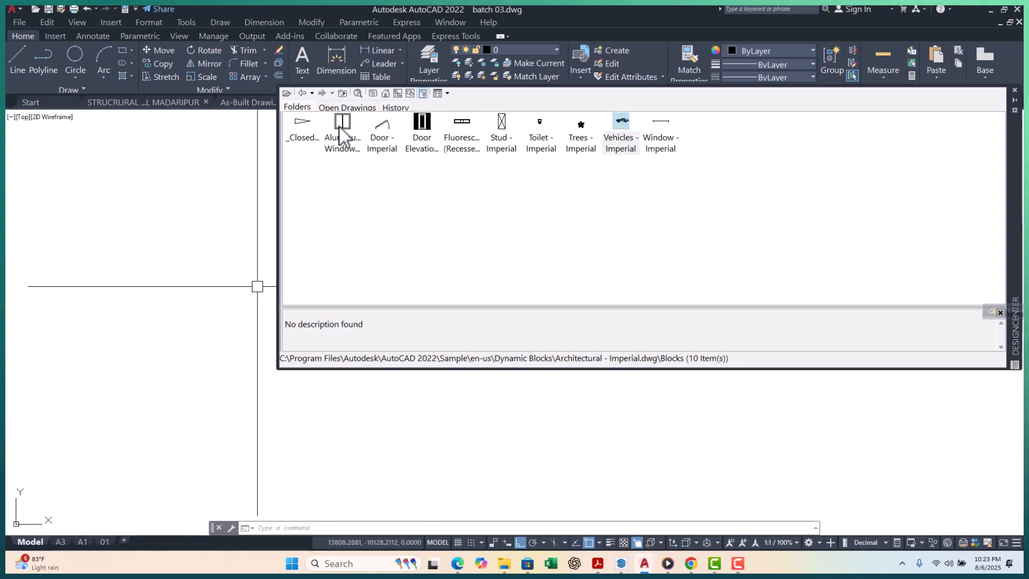
Return DesignCenter to the Dynamic Blocks folder and view the blocks of Architectural - Imperial.dwg again
{"action": "left_click", "coordinate": [303, 95]}
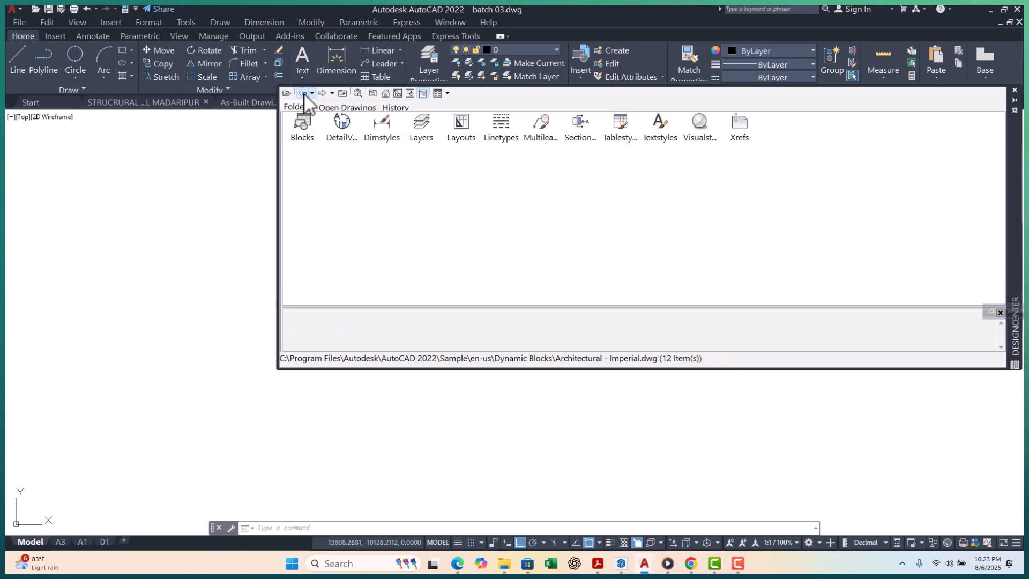
{"action": "left_click", "coordinate": [303, 95]}
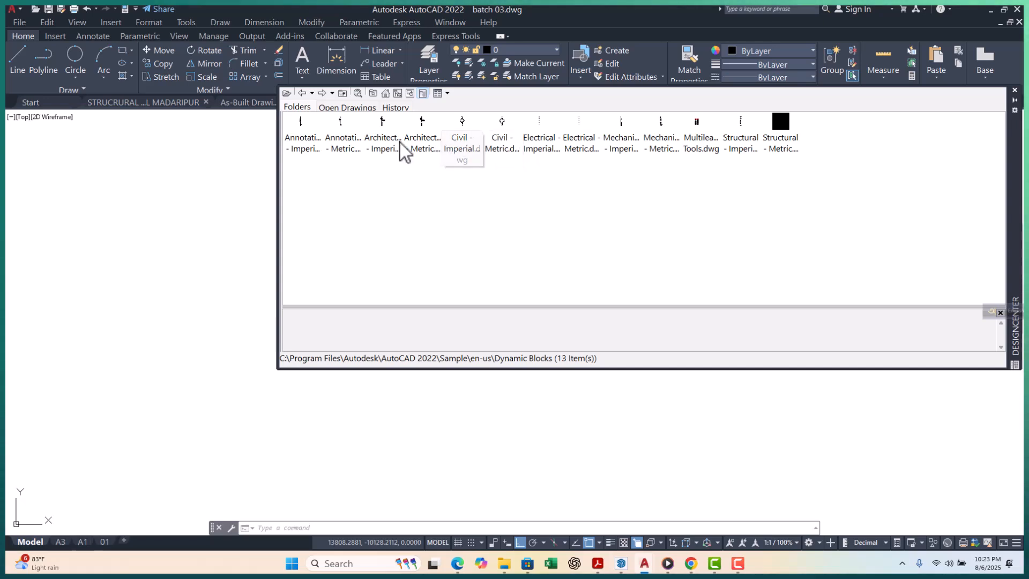
{"action": "double_click", "coordinate": [378, 134]}
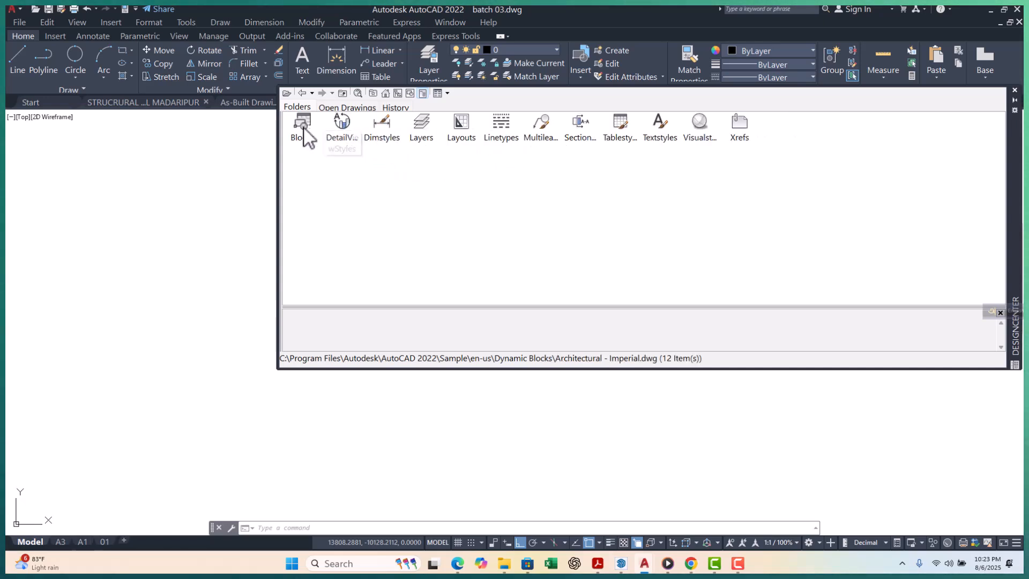
{"action": "double_click", "coordinate": [303, 131]}
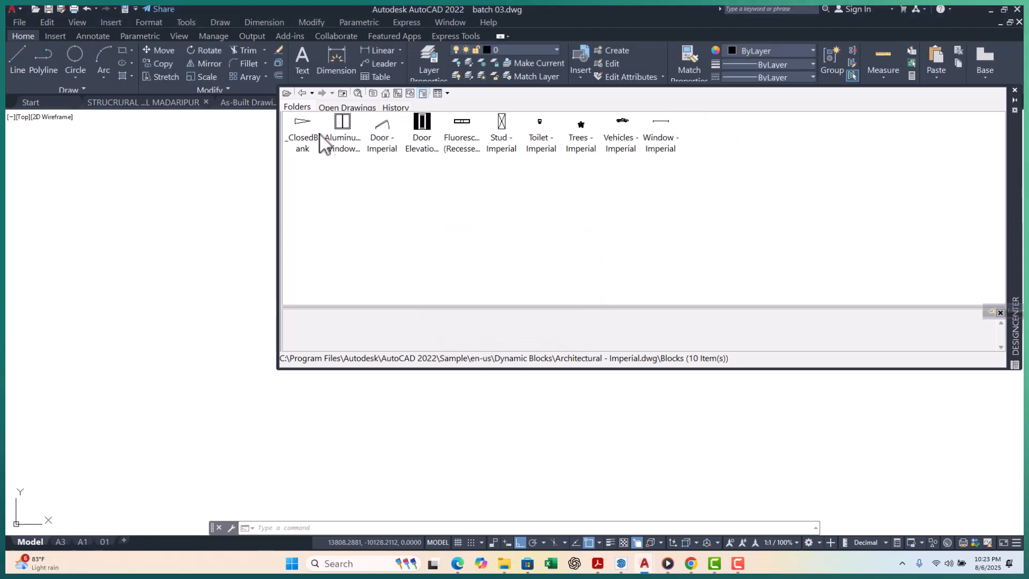
View the blocks of Architectural - Metric.dwg in DesignCenter and return to the Dynamic Blocks folder
{"action": "left_click", "coordinate": [303, 95]}
{"action": "left_click", "coordinate": [302, 96]}
{"action": "double_click", "coordinate": [435, 140]}
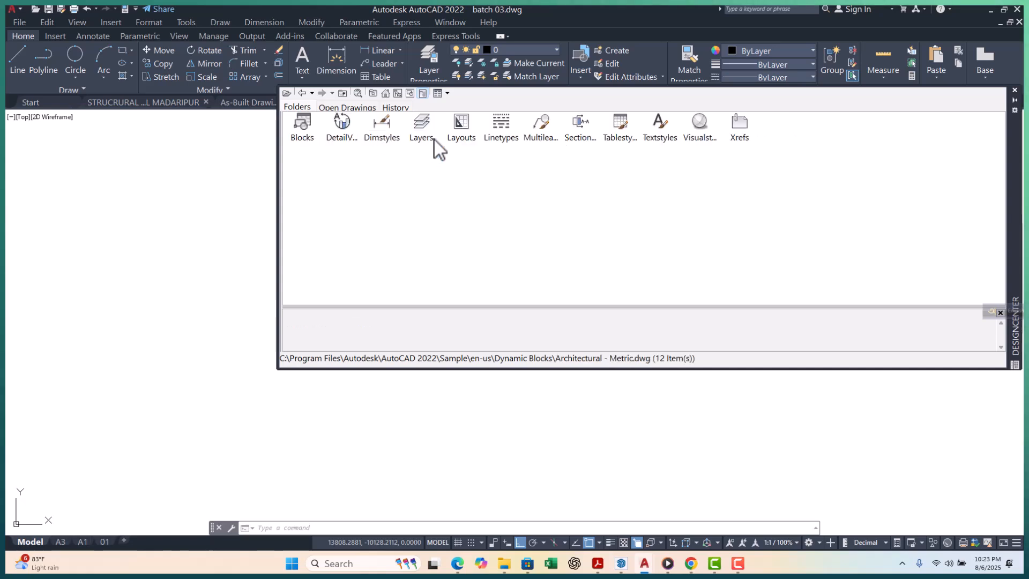
{"action": "double_click", "coordinate": [317, 131]}
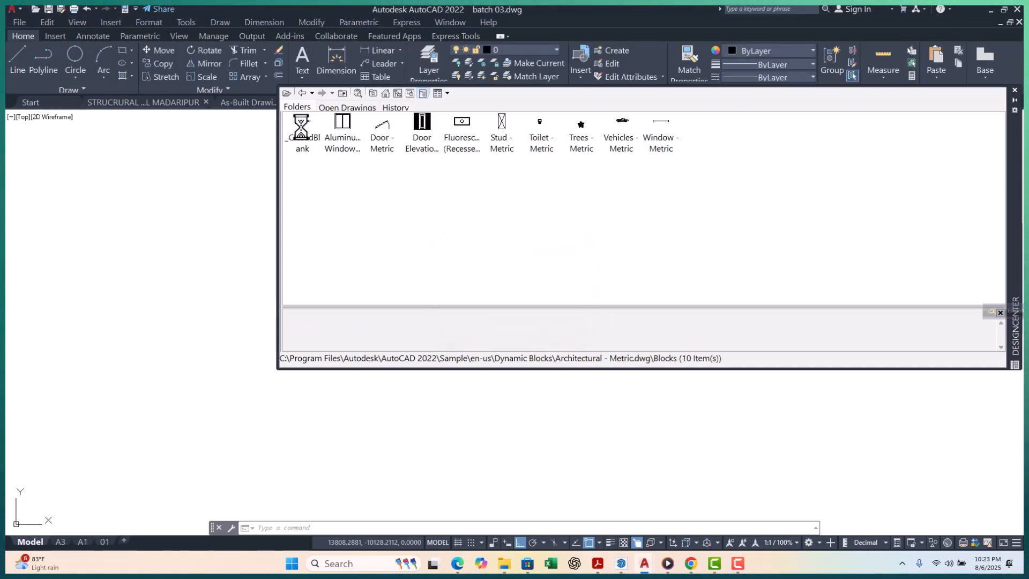
{"action": "left_click", "coordinate": [302, 94]}
{"action": "left_click", "coordinate": [303, 95]}
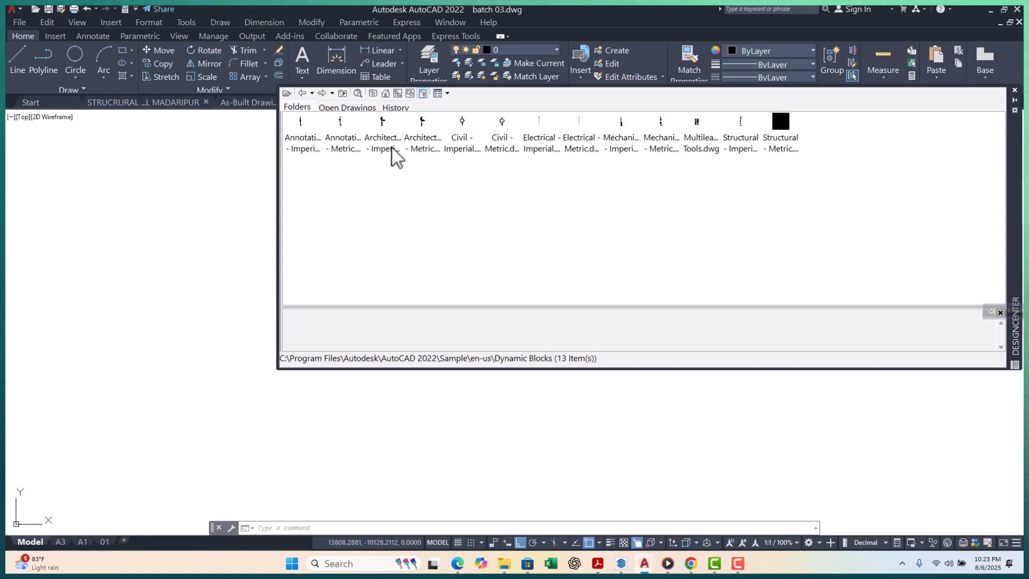
Reopen the blocks of Architectural - Metric.dwg, and go back to the en-us sample folder
{"action": "left_click", "coordinate": [433, 148]}
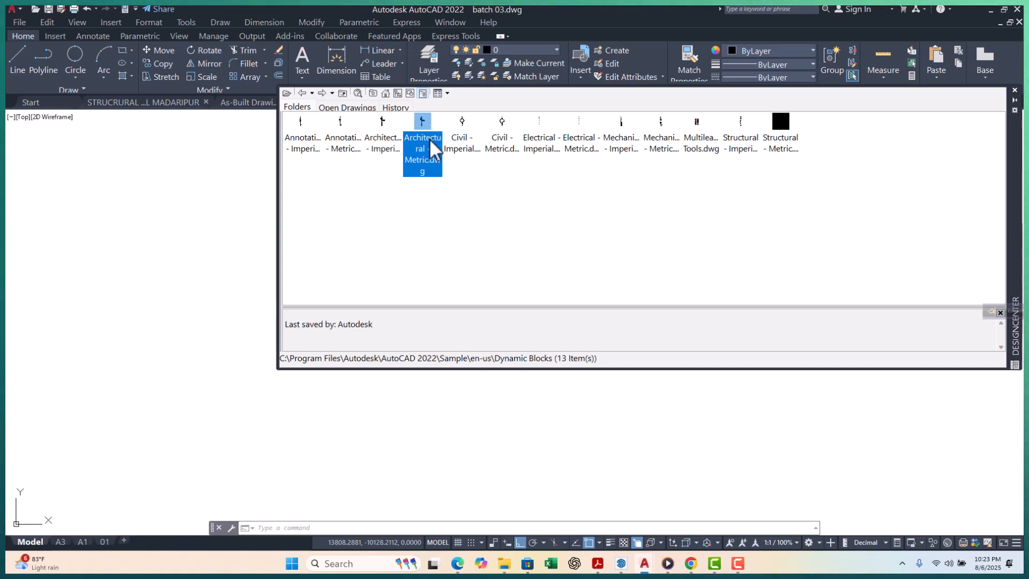
{"action": "double_click", "coordinate": [433, 149]}
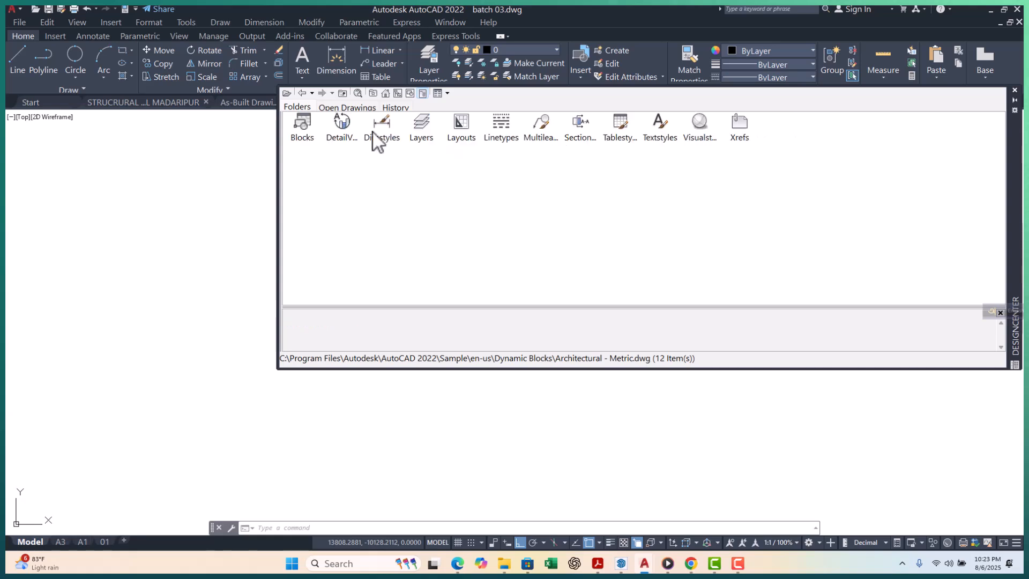
{"action": "double_click", "coordinate": [311, 129]}
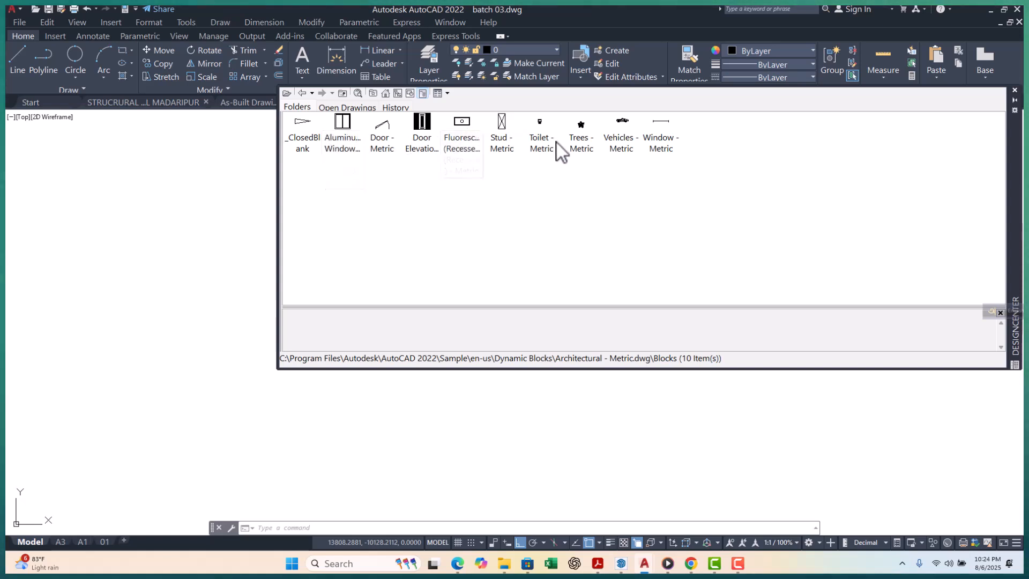
{"action": "left_click", "coordinate": [302, 95]}
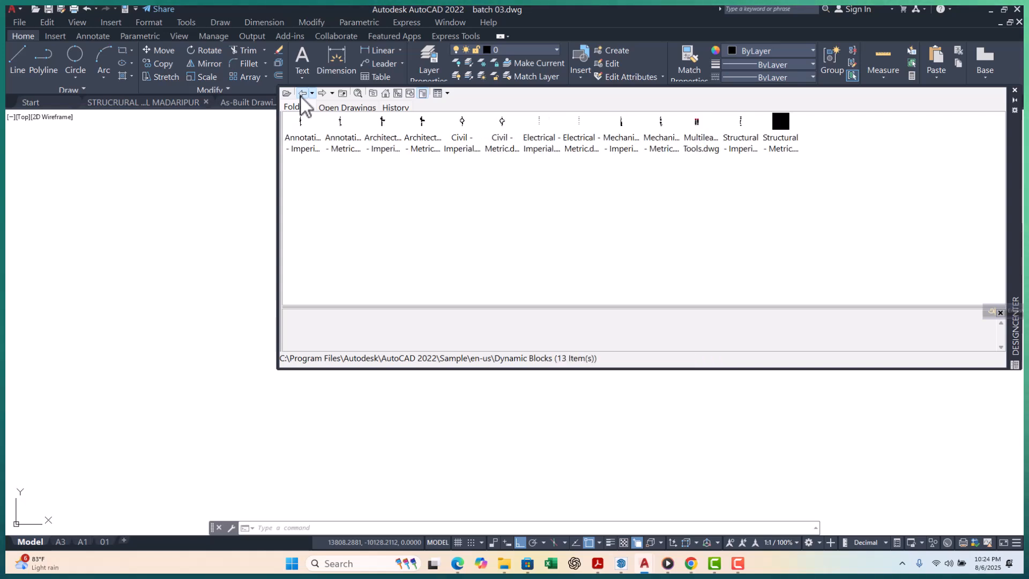
{"action": "left_click", "coordinate": [302, 94]}
Open Dynamic Blocks from the en-us folder and show the block list of Architectural - Metric.dwg
{"action": "left_click", "coordinate": [333, 121]}
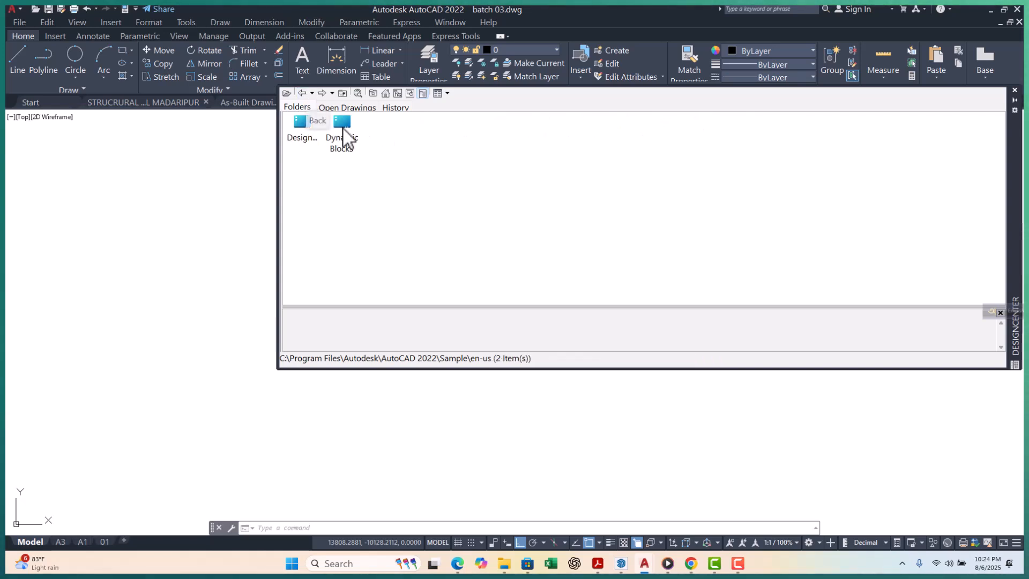
{"action": "double_click", "coordinate": [360, 137]}
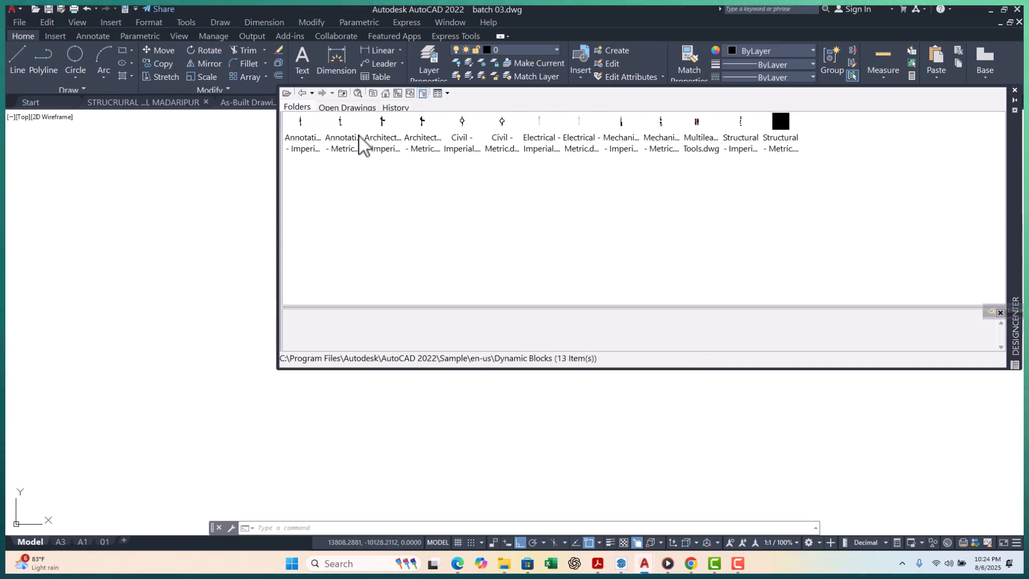
{"action": "double_click", "coordinate": [428, 131]}
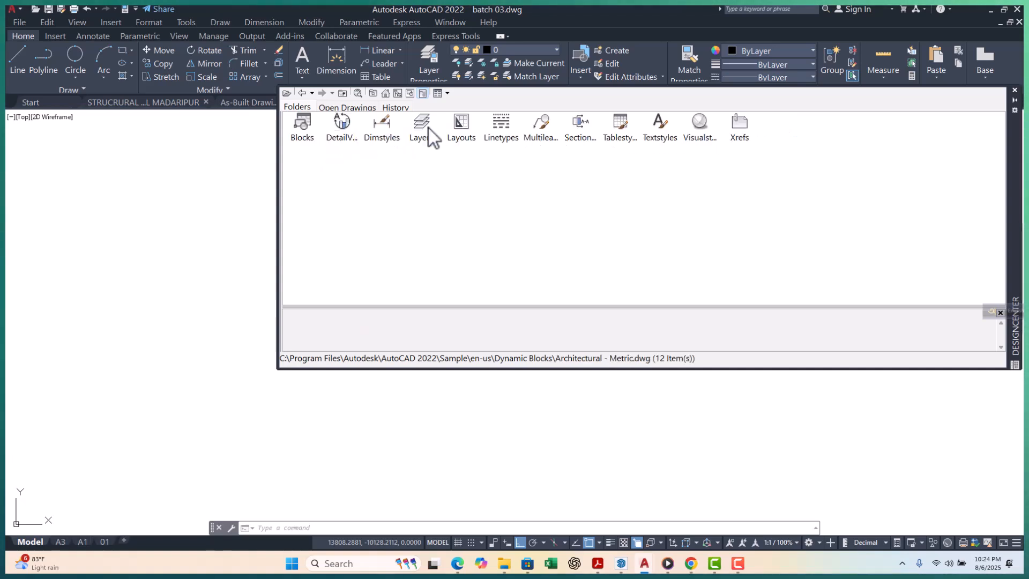
{"action": "double_click", "coordinate": [302, 129]}
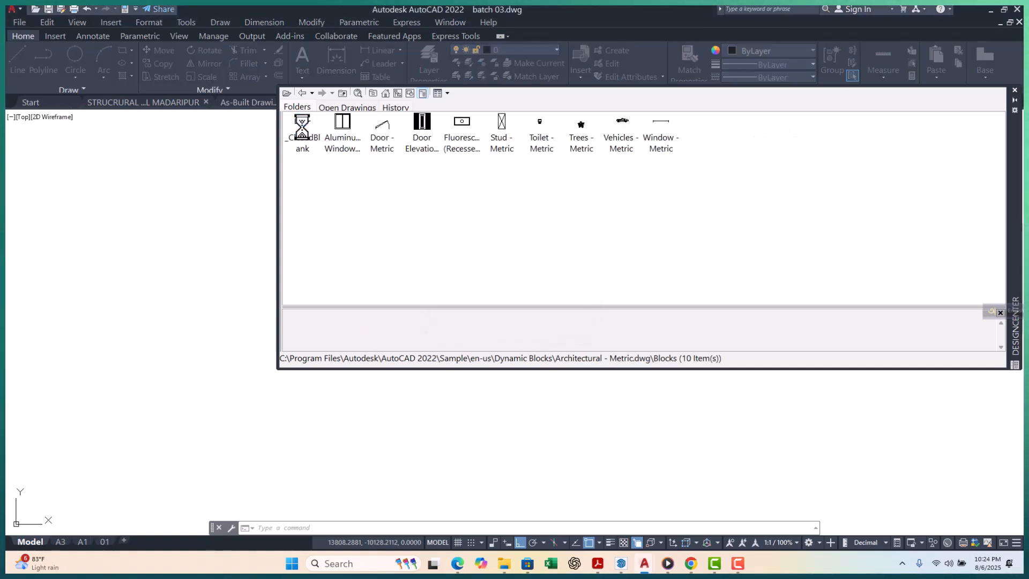
Go back through DesignCenter's previously browsed folders to the D: drive, and close DesignCenter
{"action": "left_click", "coordinate": [302, 93]}
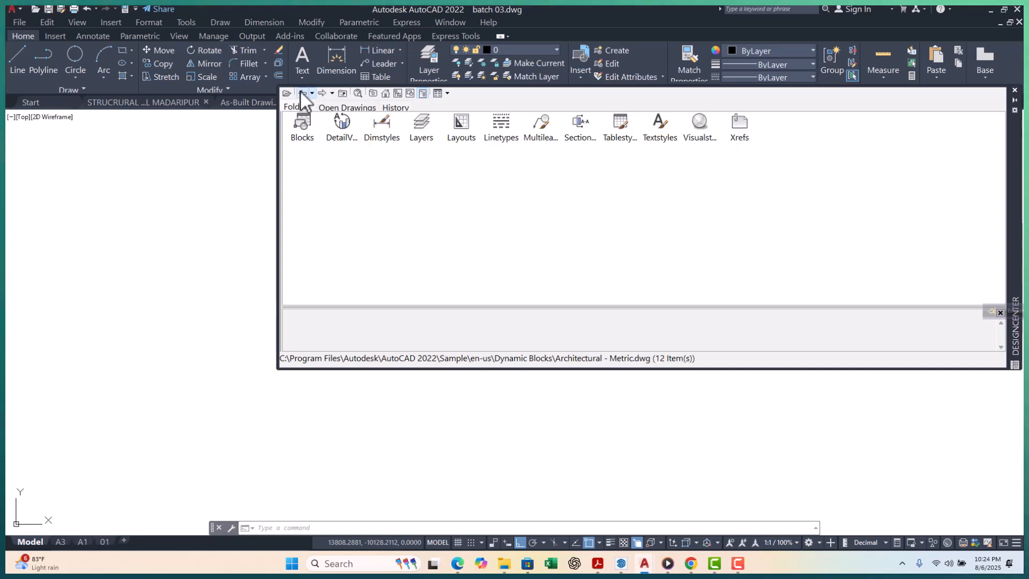
{"action": "left_click", "coordinate": [301, 93]}
{"action": "left_click", "coordinate": [302, 94]}
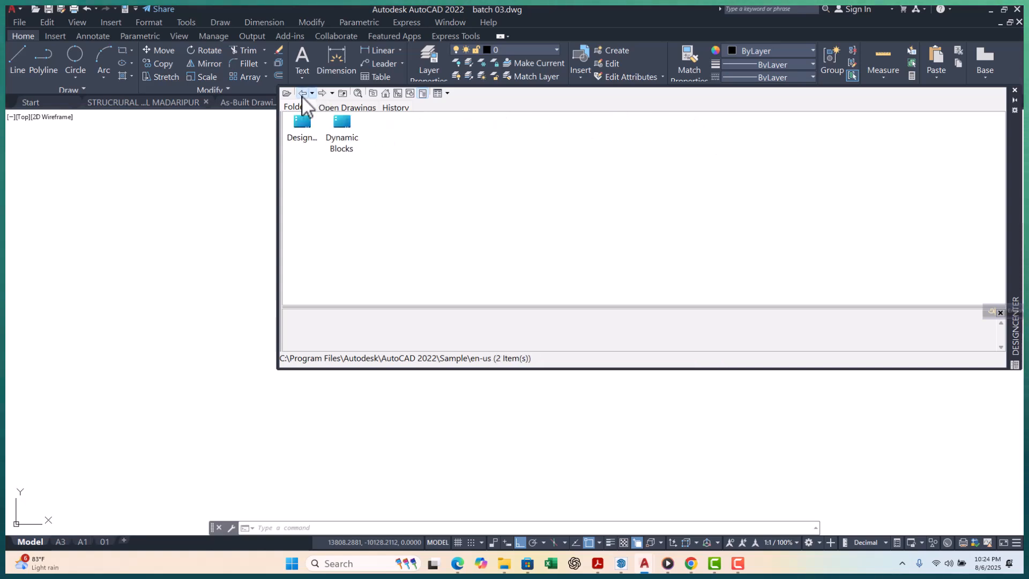
{"action": "left_click", "coordinate": [301, 94]}
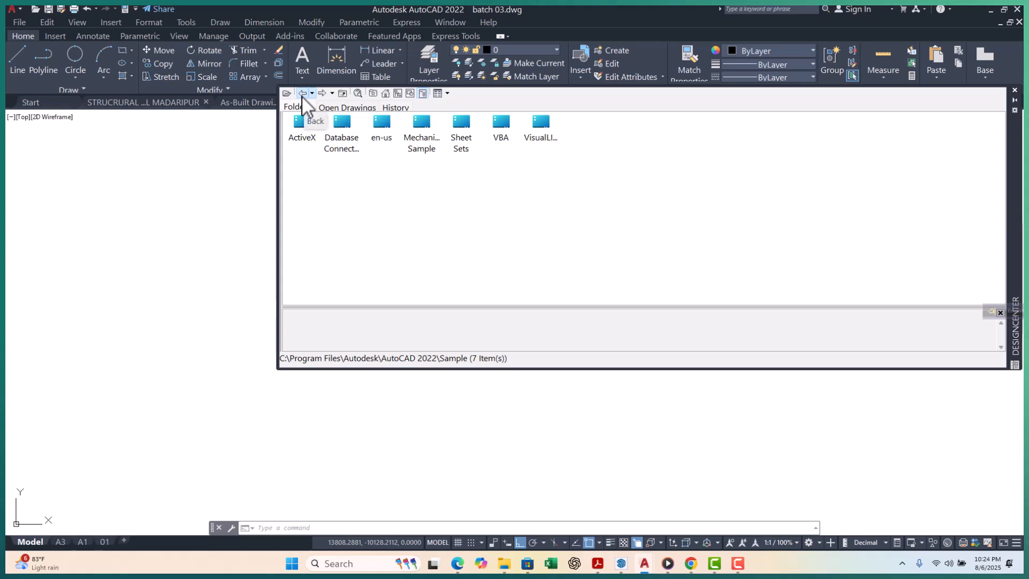
{"action": "left_click", "coordinate": [303, 93]}
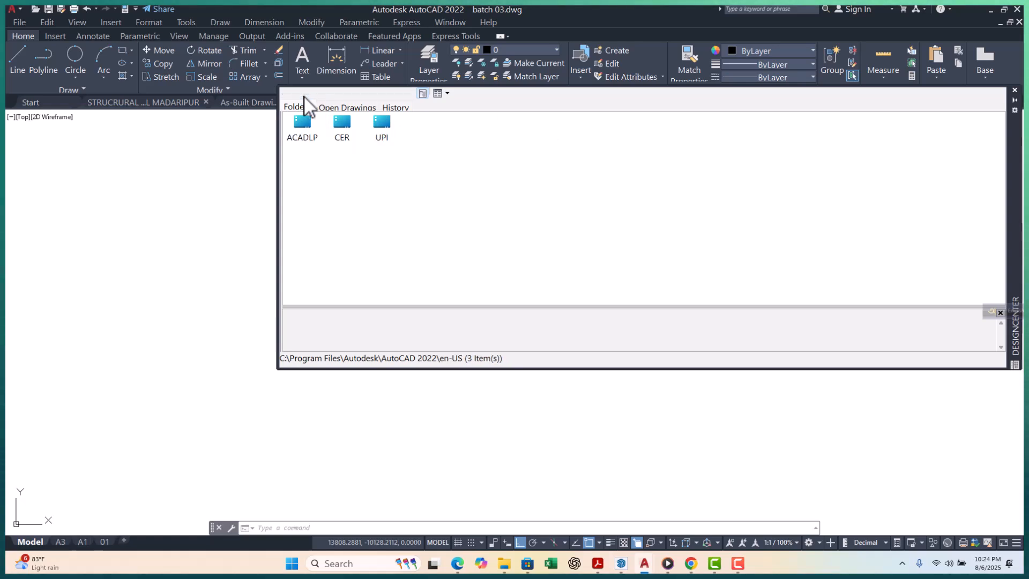
{"action": "left_click", "coordinate": [303, 95]}
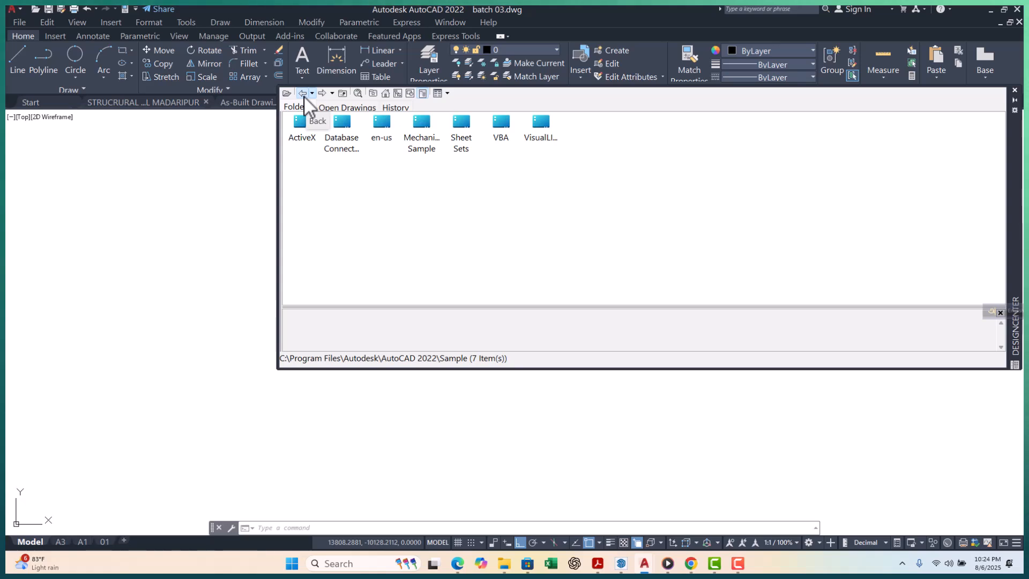
{"action": "left_click", "coordinate": [304, 94]}
{"action": "left_click", "coordinate": [304, 96]}
{"action": "left_click", "coordinate": [304, 96]}
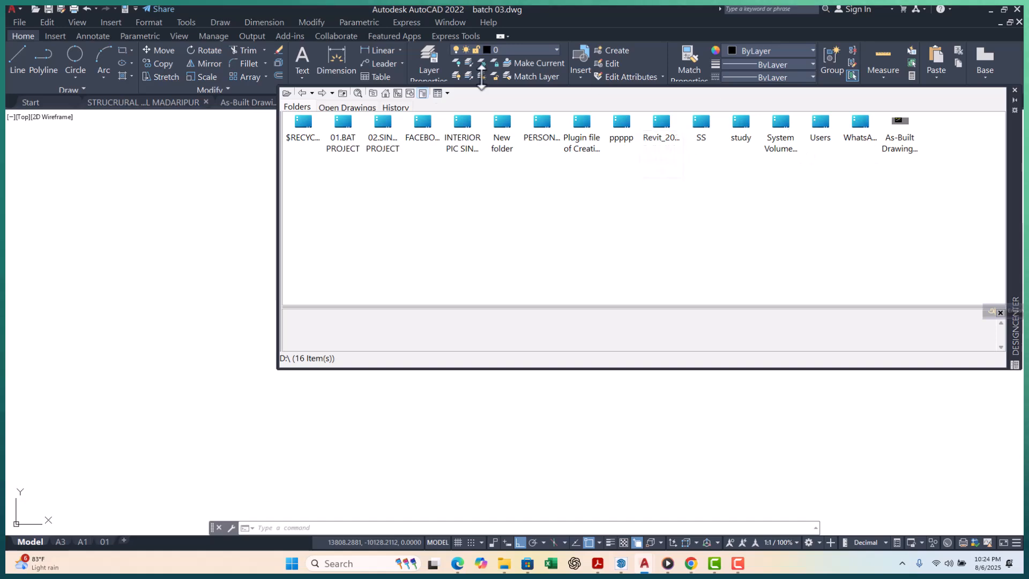
{"action": "left_click", "coordinate": [1014, 90]}
Examine the dimensions and floor levels on the staircase section and the front elevation
{"action": "scroll", "coordinate": [471, 285], "scroll_direction": "down", "scroll_amount": 5}
{"action": "scroll", "coordinate": [705, 383], "scroll_direction": "up", "scroll_amount": 10}
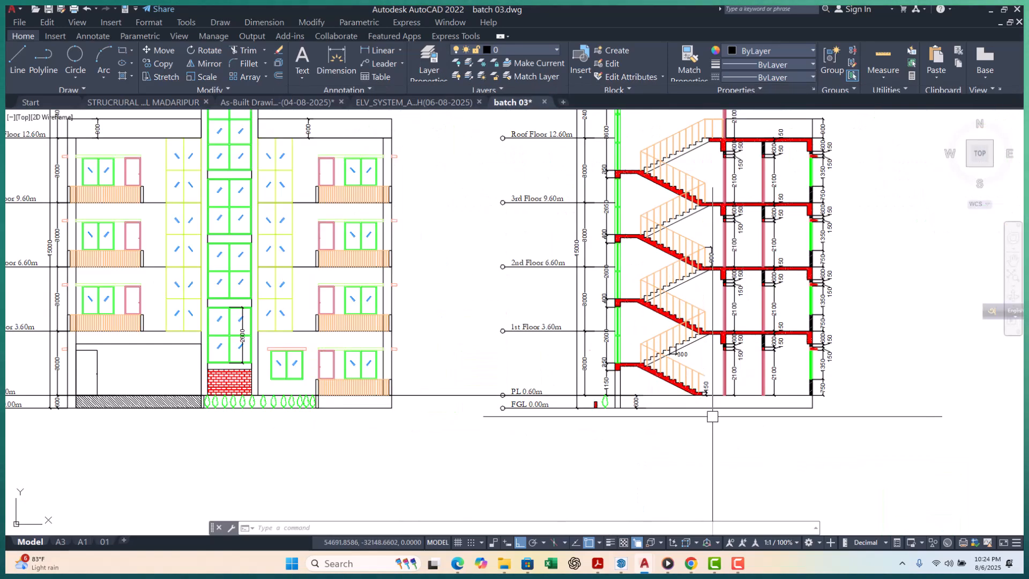
{"action": "scroll", "coordinate": [561, 282], "scroll_direction": "down", "scroll_amount": 5}
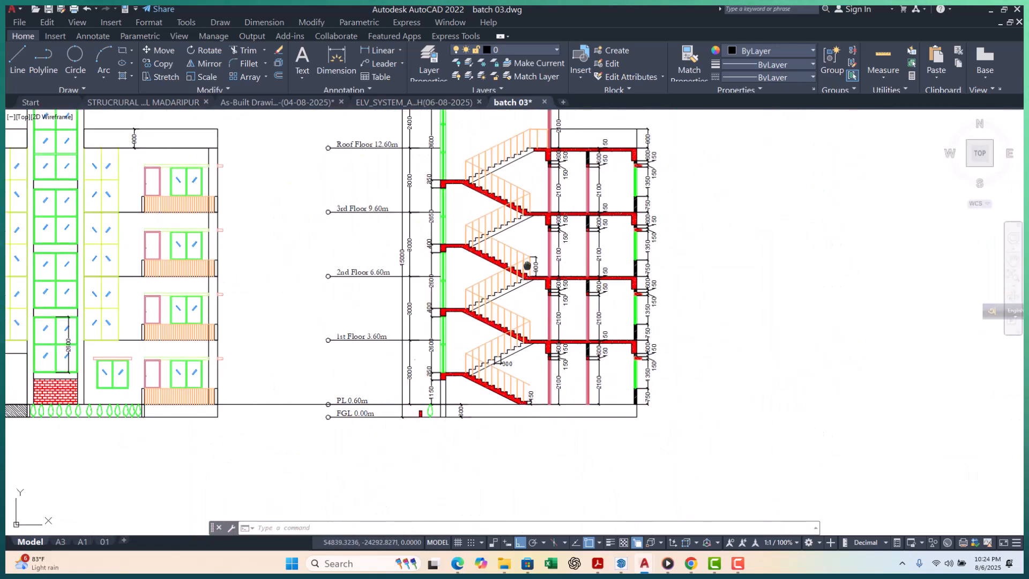
{"action": "scroll", "coordinate": [412, 165], "scroll_direction": "up", "scroll_amount": 4}
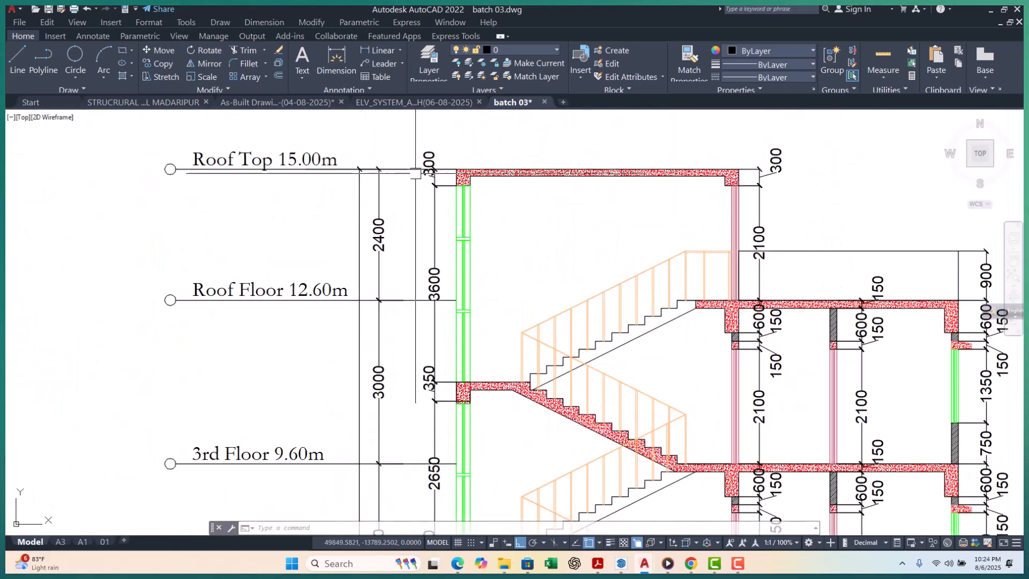
{"action": "scroll", "coordinate": [416, 286], "scroll_direction": "down", "scroll_amount": 5}
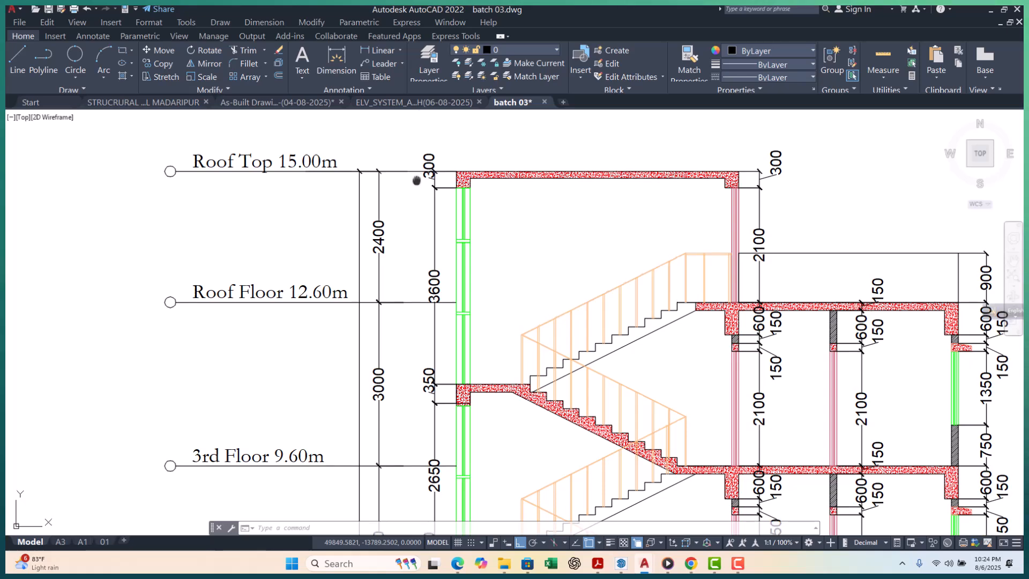
{"action": "middle_click_drag", "start_coordinate": [197, 259], "coordinate": [321, 266]}
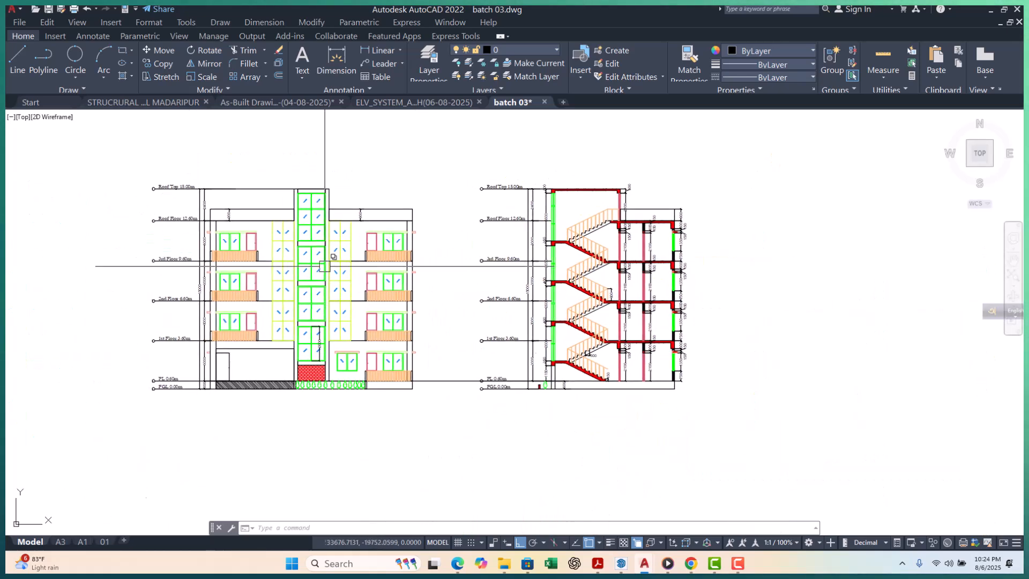
{"action": "scroll", "coordinate": [303, 227], "scroll_direction": "up", "scroll_amount": 5}
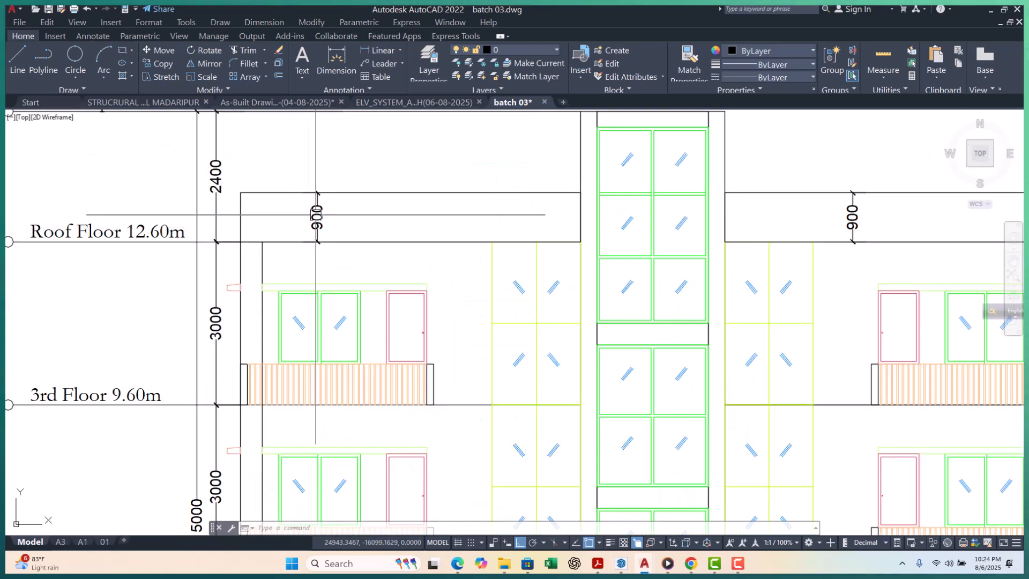
{"action": "scroll", "coordinate": [284, 204], "scroll_direction": "down", "scroll_amount": 4}
{"action": "middle_click_drag", "start_coordinate": [315, 269], "coordinate": [169, 267]}
{"action": "scroll", "coordinate": [170, 266], "scroll_direction": "down", "scroll_amount": 2}
{"action": "middle_click_drag", "start_coordinate": [369, 325], "coordinate": [331, 323]}
{"action": "scroll", "coordinate": [463, 252], "scroll_direction": "up", "scroll_amount": 4}
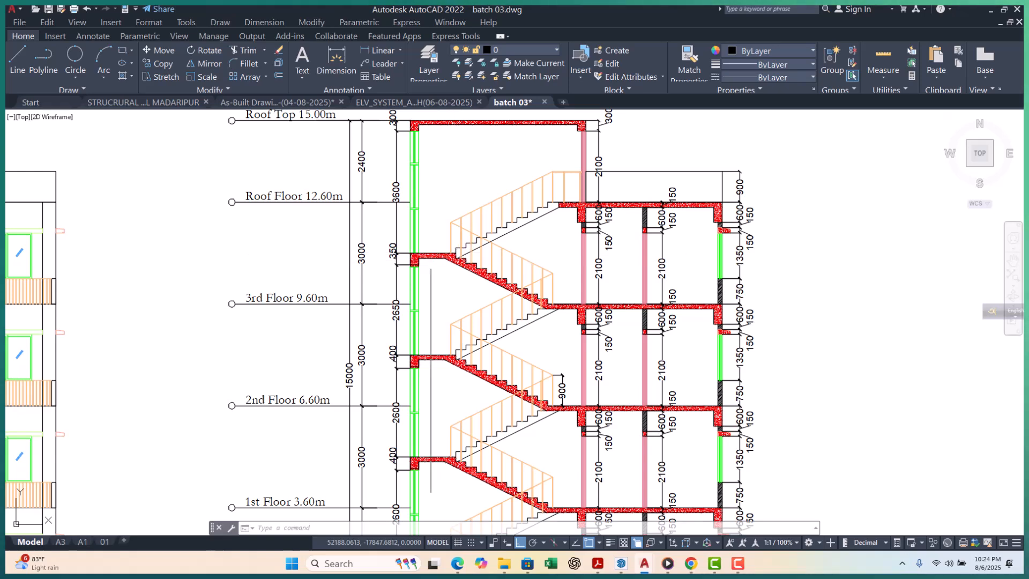
Move the text of the 350 landing-beam dimension above the 3rd floor level to the left, clear of its dimension line
{"action": "scroll", "coordinate": [403, 261], "scroll_direction": "up", "scroll_amount": 4}
{"action": "left_click", "coordinate": [366, 228]}
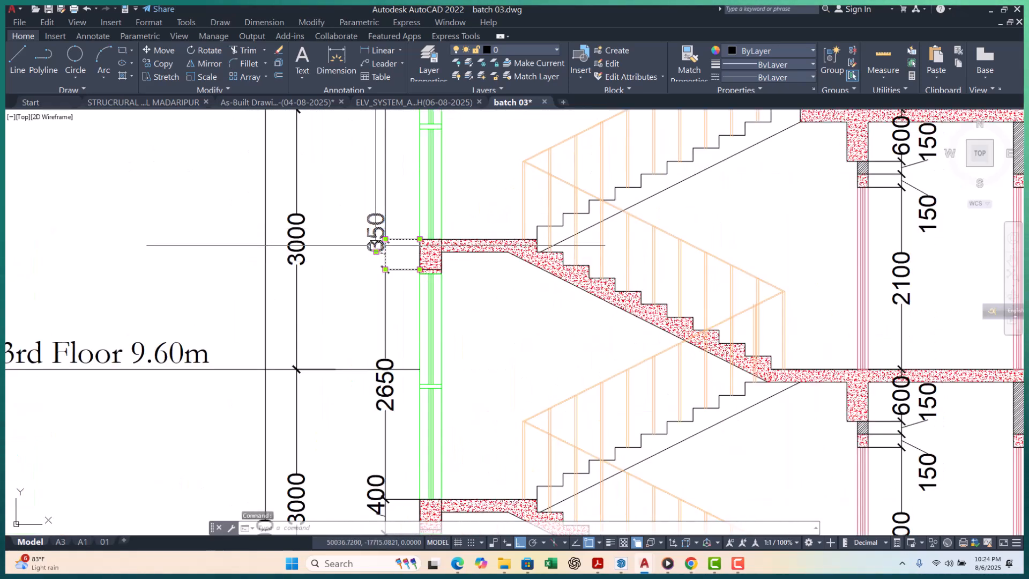
{"action": "scroll", "coordinate": [376, 246], "scroll_direction": "up", "scroll_amount": 2}
{"action": "left_click", "coordinate": [376, 254]}
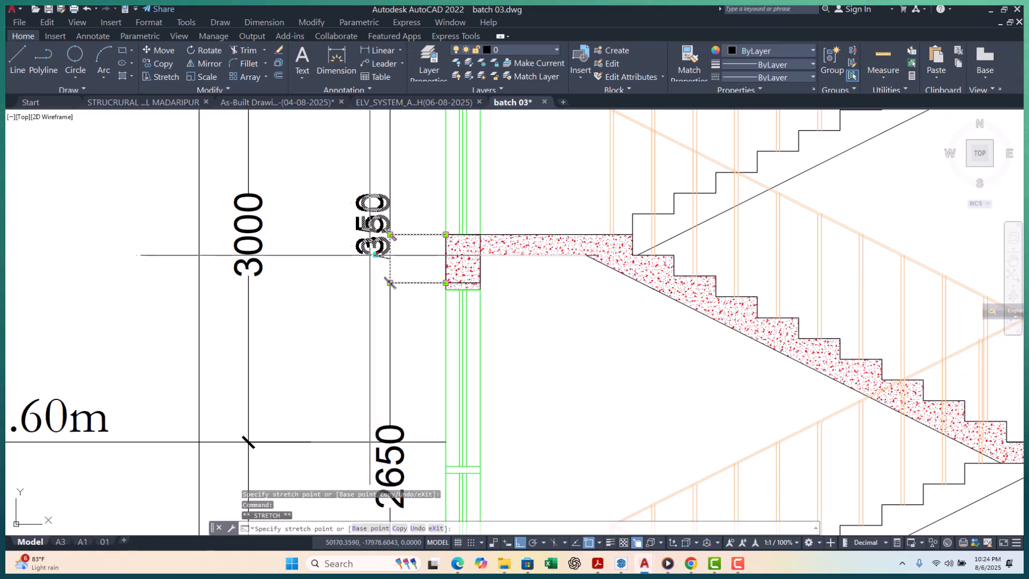
{"action": "left_click", "coordinate": [335, 256]}
{"action": "key", "text": "Escape"}
{"action": "key", "text": "Escape"}
{"action": "key", "text": "Escape"}
{"action": "scroll", "coordinate": [367, 287], "scroll_direction": "down", "scroll_amount": 4}
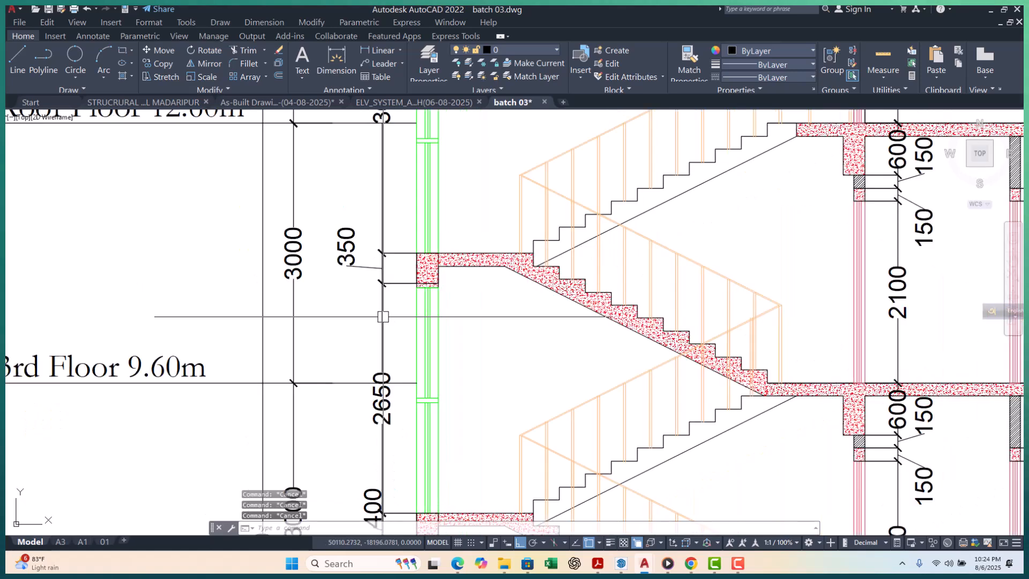
Switch to the Google Meet call in Chrome and dismiss its meeting-ready card
{"action": "left_click", "coordinate": [733, 561]}
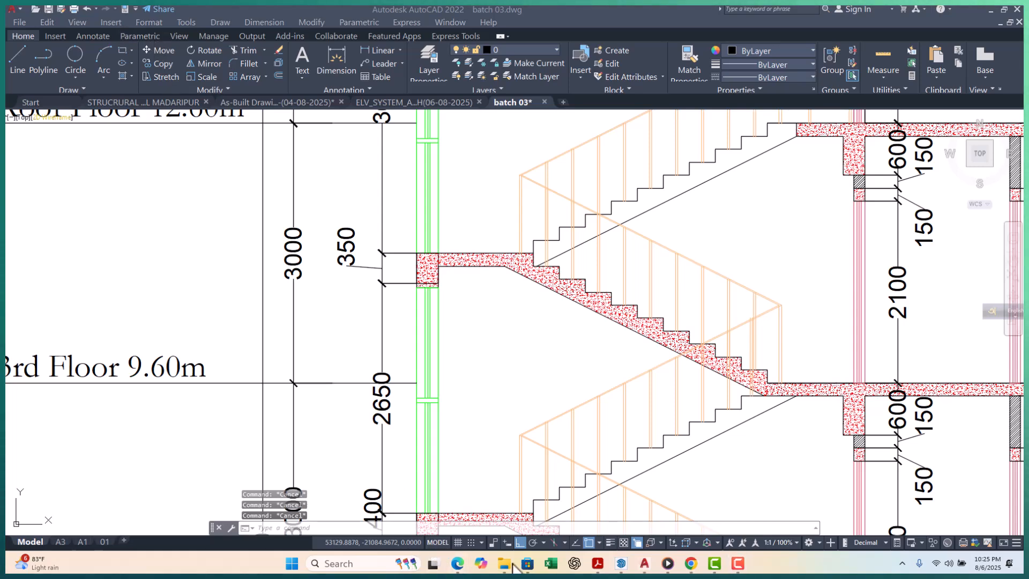
{"action": "mouse_move", "coordinate": [694, 568]}
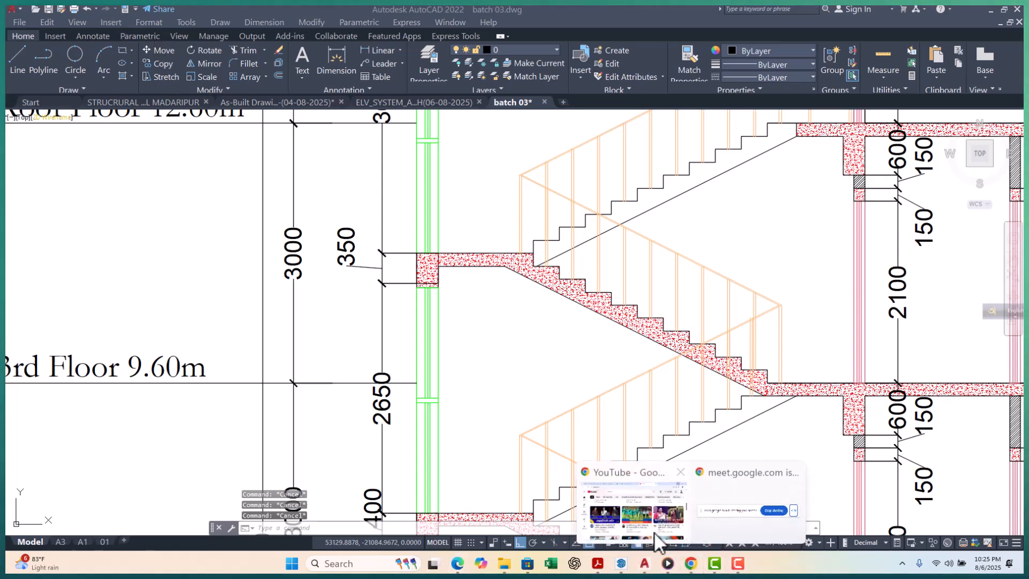
{"action": "left_click", "coordinate": [627, 514]}
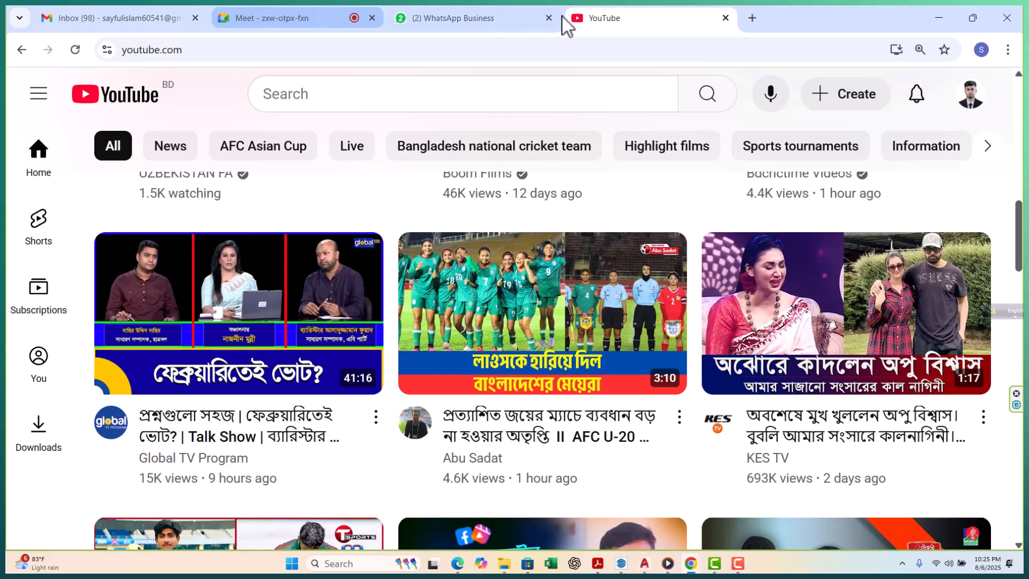
{"action": "left_click", "coordinate": [321, 16]}
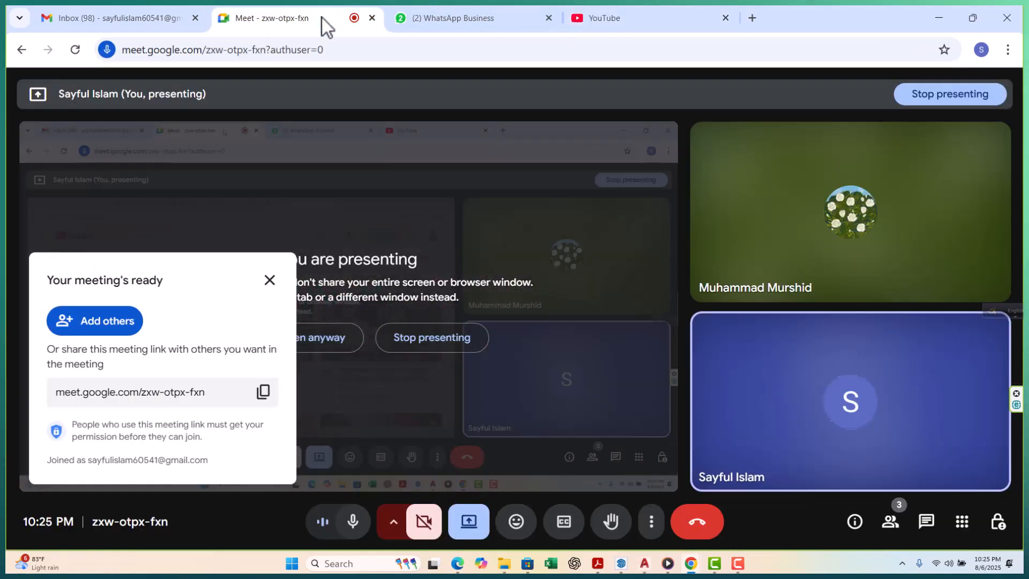
{"action": "left_click", "coordinate": [271, 281]}
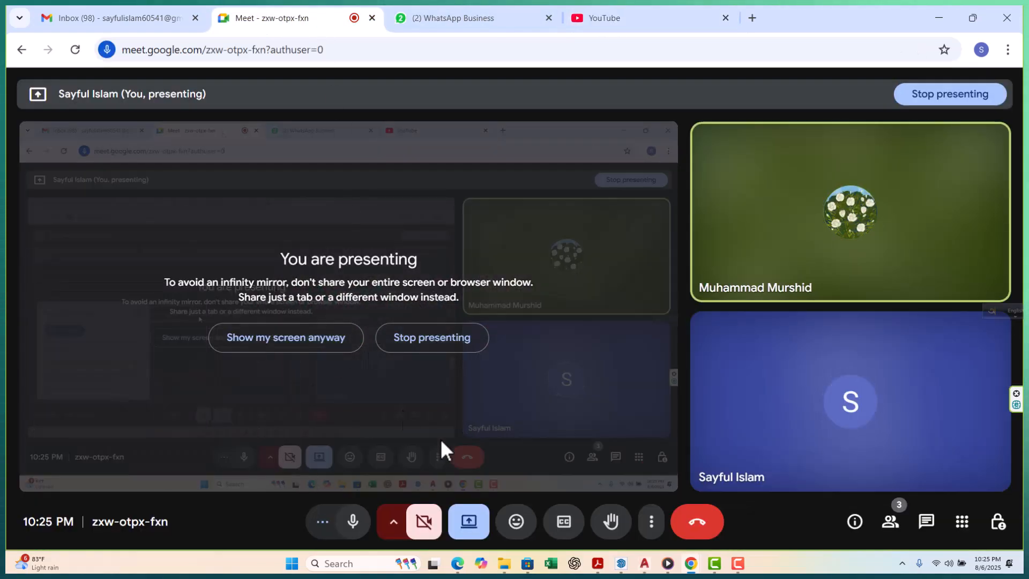
Stop presenting the screen in the Google Meet call and leave the meeting
{"action": "left_click", "coordinate": [437, 343]}
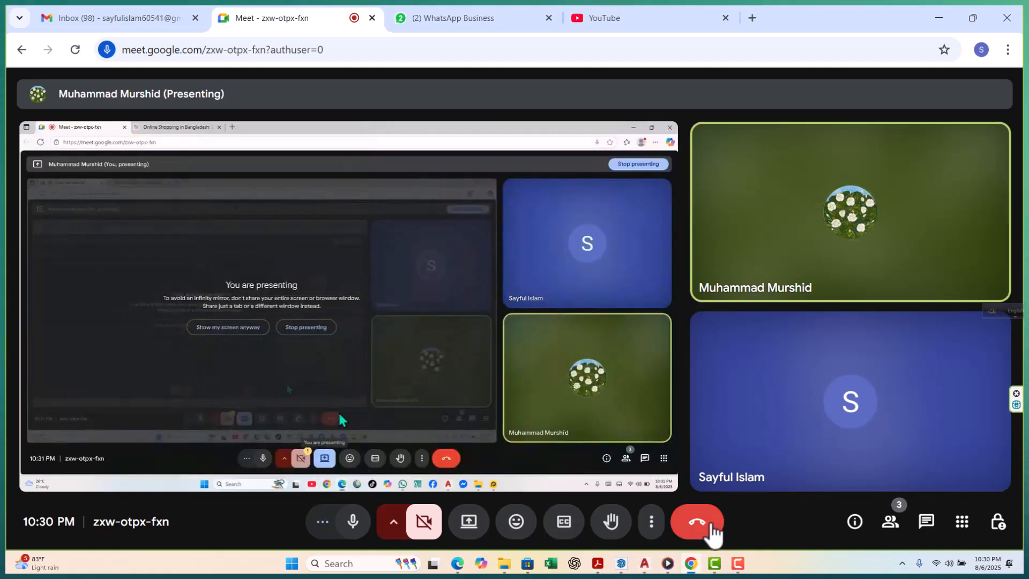
{"action": "left_click", "coordinate": [709, 532]}
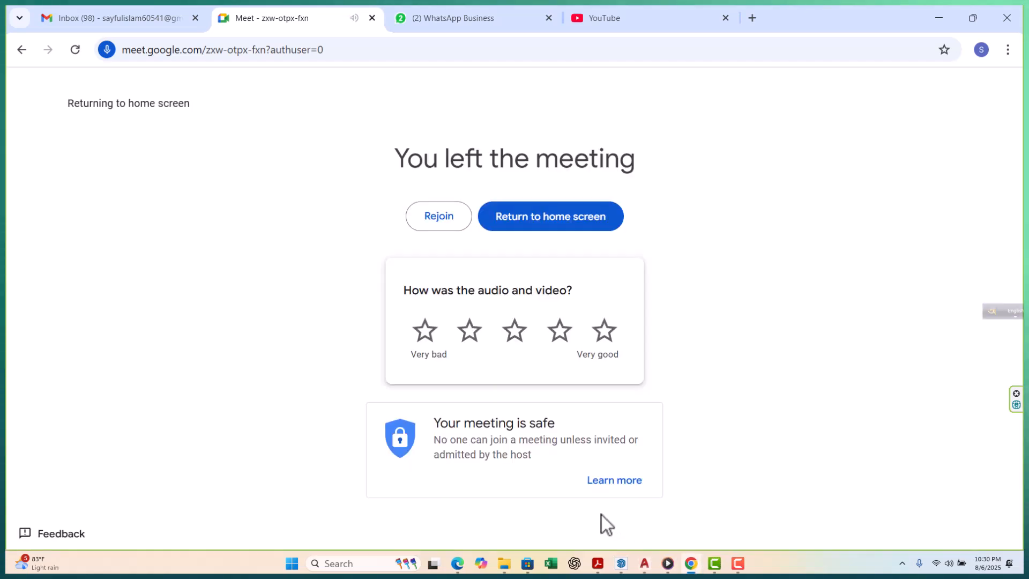